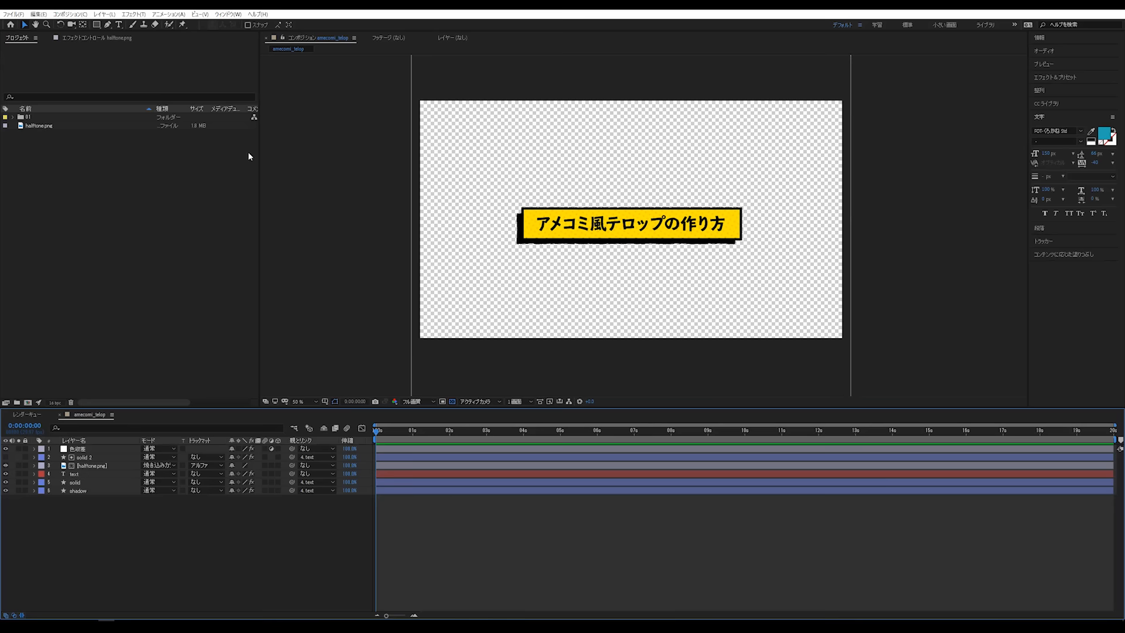
Examine the dot pattern of the halftone.png footage, and return to the amecomi_telop composition
double_click(55, 125)
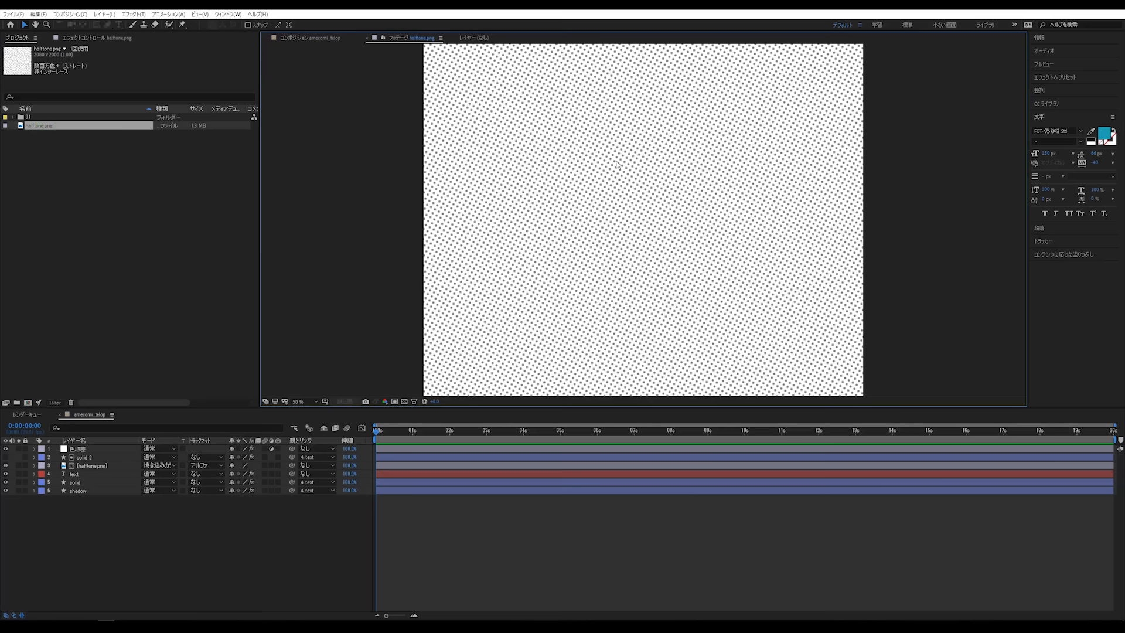
scroll(614, 224, "up", 2)
scroll(564, 238, "down", 4)
scroll(567, 241, "up", 2)
left_click(296, 39)
left_click(599, 553)
left_click(145, 264)
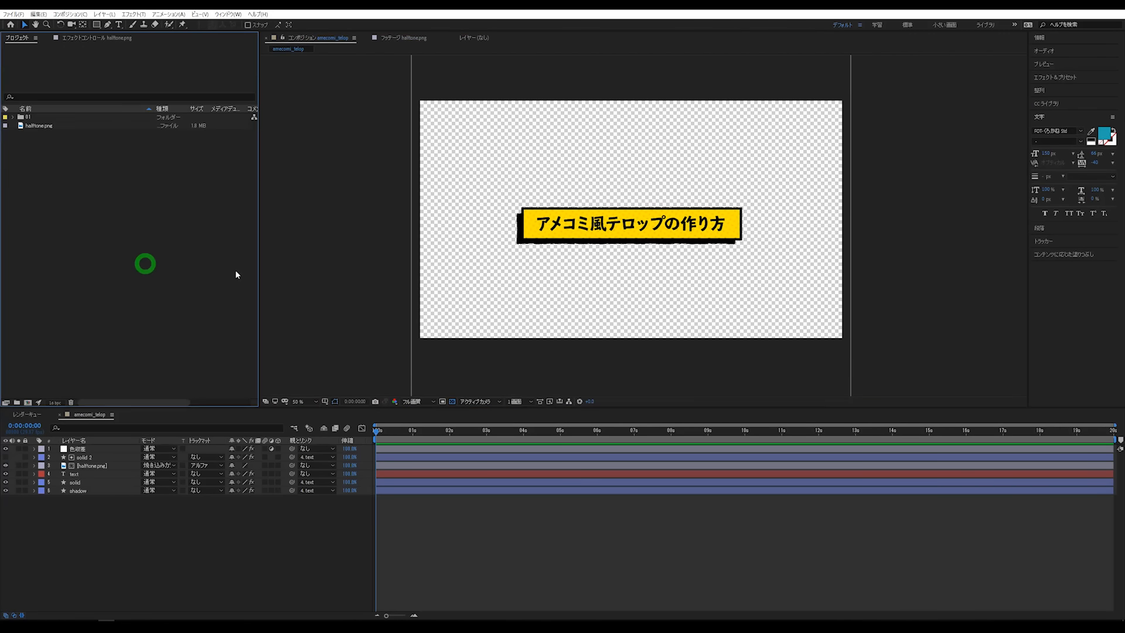
Delete everything after アメコミ風 from the caption in the text layer
left_click(95, 472)
left_click(90, 465)
left_click(83, 474)
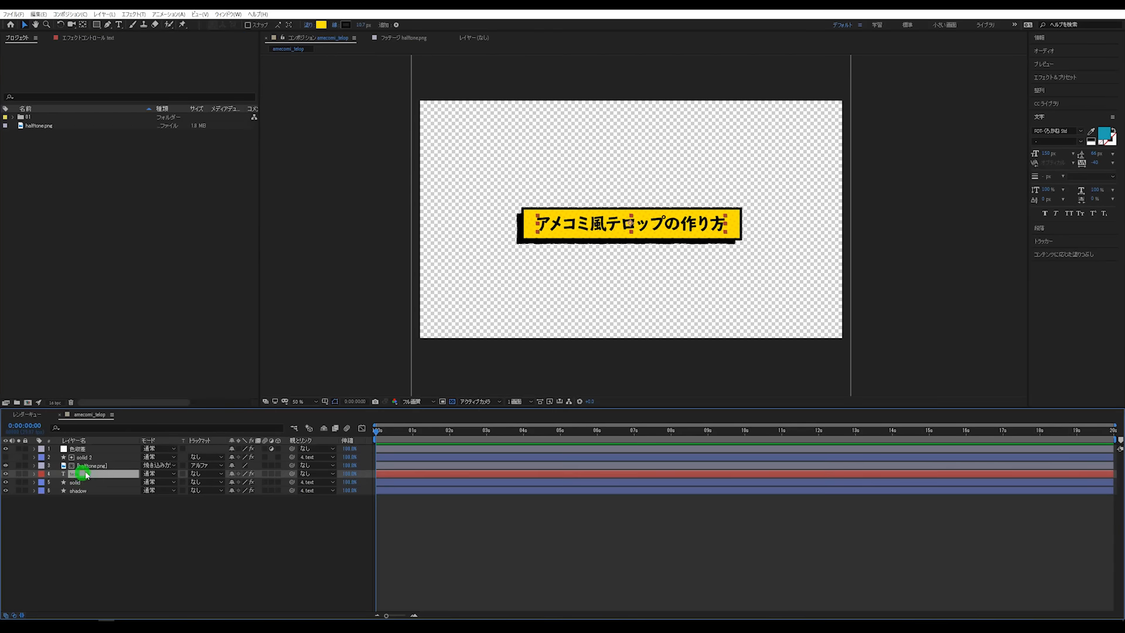
left_click(118, 25)
left_click_drag(664, 224, 724, 228)
key("BackSpace")
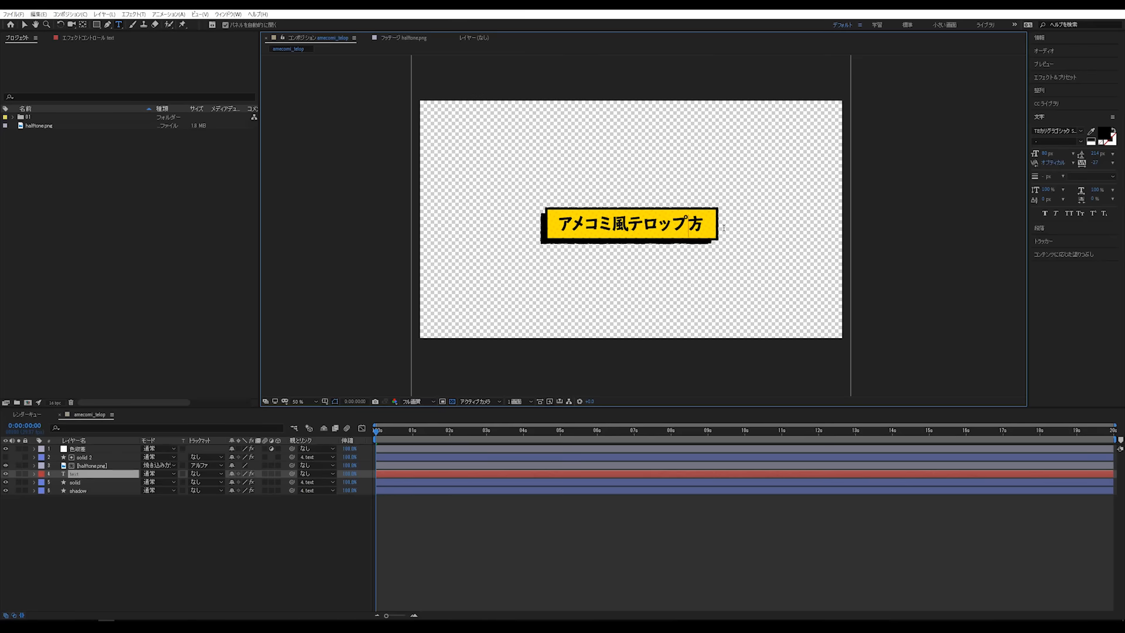
key("BackSpace")
key("BackSpace")
key("BackSpace")
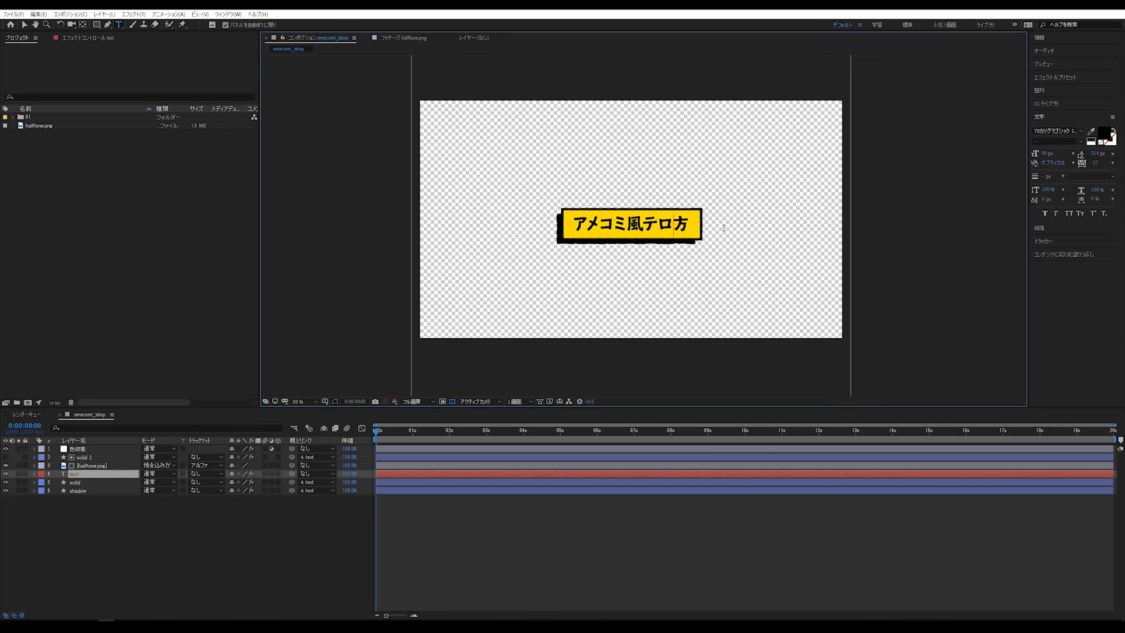
key("Delete")
key("BackSpace")
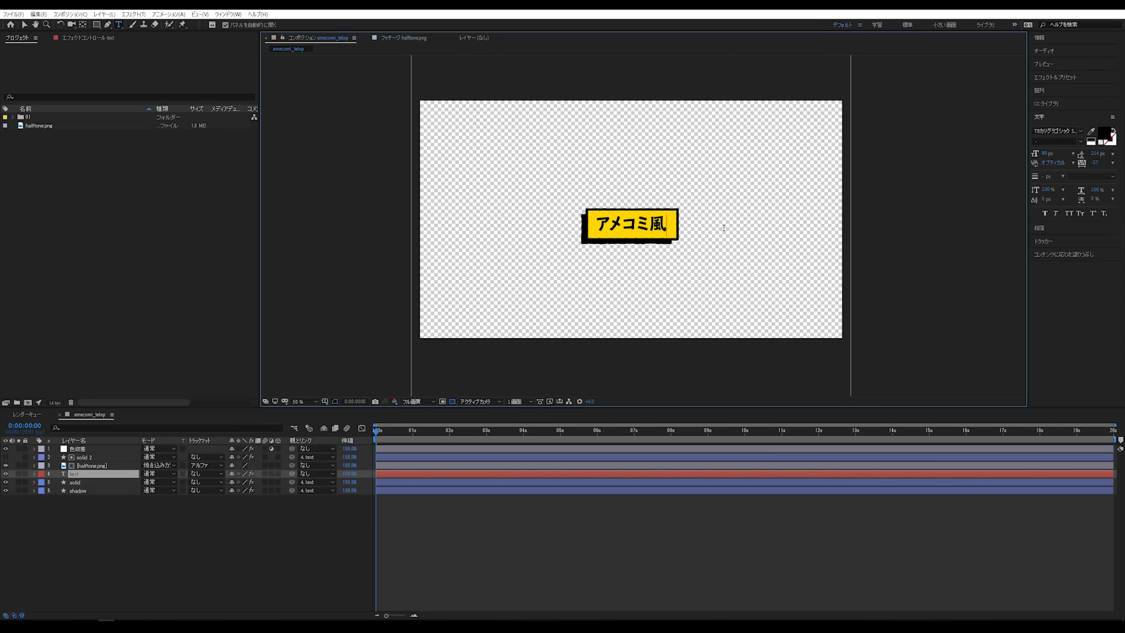
Append テロップ to the caption so it reads アメコミ風テロップ, and finish text editing
type("tero")
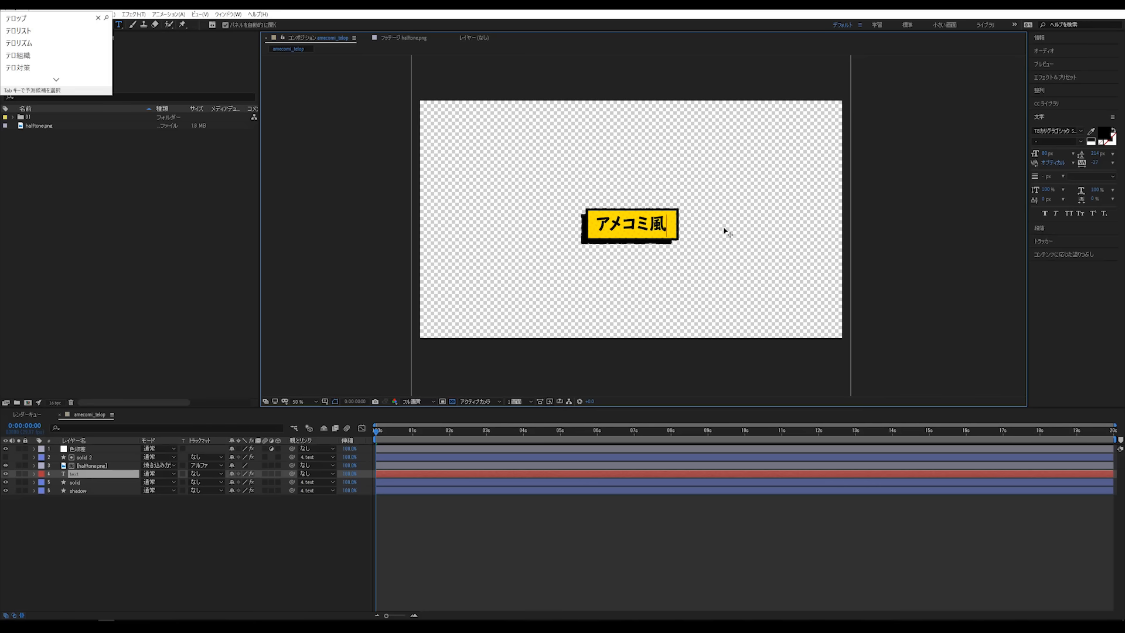
key("Tab")
key("Return")
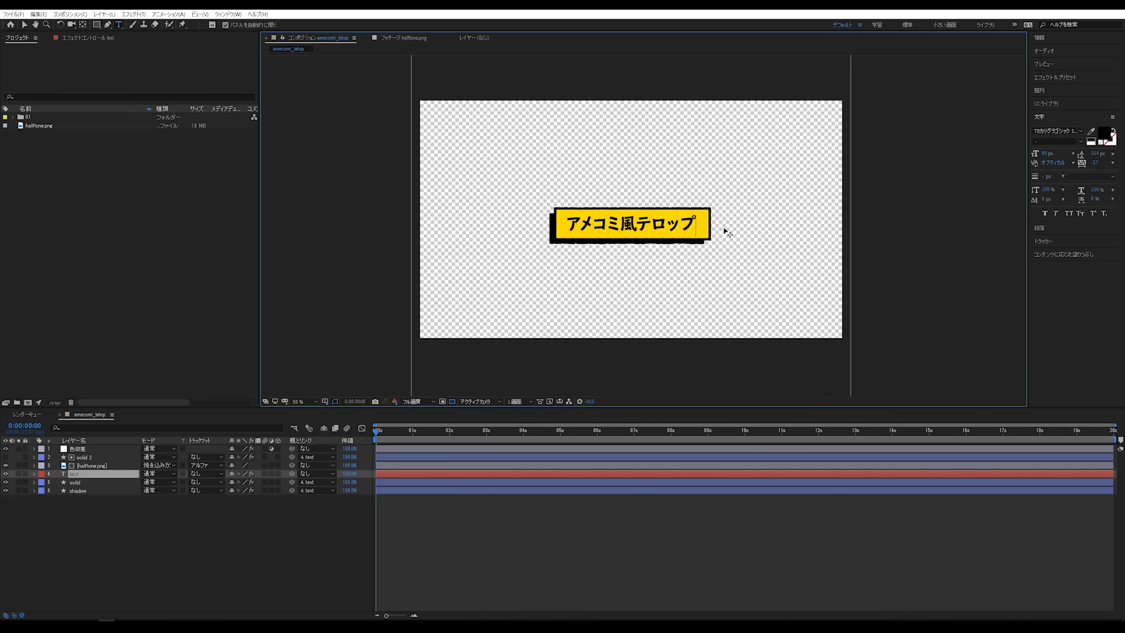
left_click(627, 558)
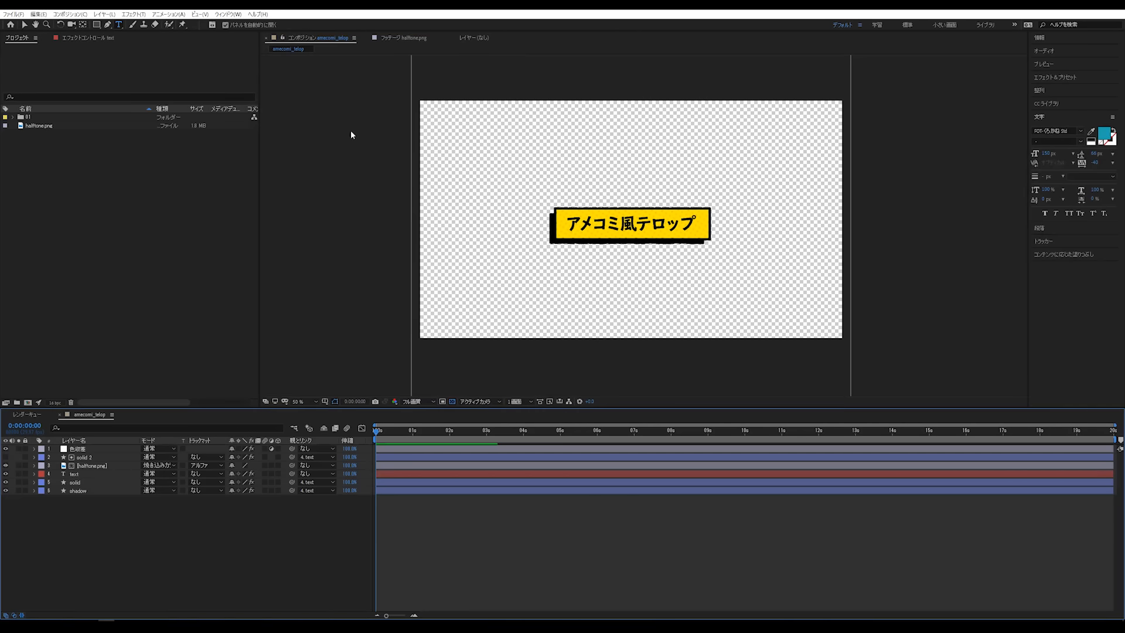
key("v")
Create a new composition named amecomi_telop using the HDTV 1080 29.97 preset and a 20-second duration
left_click(92, 181)
right_click(92, 166)
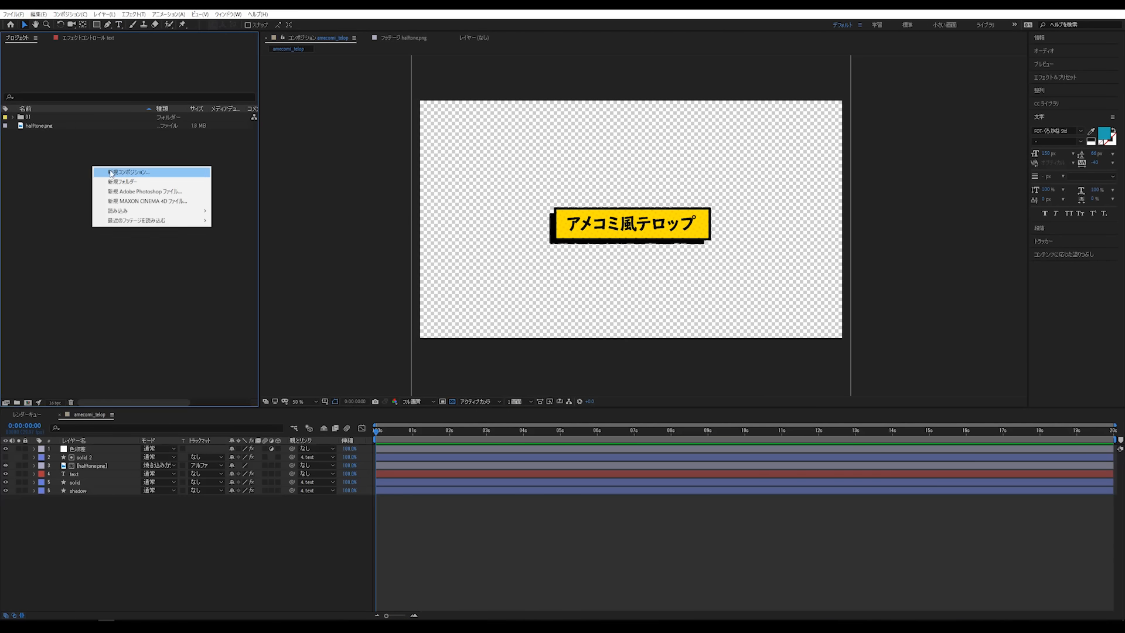
left_click(111, 173)
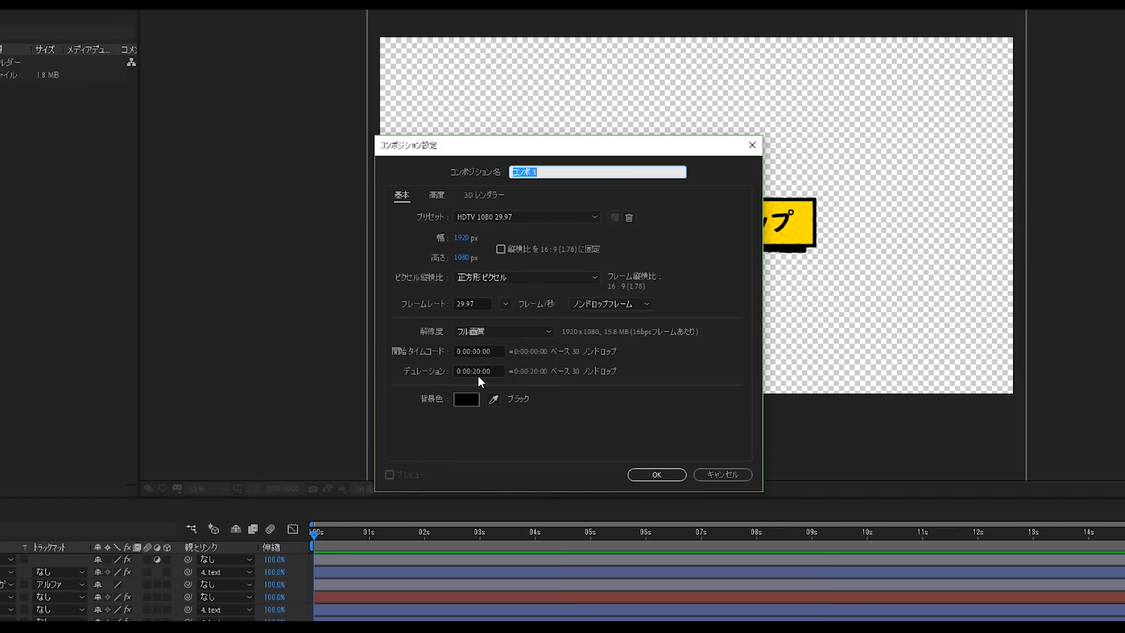
left_click(542, 174)
left_click_drag(542, 174, 515, 172)
left_click(540, 172)
left_click(469, 217)
left_click(467, 215)
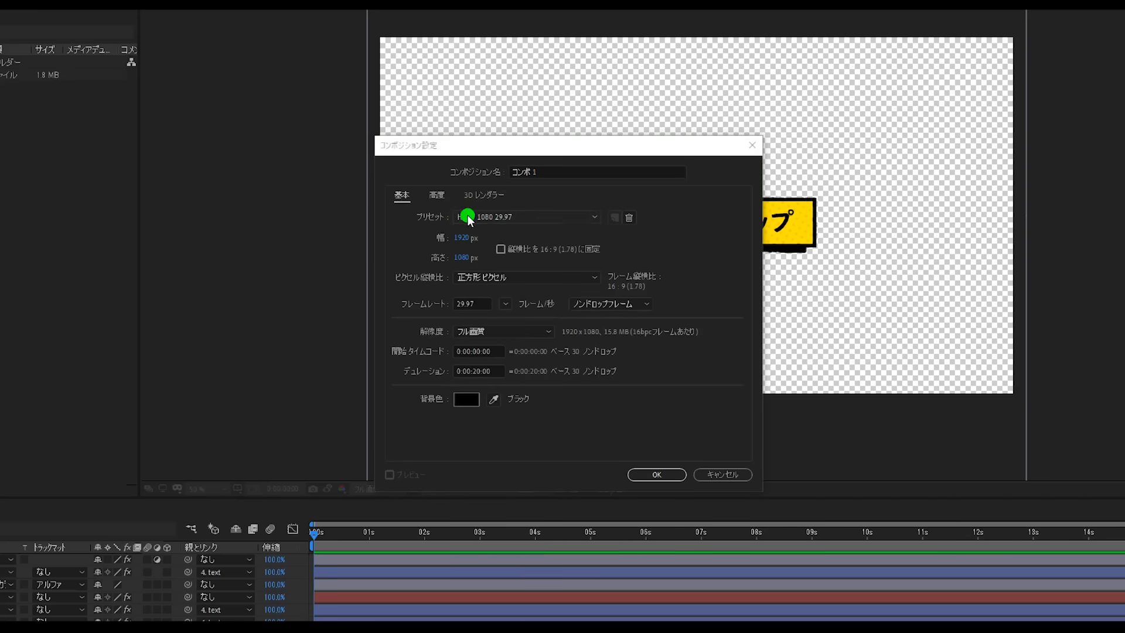
left_click(541, 172)
key("Zenkaku_Hankaku")
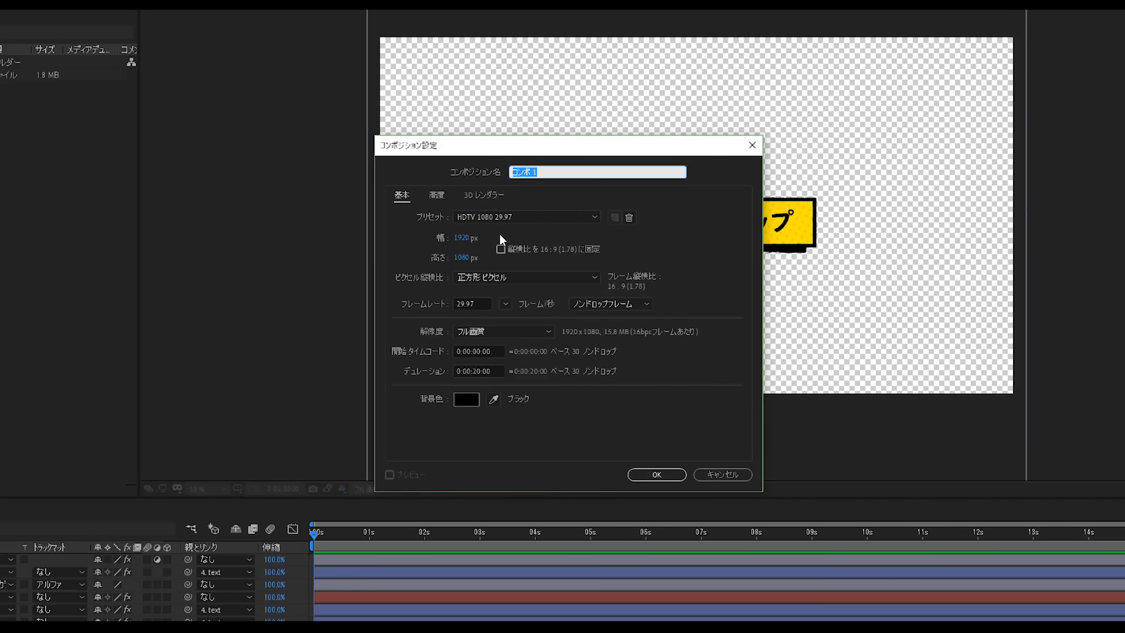
left_click_drag(570, 146, 537, 134)
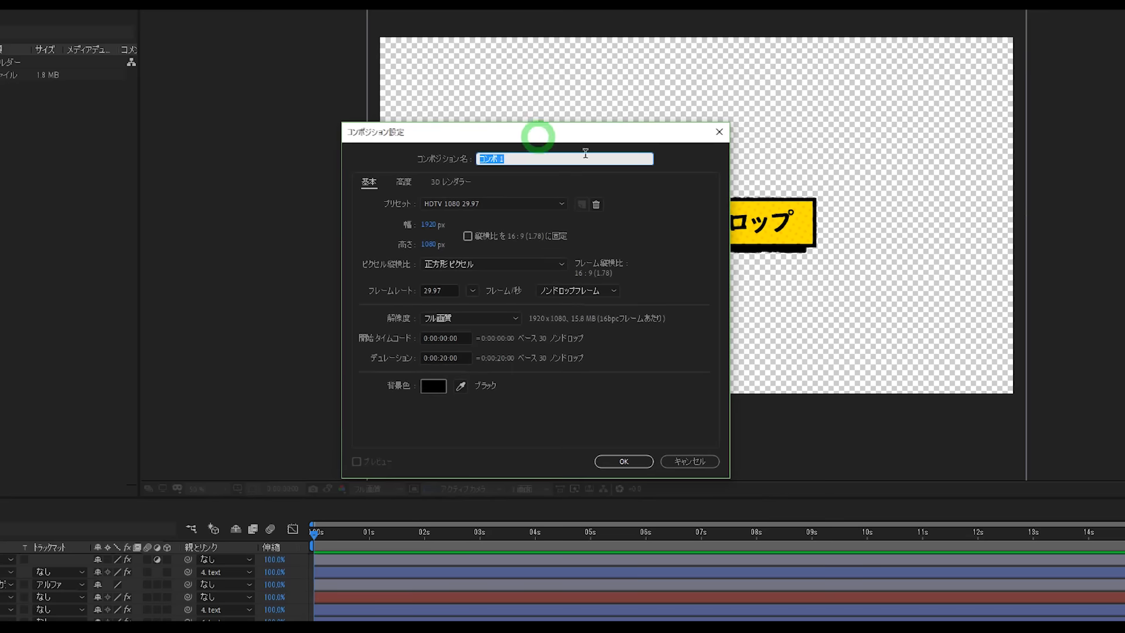
left_click(513, 160)
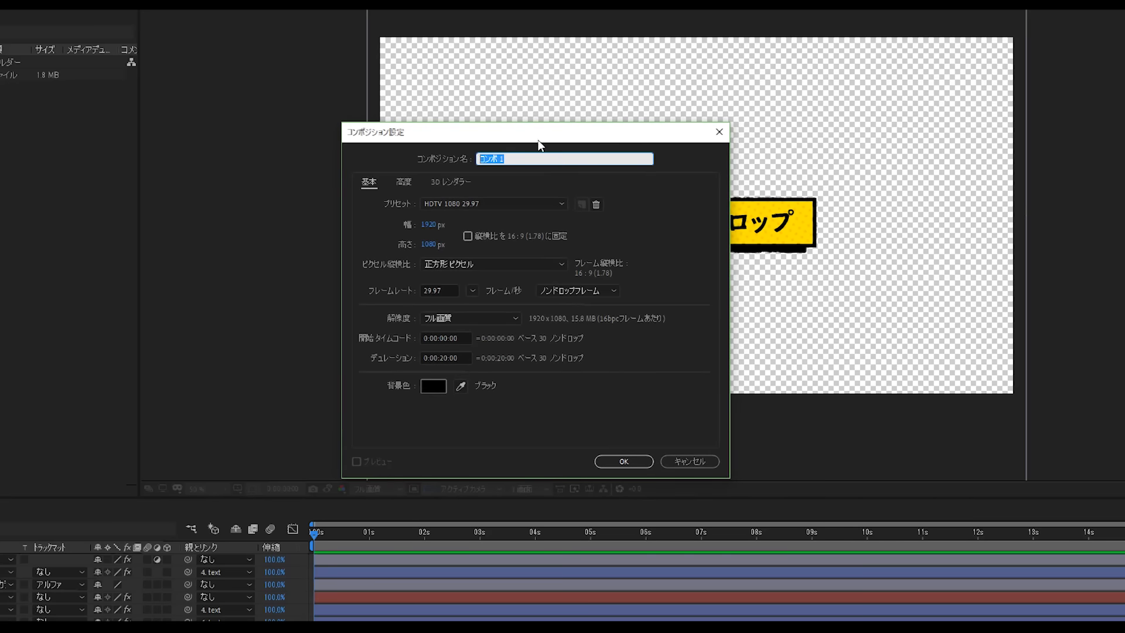
left_click_drag(537, 132, 561, 150)
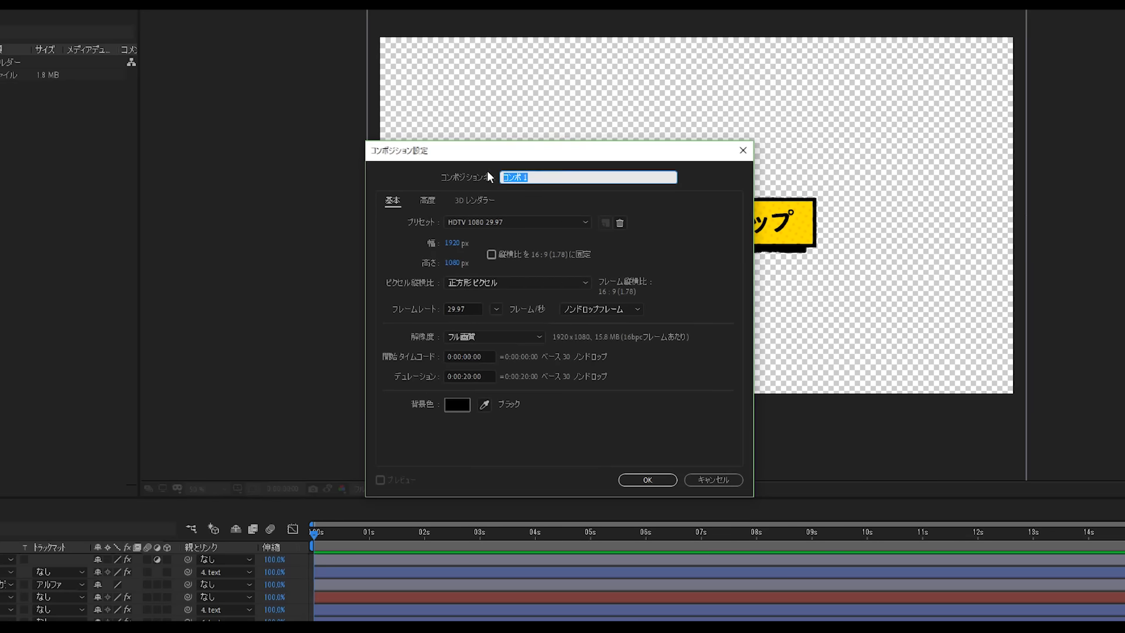
type("amecomi_telop")
left_click(646, 480)
left_click(647, 480)
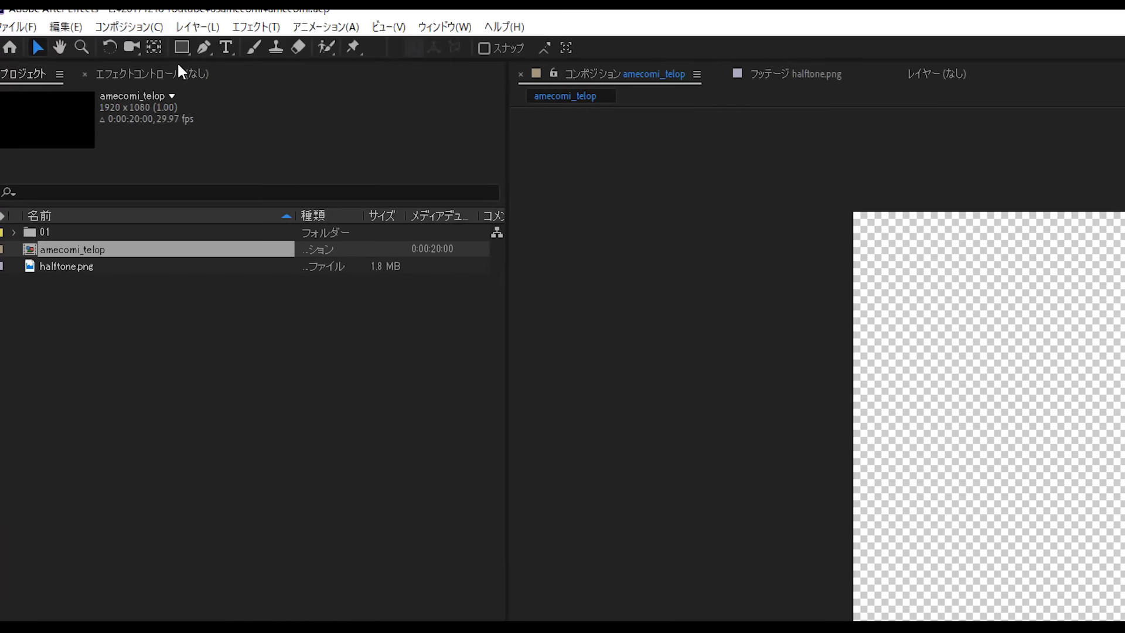
Set the Rectangle tool to a yellow fill and black stroke, and draw a wide rectangle near the composition's center
left_click(182, 47)
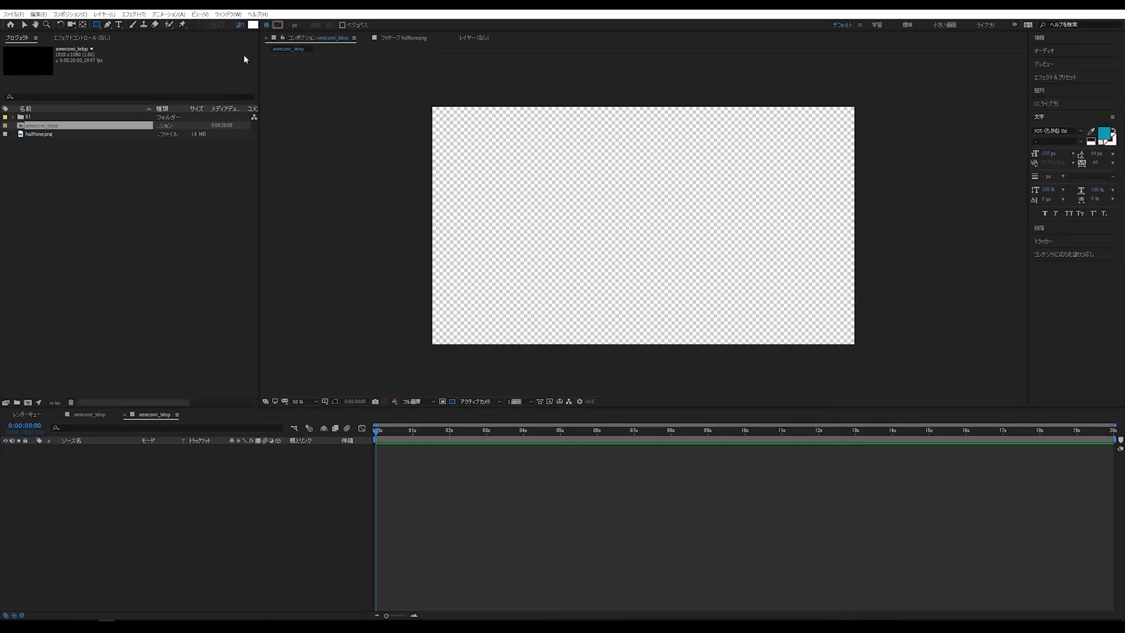
left_click(460, 45)
left_click_drag(232, 214, 233, 255)
left_click_drag(218, 164, 236, 160)
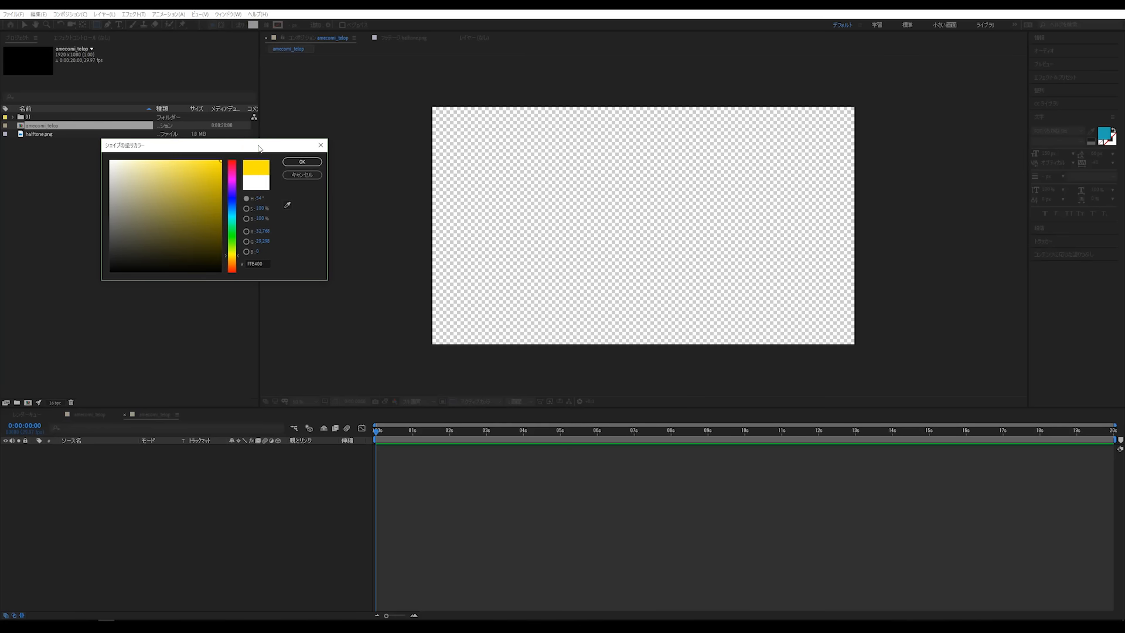
left_click(302, 162)
left_click(278, 24)
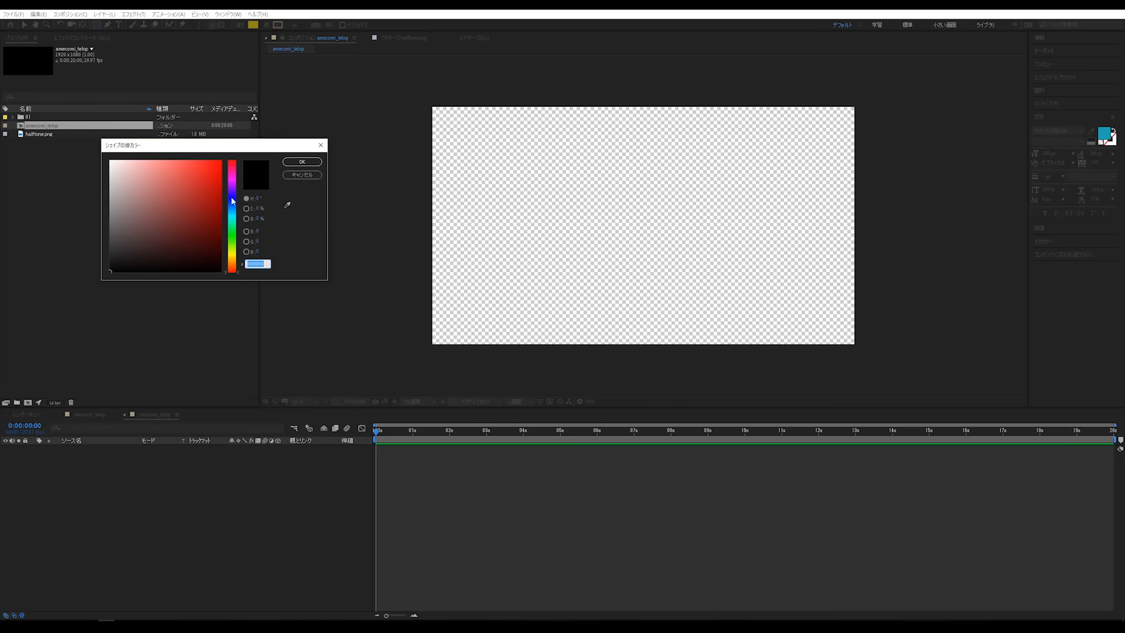
left_click(302, 161)
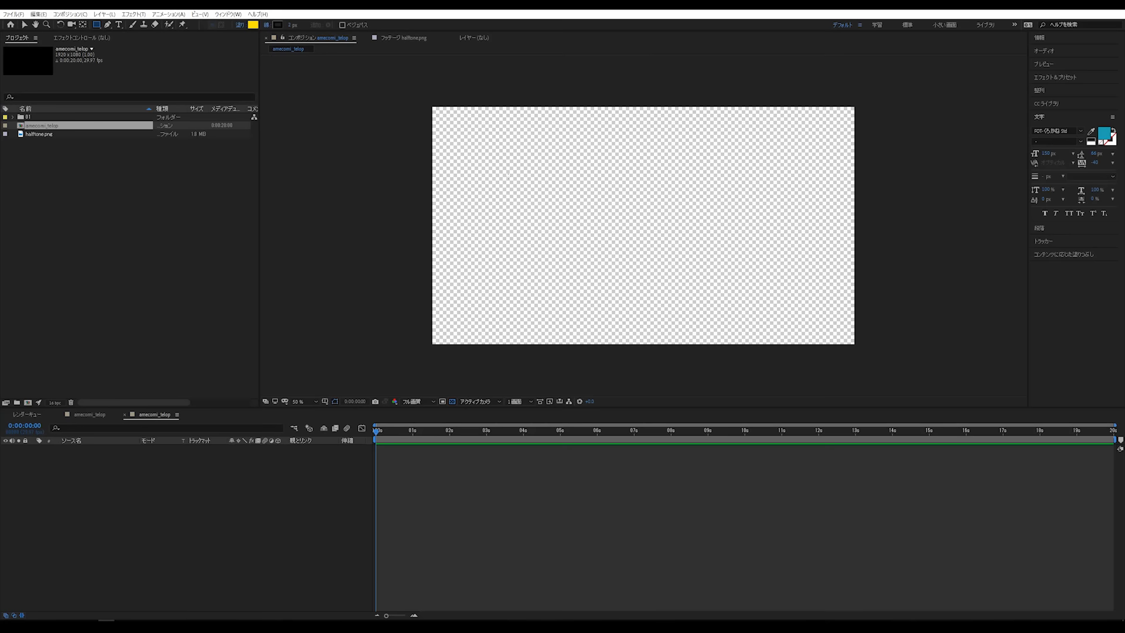
mouse_move(557, 209)
left_mouse_down()
mouse_move(663, 259)
mouse_move(724, 248)
left_mouse_up()
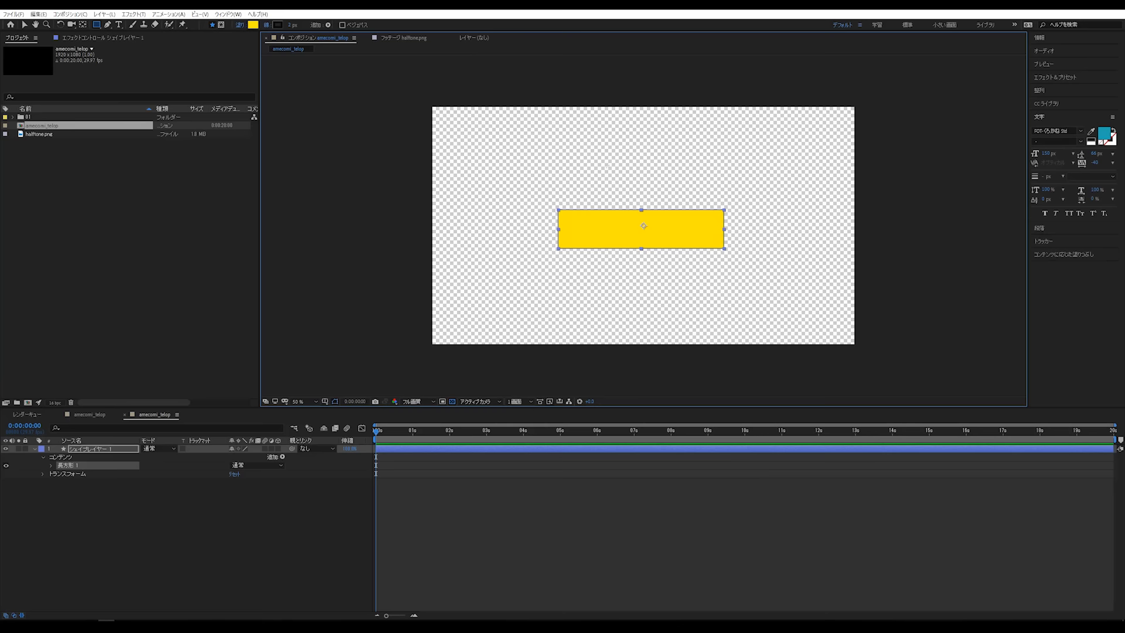
left_click(24, 25)
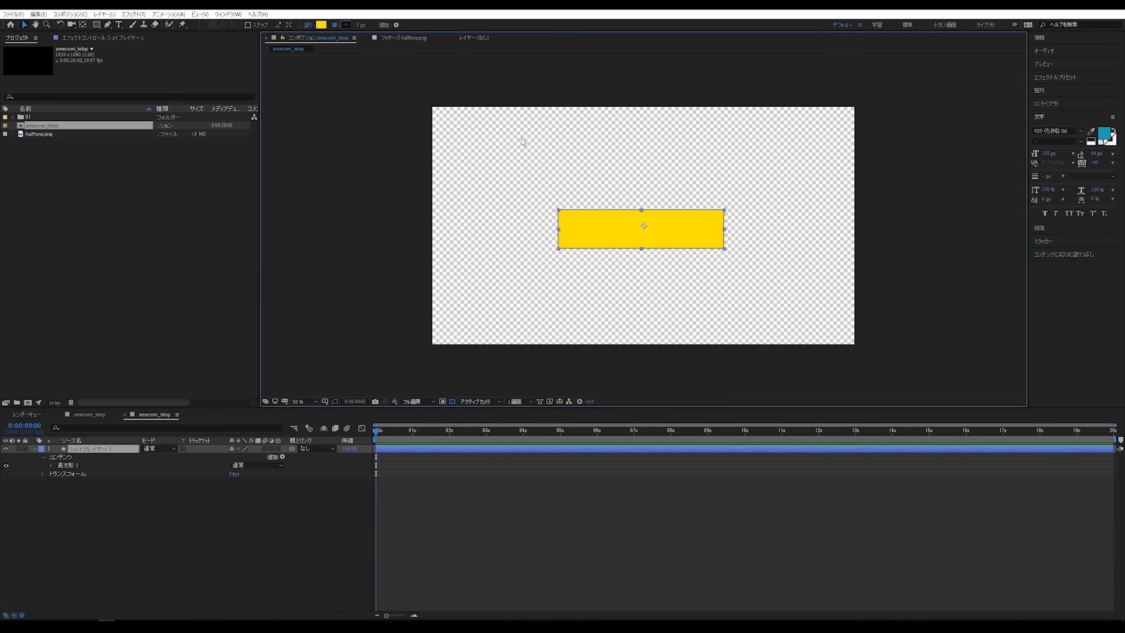
Enable the general preference that places anchor points at the center of new shape layers
key("ctrl+alt+semicolon")
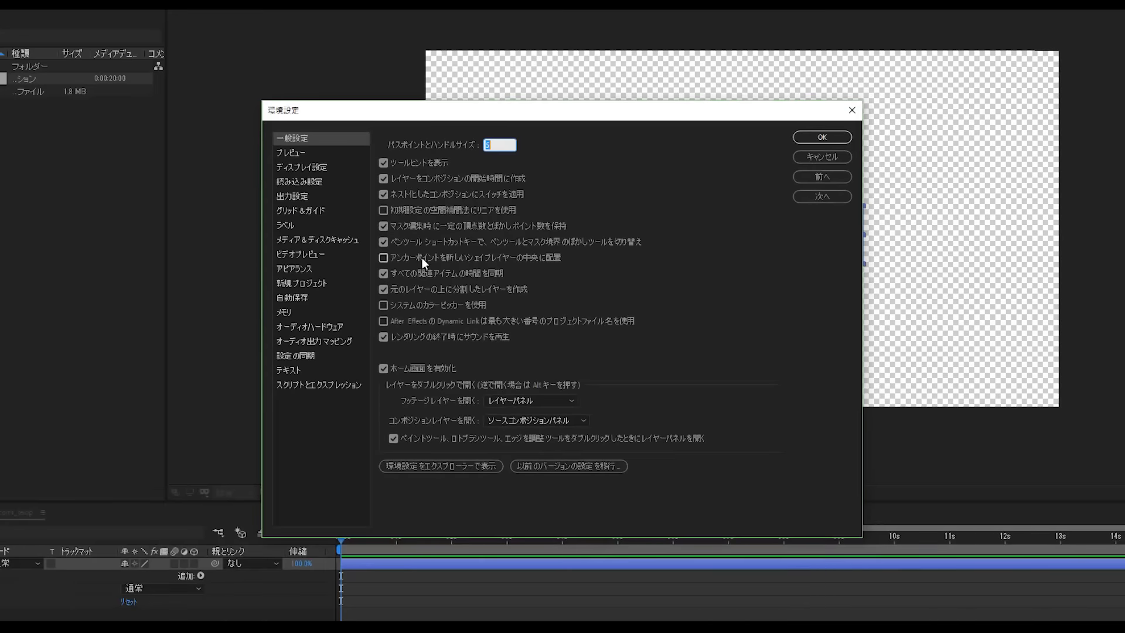
left_click(395, 257)
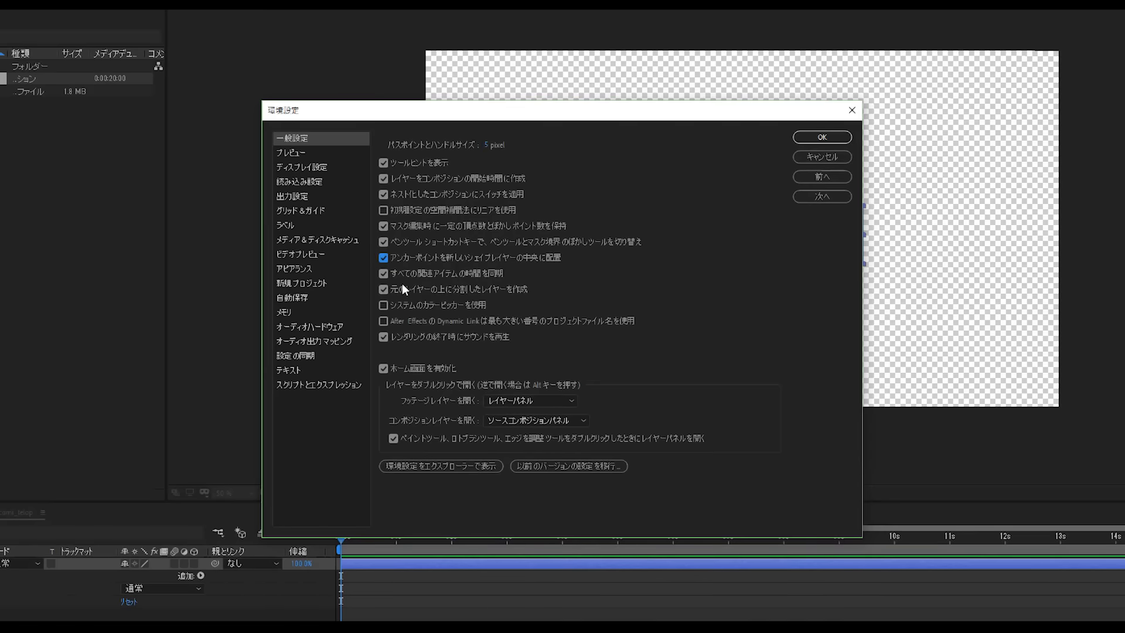
left_click(822, 137)
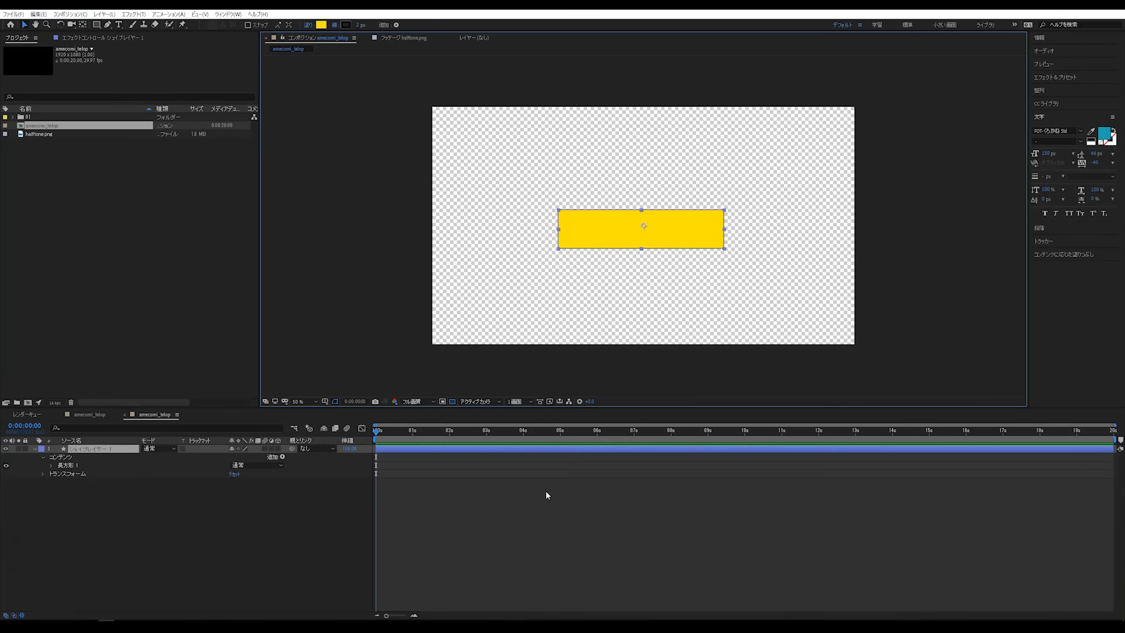
Delete the shape layer and draw a new wide yellow rectangle near the composition's center
left_click(550, 449)
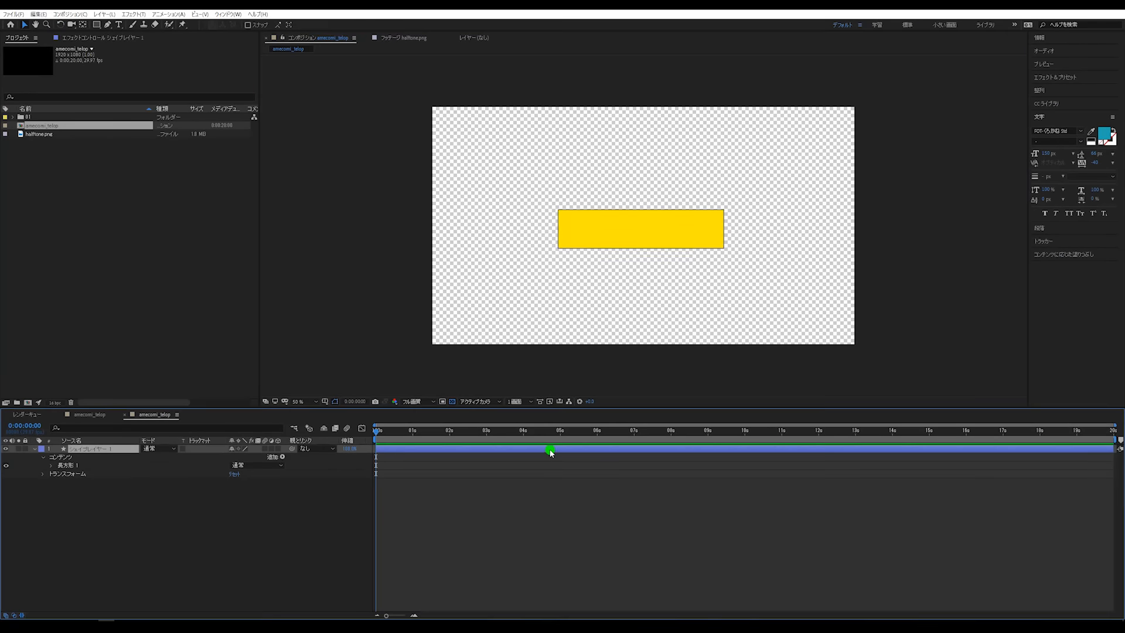
key("Delete")
left_click(97, 25)
mouse_move(568, 204)
left_mouse_down()
mouse_move(733, 241)
mouse_move(723, 244)
left_mouse_up()
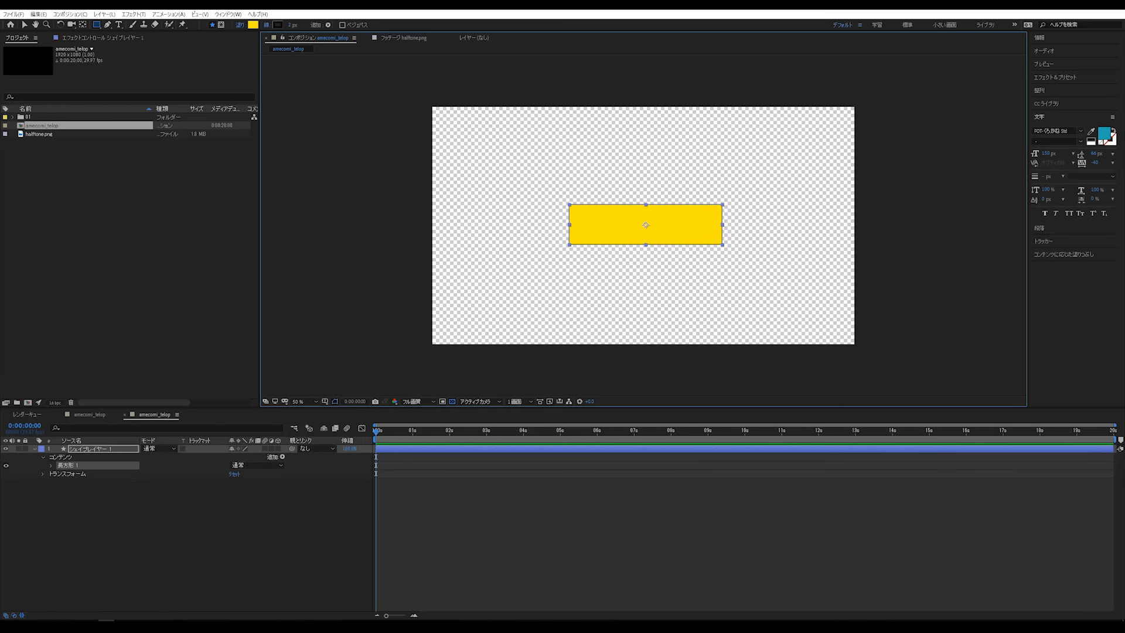
left_click(24, 24)
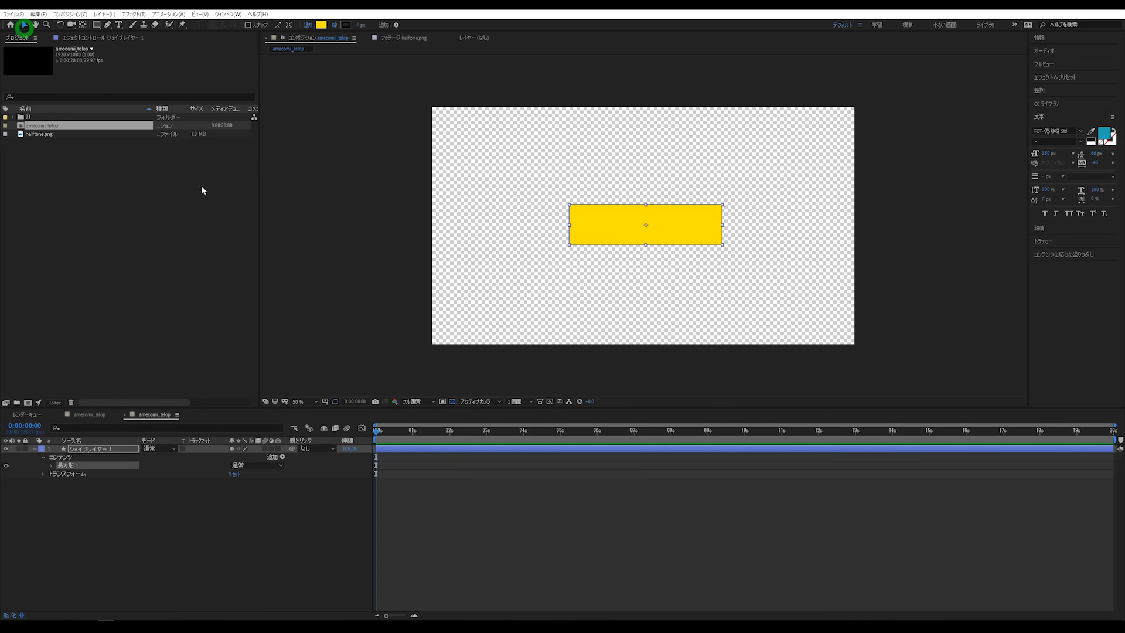
left_click(595, 564)
Set the yellow rectangle's black stroke width to 15 px
left_click(599, 229)
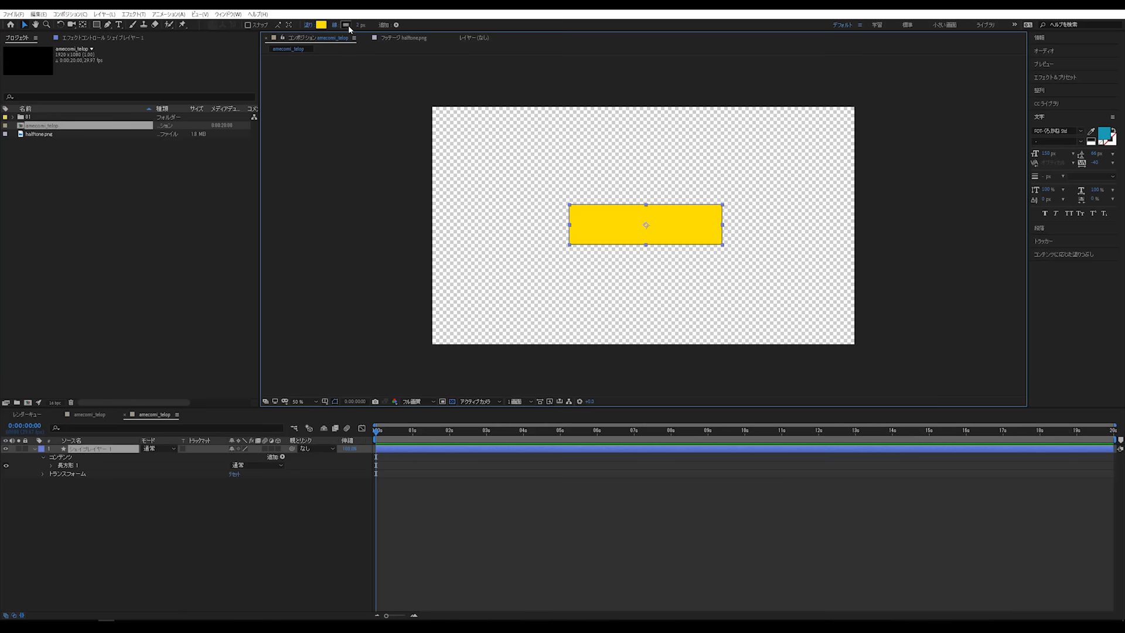
left_click_drag(360, 25, 362, 24)
left_click(361, 25)
type("15")
key("Return")
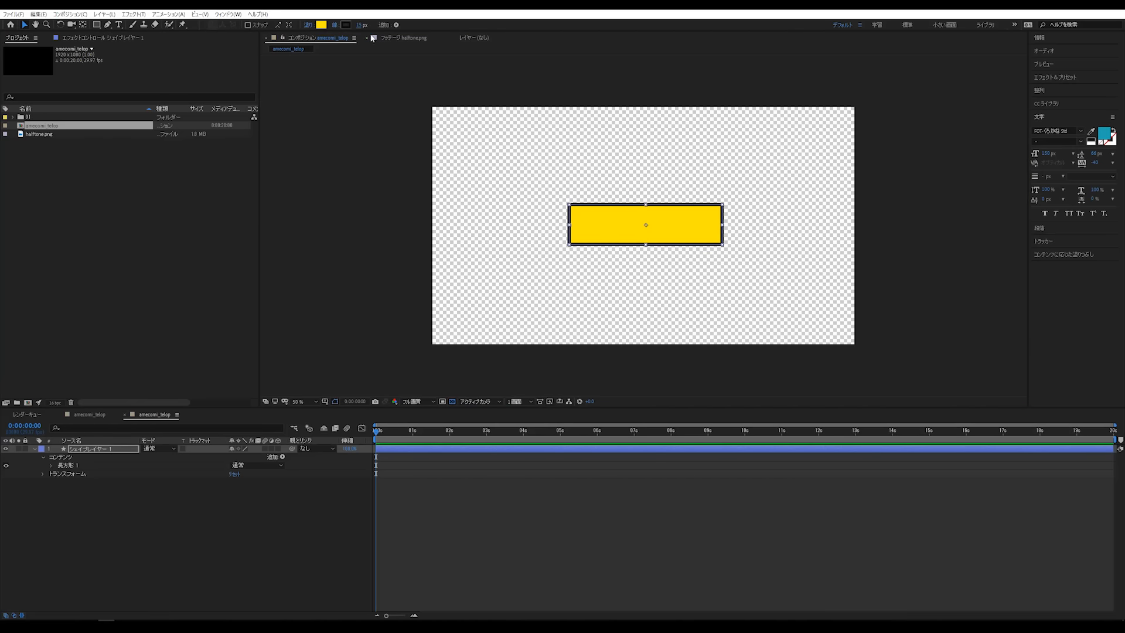
left_click(605, 557)
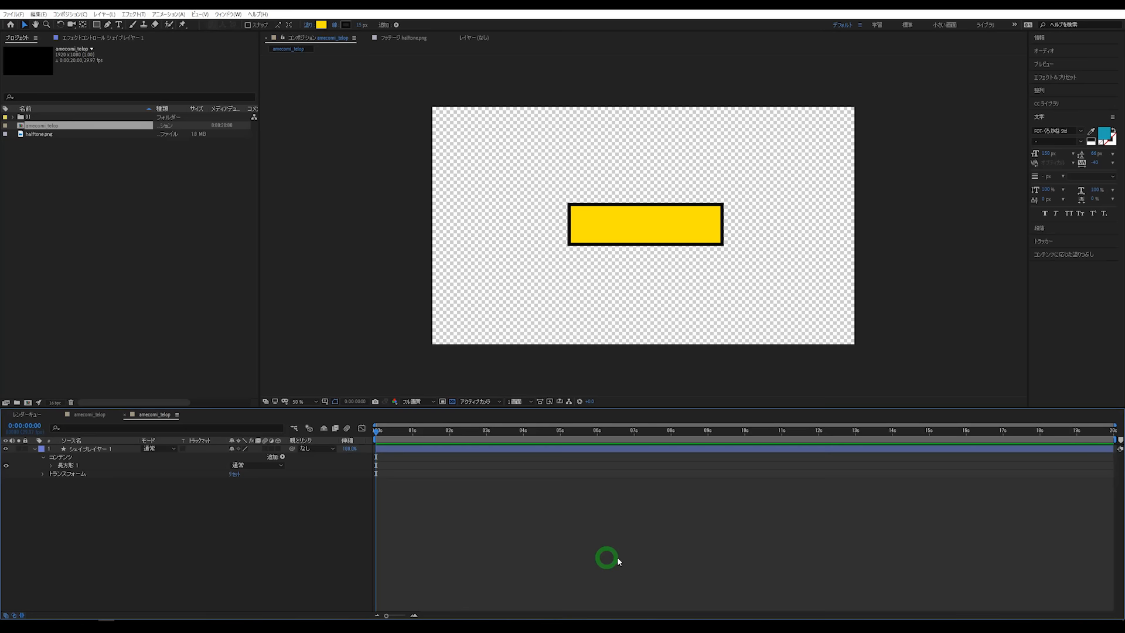
Add a text layer reading アメコミ風 and move it onto the yellow rectangle
left_click(119, 26)
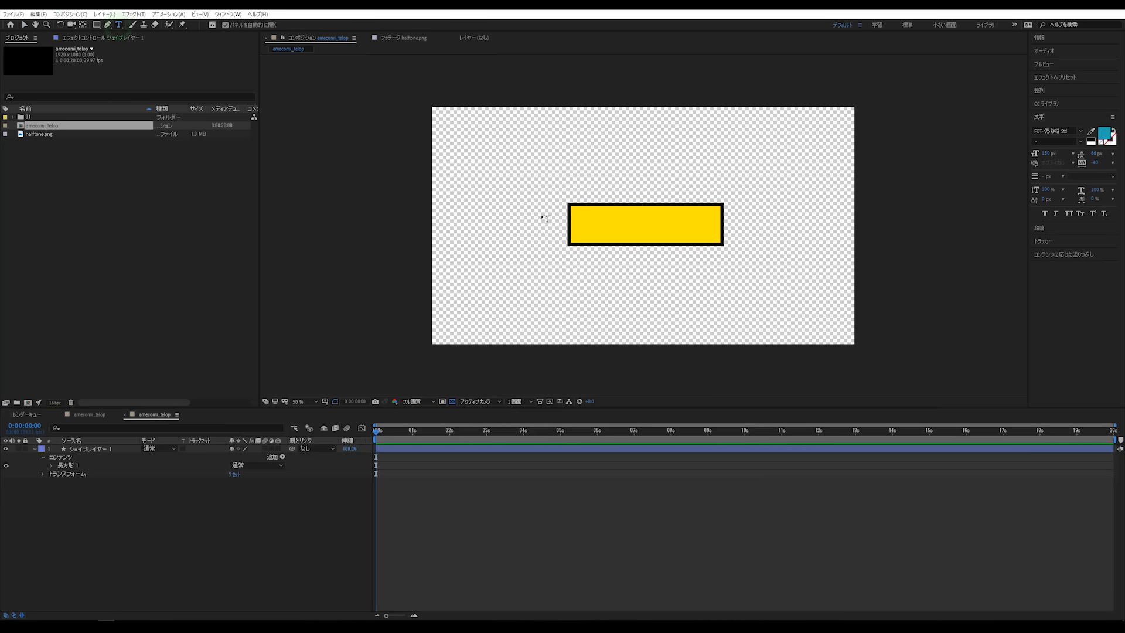
left_click(590, 227)
type("a")
key("BackSpace")
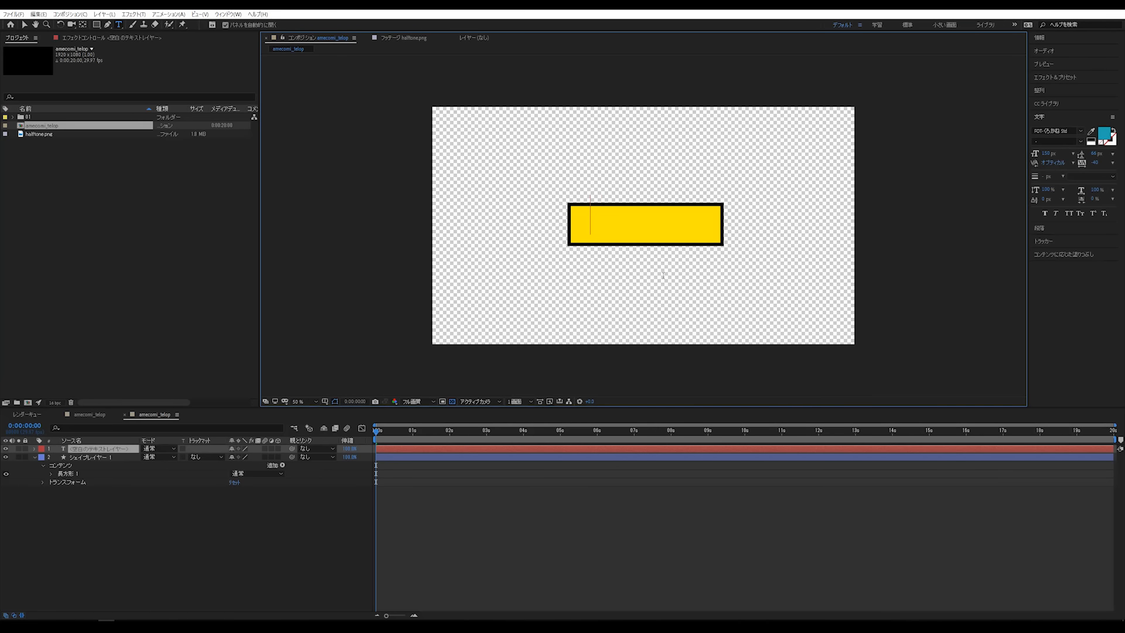
key("Zenkaku_Hankaku")
type("ame")
key("Tab")
key("Return")
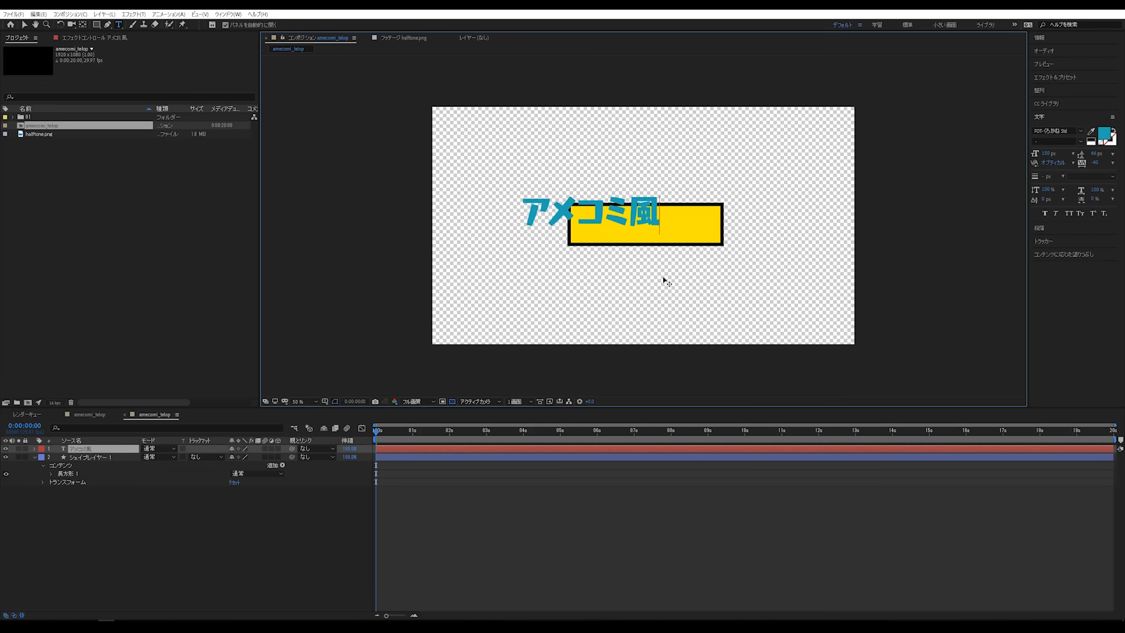
left_click(22, 25)
left_click_drag(609, 221, 665, 226)
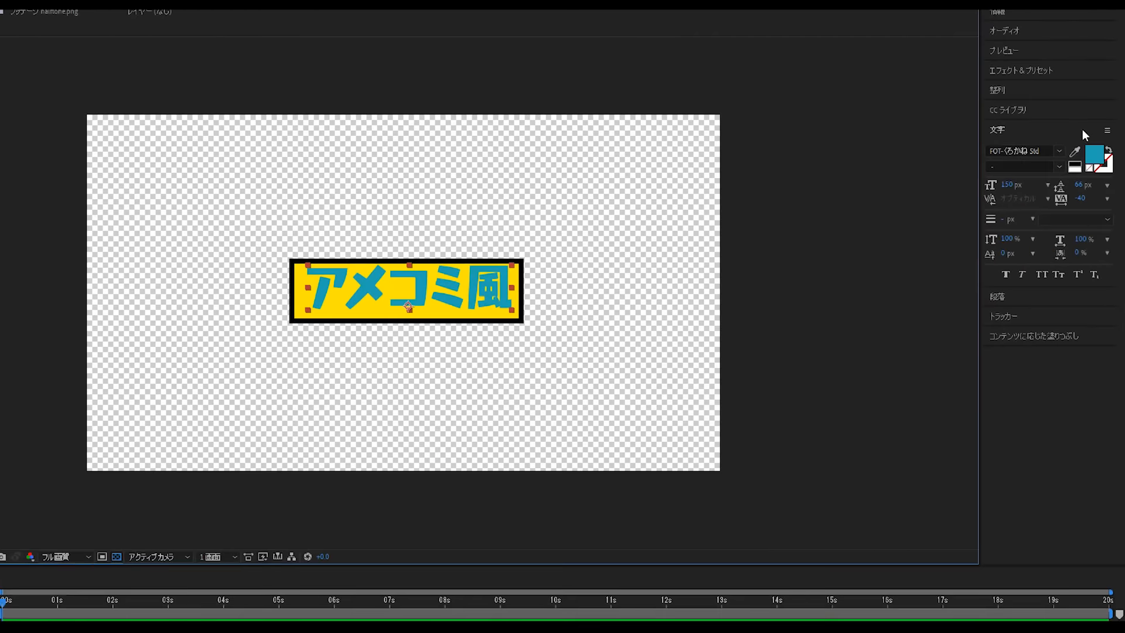
Filter the font list to Adobe Fonts and set the caption's font to TBカリグラゴシック Std
left_click(1080, 130)
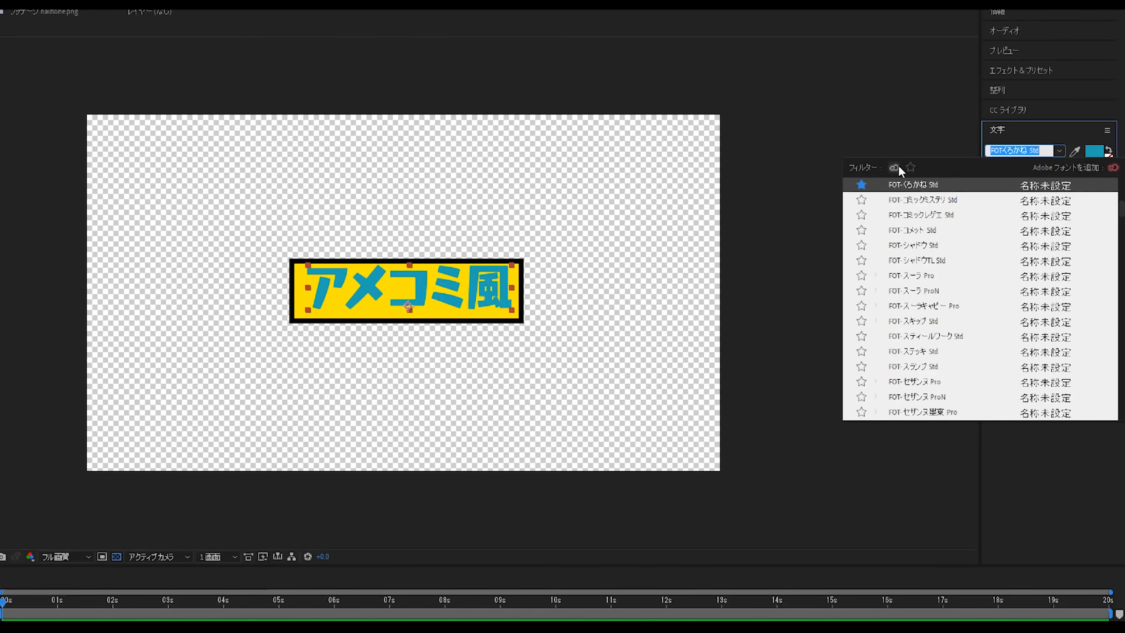
left_click(894, 168)
scroll(938, 316, "down", 10)
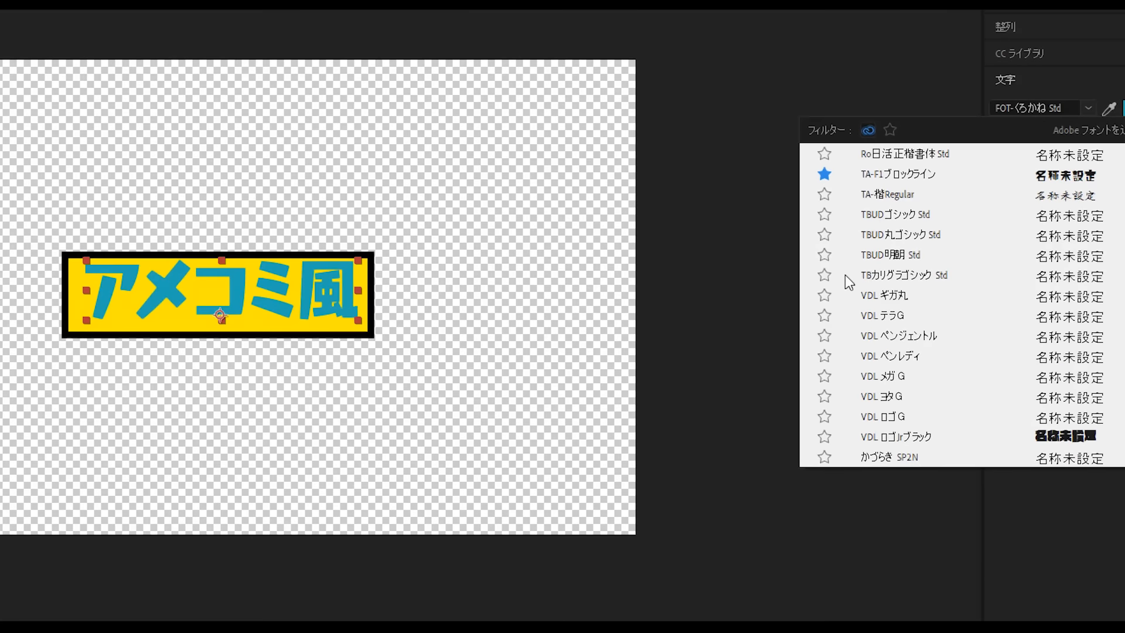
left_click(861, 276)
left_click(909, 277)
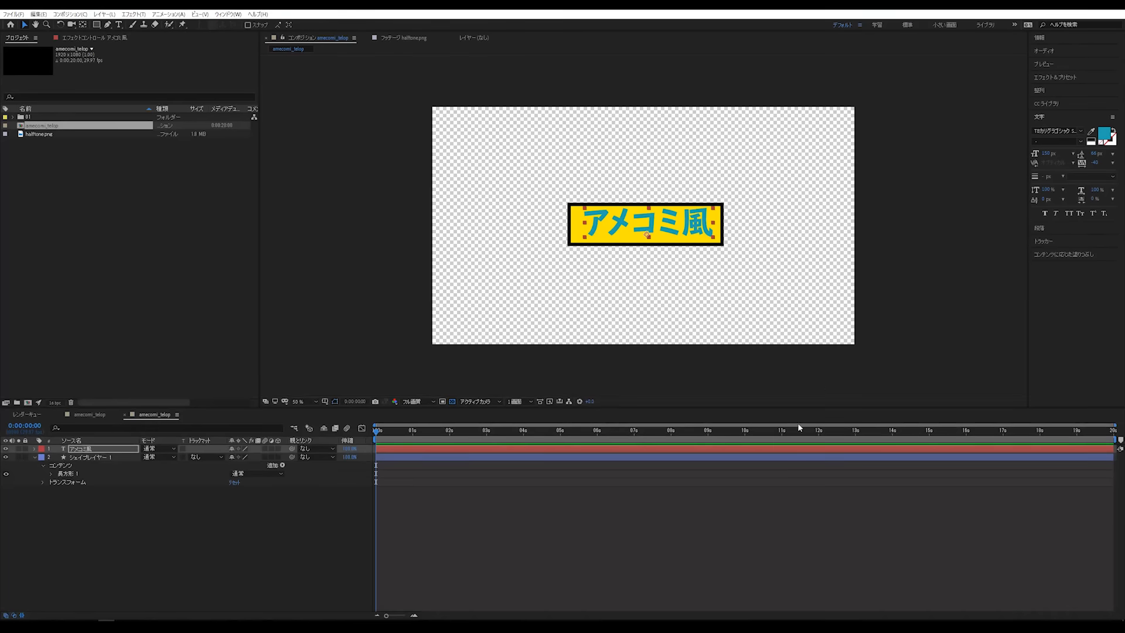
Change the caption text's fill to black and reduce its font size to about 118 px so it fits inside the rectangle
left_click(732, 487)
left_click_drag(693, 221, 693, 226)
left_click(1105, 135)
left_click_drag(134, 258, 45, 294)
left_click(301, 162)
left_click_drag(1051, 154, 1037, 154)
Center the text layer's anchor point in its content, and center both the text and the rectangle layer in the composition
key("ctrl+alt+Home")
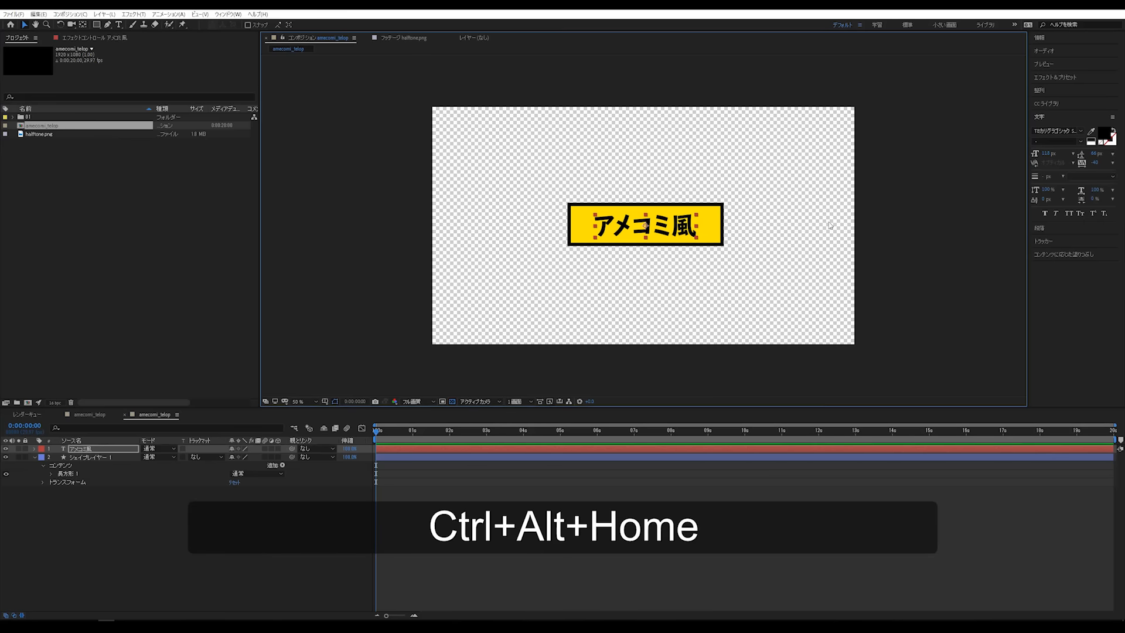
key("ctrl+Home")
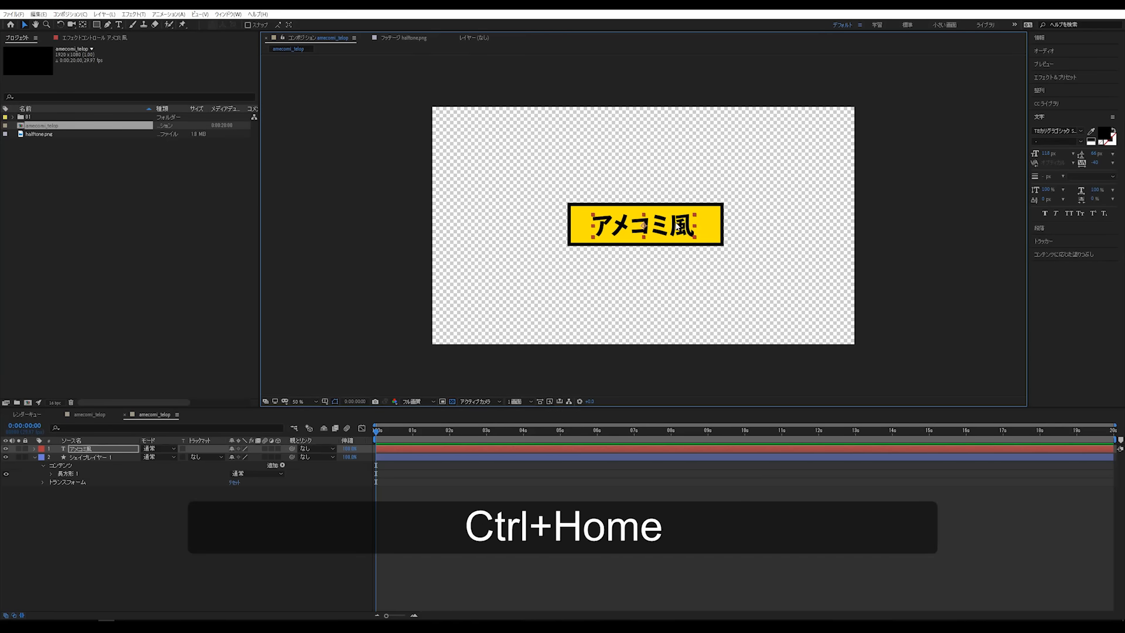
left_click(728, 227)
left_click(711, 225)
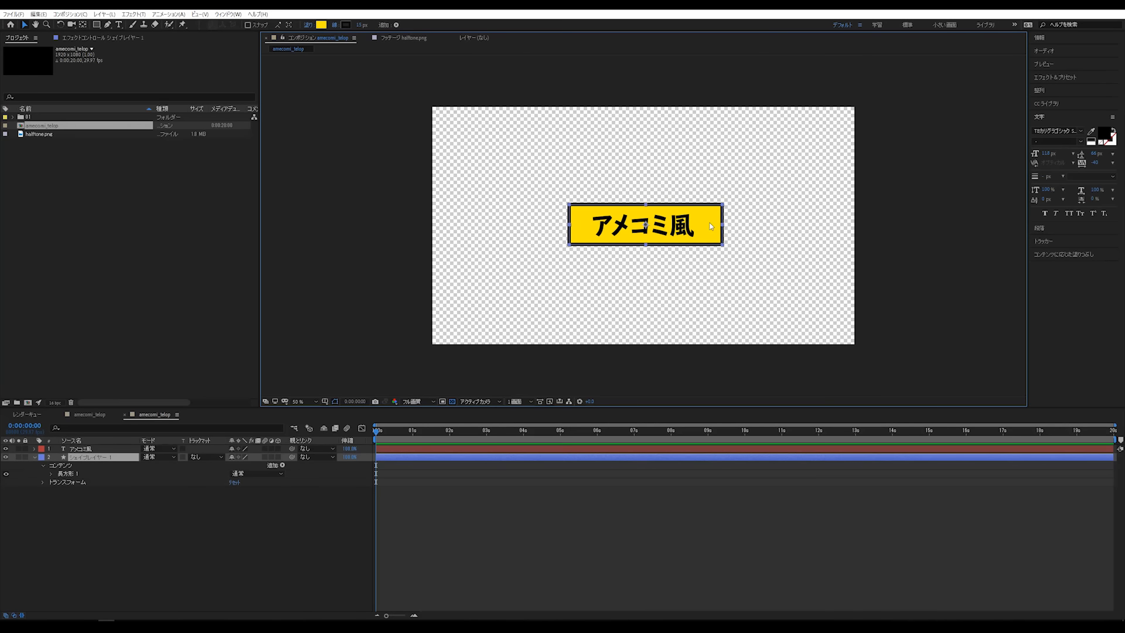
key("ctrl+Home")
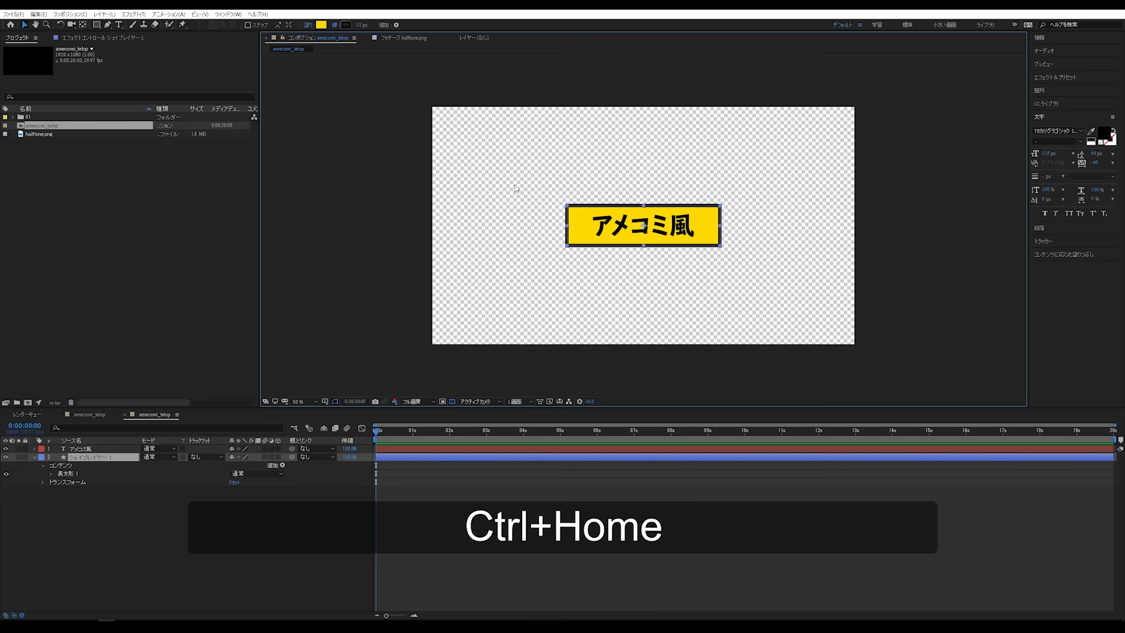
left_click(648, 281)
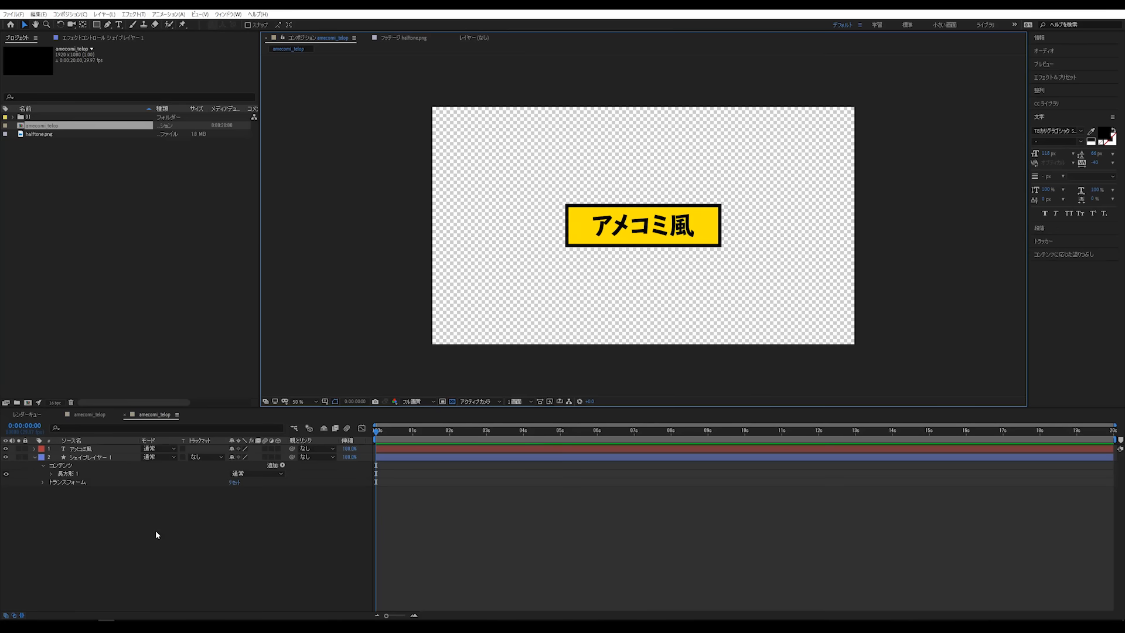
Rename the caption's text layer to text and the rectangle's shape layer to solid
left_click(118, 539)
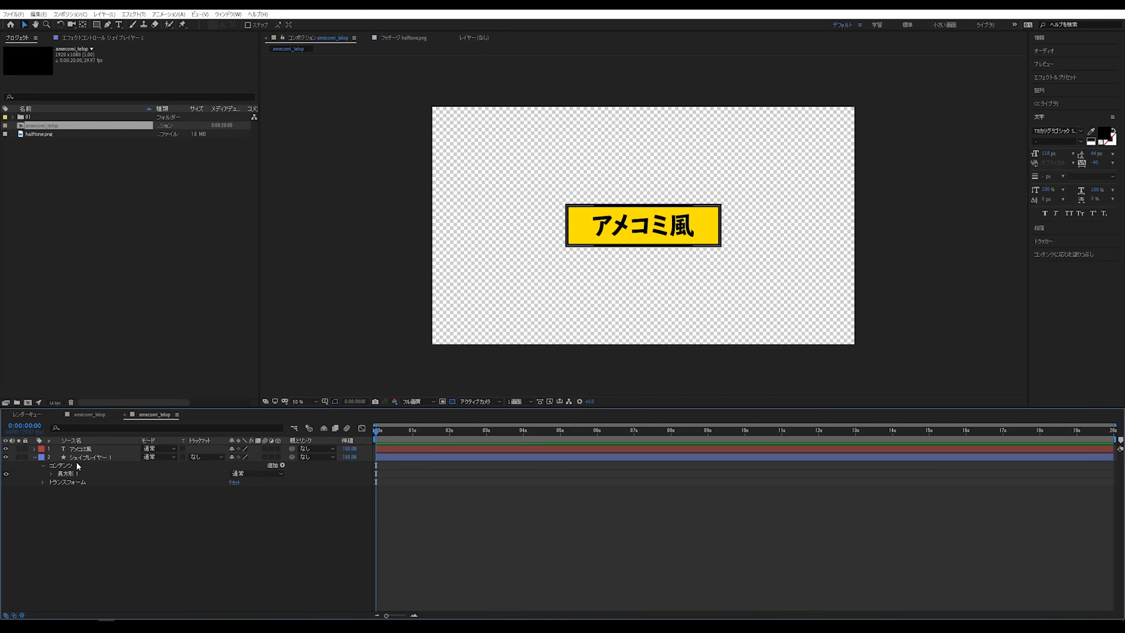
left_click(82, 461)
left_click(121, 512)
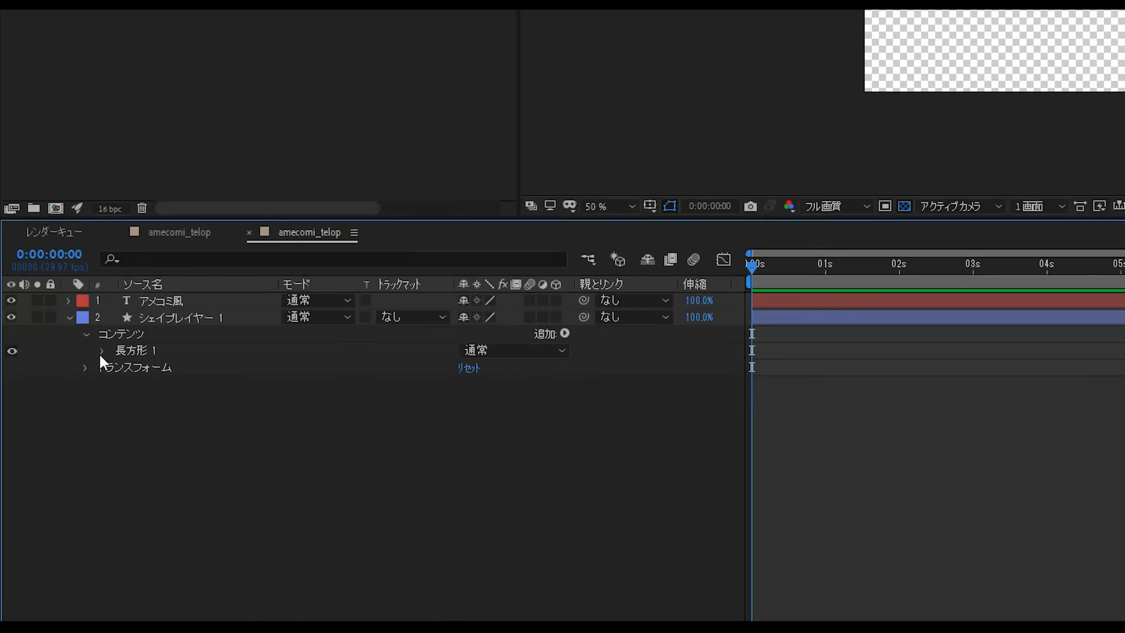
left_click(80, 449)
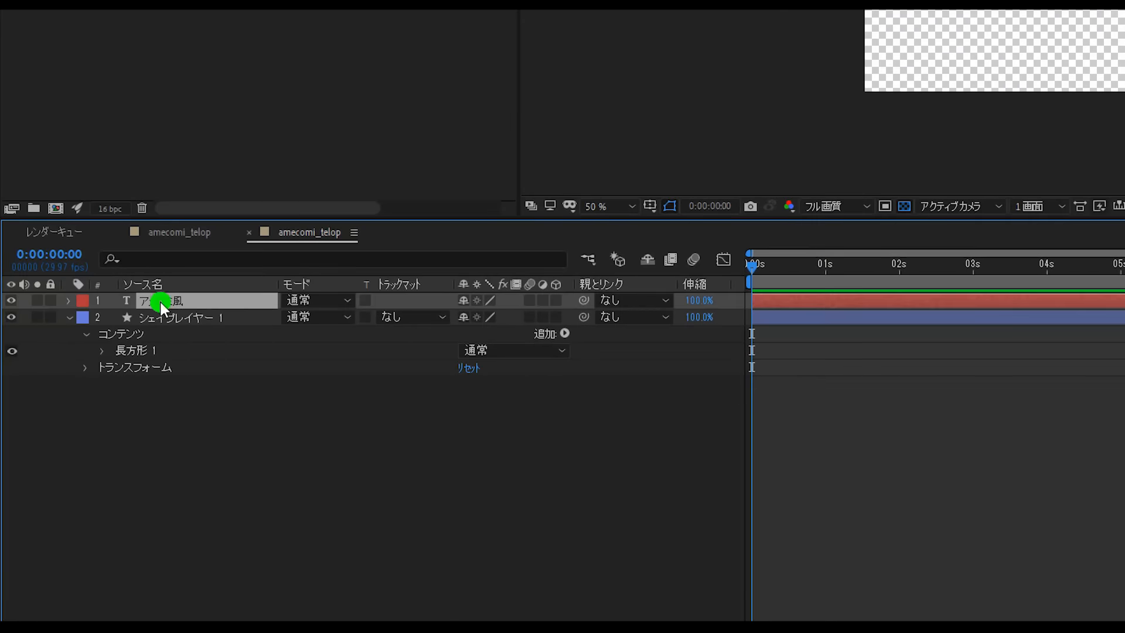
key("Return")
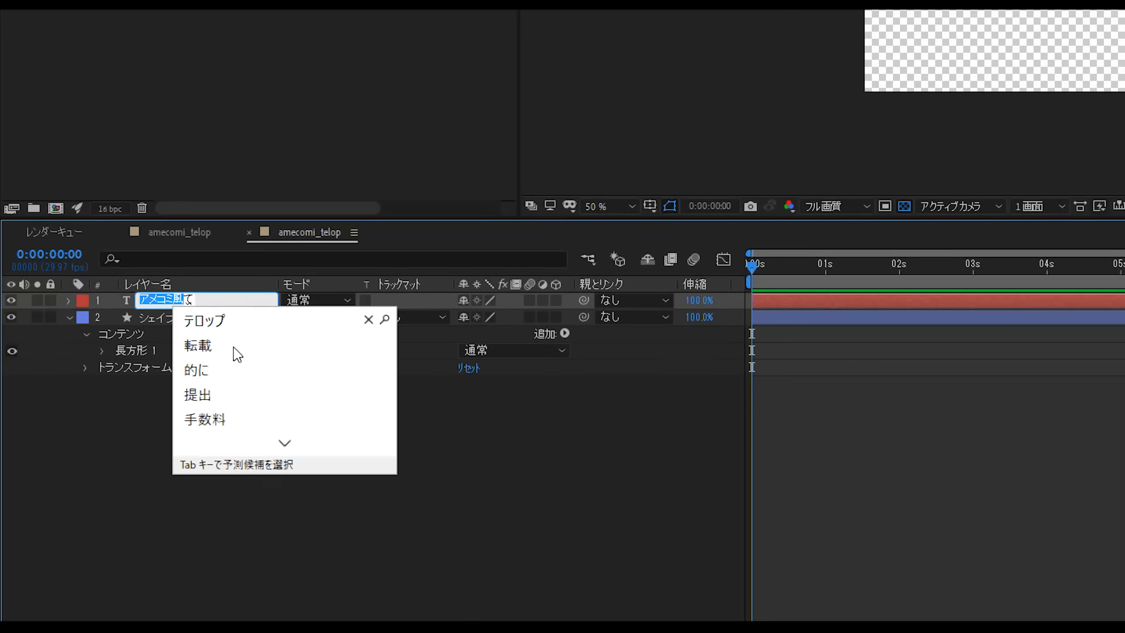
type("text")
key("Return")
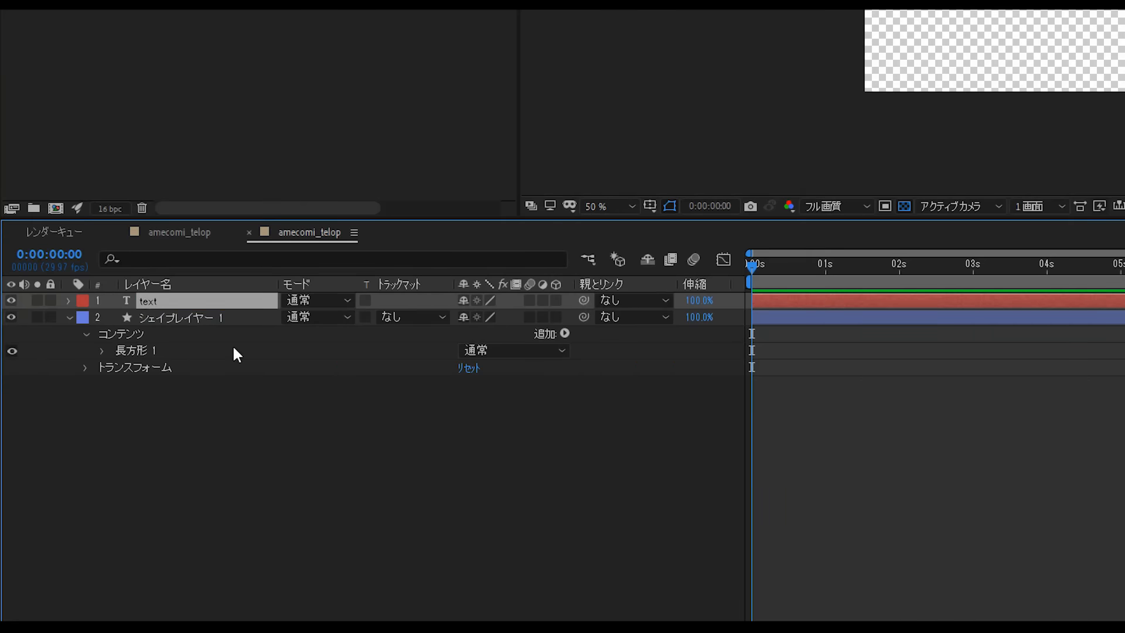
left_click(179, 312)
key("Return")
type("solid")
key("Return")
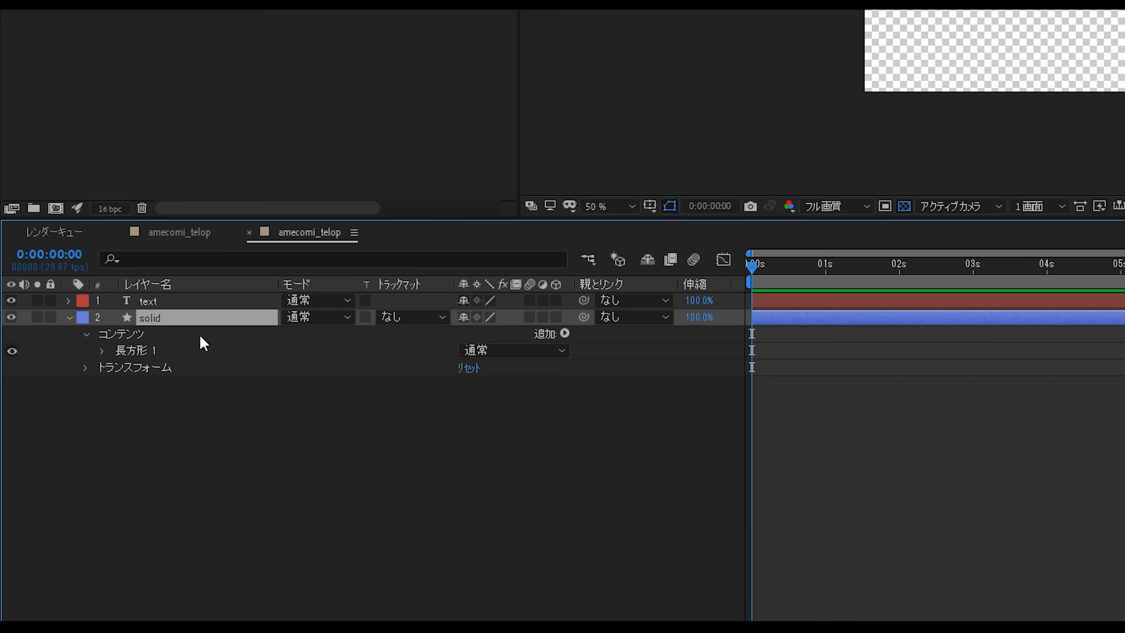
left_click(163, 560)
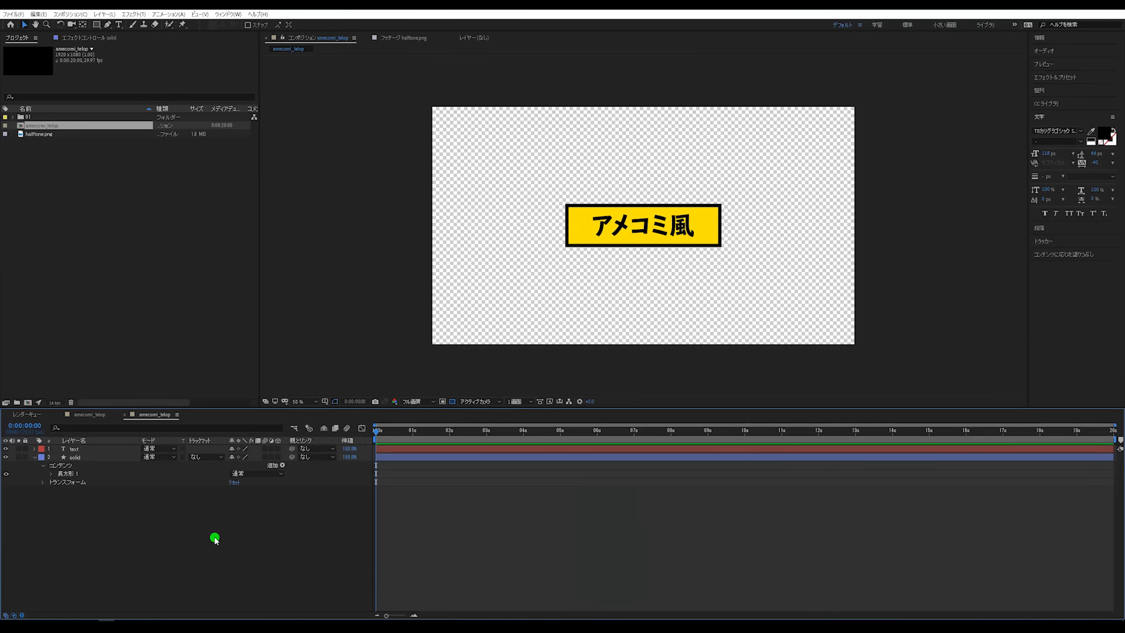
Give the rectangle path's Size the サイズ expression from the Notepad notes, returning [w,h] from the text layer's sourceRectAtTime width and height
left_click(65, 475)
left_click(51, 474)
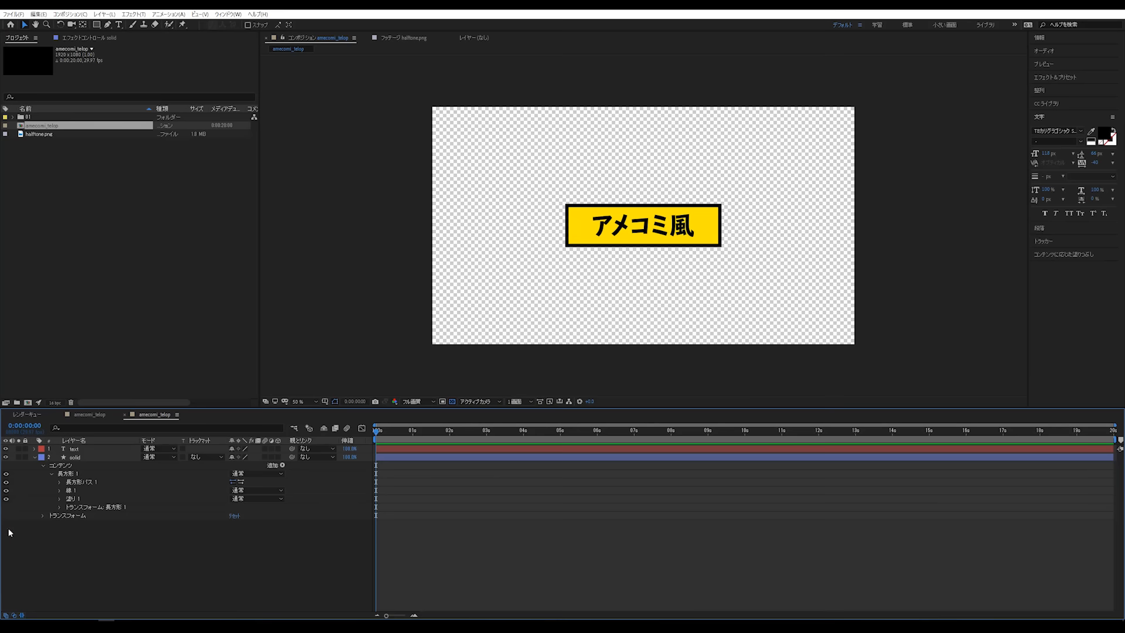
left_click(59, 482)
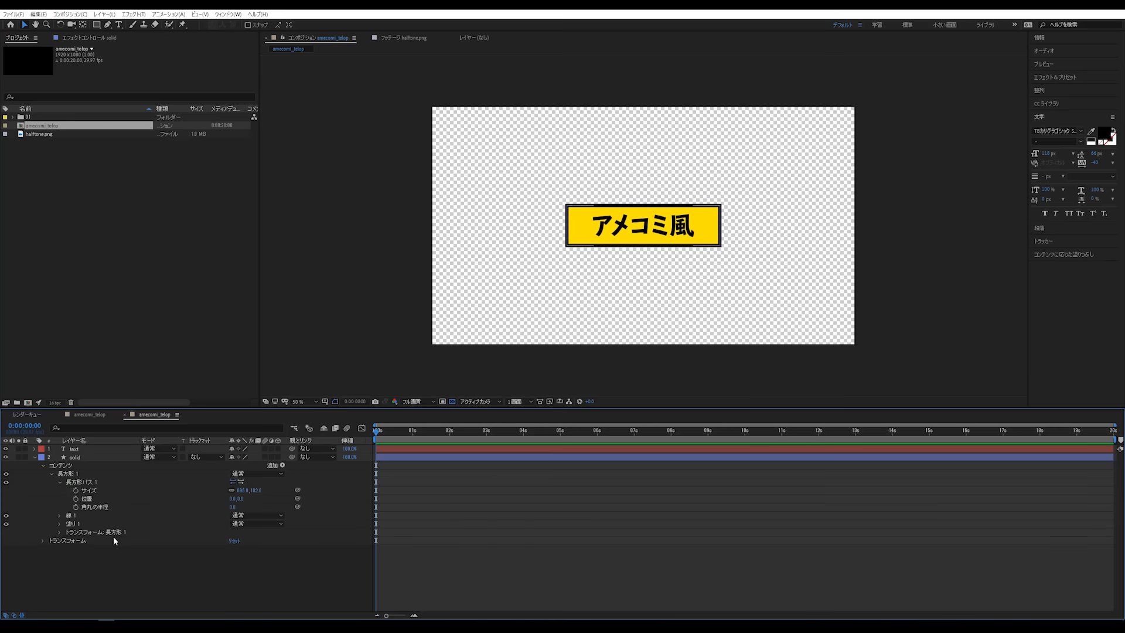
left_click(77, 494, "alt")
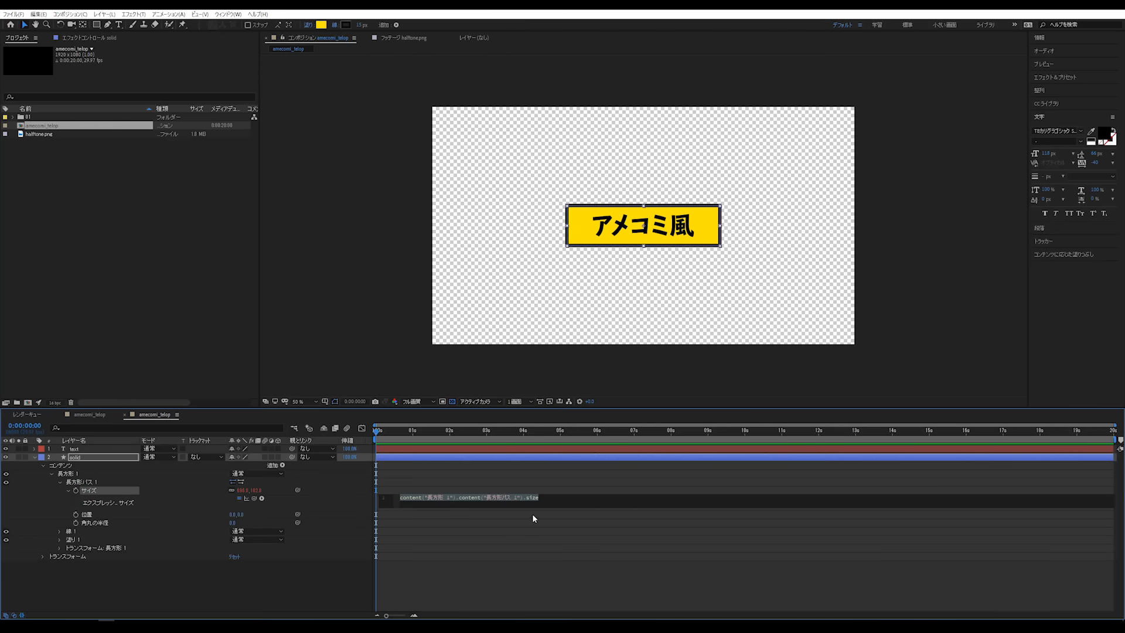
left_click(719, 487)
left_click(188, 626)
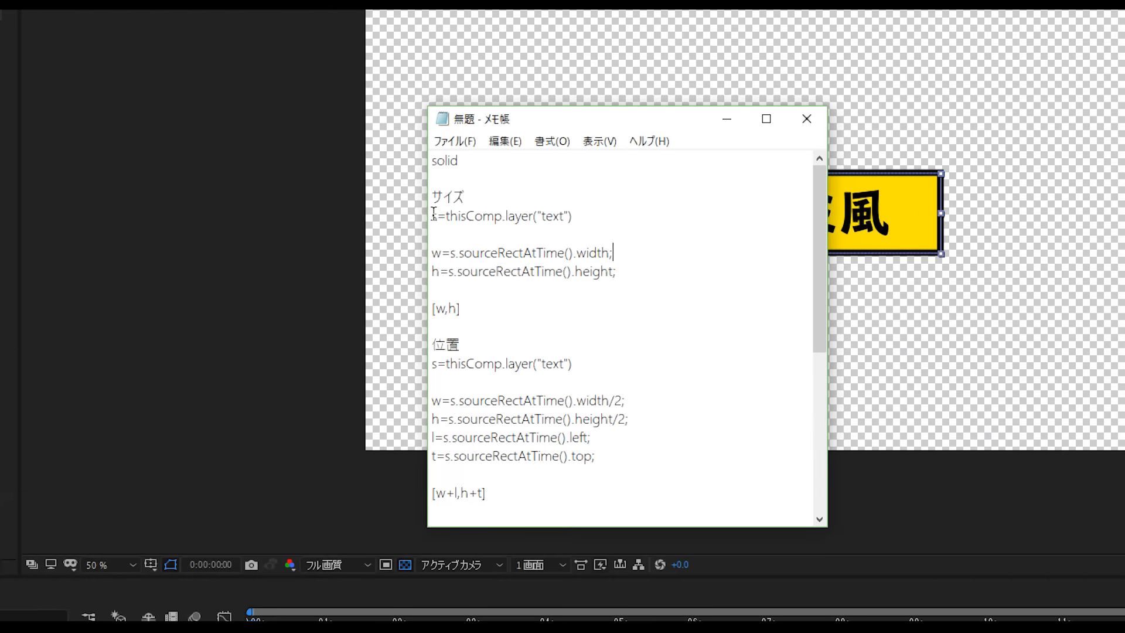
left_click_drag(433, 213, 570, 313)
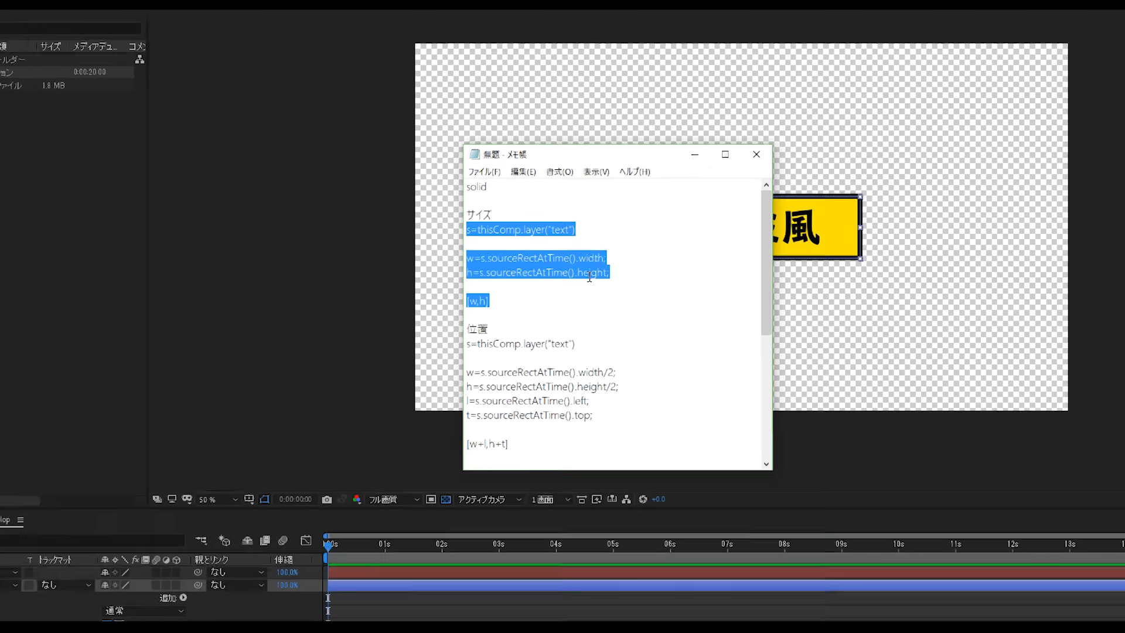
key("ctrl+c")
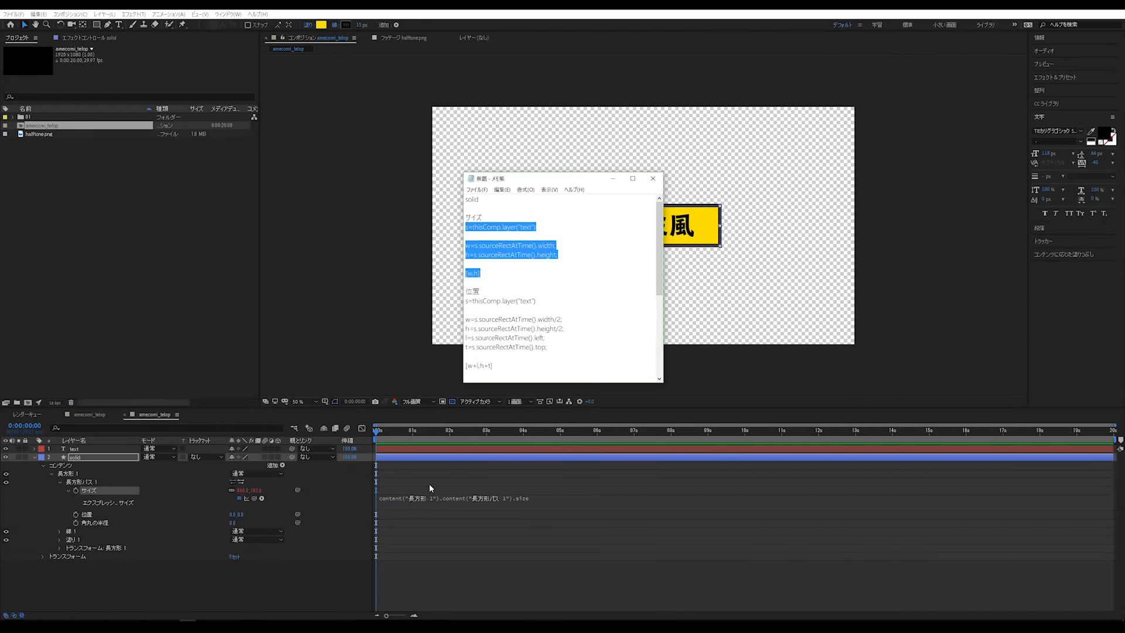
left_click(427, 498)
key("ctrl+a")
key("ctrl+v")
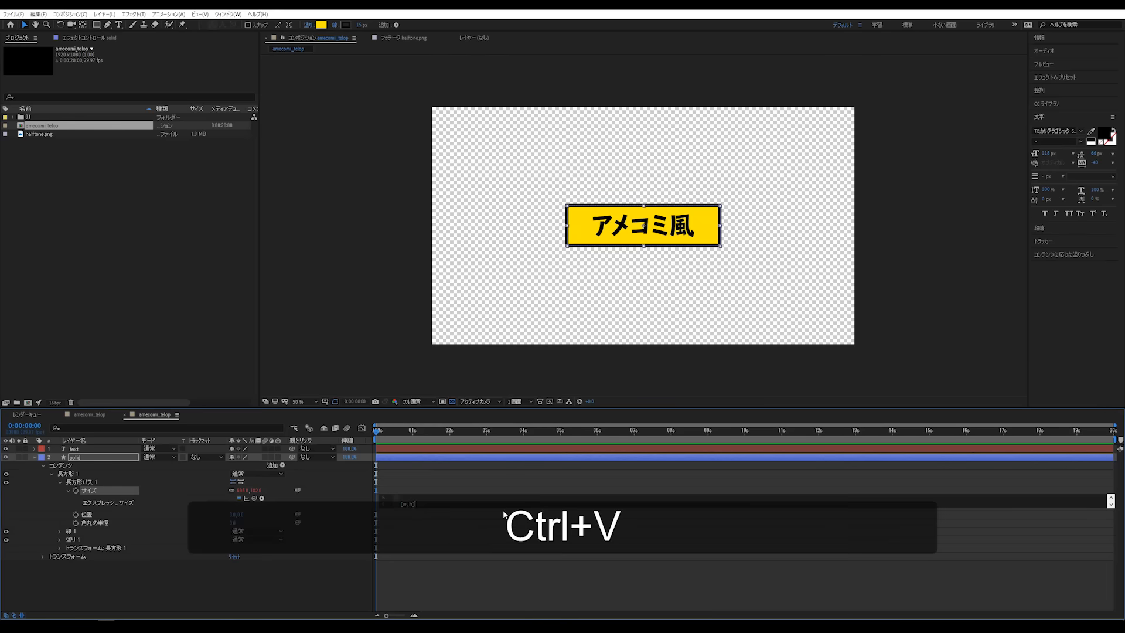
key("KP_Enter")
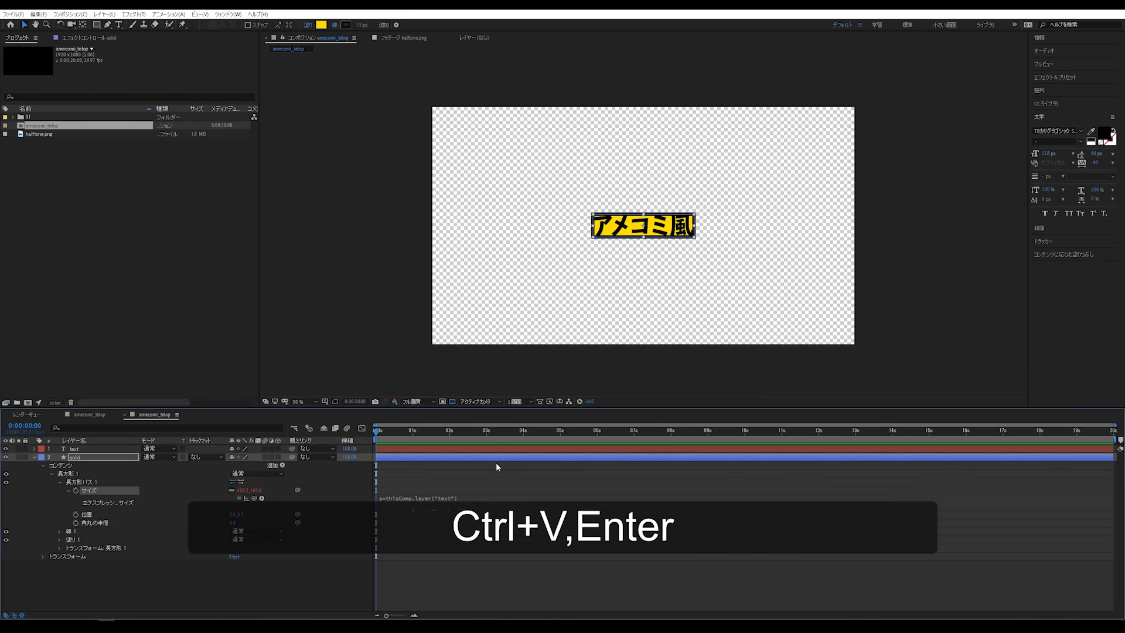
left_click(251, 595)
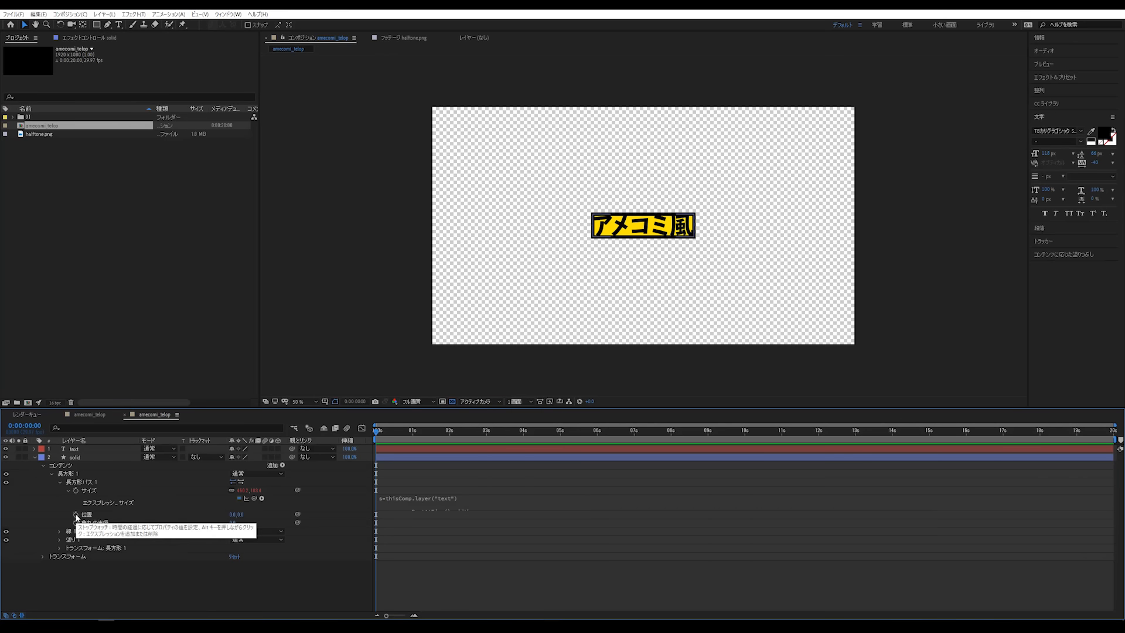
Give the rectangle path's Position the 位置 expression from the Notepad notes, returning [w+l,h+t] from the text layer's bounds
left_click(76, 515, "alt")
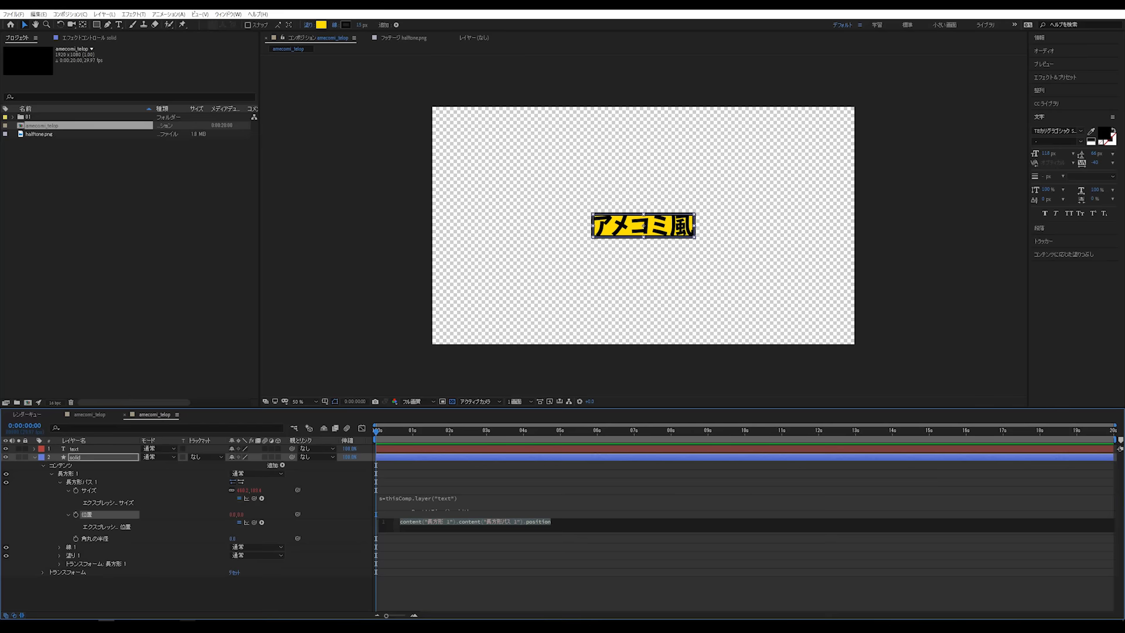
key("alt+Tab")
left_click(467, 301)
left_click_drag(467, 301, 553, 366)
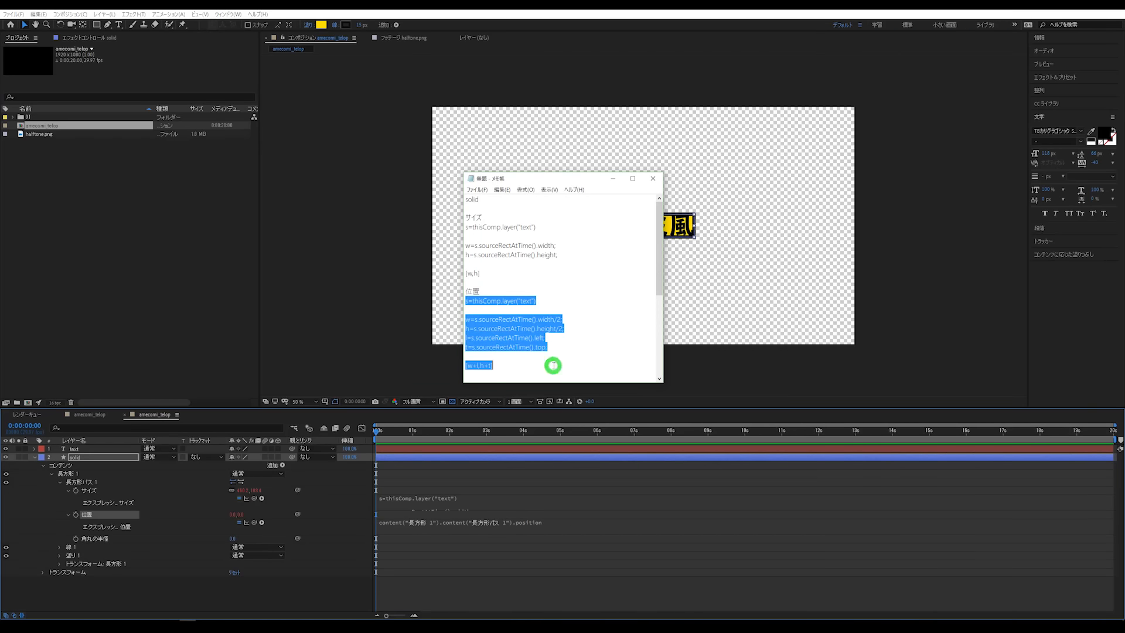
key("ctrl+c")
left_click(437, 528)
key("ctrl+a")
key("ctrl+v")
key("Return")
left_click(272, 81)
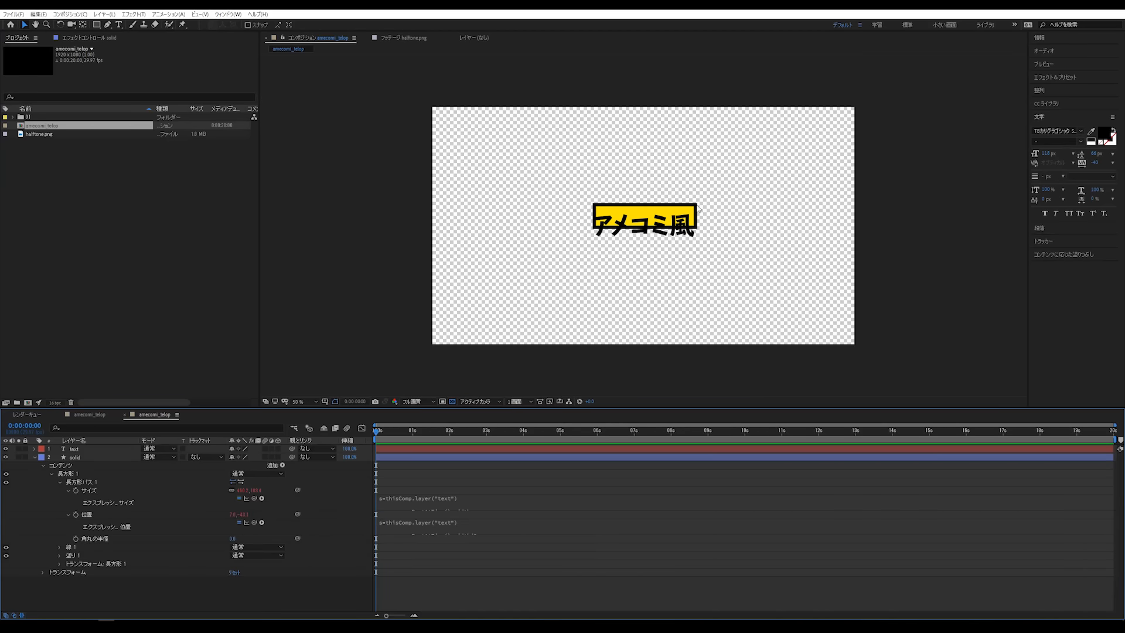
Center the solid layer's anchor point in its content and the layer in the composition, and parent it to the text layer
left_click(693, 210)
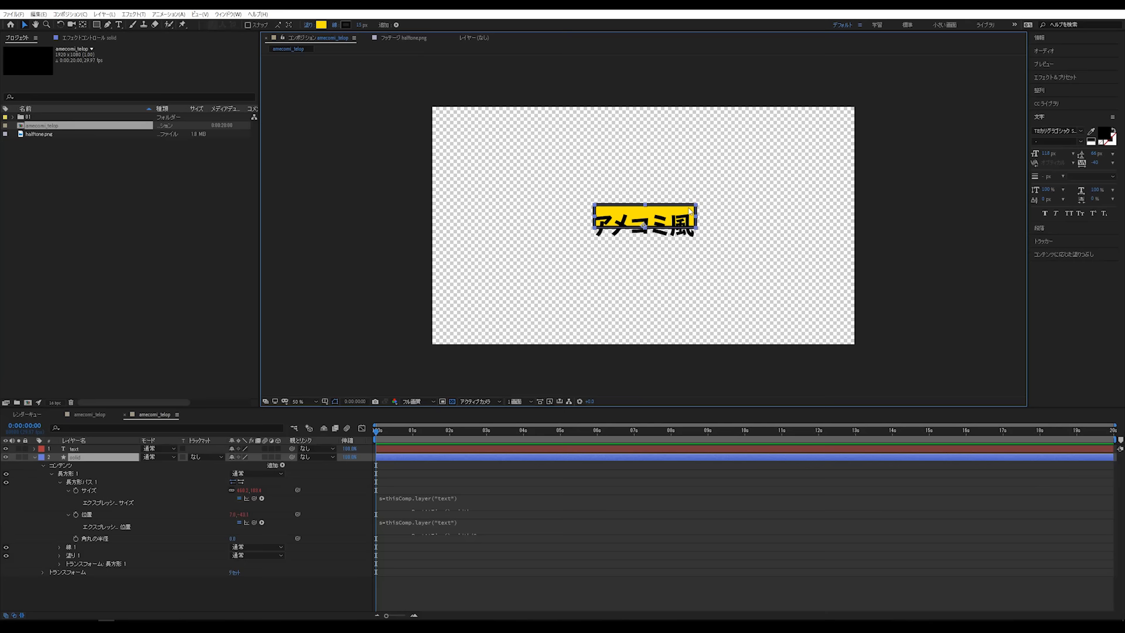
key("ctrl+alt+Home")
key("ctrl+Home")
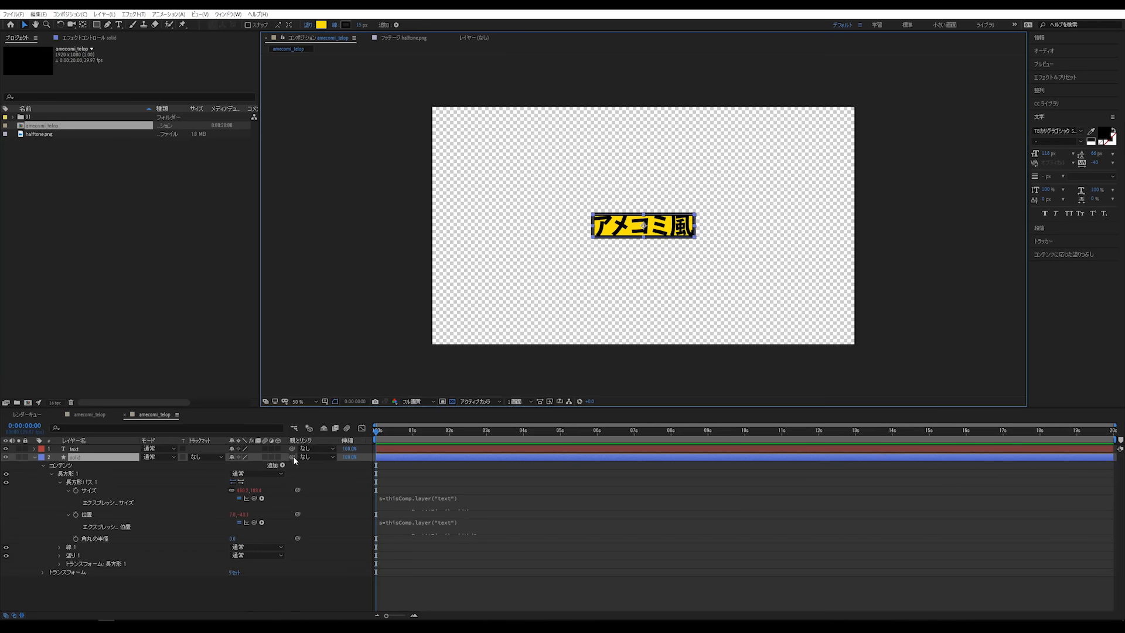
left_click_drag(292, 457, 287, 448)
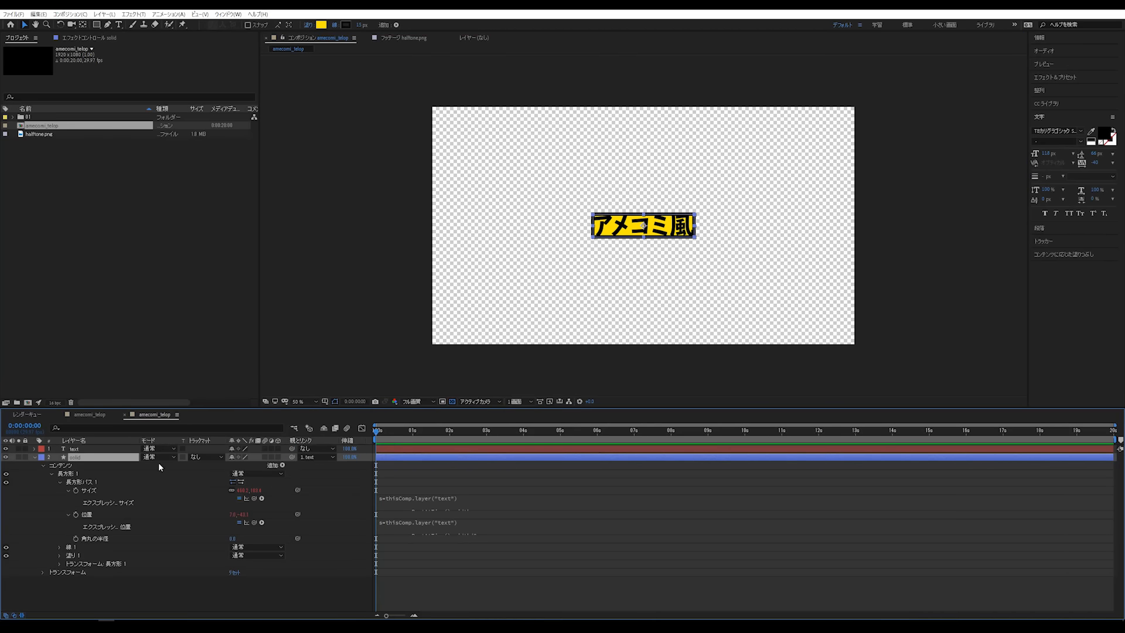
left_click(116, 450)
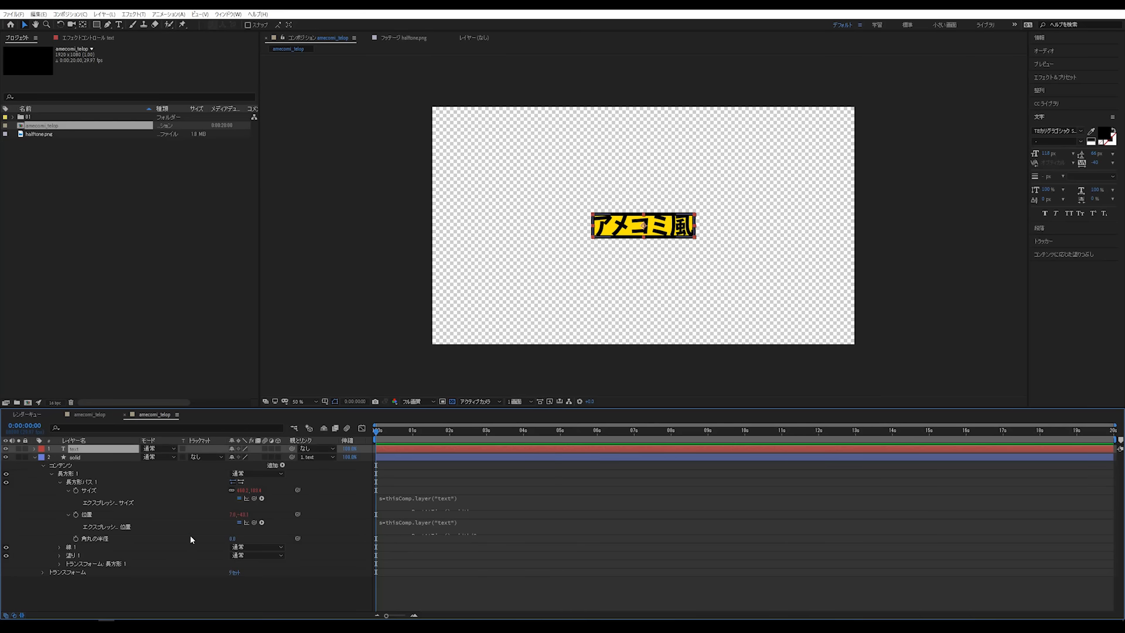
Add a パスのオフセット to the solid layer's contents and raise its amount to about 31 so the box has padding around the text
left_click(175, 581)
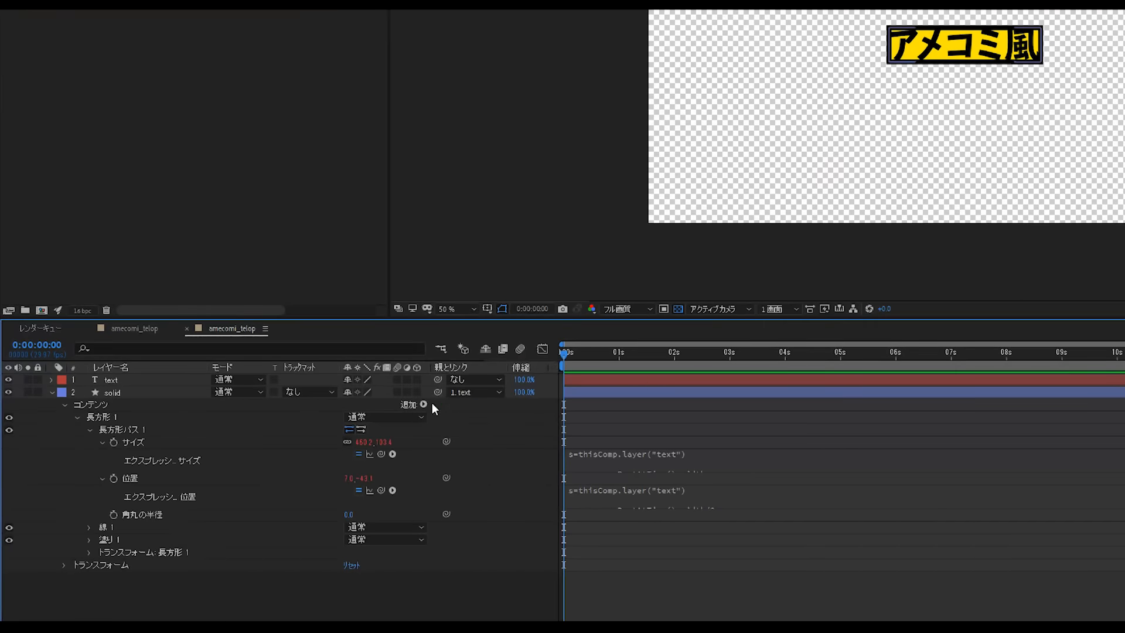
left_click(432, 404)
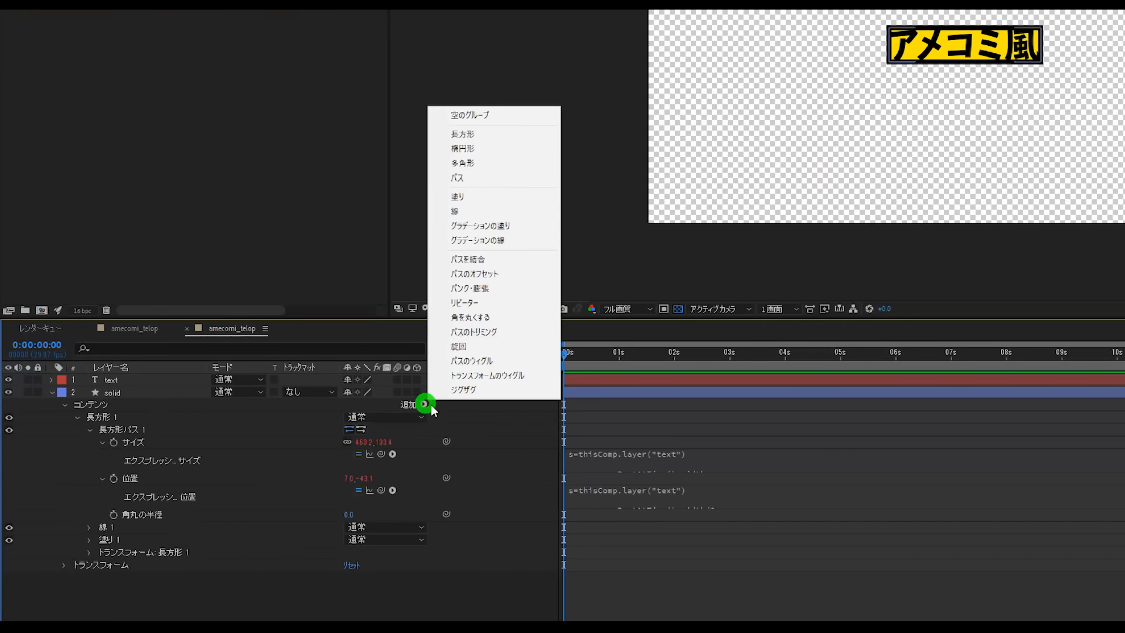
left_click(513, 275)
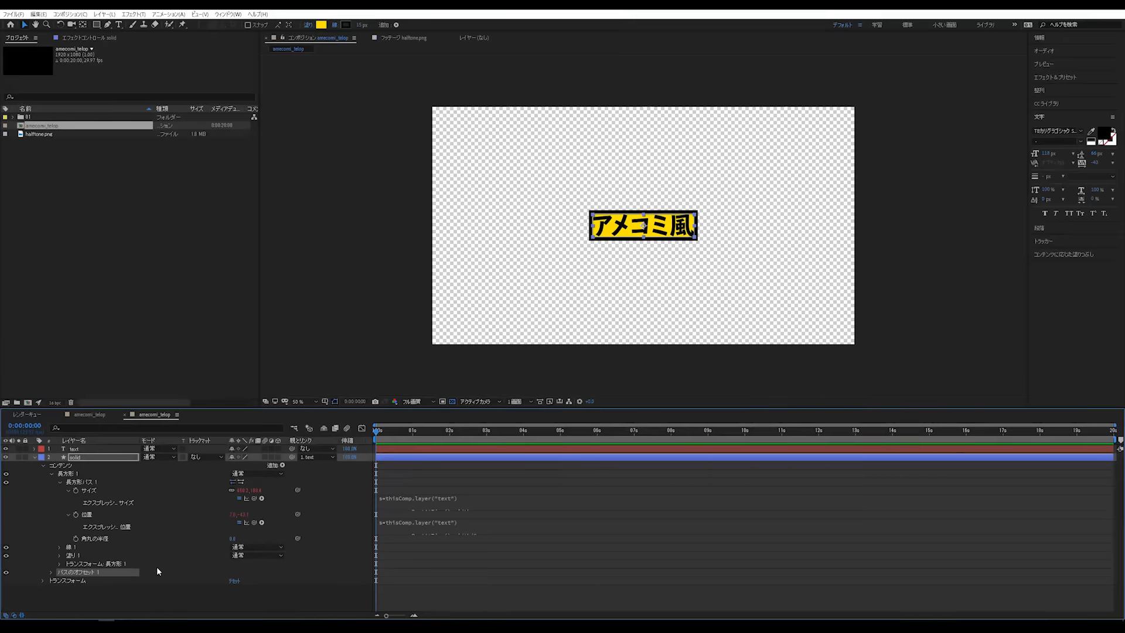
left_click(52, 572)
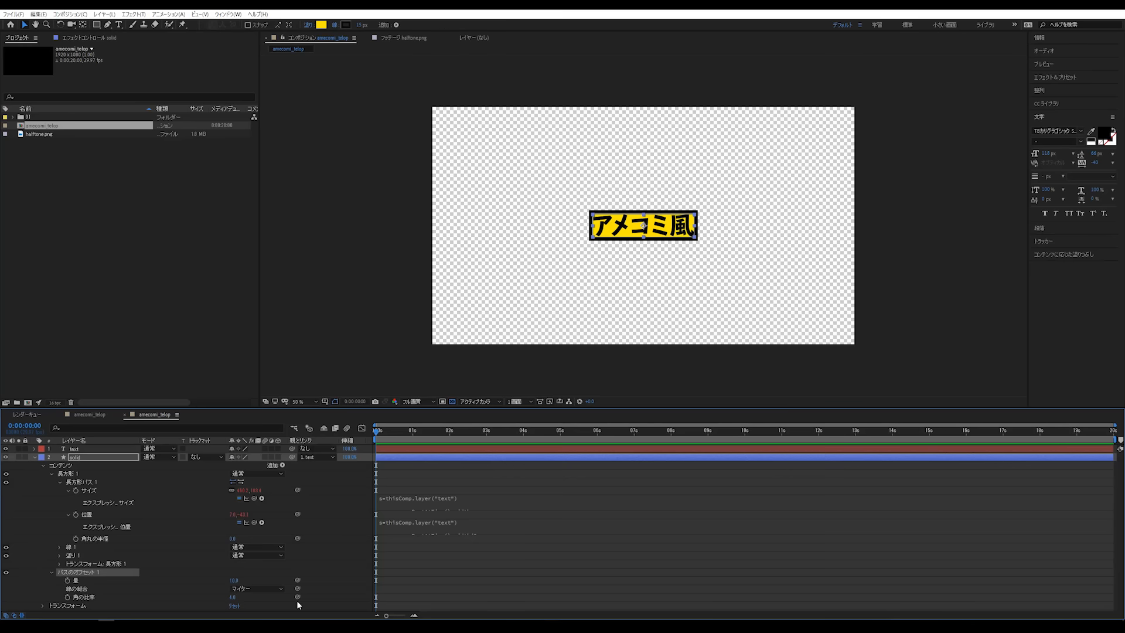
mouse_move(234, 581)
left_mouse_down()
mouse_move(281, 576)
mouse_move(244, 581)
left_mouse_up()
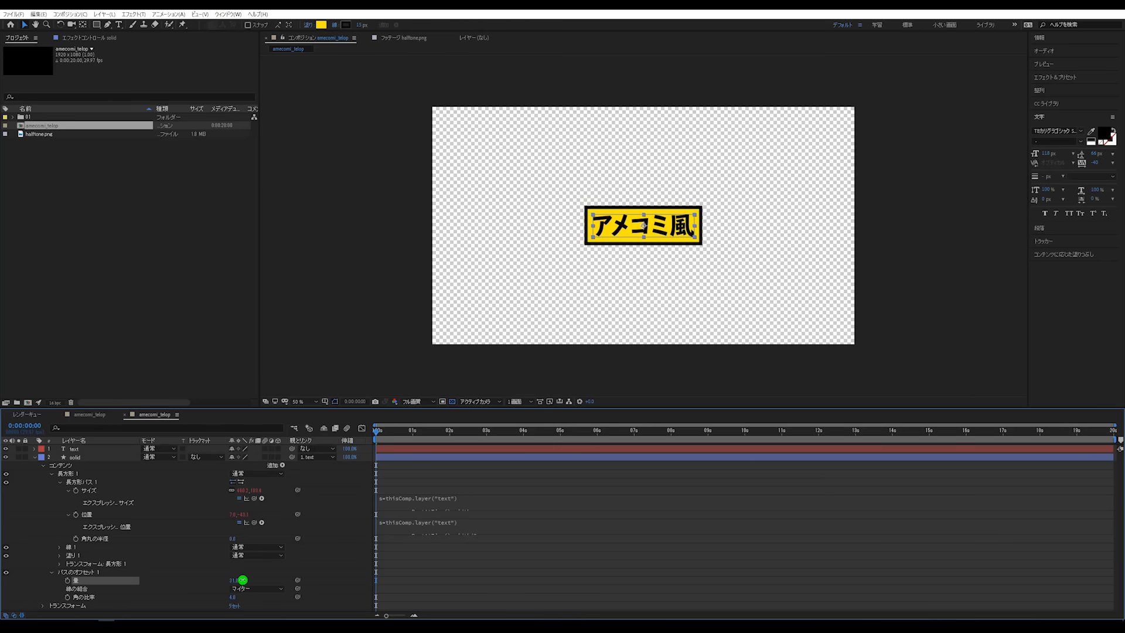
left_click(493, 578)
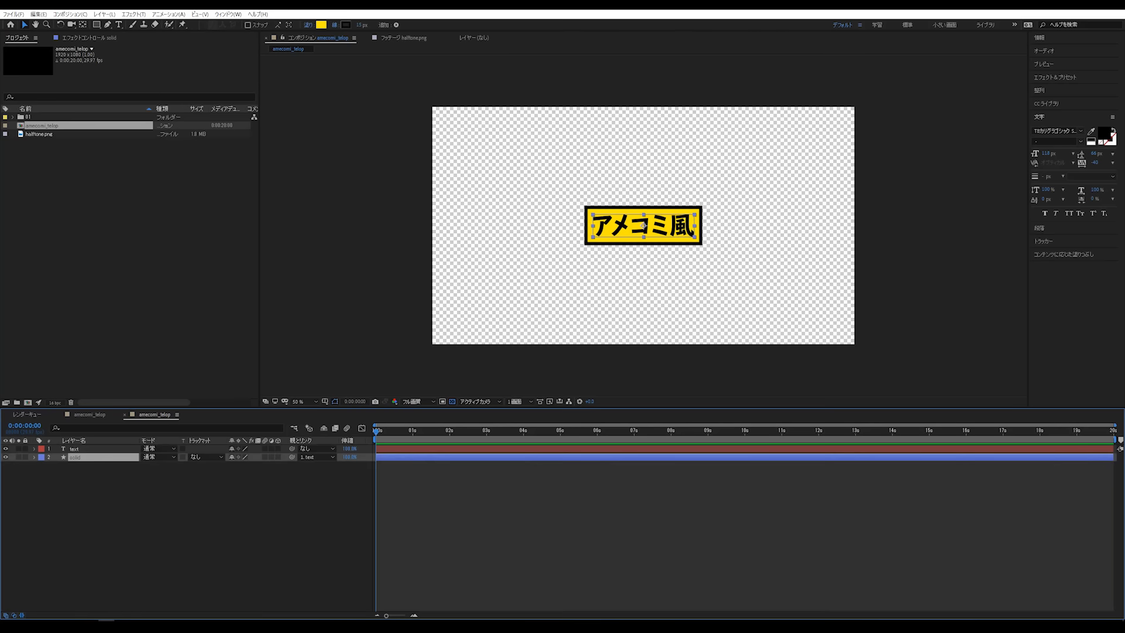
left_click(325, 557)
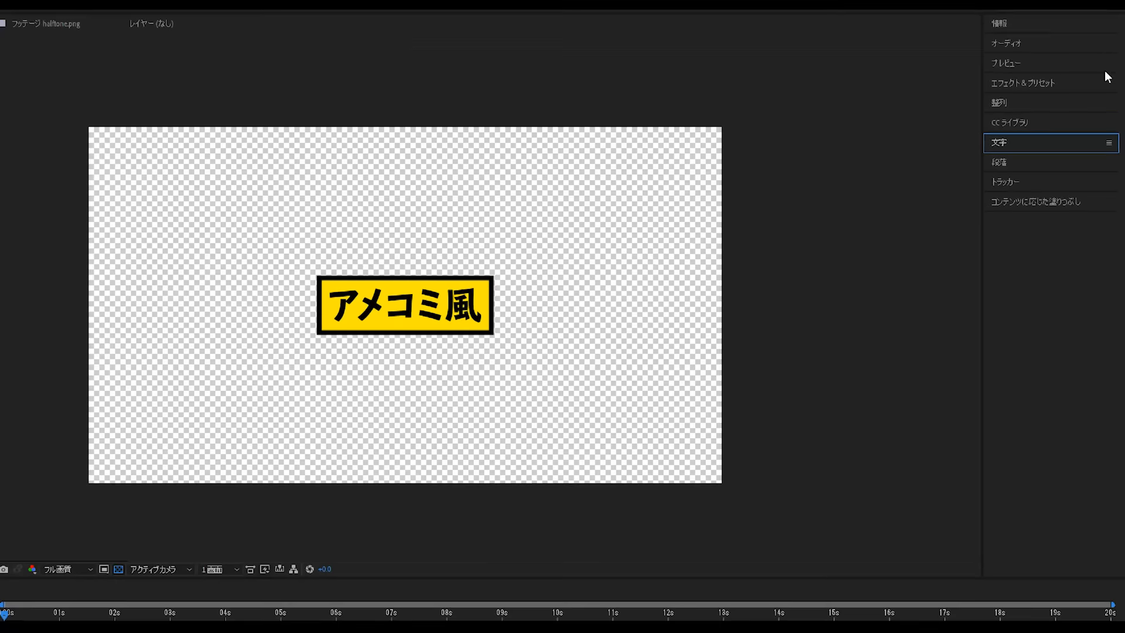
Search the effects for ラフエッジ and apply it to the solid layer
left_click(1081, 82)
left_click(1027, 100)
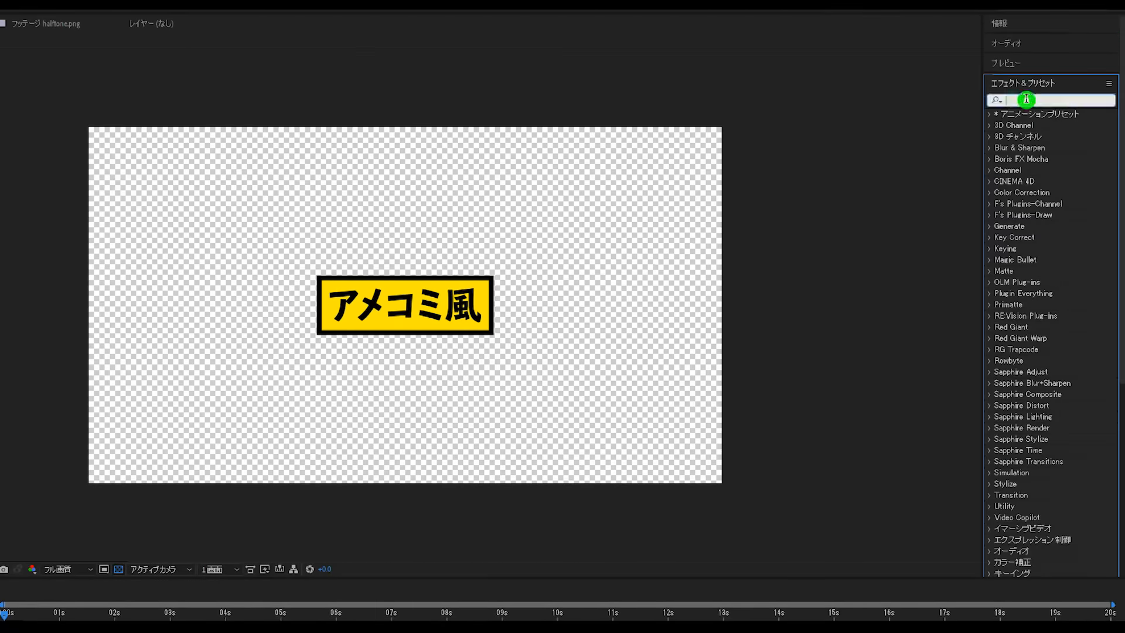
type("ra")
key("Zenkaku_Hankaku")
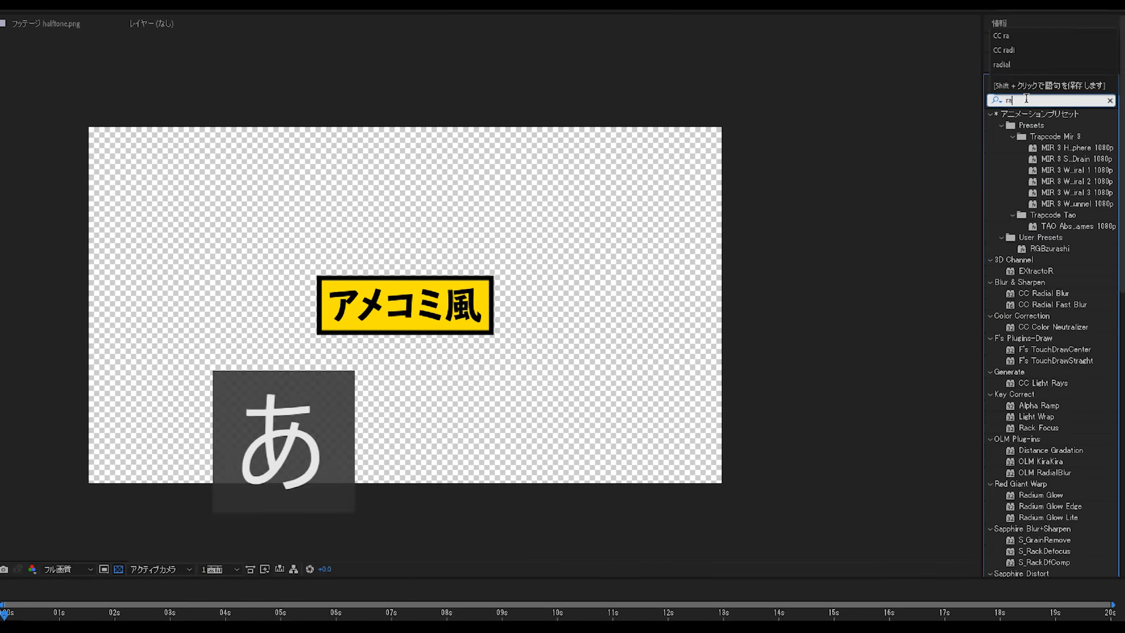
key("BackSpace")
key("BackSpace")
type("rahu")
key("space")
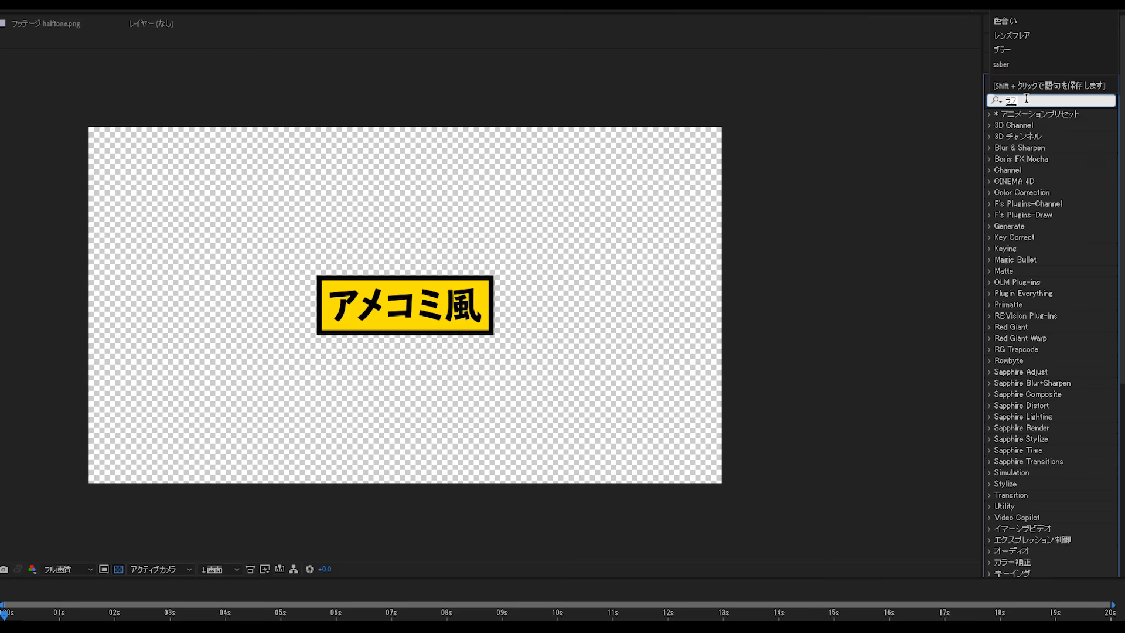
key("Return")
type("エッジ")
key("Return")
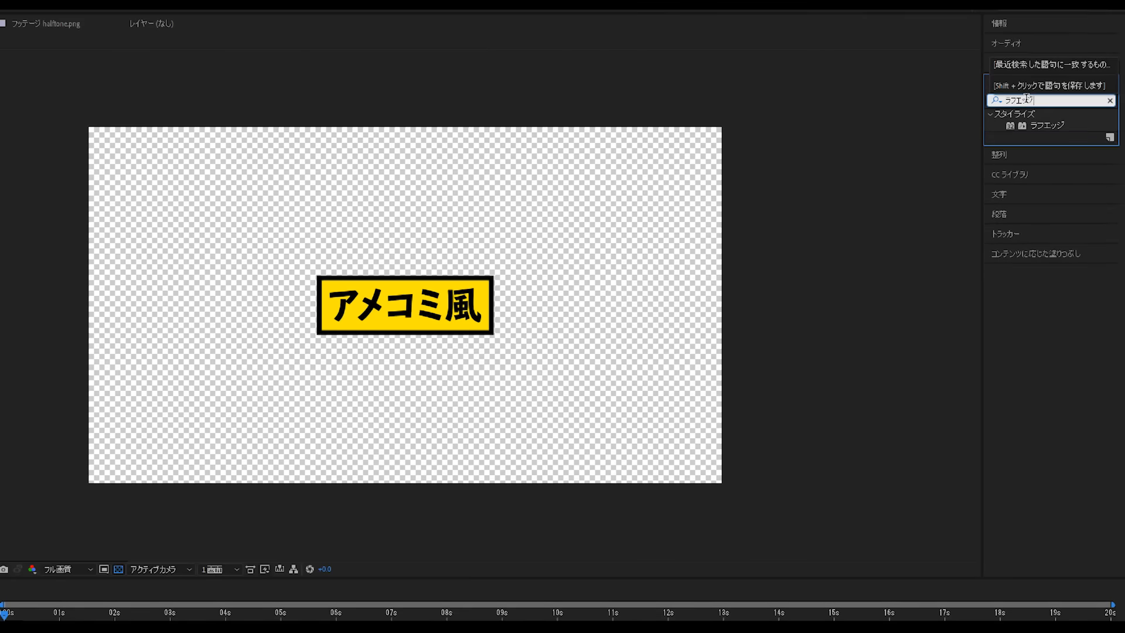
left_click(1035, 126)
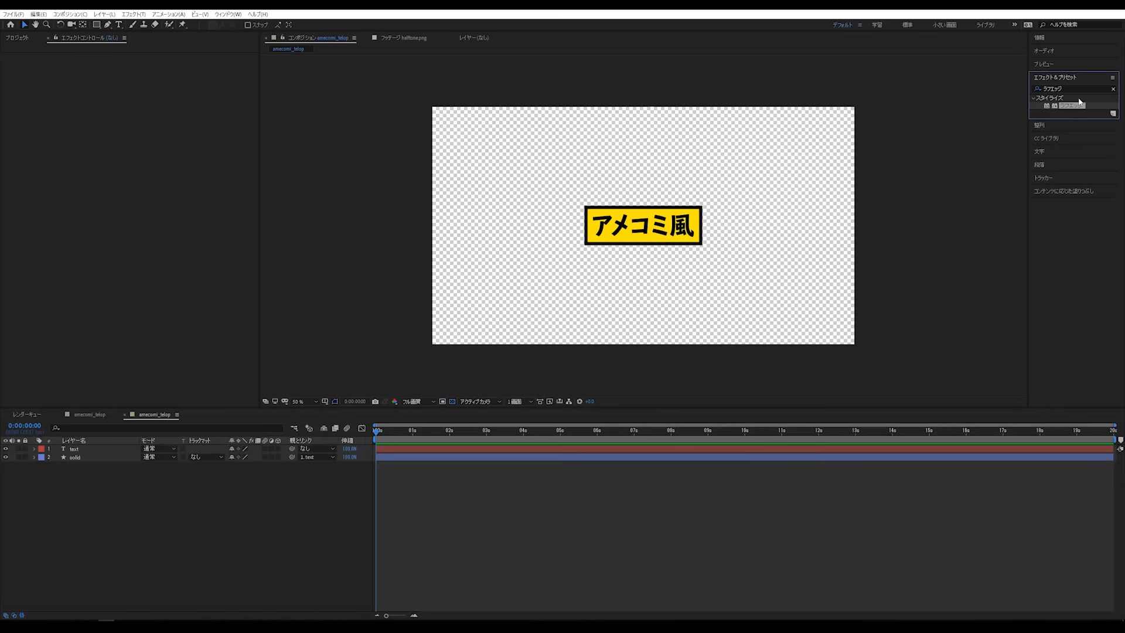
left_click_drag(1024, 143, 971, 155)
left_click_drag(1046, 110, 80, 457)
left_click(200, 540)
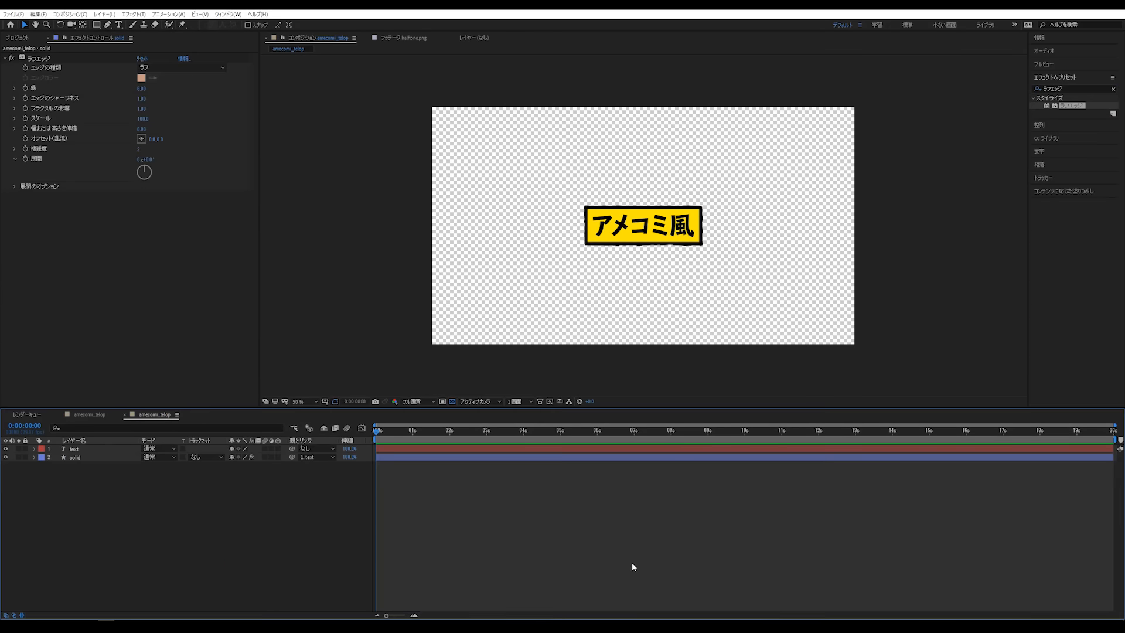
Set the solid layer's ラフエッジ 縁 to about 5.1 and its スケール to 25
key("period")
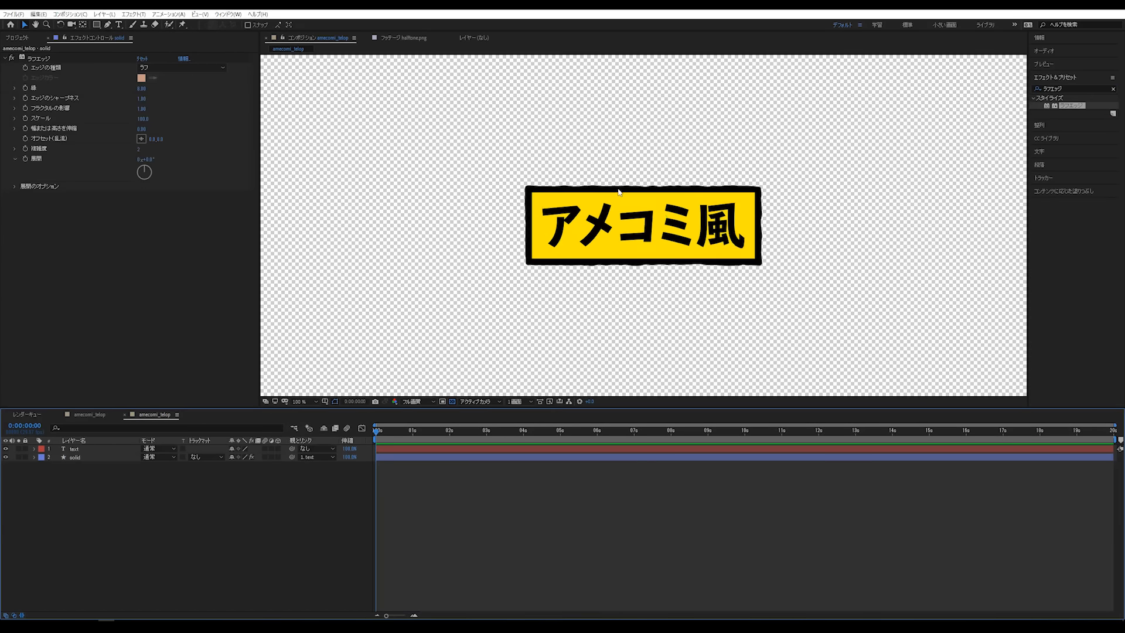
key("period")
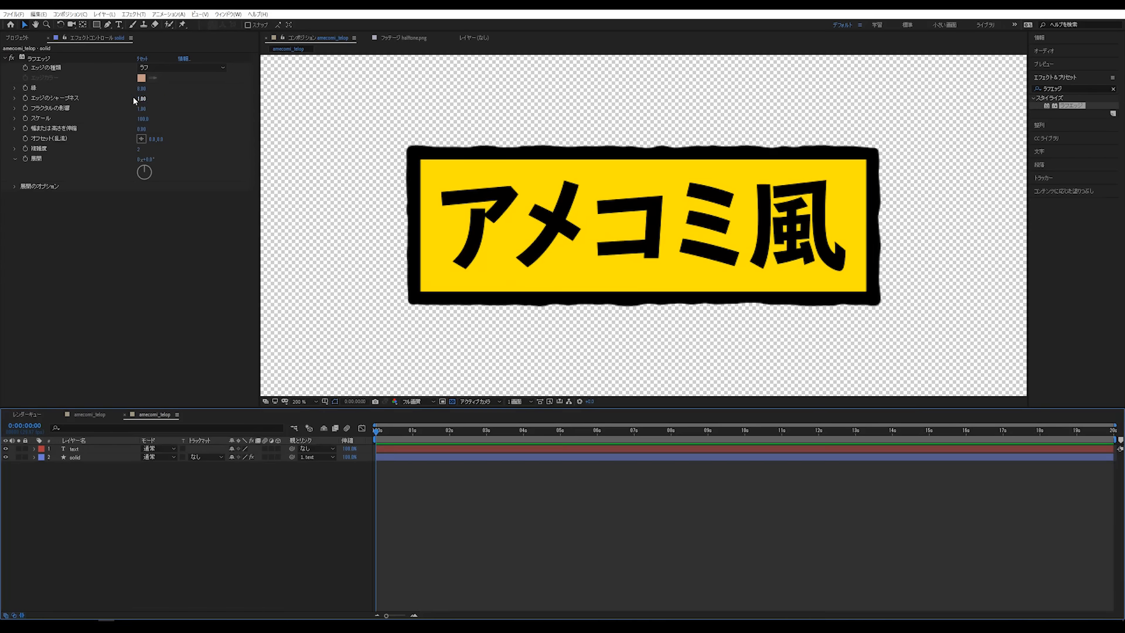
left_click_drag(576, 184, 289, 88)
scroll(396, 157, "down", 1)
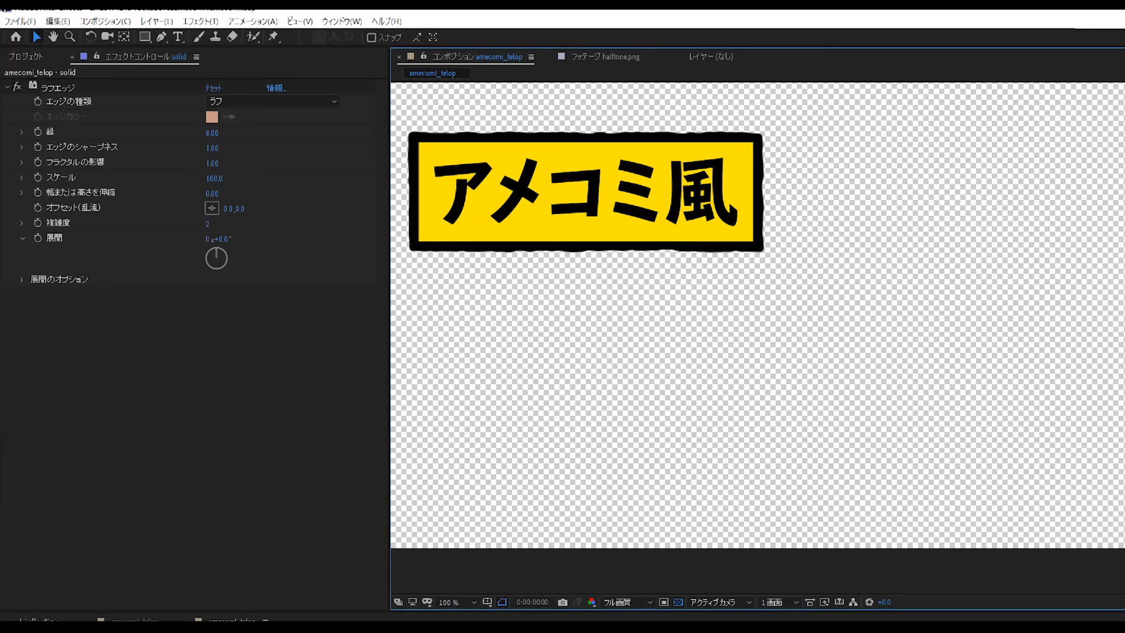
left_click_drag(211, 133, 174, 134)
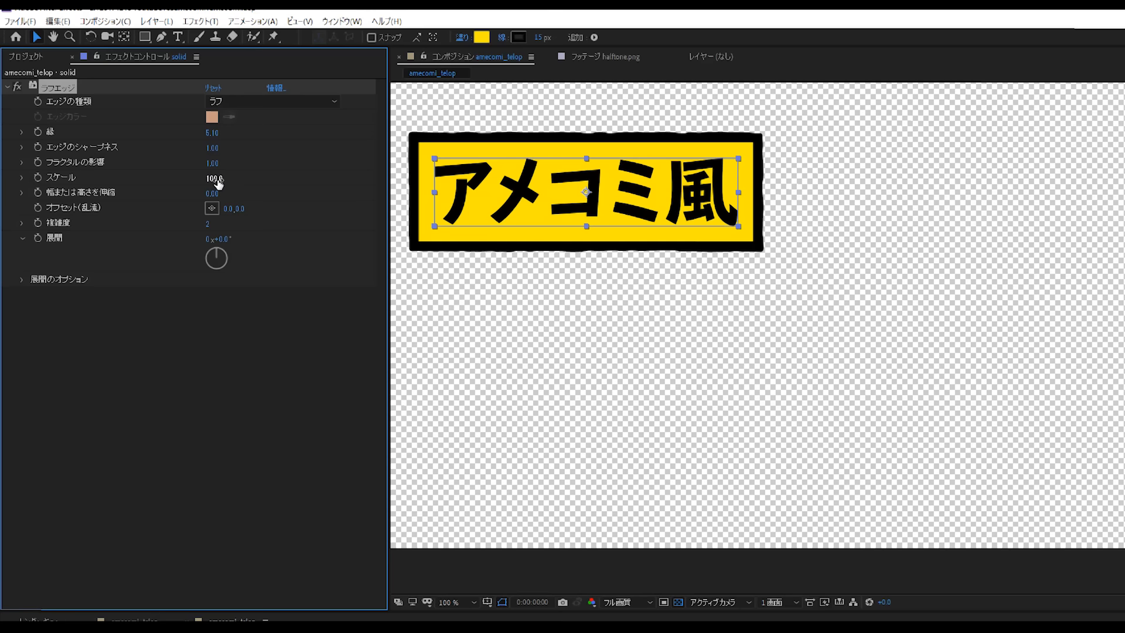
mouse_move(217, 182)
left_mouse_down()
mouse_move(156, 175)
mouse_move(215, 180)
left_mouse_up()
type("25")
key("Return")
key("Return")
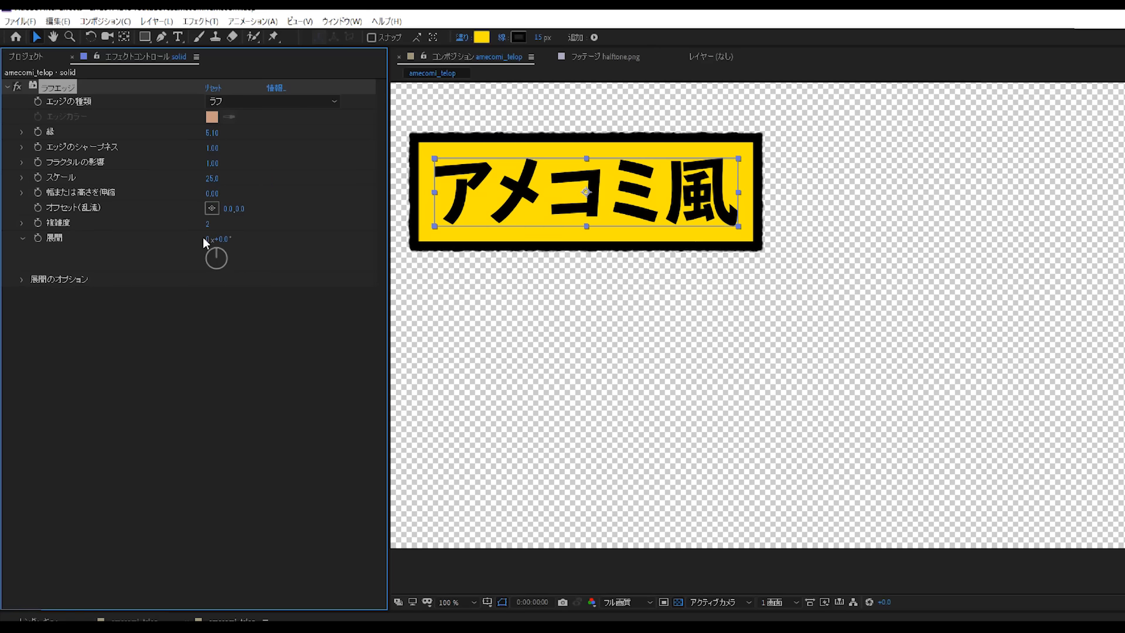
Set the solid layer's ラフエッジ 複雑度 to 10, 縁 to about 2.1 and エッジのシャープネス to 2
left_click_drag(209, 224, 230, 223)
left_click_drag(216, 134, 184, 134)
left_click(209, 148)
type("2")
key("Return")
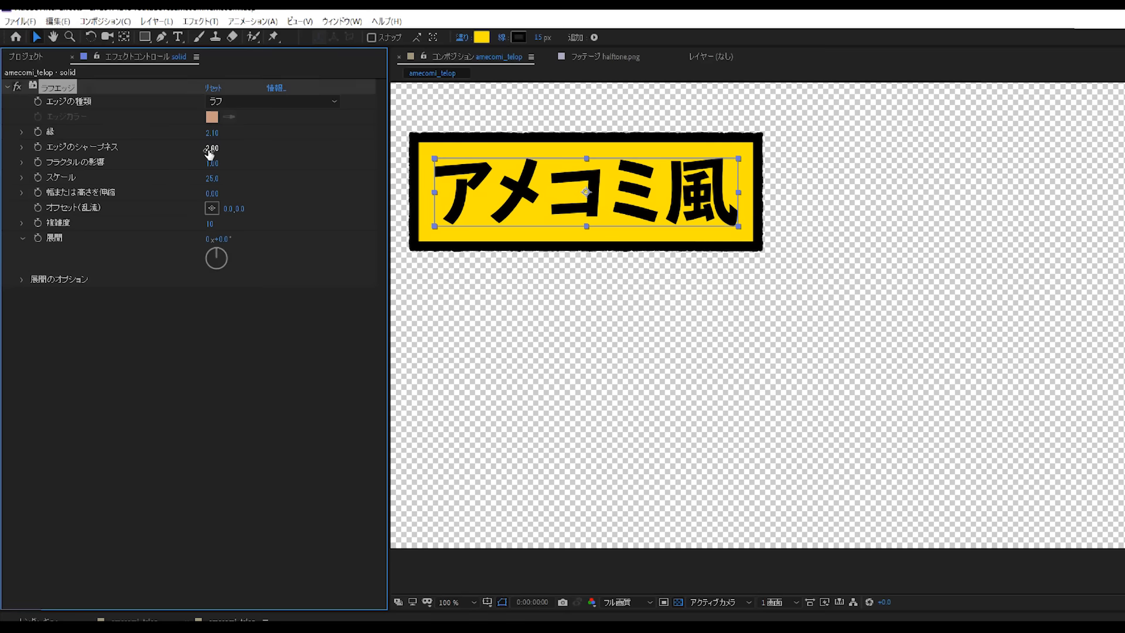
Refine the solid layer's ラフエッジ with エッジのシャープネス at 4 and 縁 at 2
left_click(210, 153)
type("4")
key("Return")
left_click(212, 133)
type("2")
key("Return")
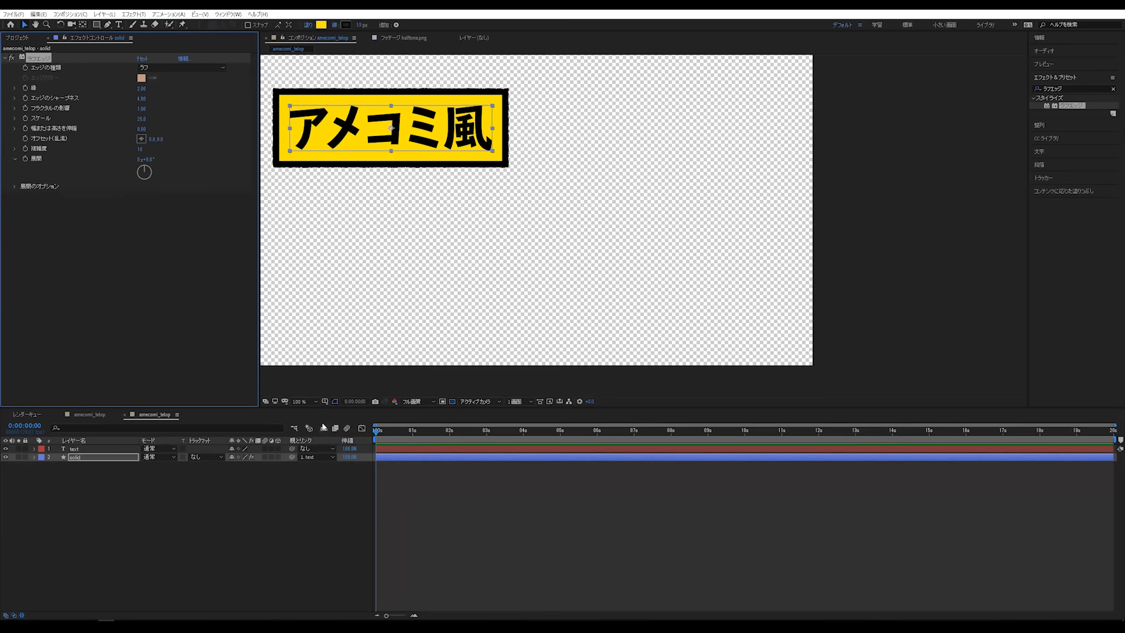
left_click(228, 506)
Copy the ラフエッジ effect from the solid layer to the text layer
left_click(95, 458)
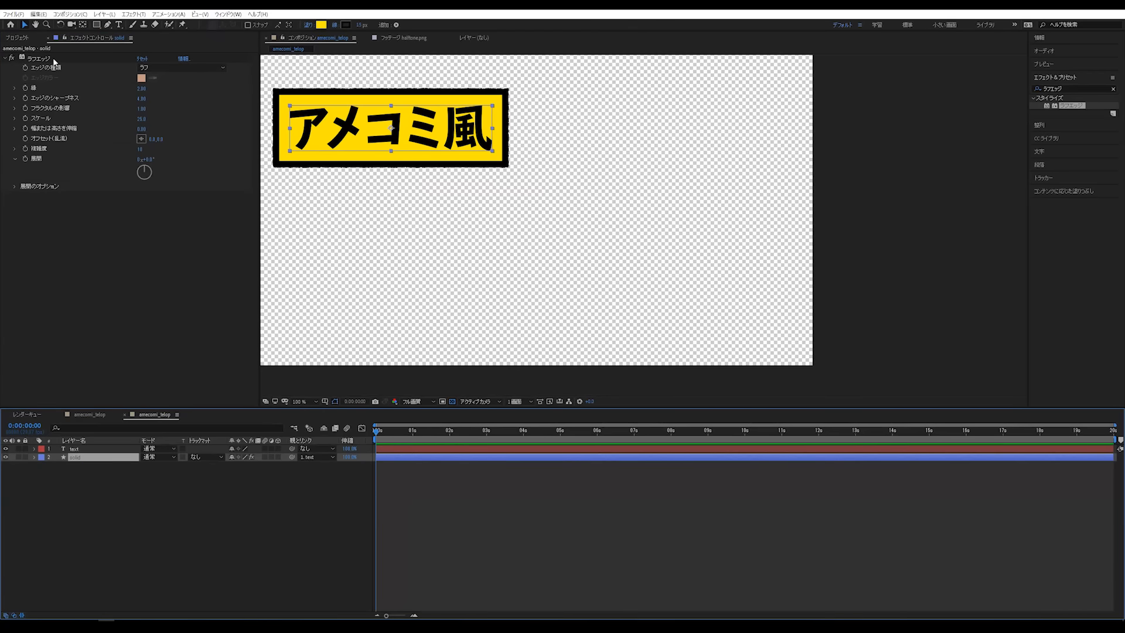
left_click(53, 58)
key("ctrl+c")
left_click(88, 449)
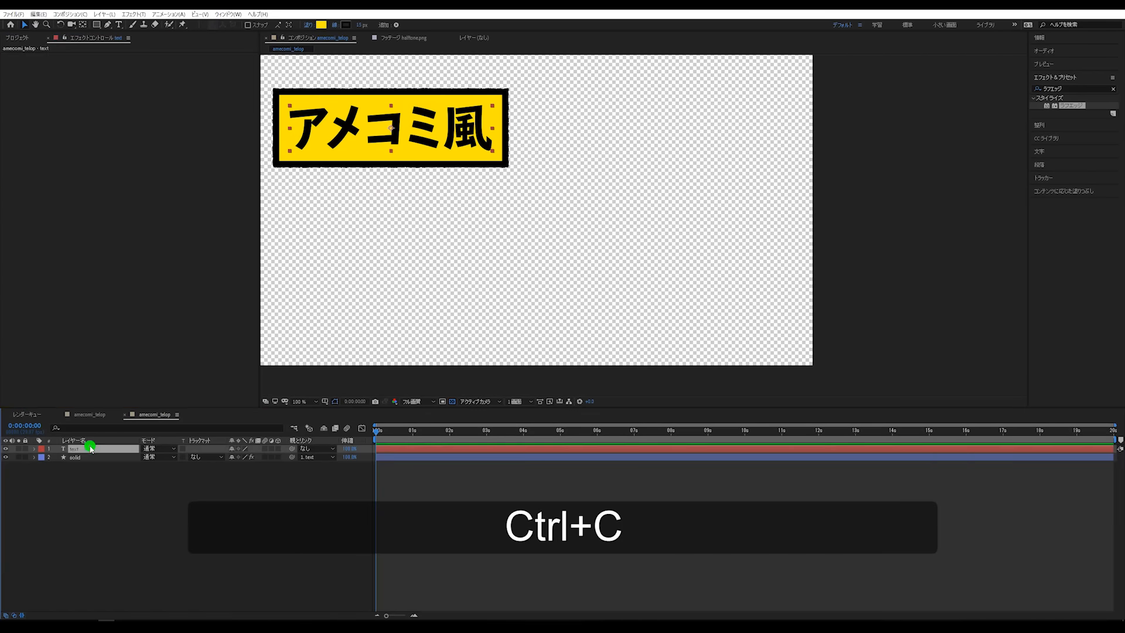
key("ctrl+v")
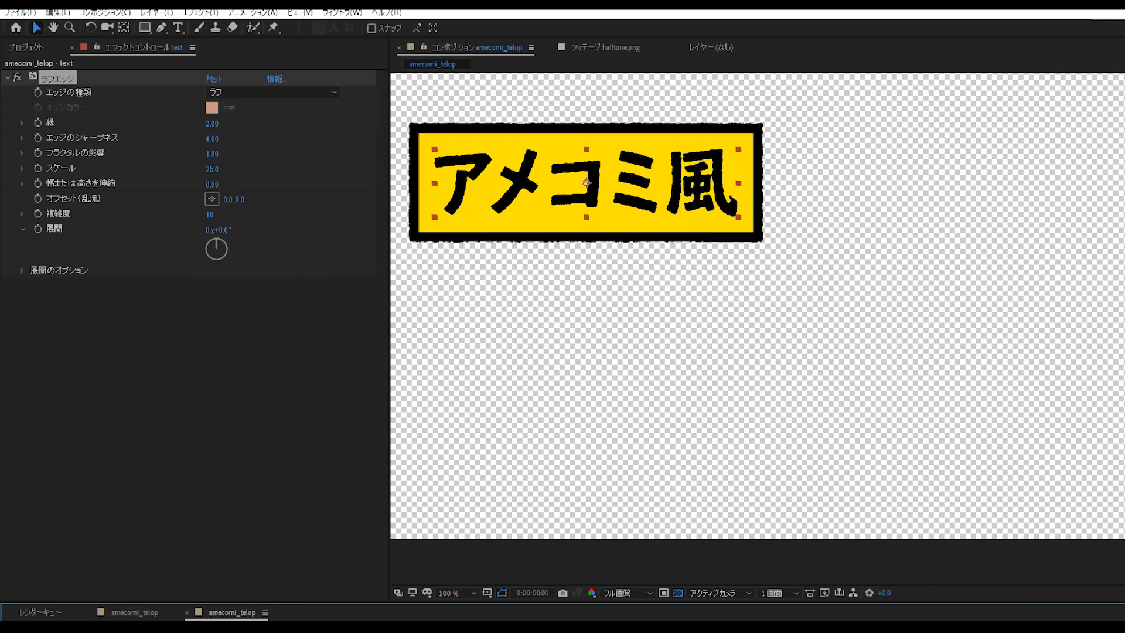
Set the text layer's ラフエッジ 縁 to 0.5 and エッジのシャープネス to 3
left_click_drag(212, 124, 205, 130)
left_click(206, 384)
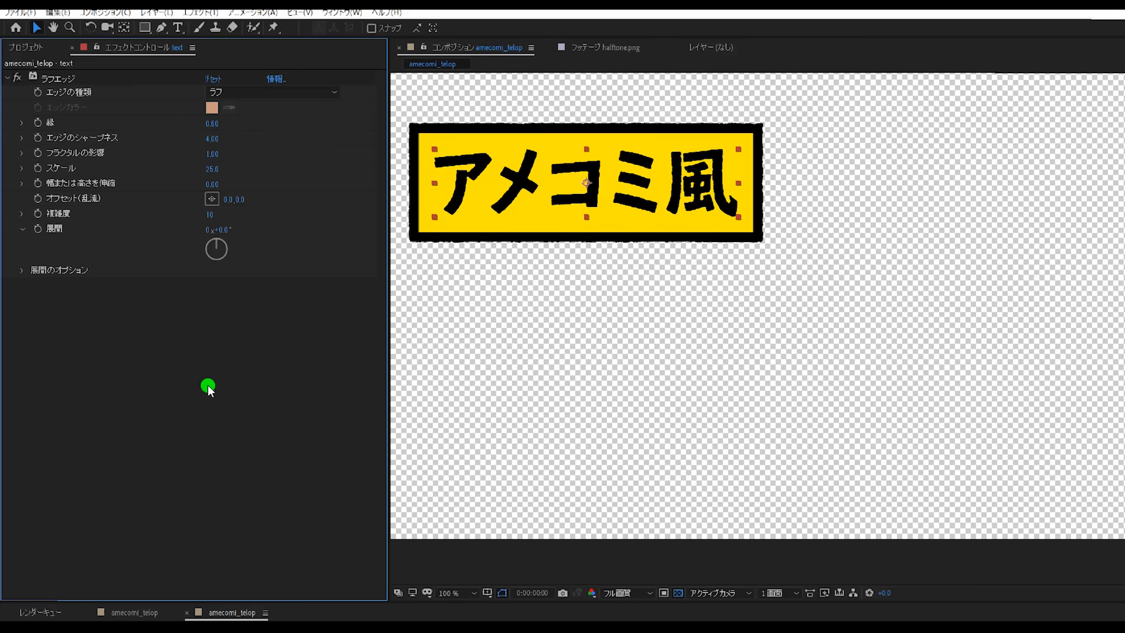
left_click(210, 124)
type("0.5")
key("Return")
key("Return")
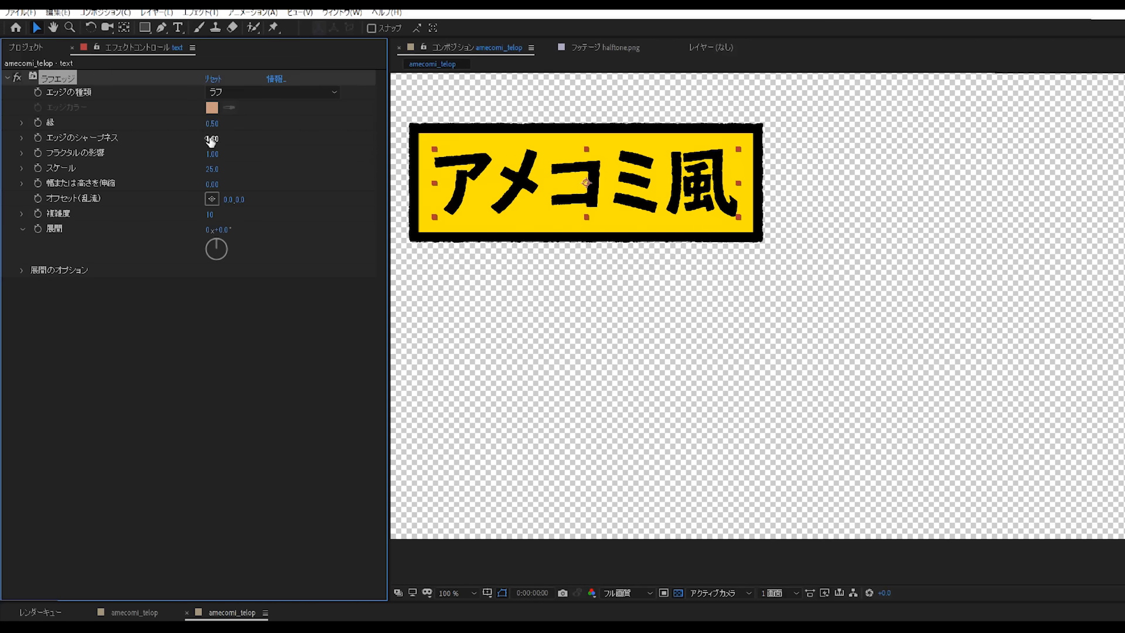
left_click(211, 139)
type("3")
key("Return")
key("Return")
left_click(261, 397)
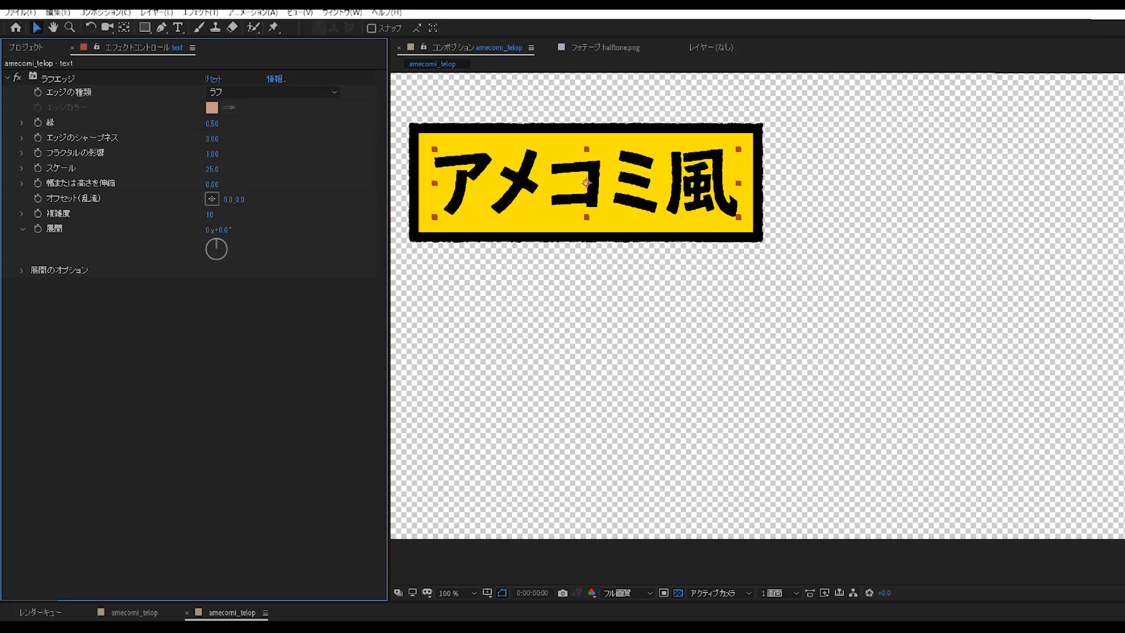
Set the text layer's ラフエッジ スケール to 12
left_click(211, 171)
left_click_drag(211, 170, 206, 171)
left_click(206, 171)
type("12")
key("Return")
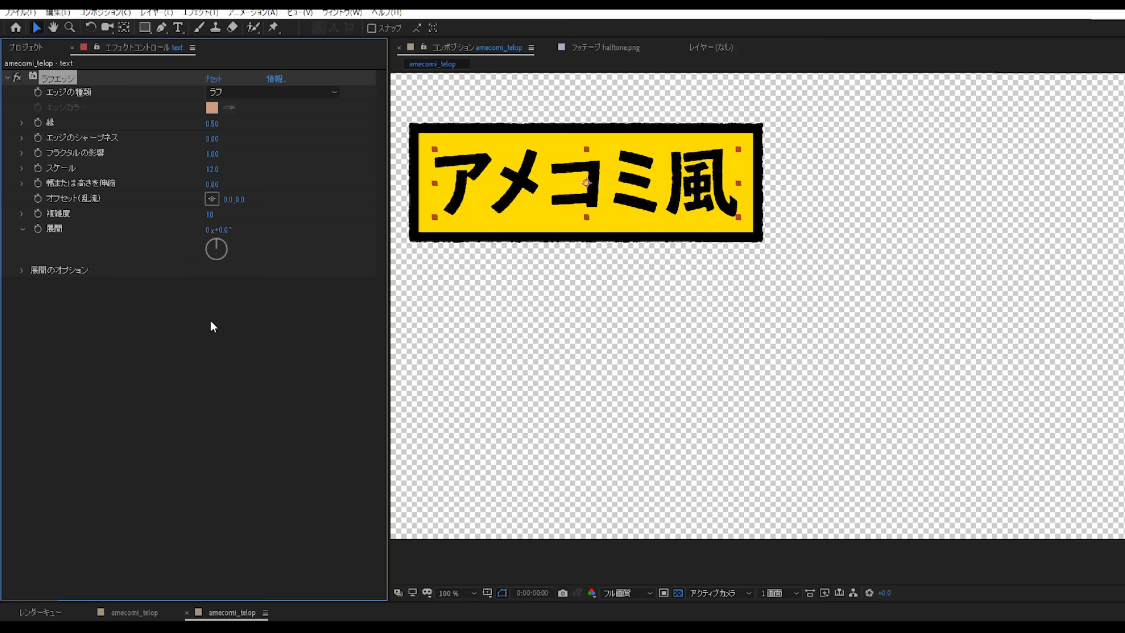
left_click(174, 378)
left_click(611, 320)
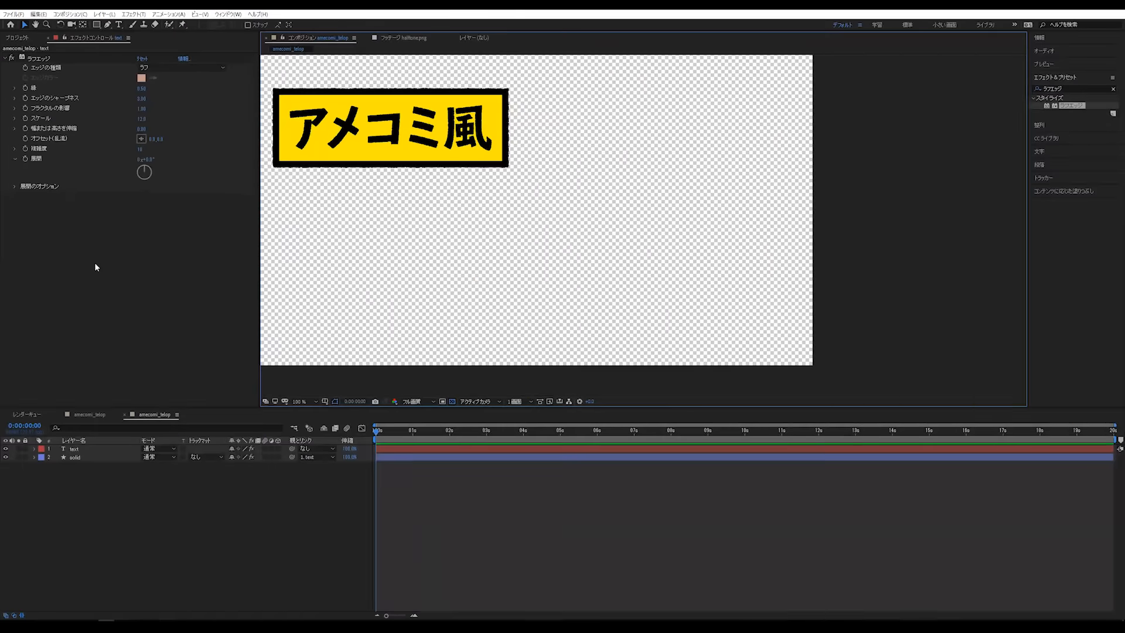
Duplicate the solid layer and place the copy beneath the original in the layer stack
left_click(299, 402)
left_click(302, 417)
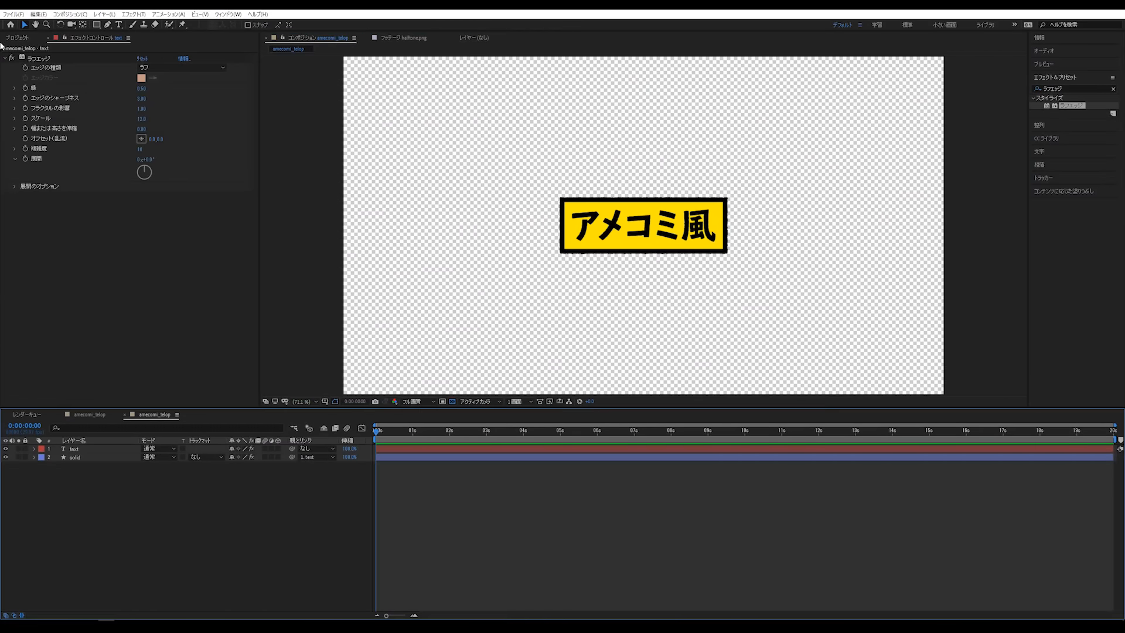
left_click(88, 457)
left_click(88, 497)
left_click(77, 459)
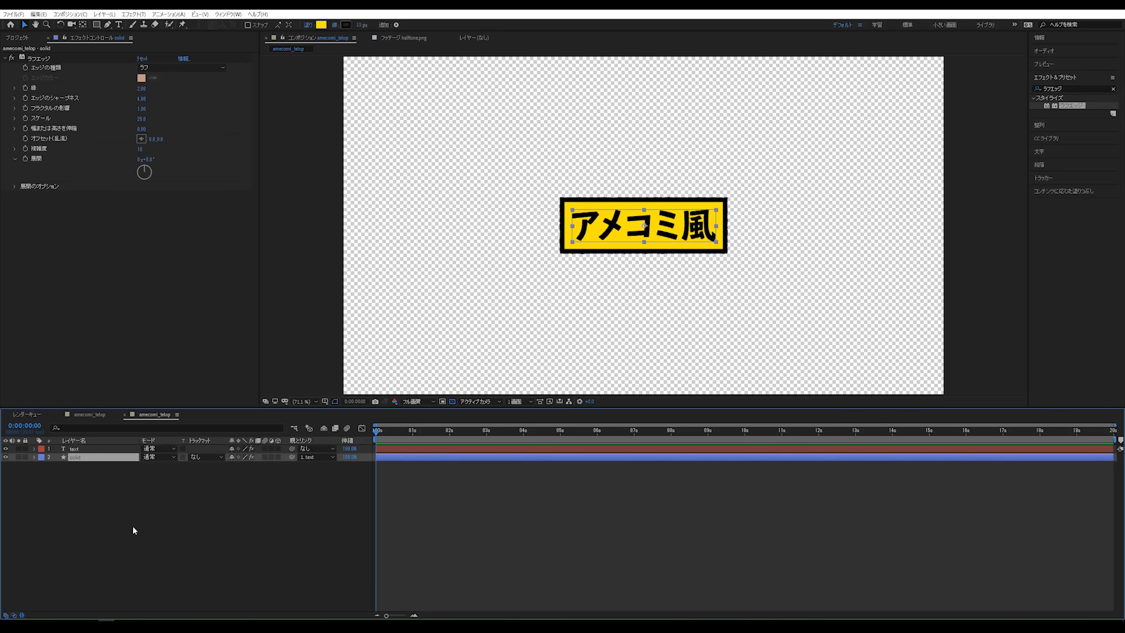
key("ctrl+d")
left_click(84, 477)
left_click(84, 460)
left_click_drag(86, 463, 85, 486)
Rename the duplicated solid layer as shadow
key("Return")
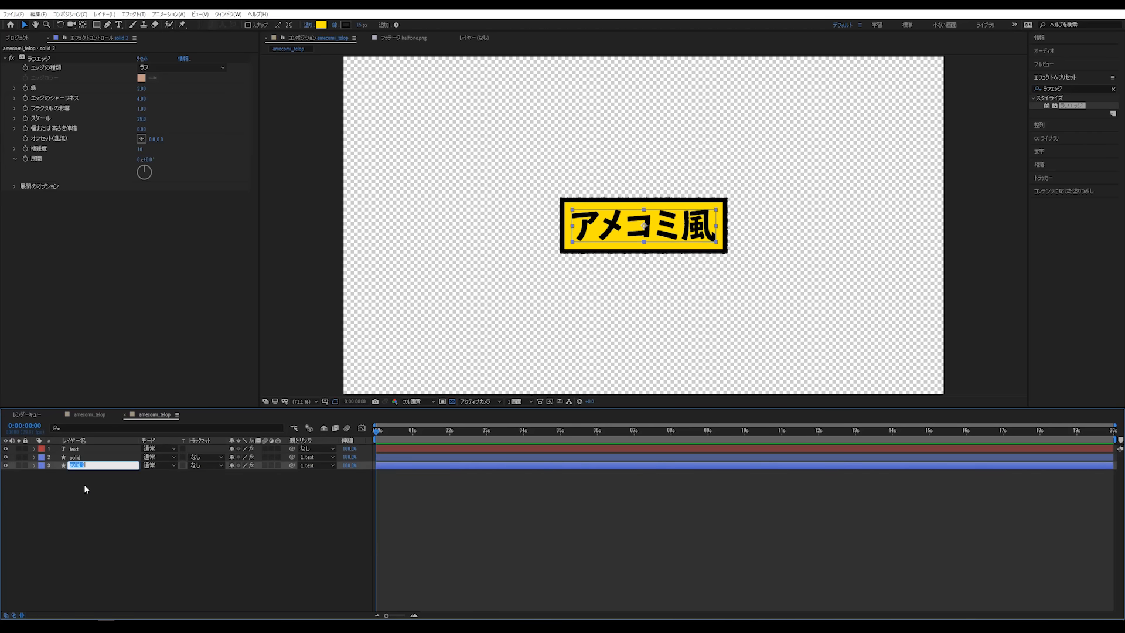
type("shi")
key("BackSpace")
key("Zenkaku_Hankaku")
type("shadow")
left_click(83, 484)
left_click(85, 467)
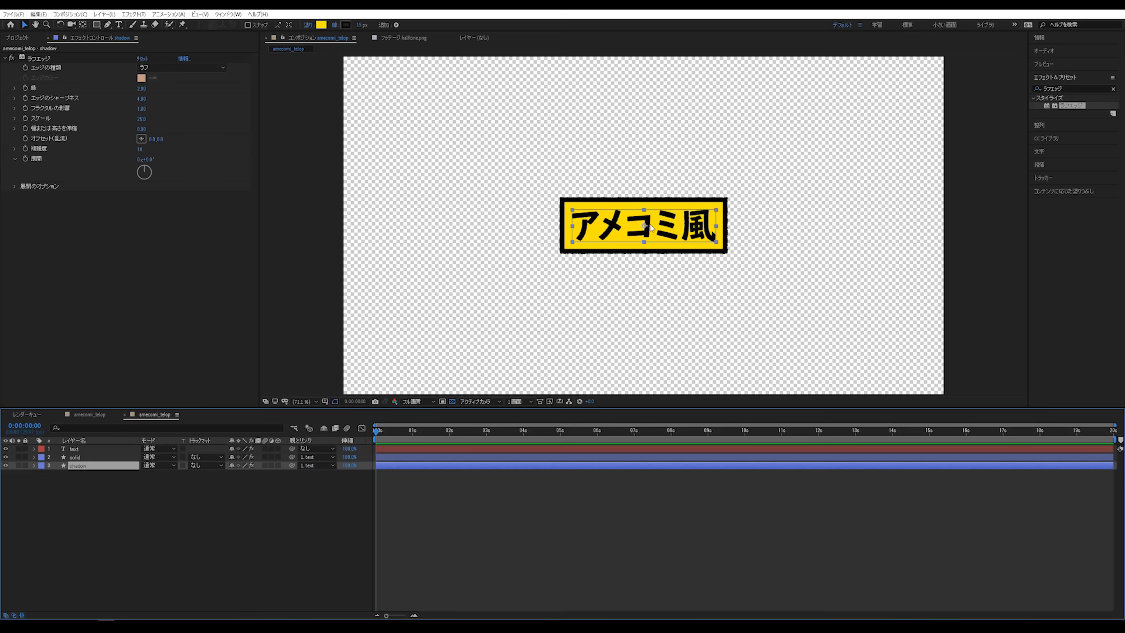
Offset the shadow layer slightly down and to the left of the yellow box and set its fill colour to 000000
left_click_drag(688, 232, 679, 238)
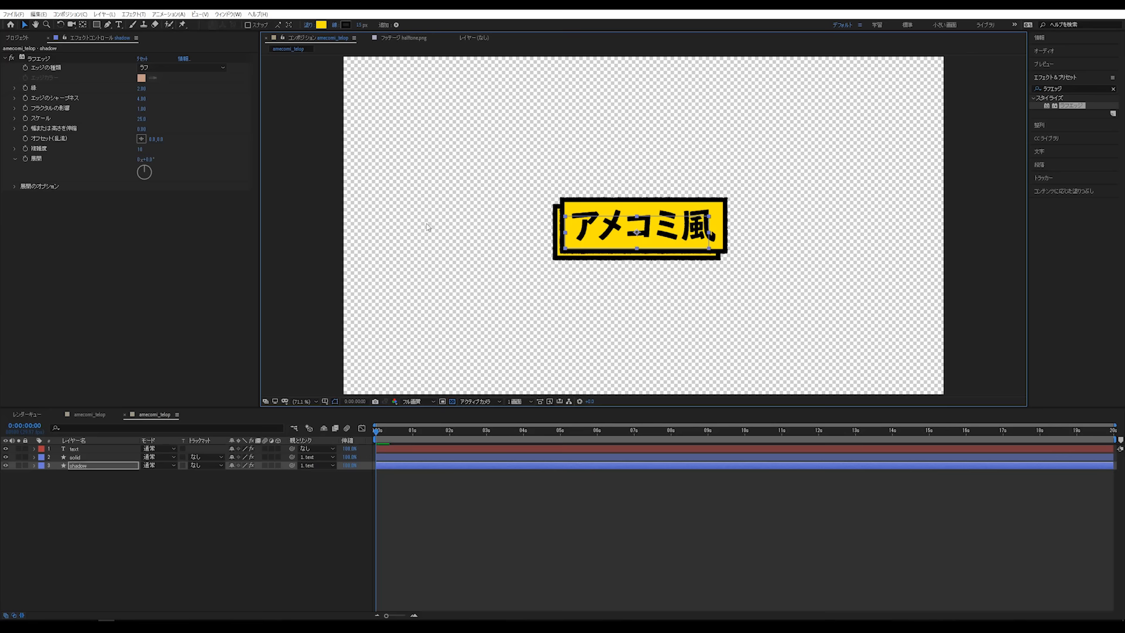
left_click(321, 24)
type("000000")
left_click(12, 301)
left_click(300, 162)
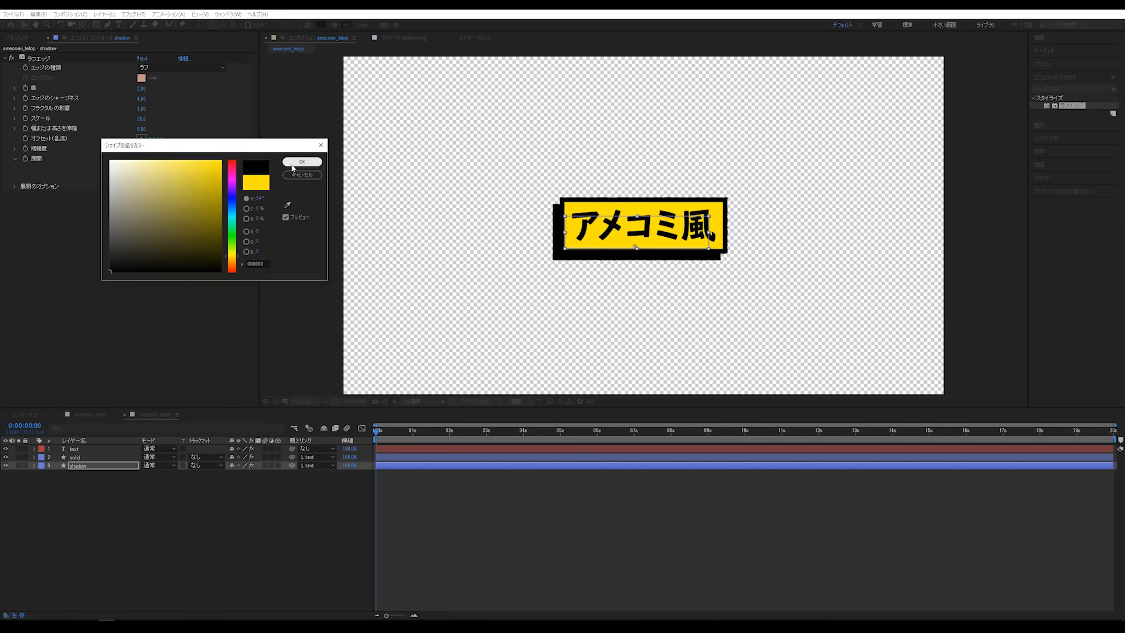
left_click(610, 525)
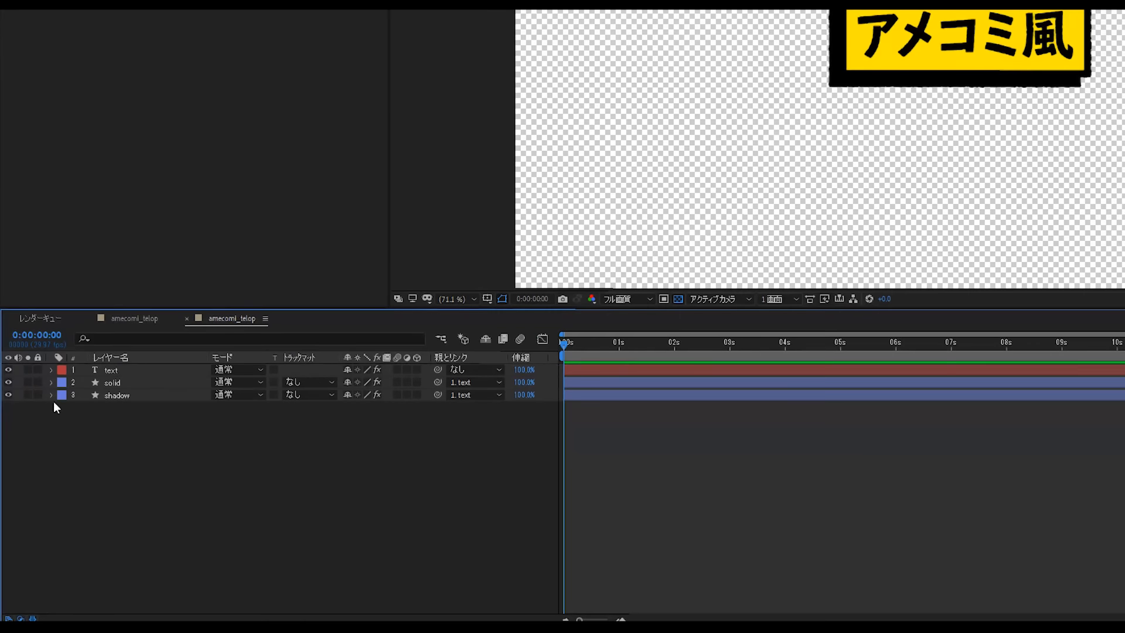
Copy the 量 property of the solid layer's パスのオフセット 1 with property links
left_click(34, 458)
left_click(64, 395)
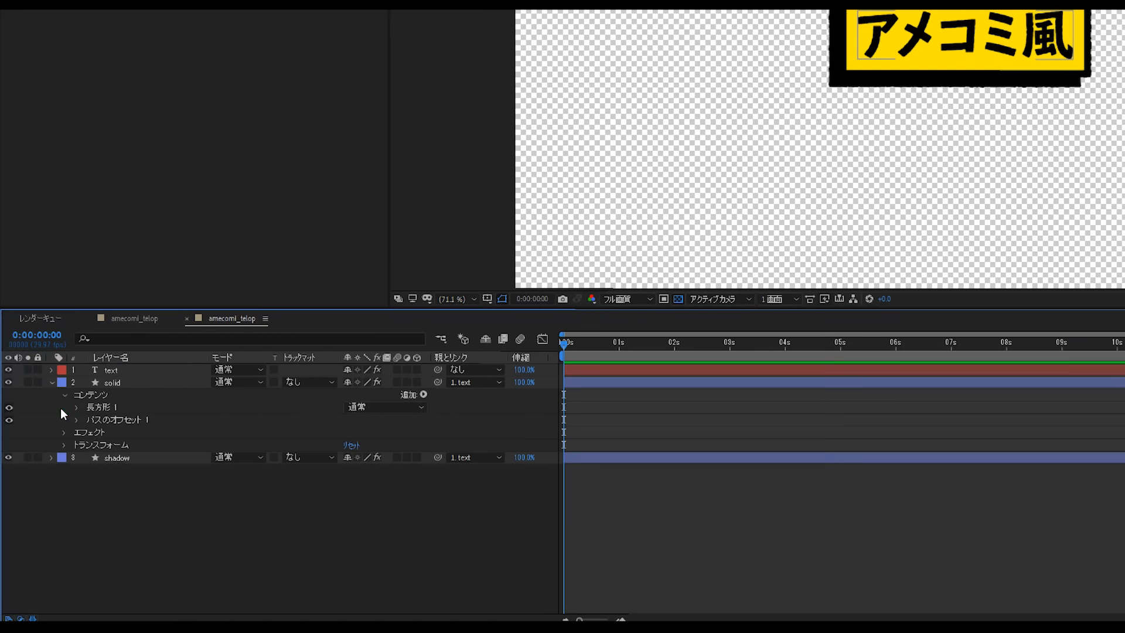
left_click(76, 407)
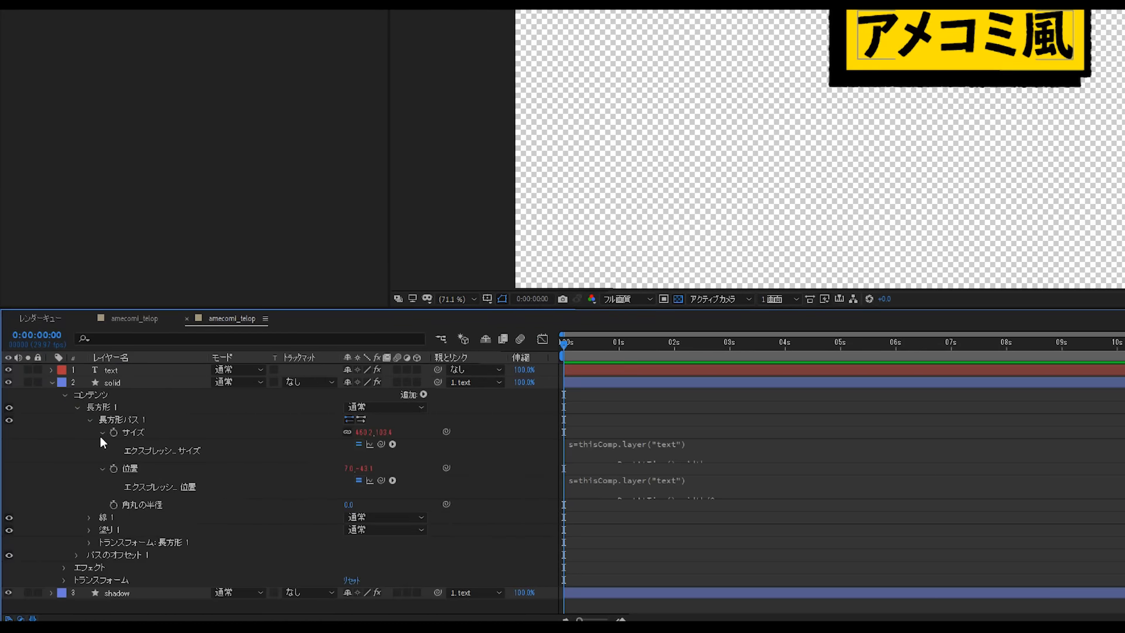
left_click(87, 419)
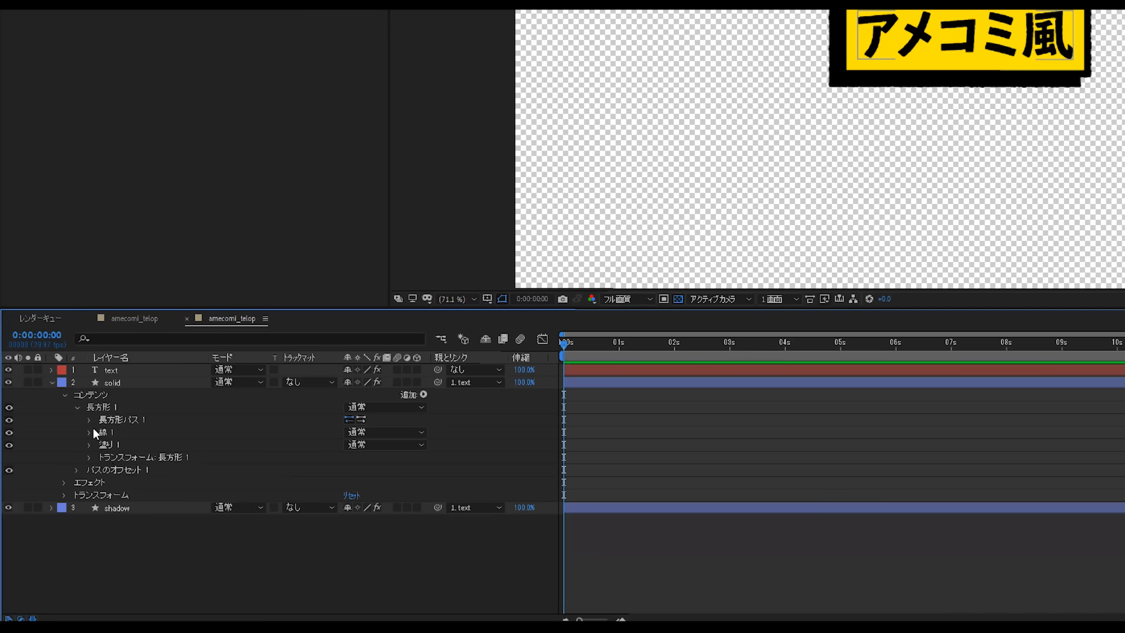
left_click(77, 470)
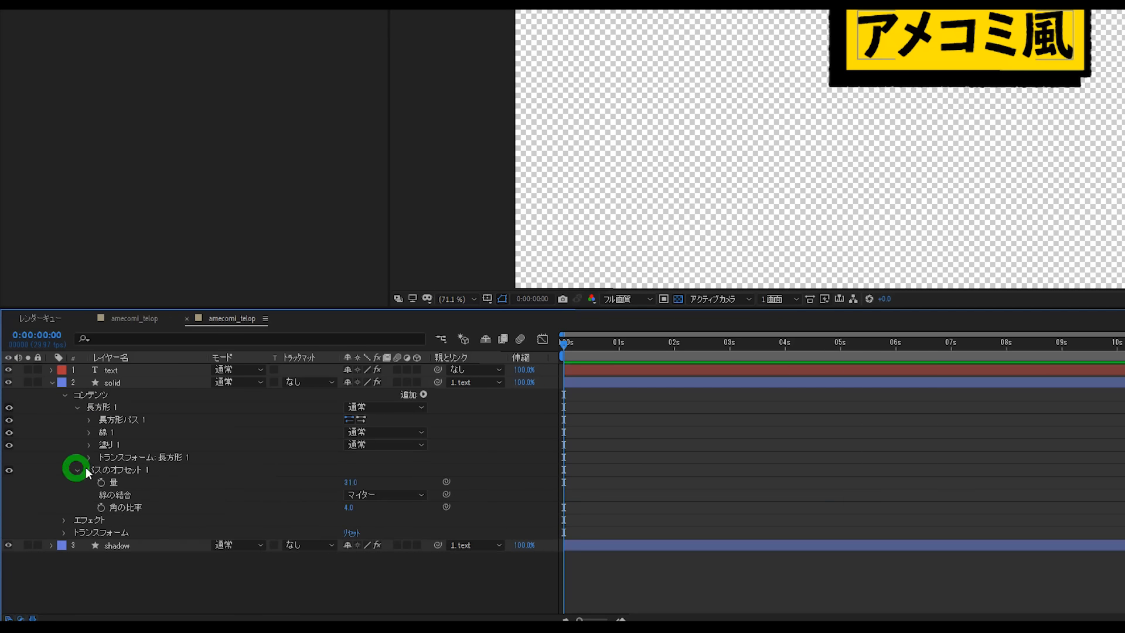
left_click(114, 481)
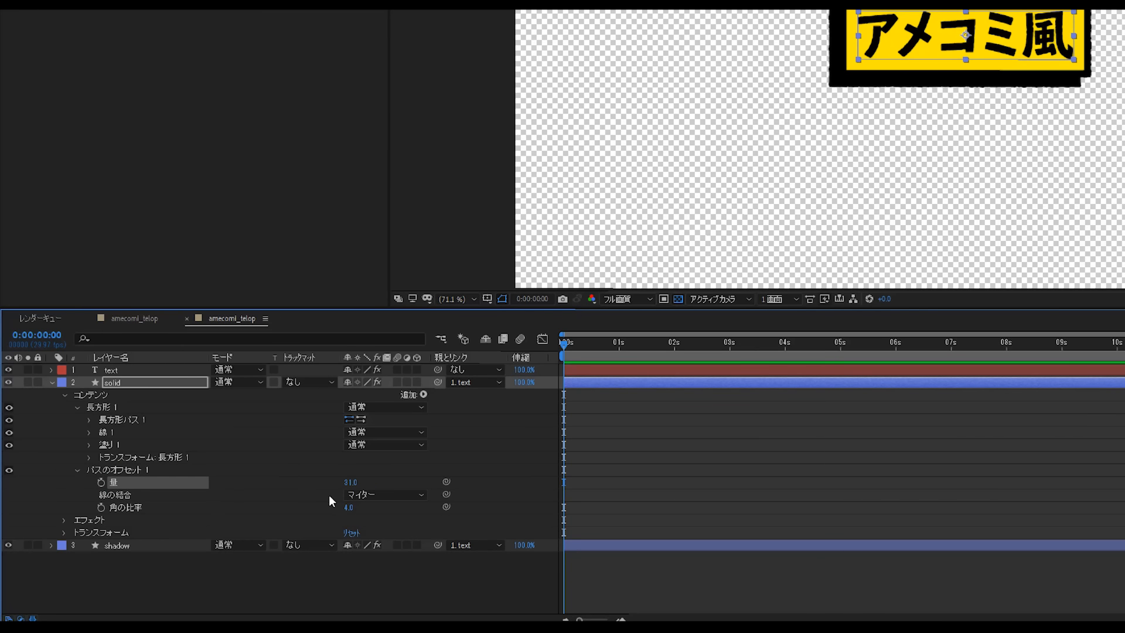
key("alt+c")
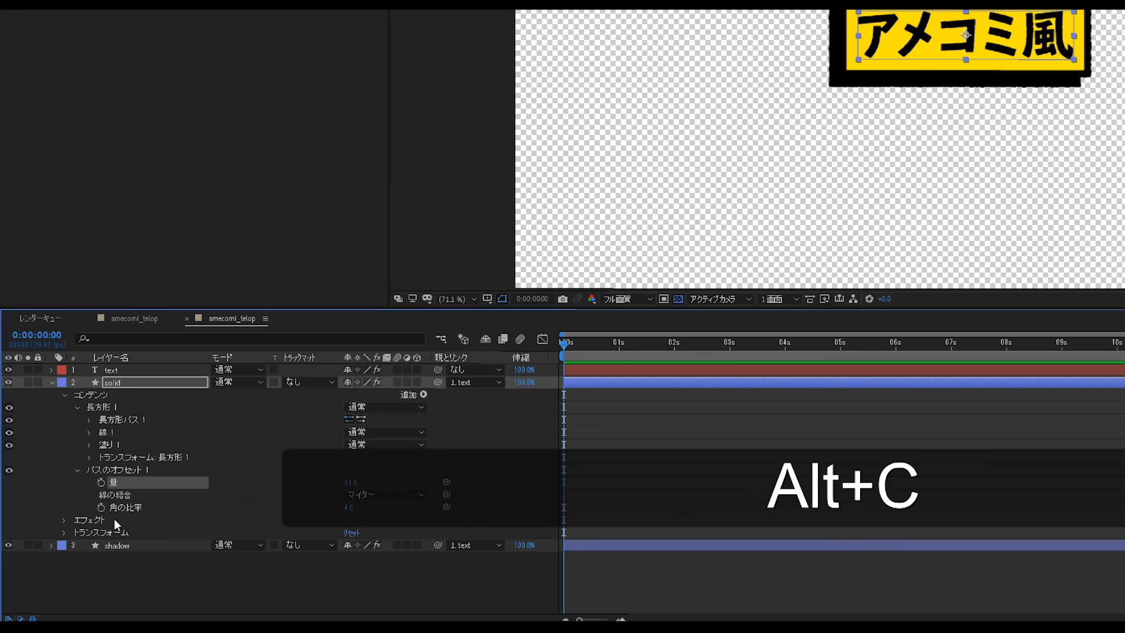
key("ctrl+alt+c")
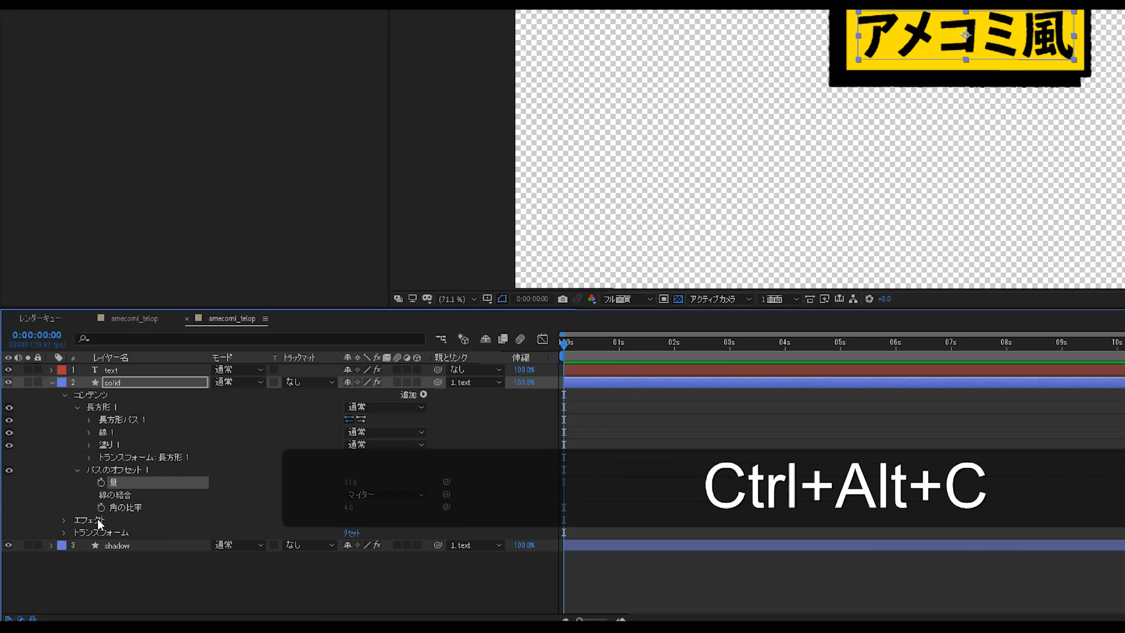
Paste the copied link onto the 量 property of the shadow layer's パスのオフセット 1 and inspect the resulting expression
left_click(51, 545)
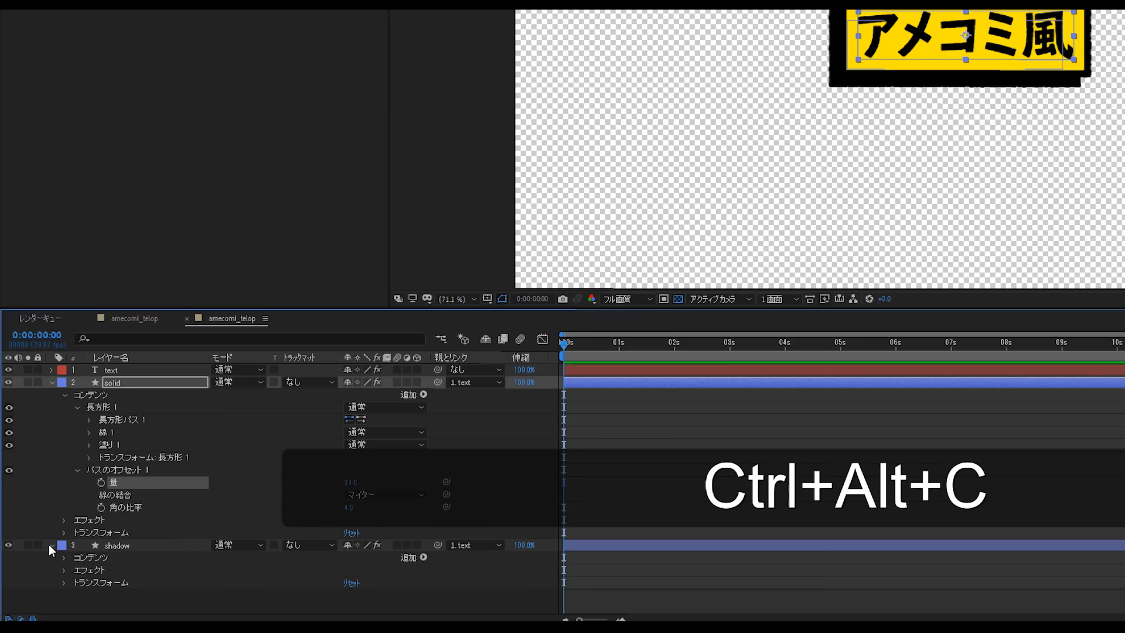
left_click(60, 559)
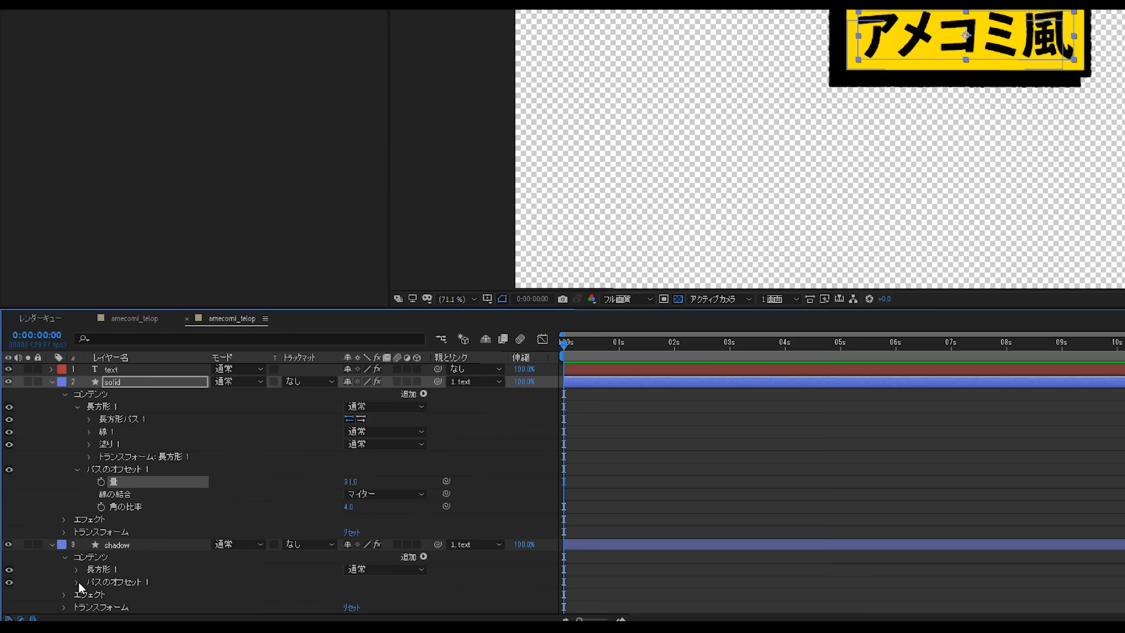
left_click(79, 582)
scroll(79, 581, "down", 2)
left_click(126, 555)
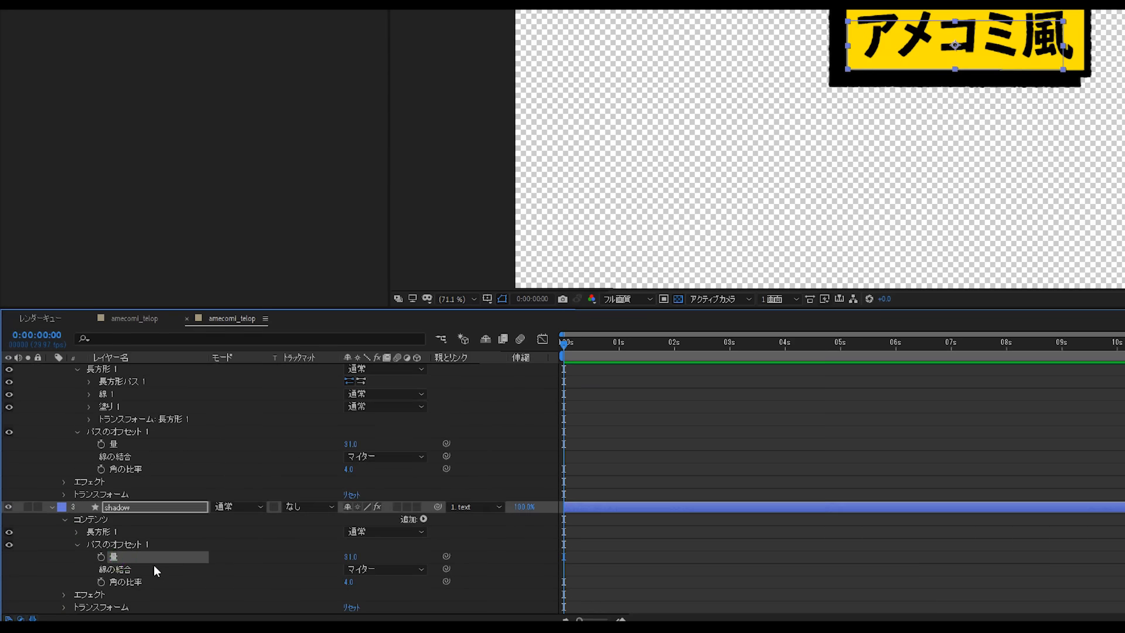
key("ctrl+v")
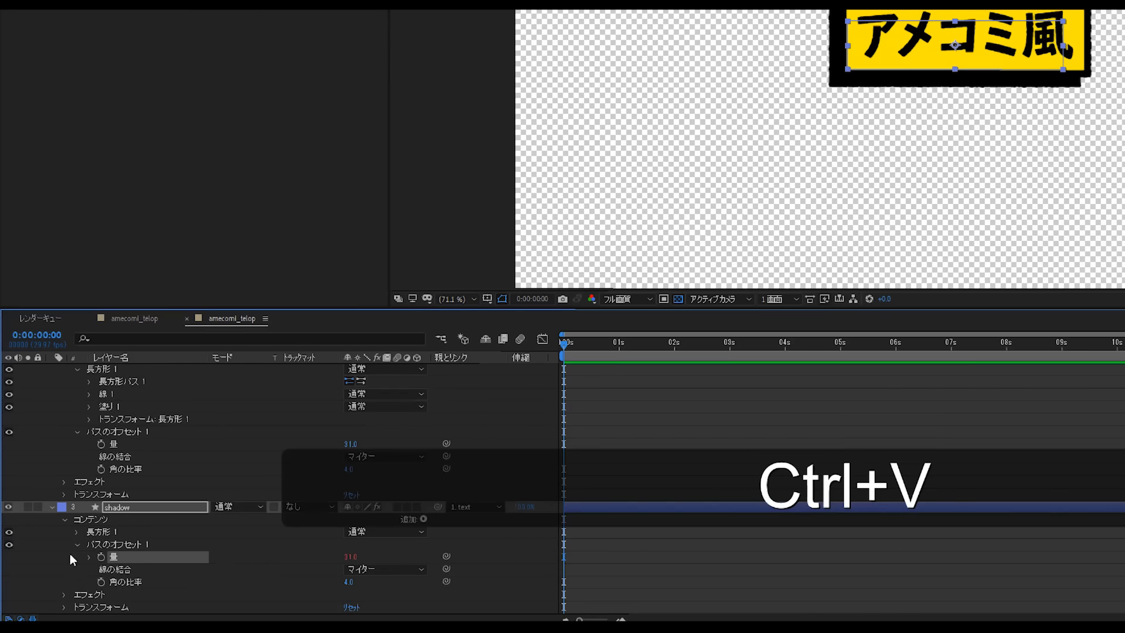
left_click(89, 557)
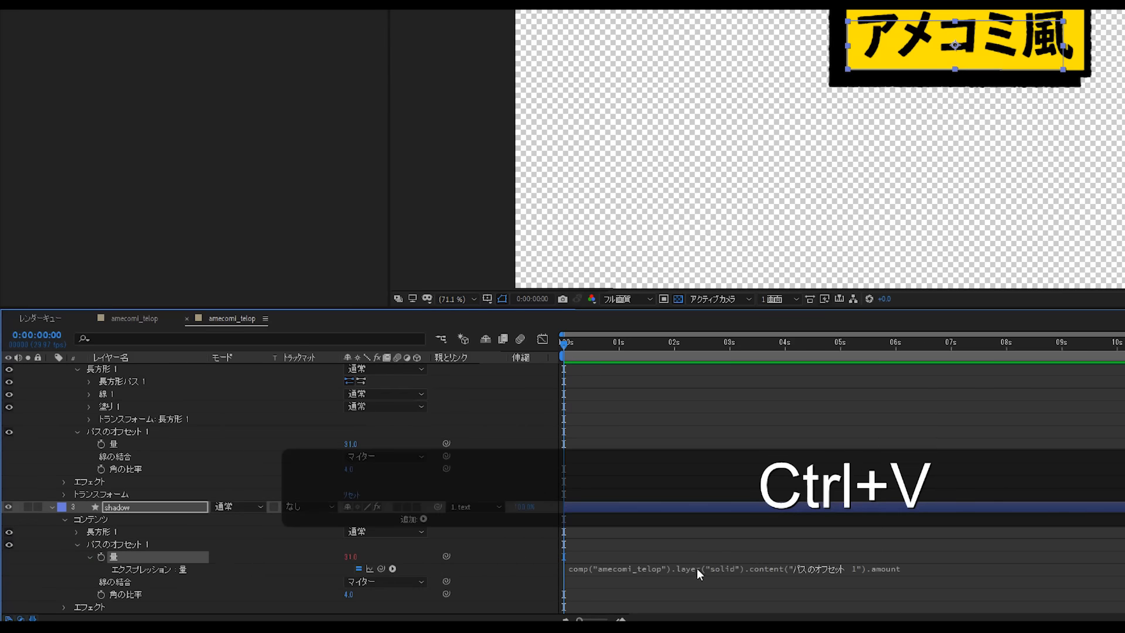
left_click(89, 556)
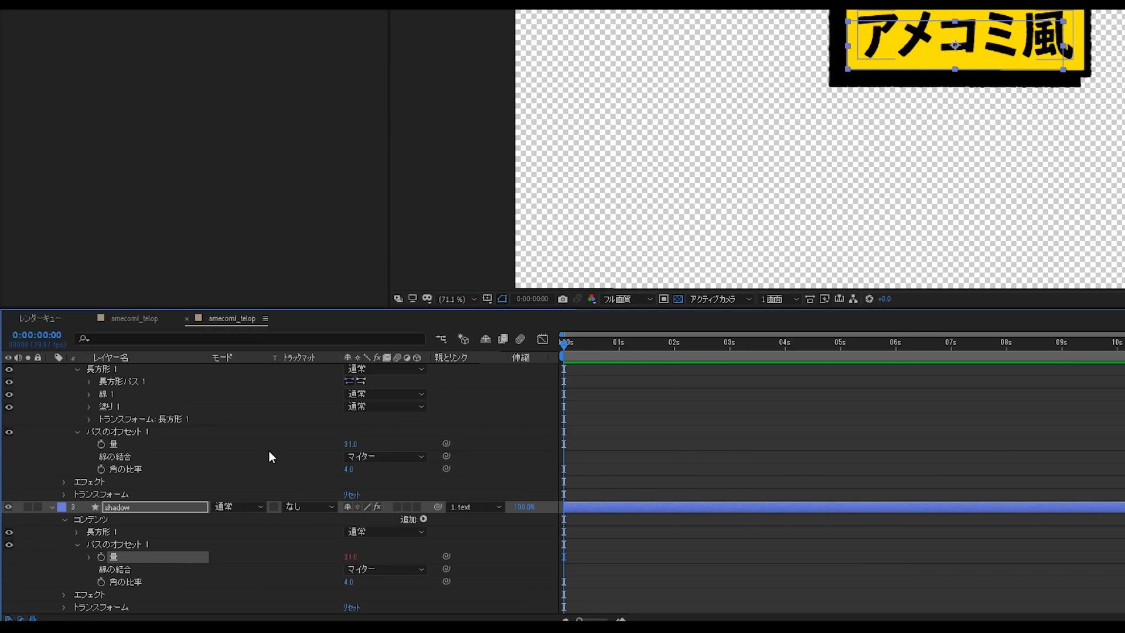
Test the link by raising the solid layer's パスのオフセット 量 to 45, and undo the change
left_click_drag(350, 446, 364, 448)
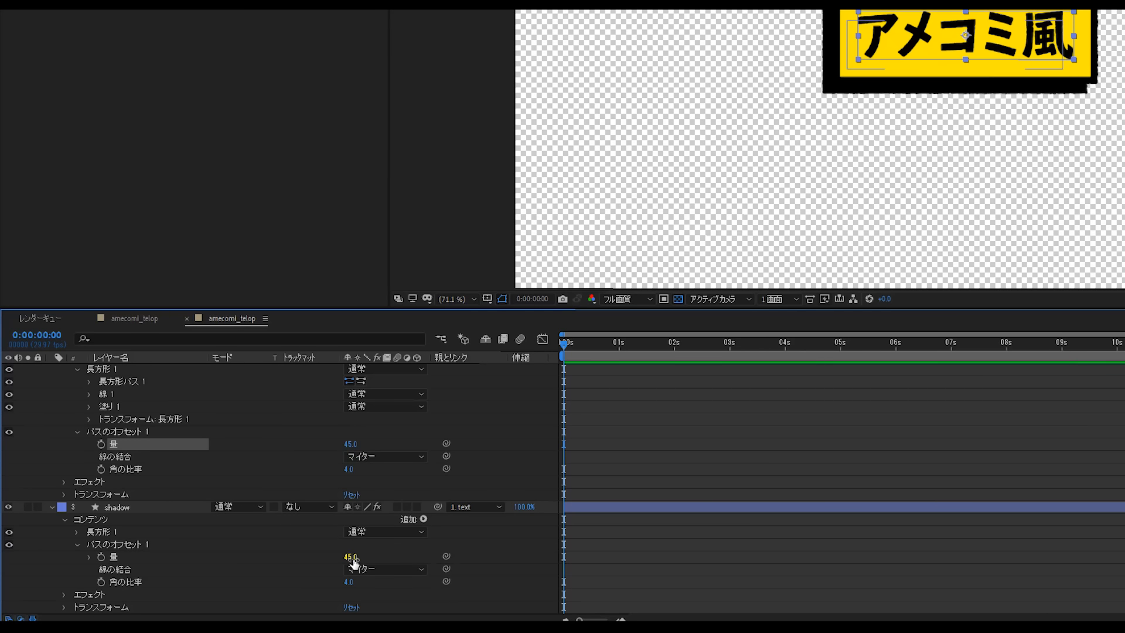
key("ctrl+z")
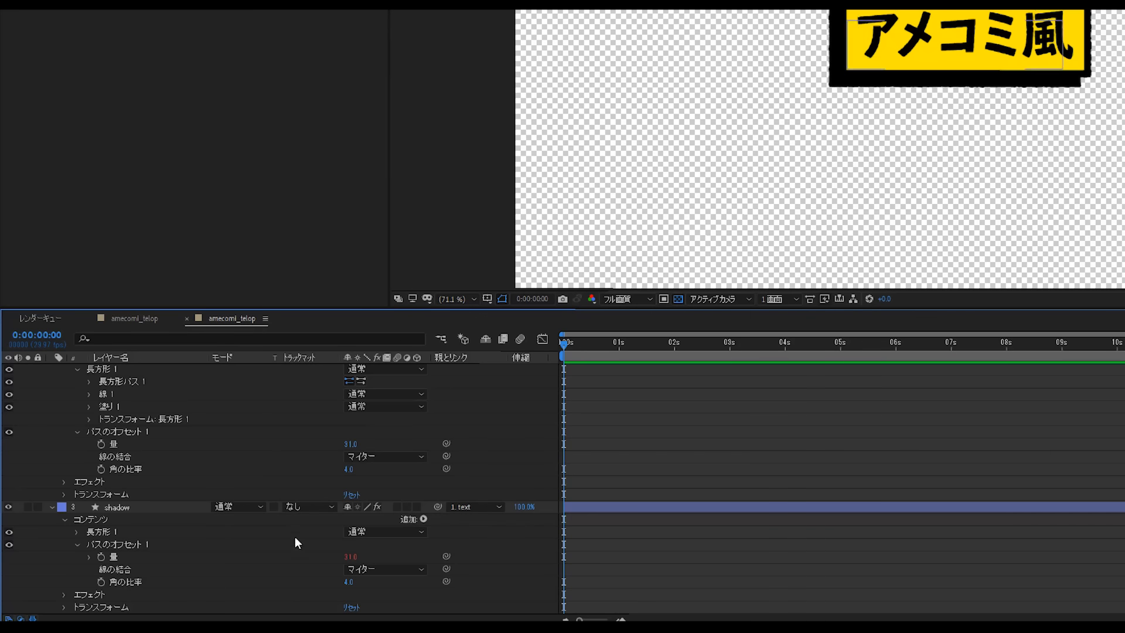
Copy the solid layer's スケール property from its transform group with property links
left_click(63, 494)
scroll(212, 495, "down", 2)
left_click(227, 483)
scroll(227, 483, "down", 1)
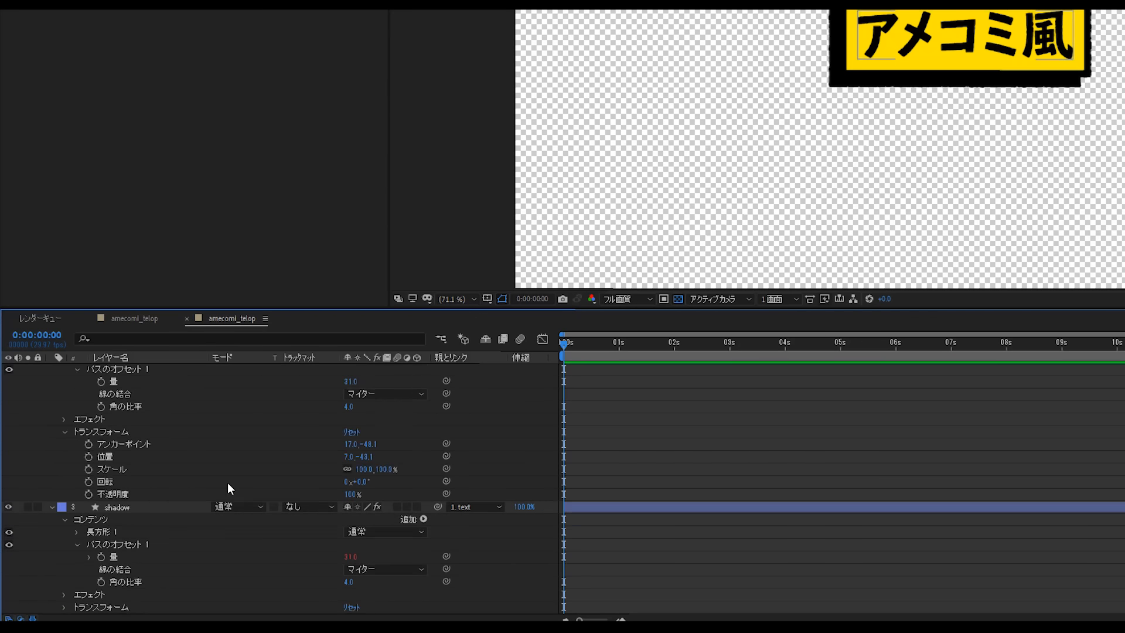
left_click(117, 469)
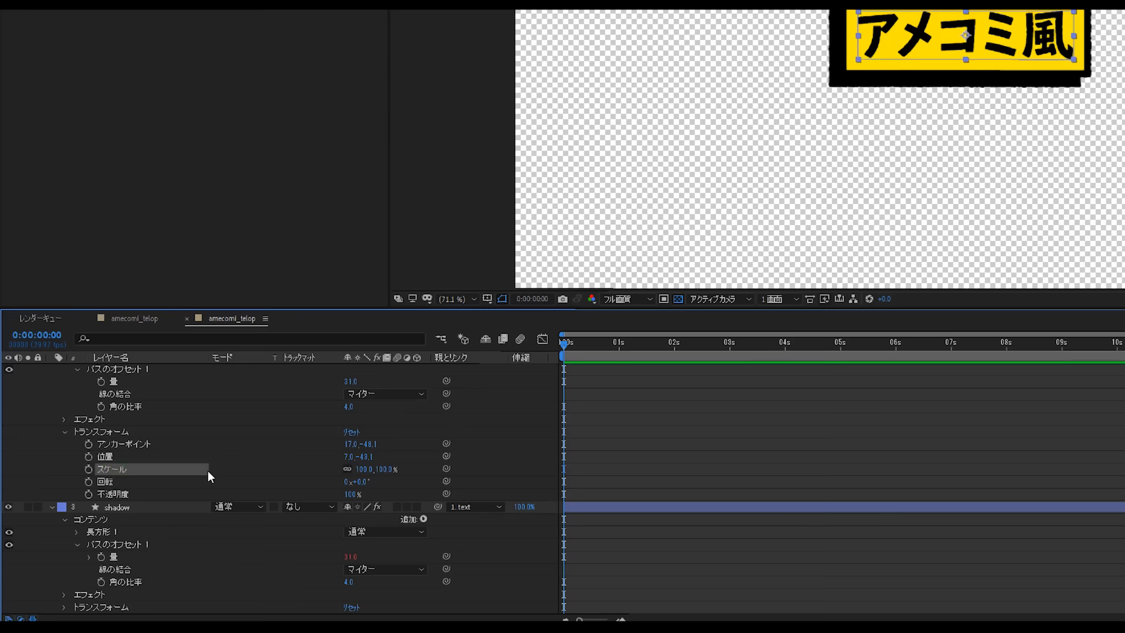
key("ctrl+alt+c")
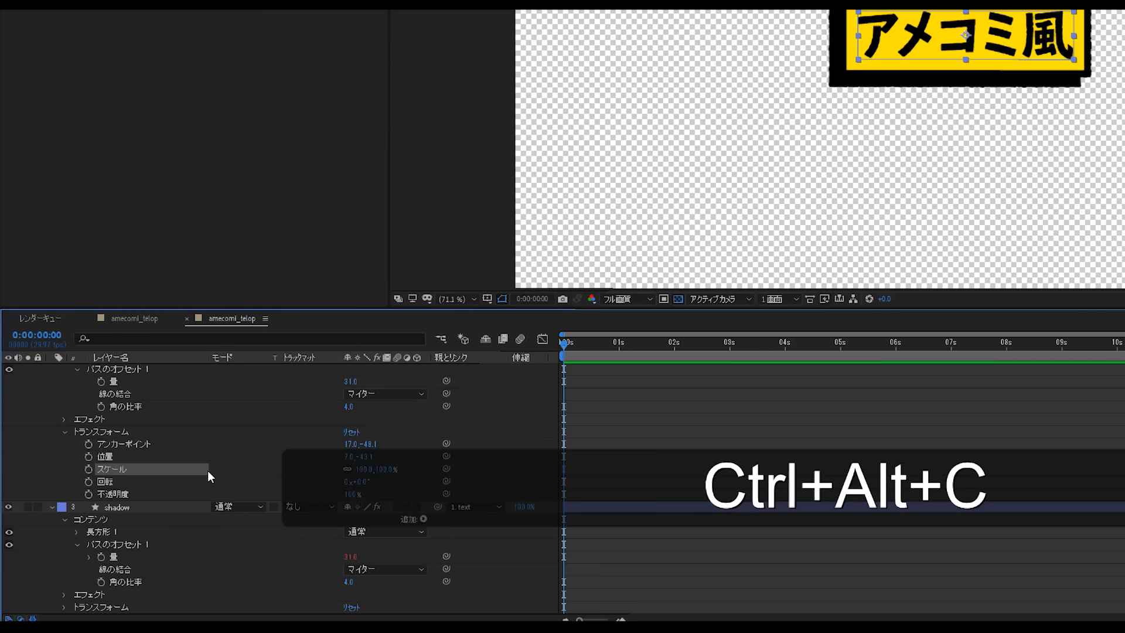
Paste the copied link onto the shadow layer's スケール property
left_click(65, 607)
scroll(190, 562, "down", 2)
left_click(112, 581)
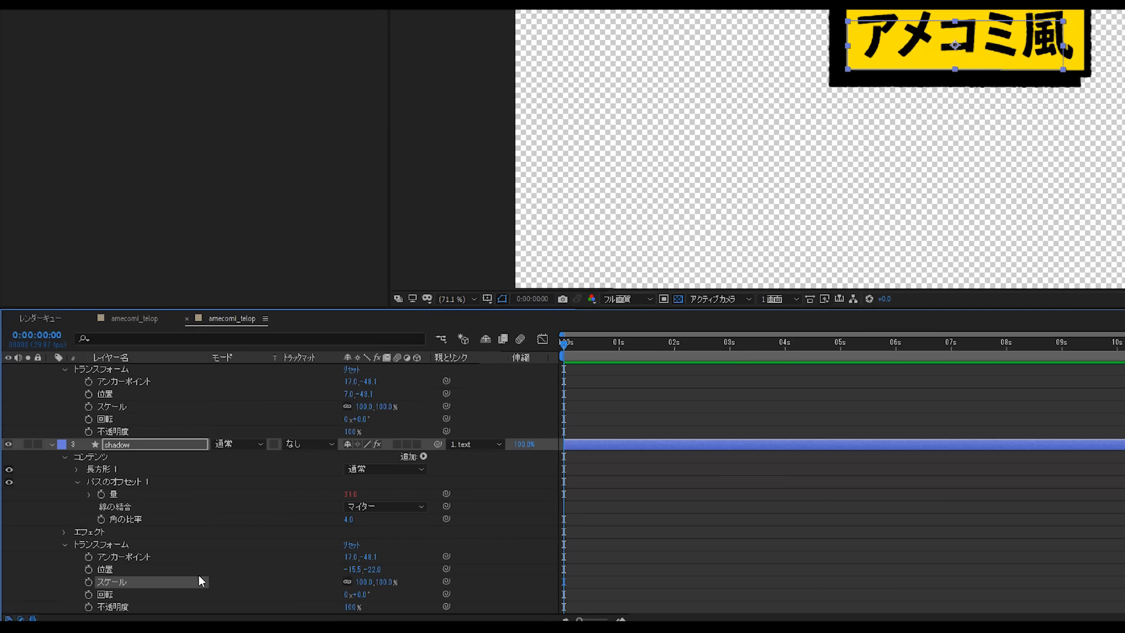
key("ctrl+v")
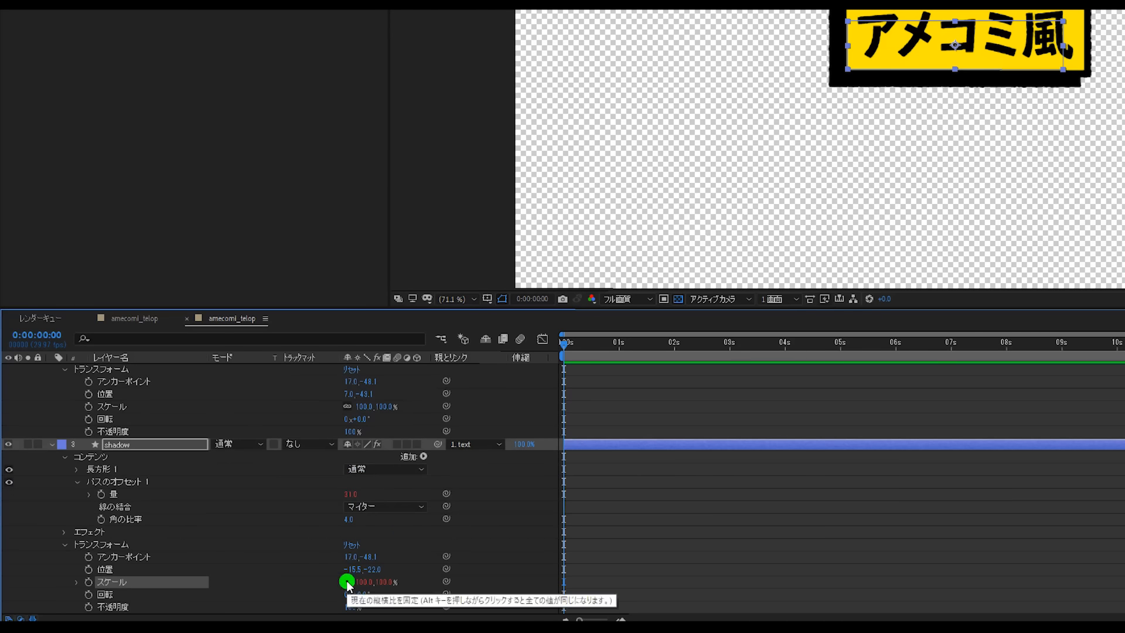
Turn off the aspect-ratio lock of スケール on both the shadow and solid layers
scroll(290, 559, "up", 5)
scroll(332, 521, "up", 1)
scroll(343, 475, "down", 3)
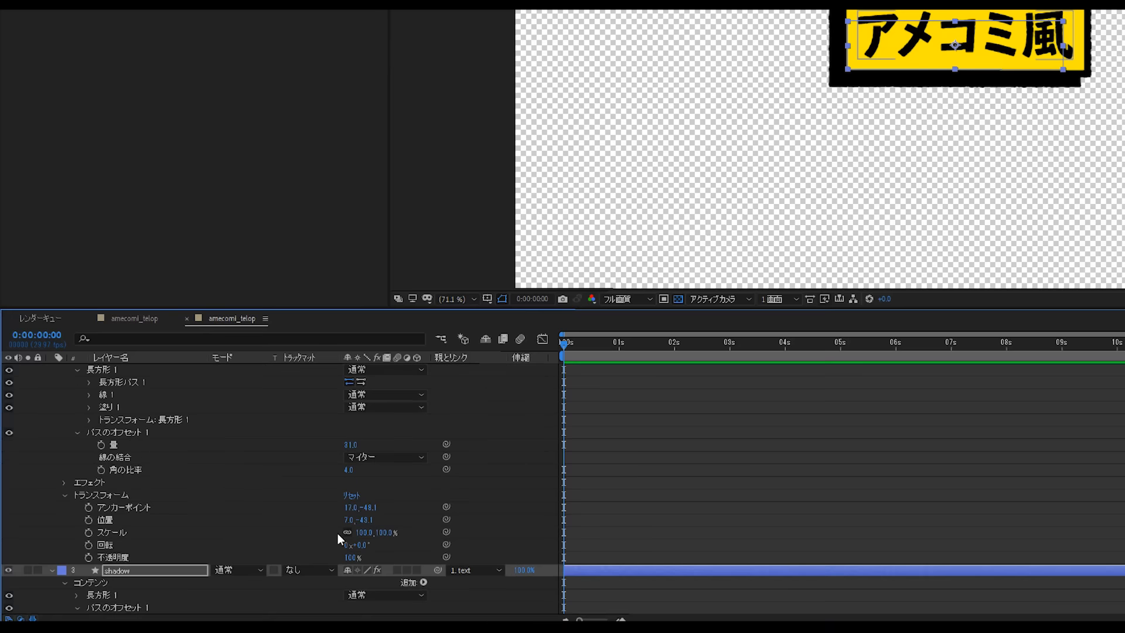
scroll(276, 497, "down", 5)
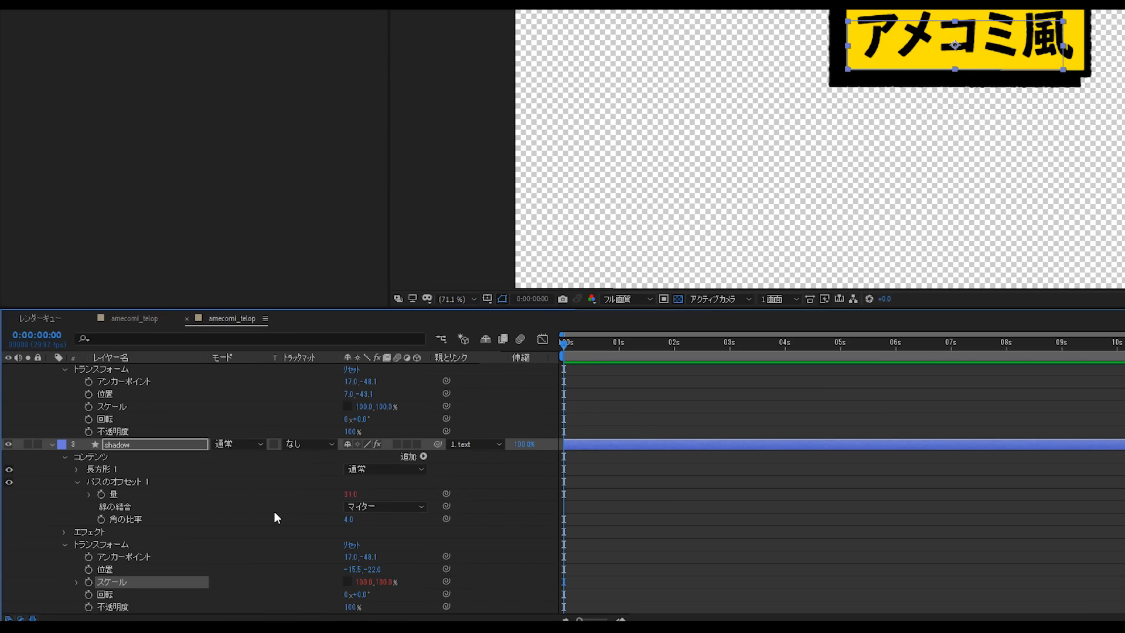
Collapse the properties of the solid and shadow layers and clear the layer selection
left_click(177, 417)
scroll(221, 417, "up", 6)
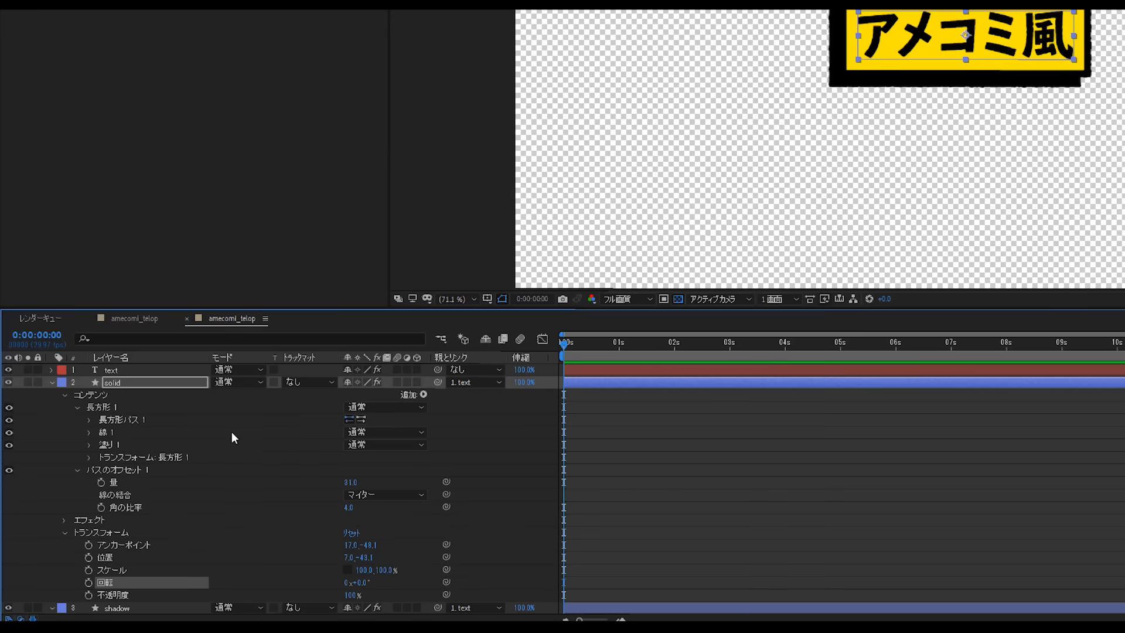
scroll(231, 431, "down", 4)
scroll(158, 483, "up", 4)
left_click(53, 384)
left_click(51, 396)
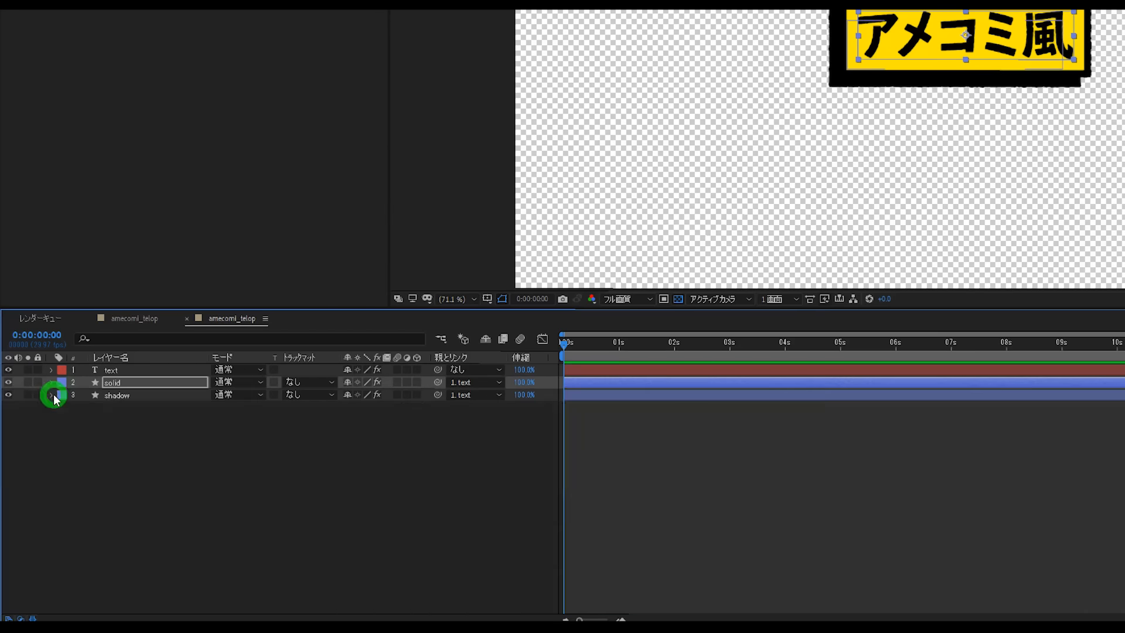
left_click(166, 490)
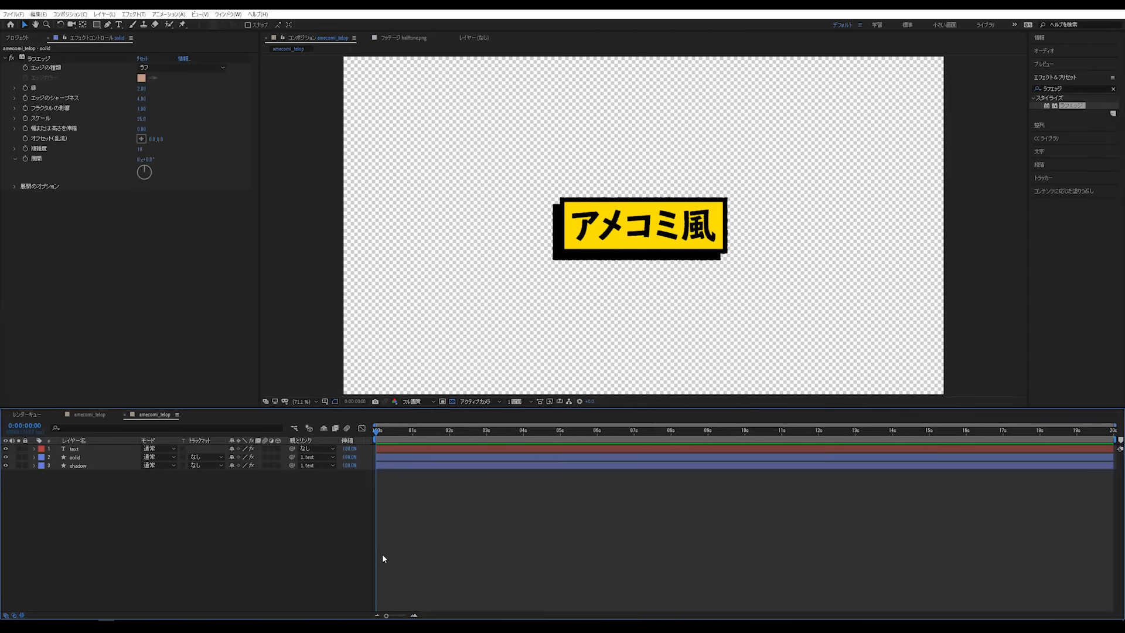
left_click(751, 554)
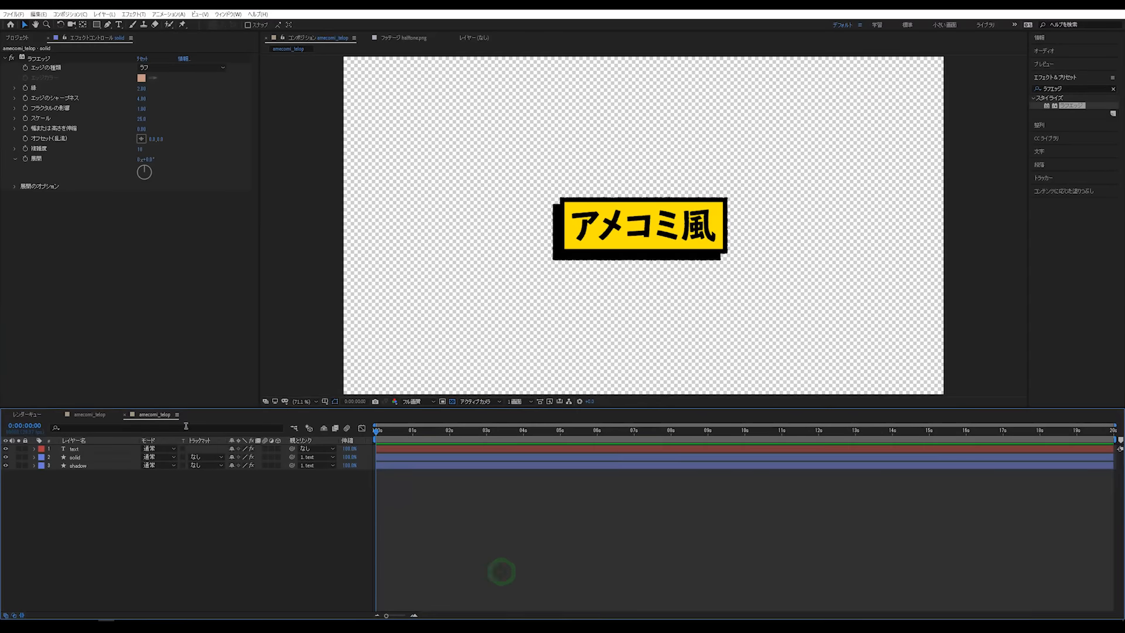
Set the solid layer's horizontal スケール to 115% and collapse its properties again
left_click(34, 457)
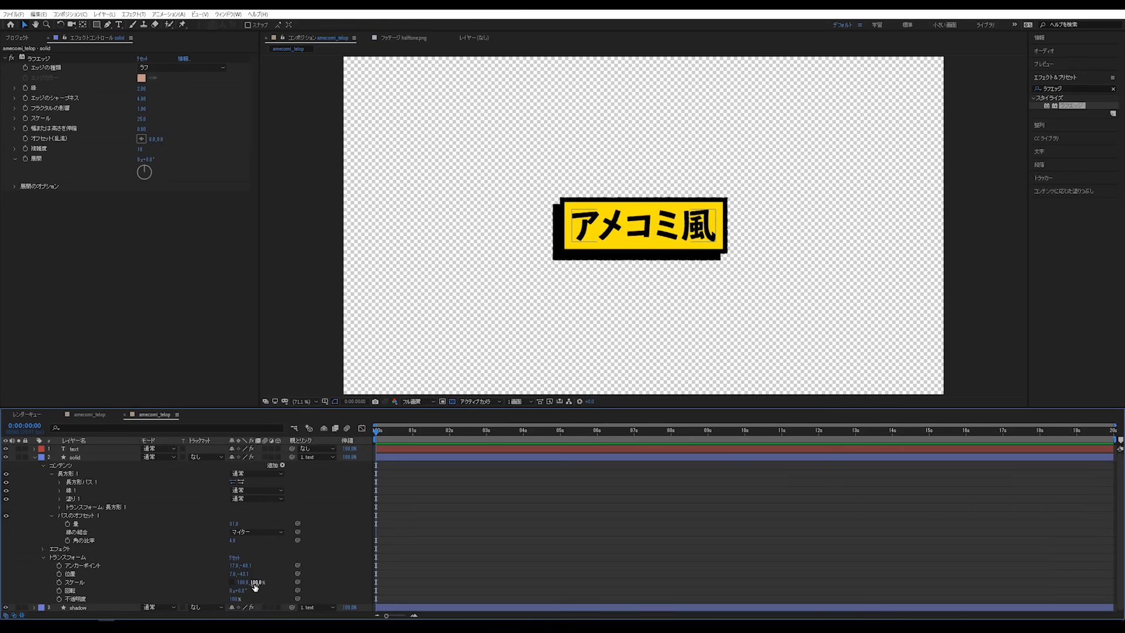
left_click_drag(242, 582, 253, 582)
left_click(455, 560)
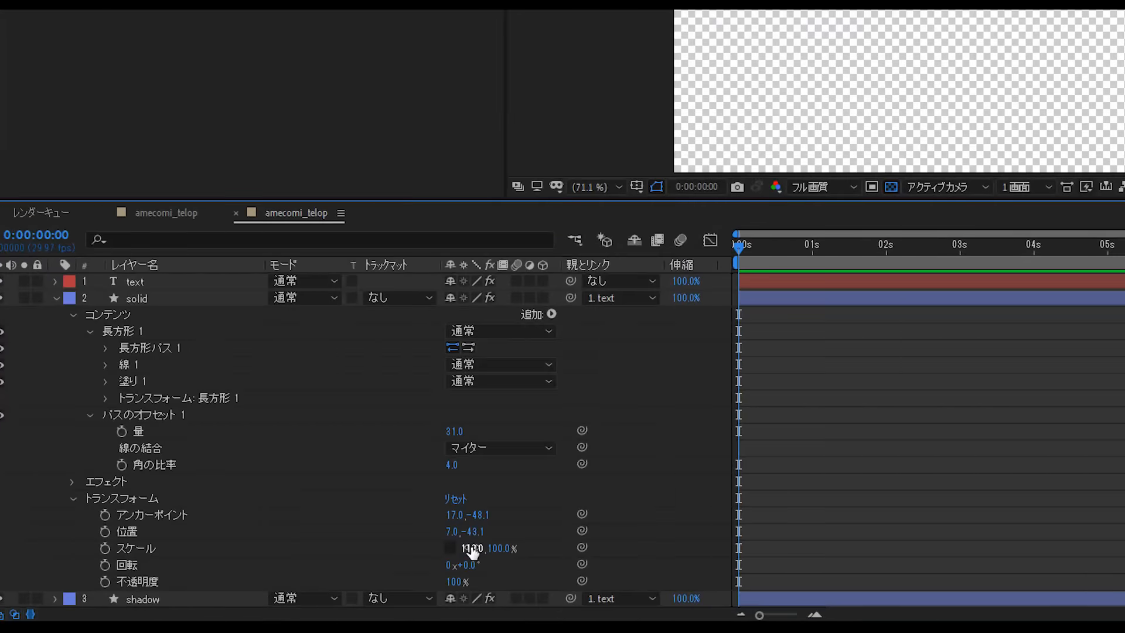
left_click(472, 549)
type("115")
key("Return")
left_click(340, 531)
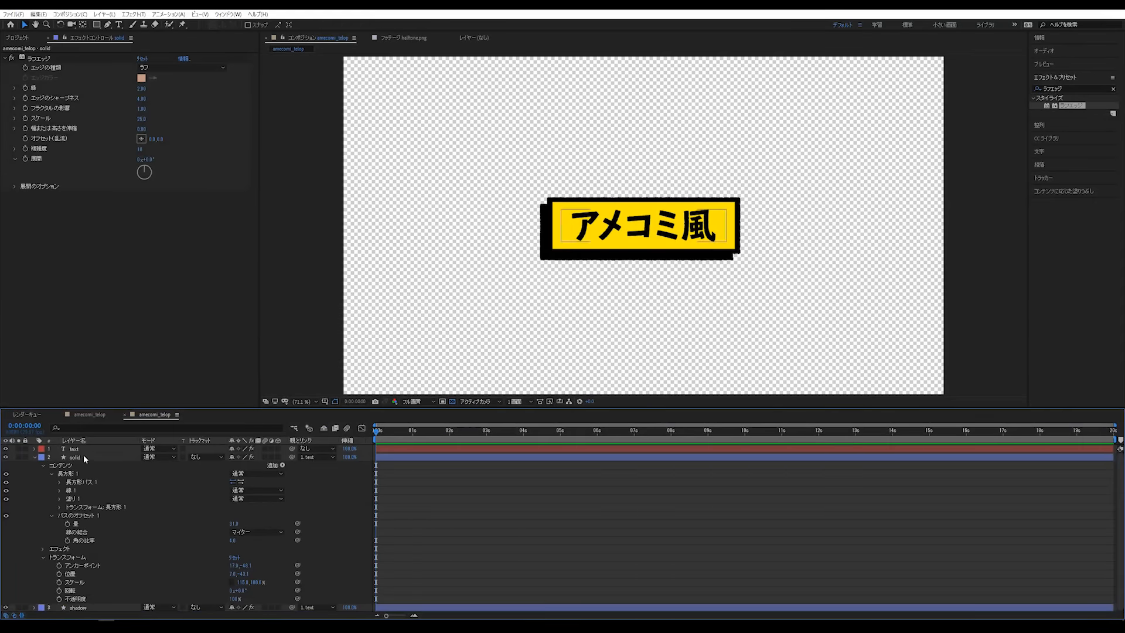
left_click(34, 457)
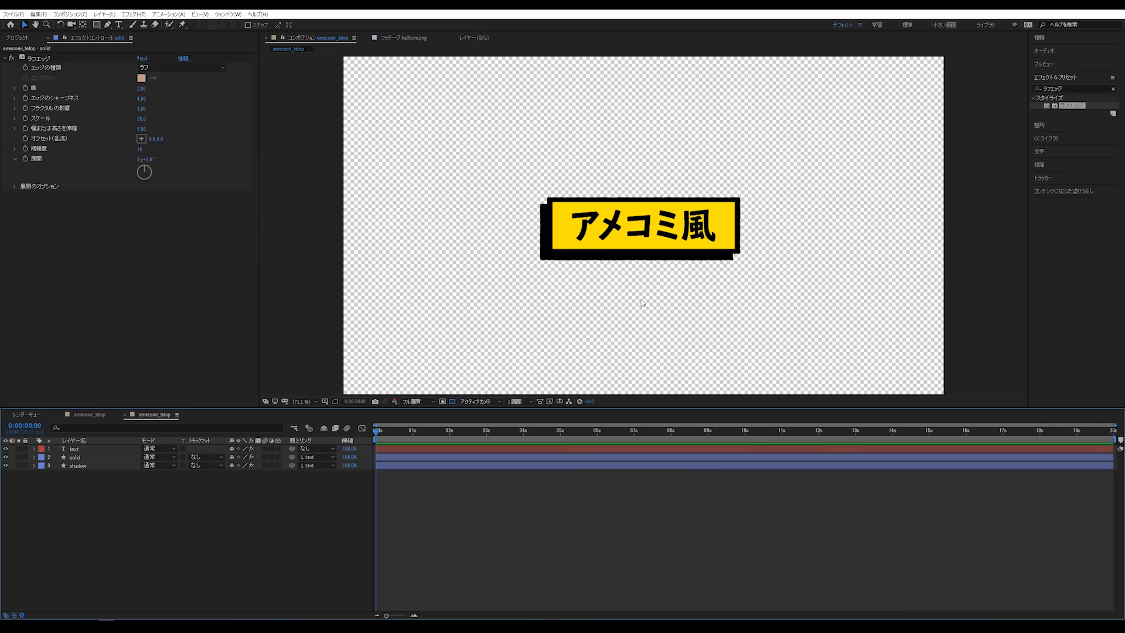
Open the halftone.png footage to examine its dot pattern, and return to the amecomi_telop composition view
left_click(17, 38)
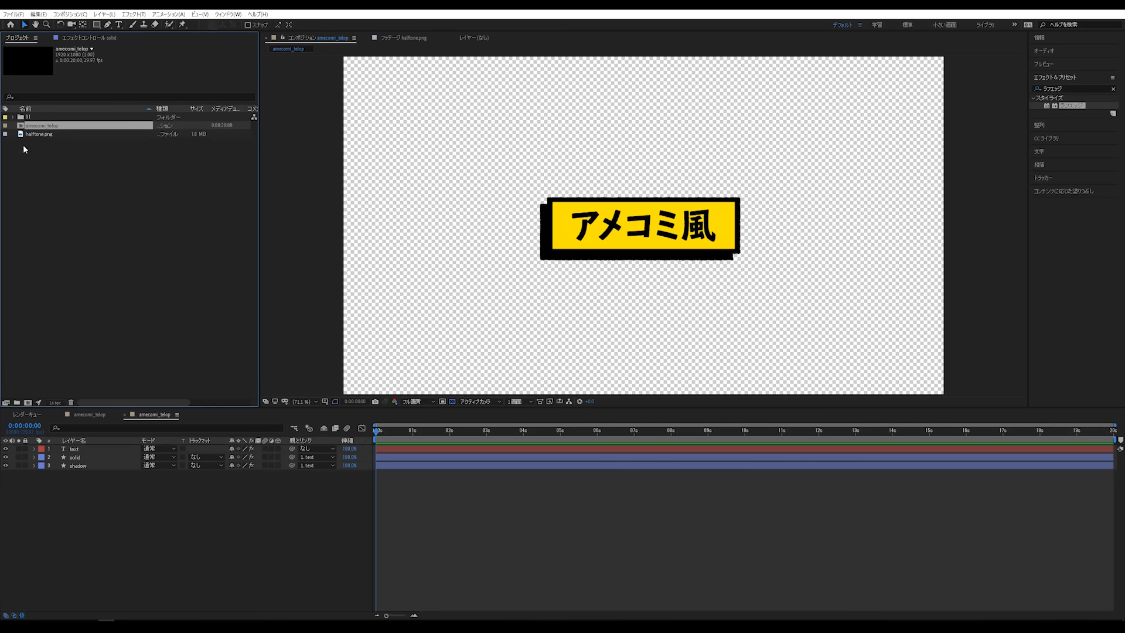
double_click(31, 133)
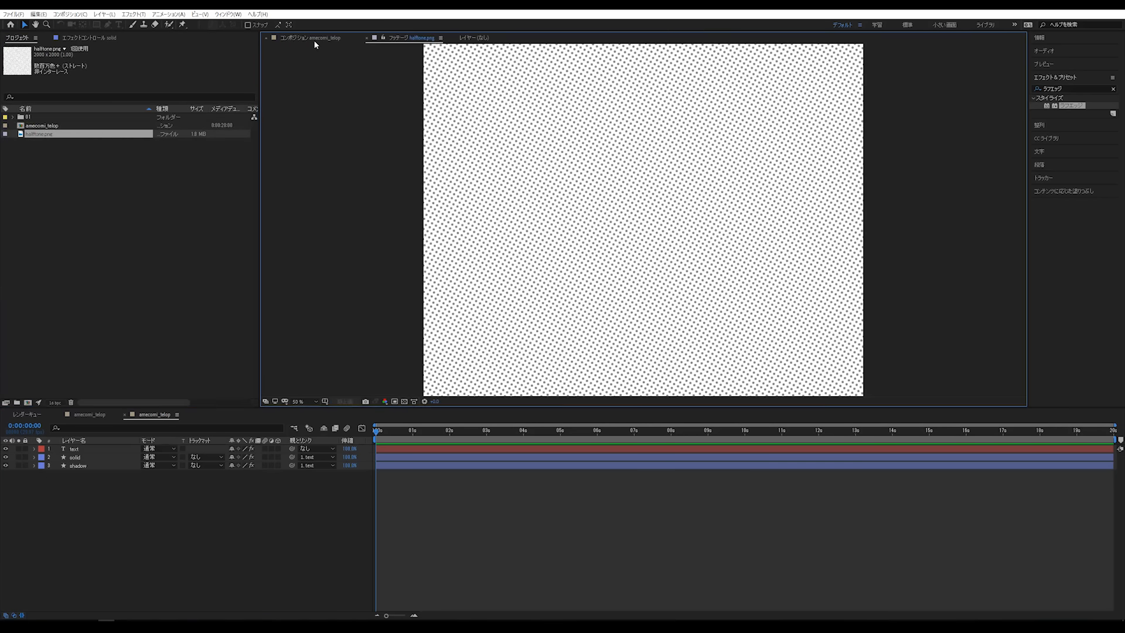
left_click(311, 38)
Add halftone.png to the amecomi_telop composition as the uppermost layer, above text, and deselect it
left_click(144, 206)
left_click(33, 136)
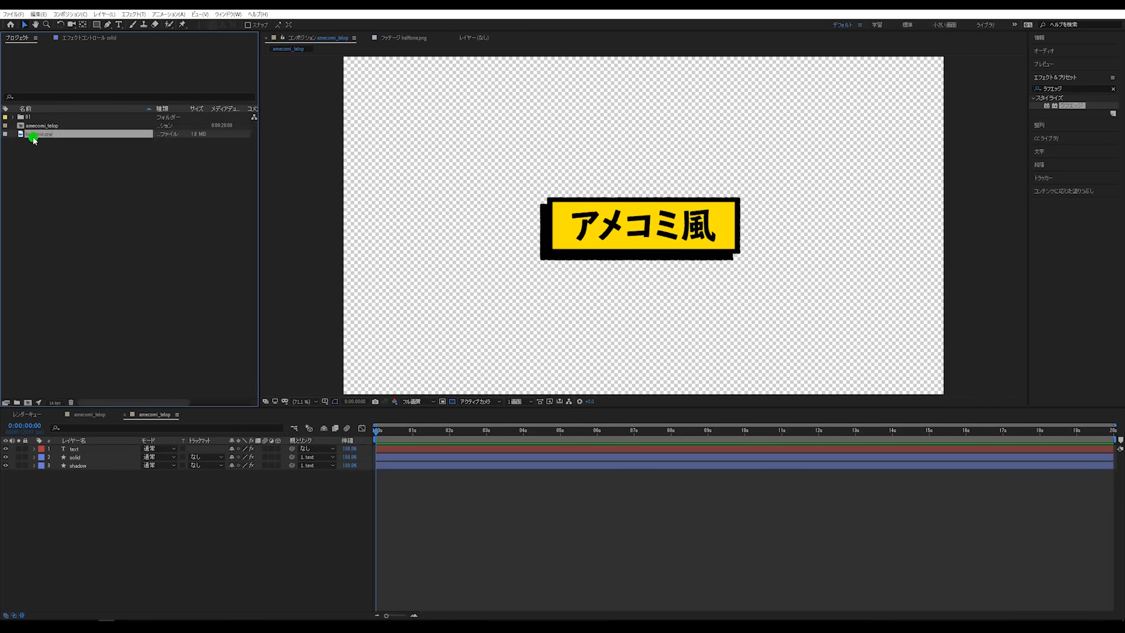
left_click_drag(37, 136, 83, 449)
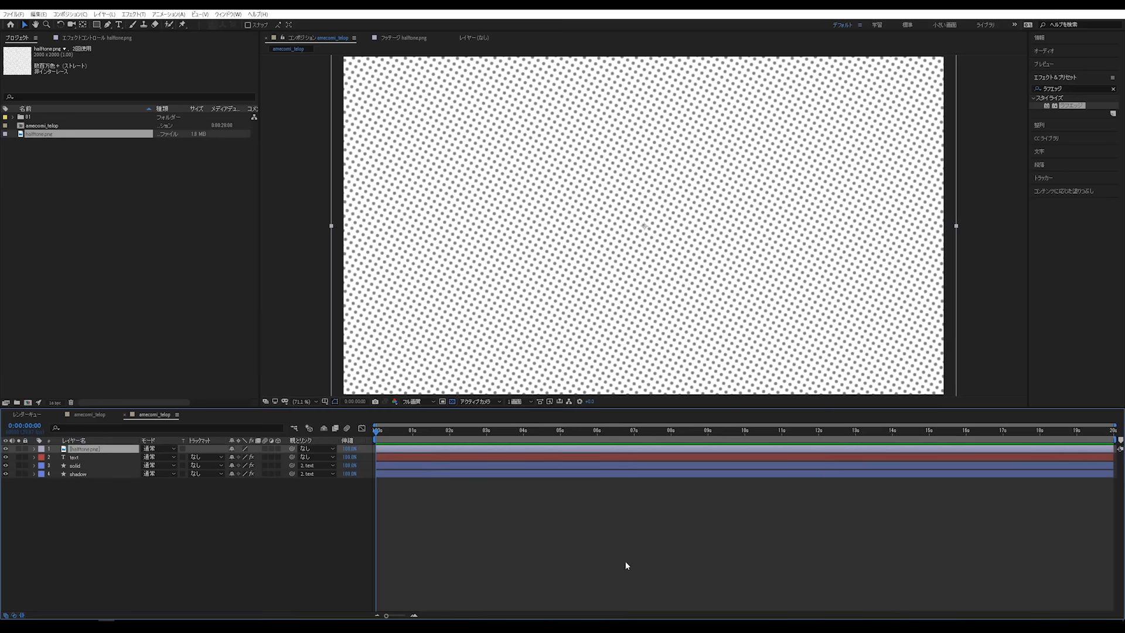
left_click(451, 545)
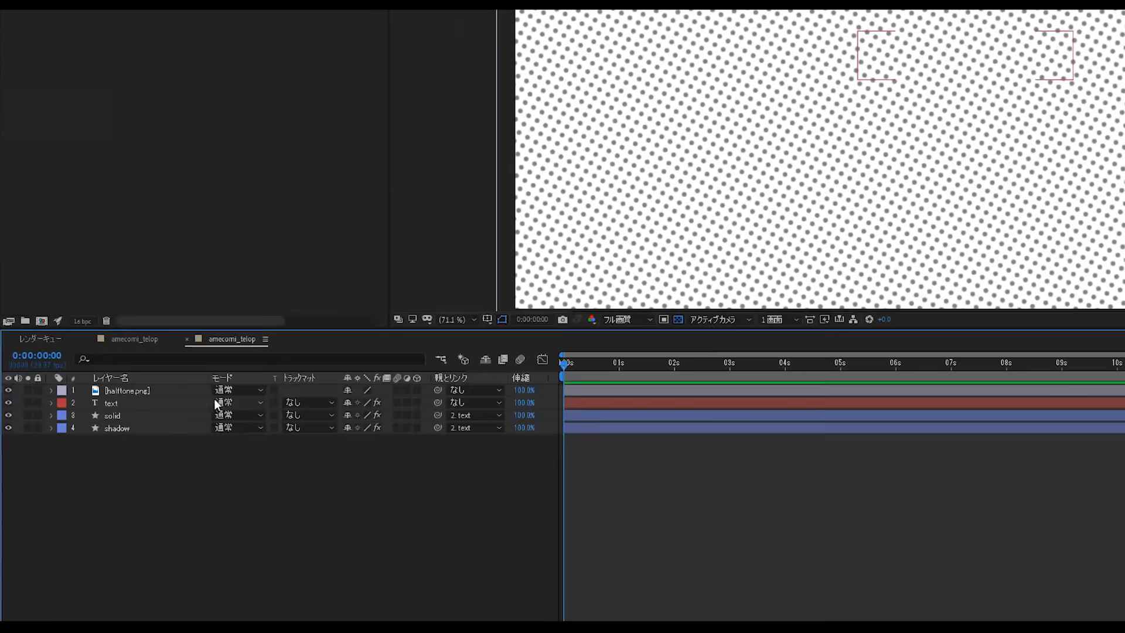
Set the blending mode of the halftone.png layer to 焼き込みカラー and leave the layers deselected
left_click(160, 449)
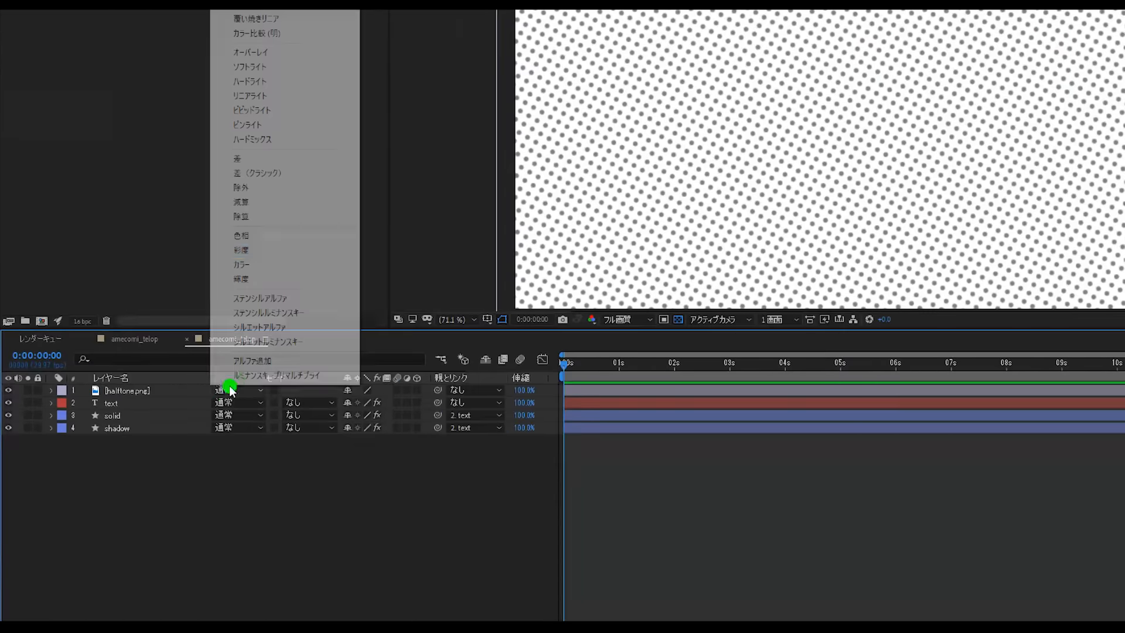
key("Escape")
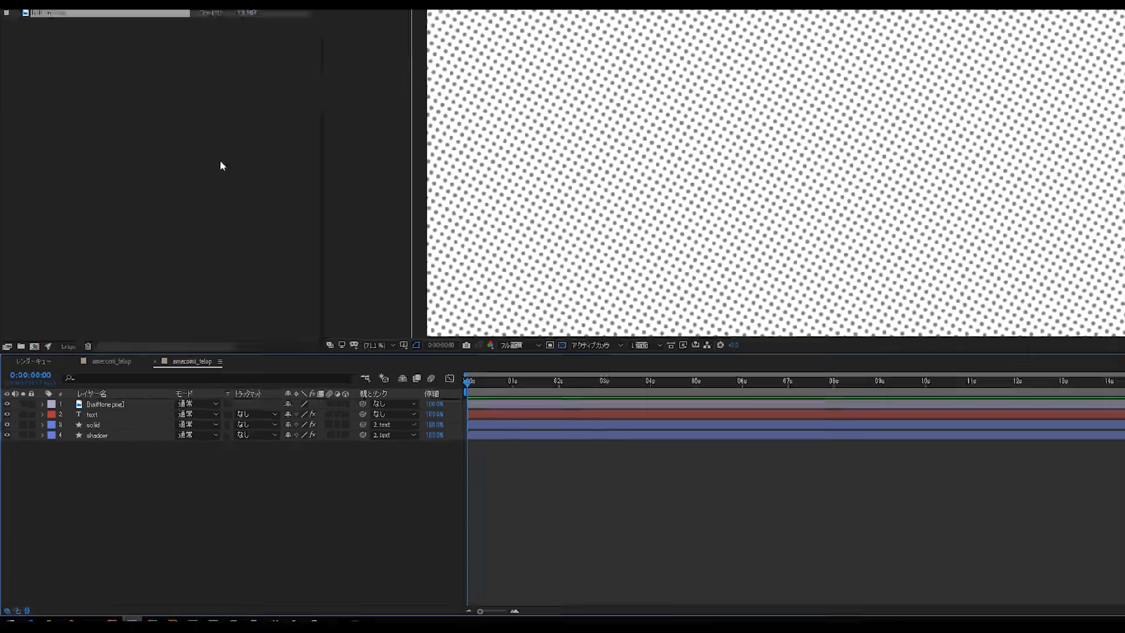
left_click(224, 391)
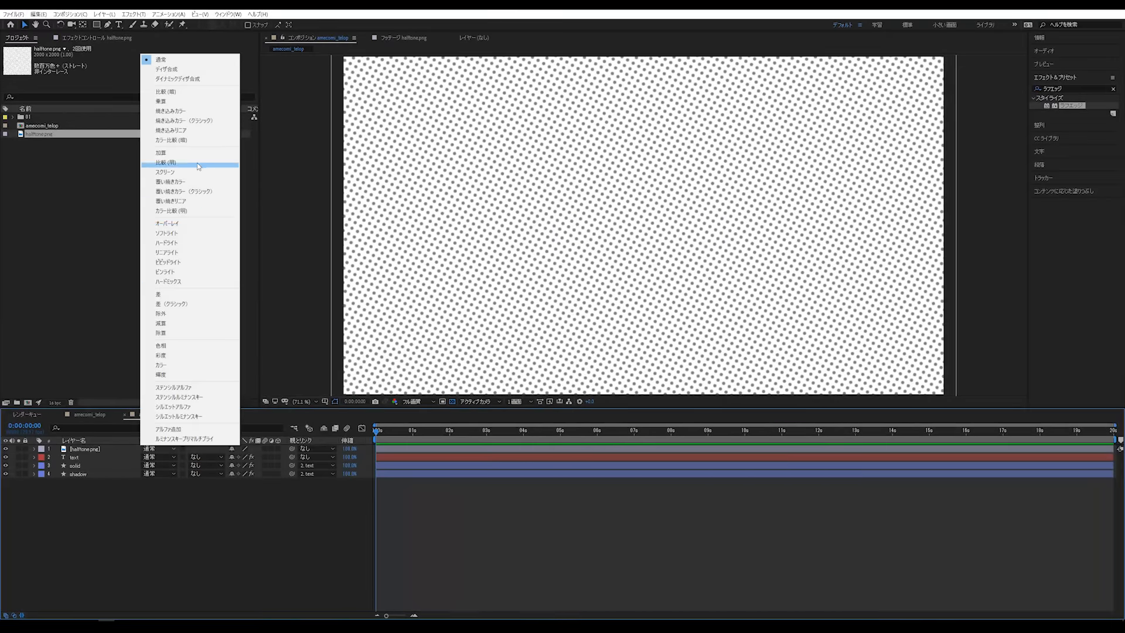
left_click(196, 108)
left_click(557, 516)
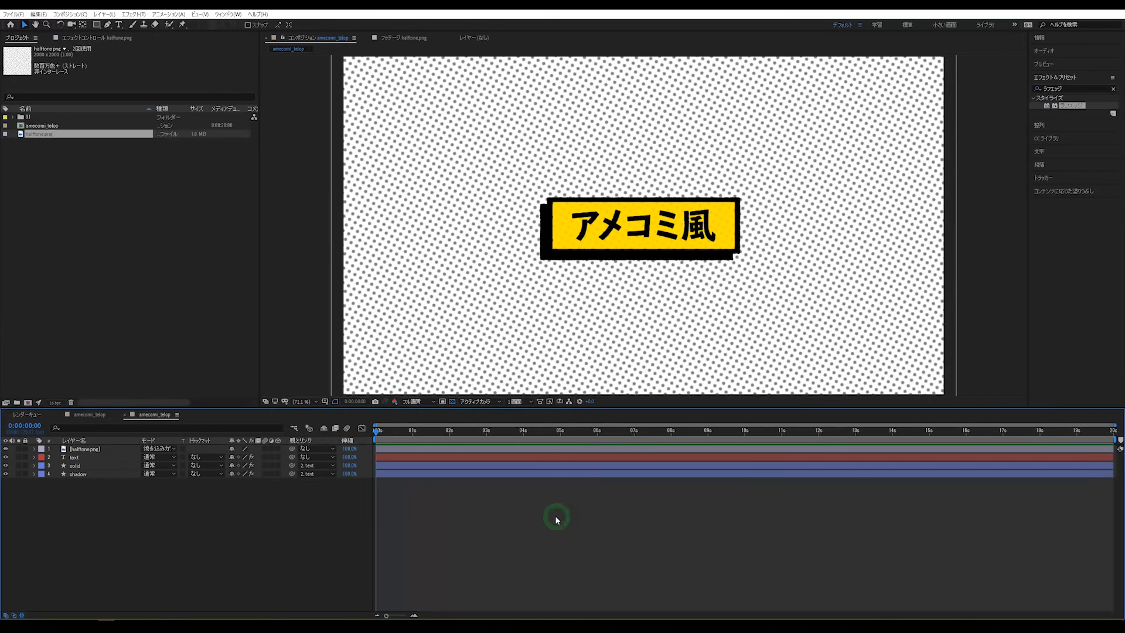
Duplicate the solid layer and place the copy above halftone.png as the uppermost layer
left_click(81, 465)
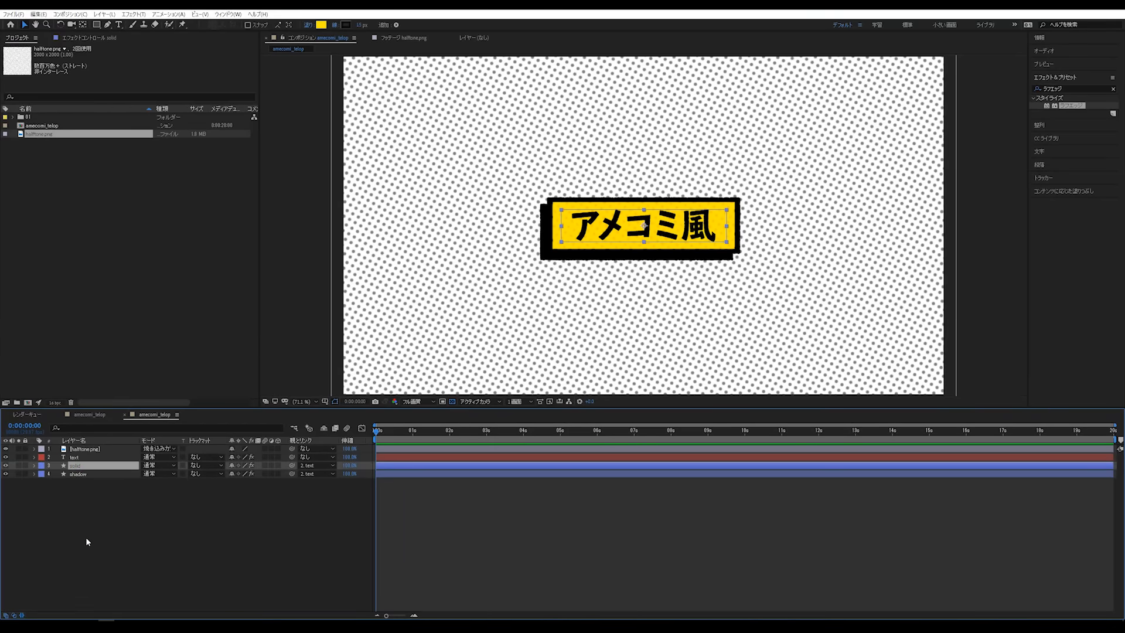
key("ctrl+d")
left_click_drag(94, 465, 100, 449)
left_click(111, 539)
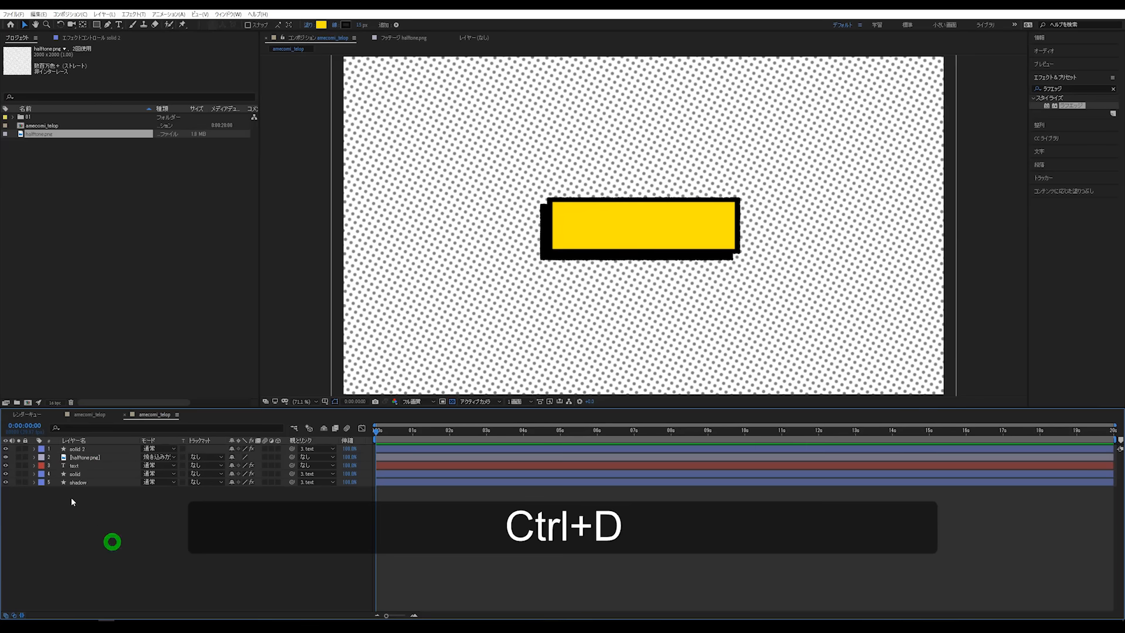
Remove the stroke from the solid 2 layer by setting its line option to none
left_click(89, 449)
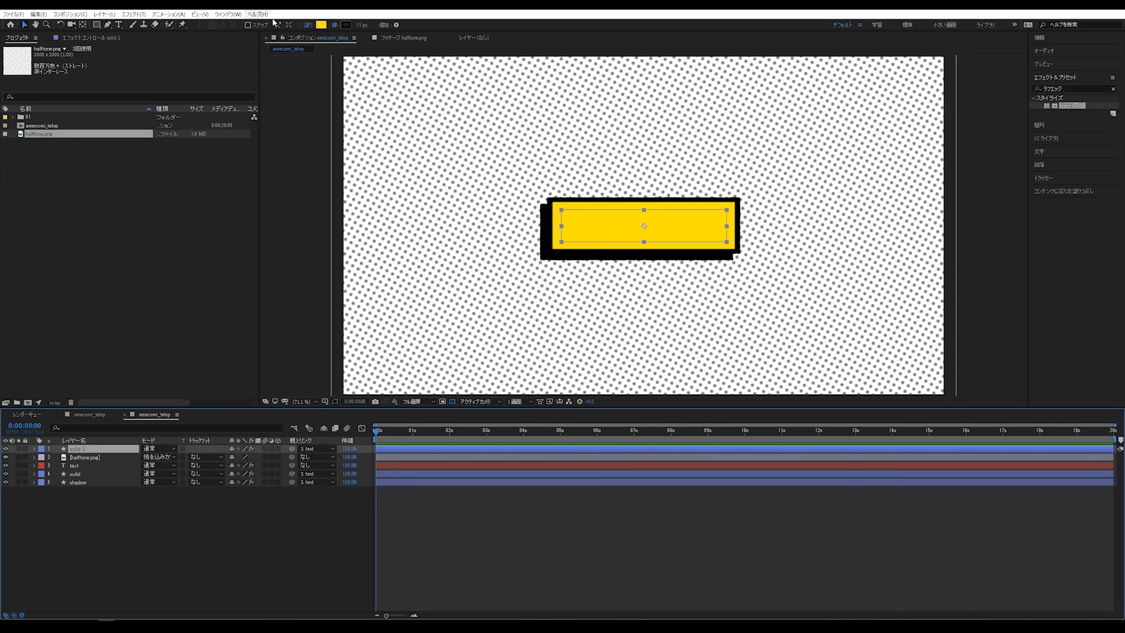
left_click(335, 24)
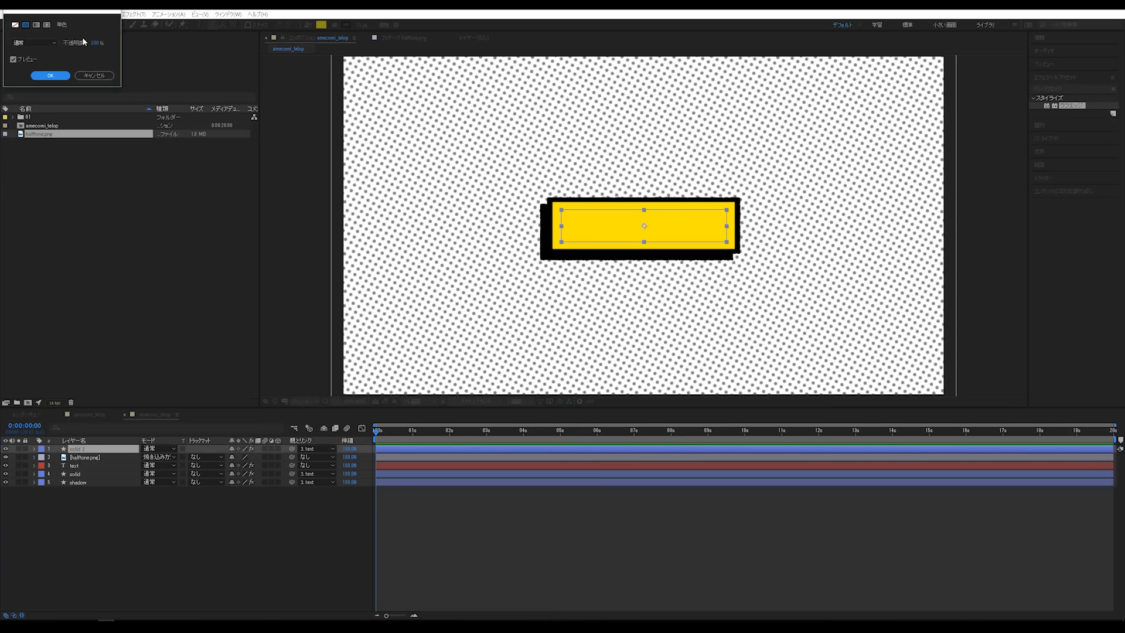
left_click(15, 25)
left_click(51, 75)
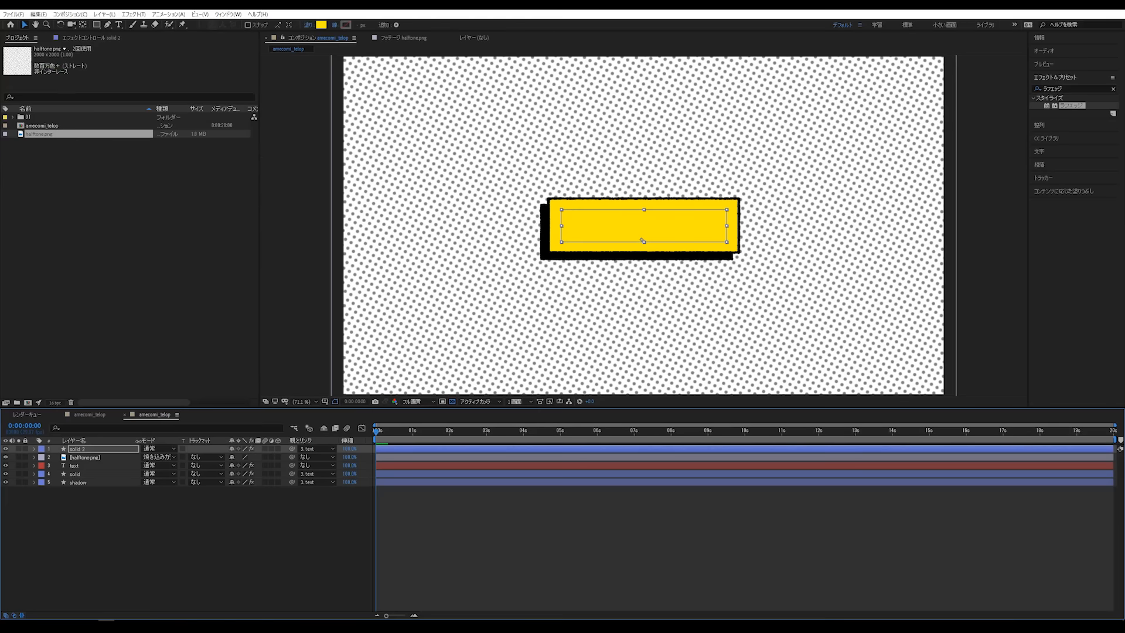
Set the halftone.png layer's track matte to an alpha matte based on the solid 2 layer
left_click(208, 461)
left_click(234, 476)
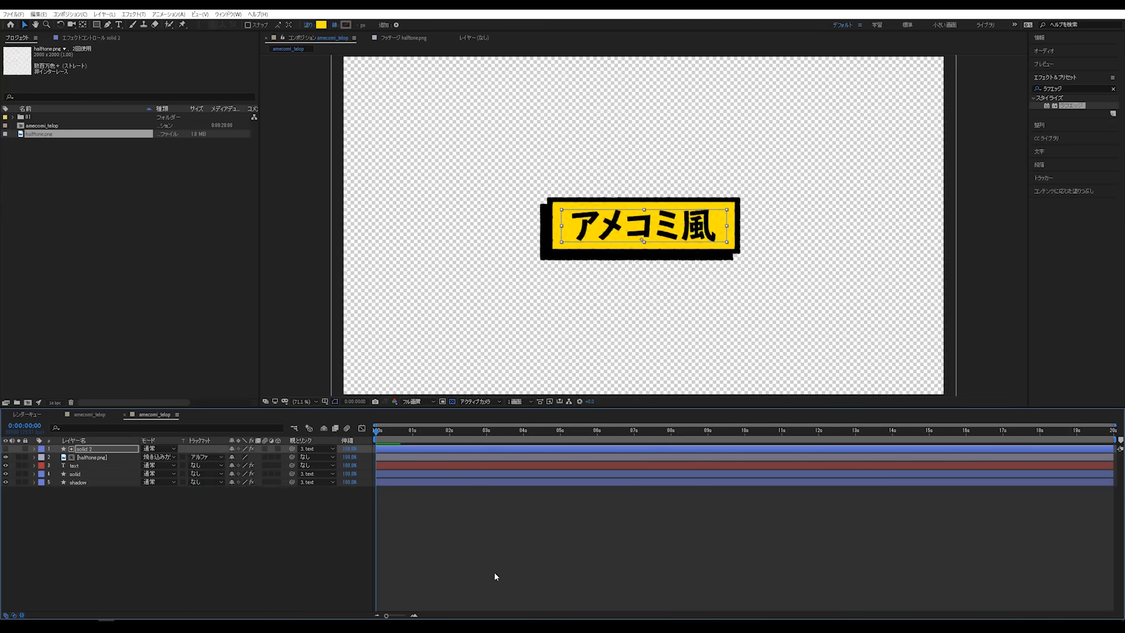
left_click(607, 553)
scroll(621, 218, "up", 2)
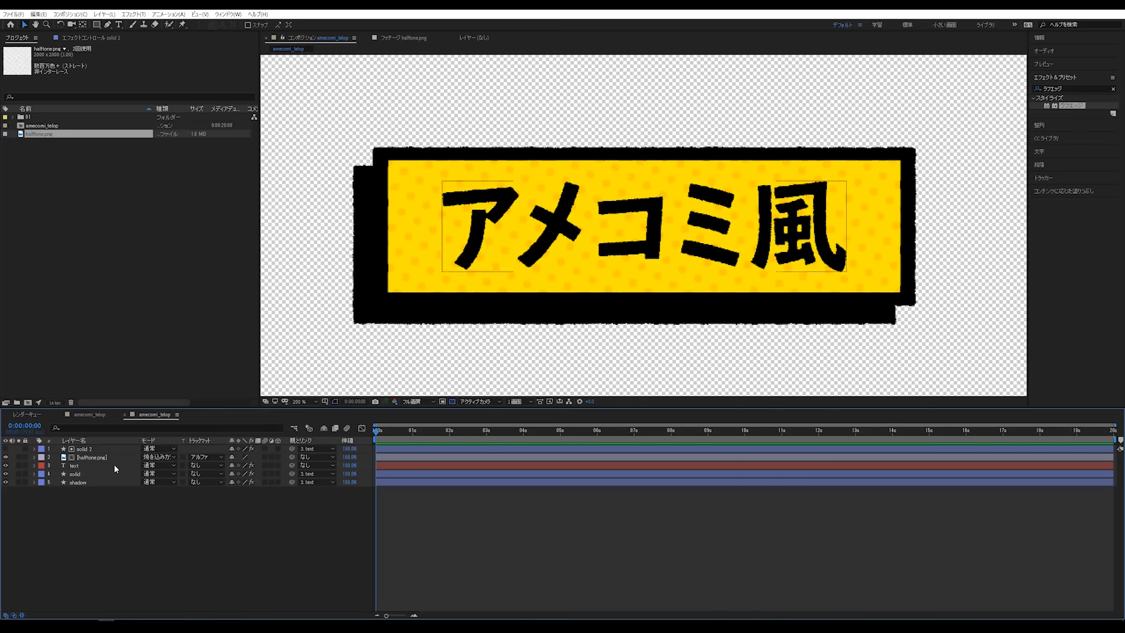
Try enlarging the solid layer's パスのオフセット 量 to test whether the halftone area follows, and undo the change
left_click(82, 448)
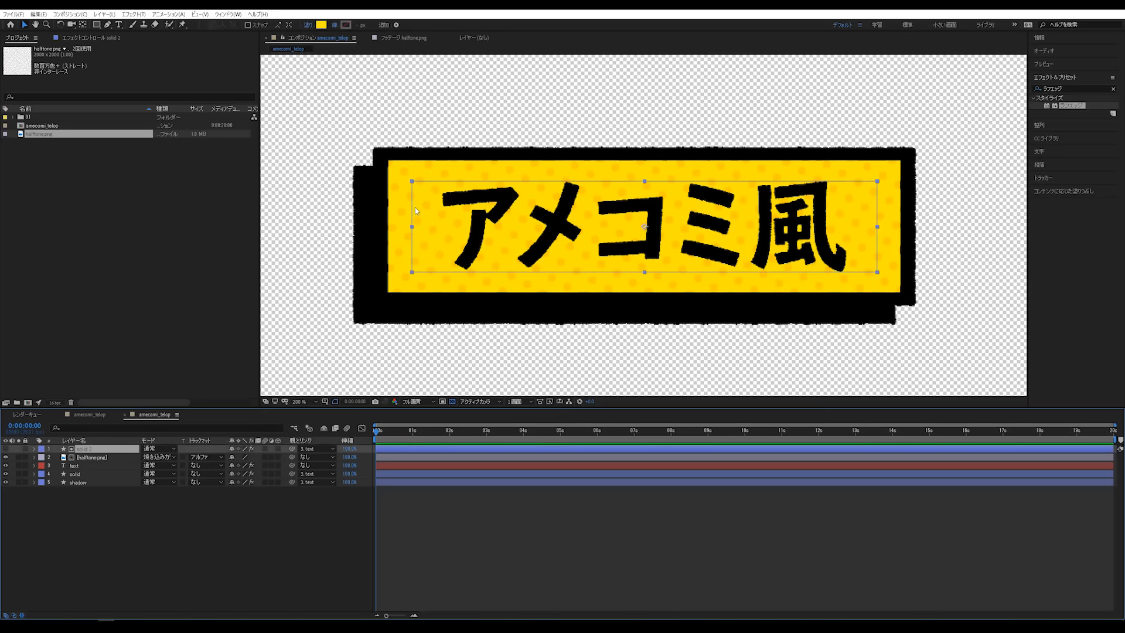
left_click(96, 474)
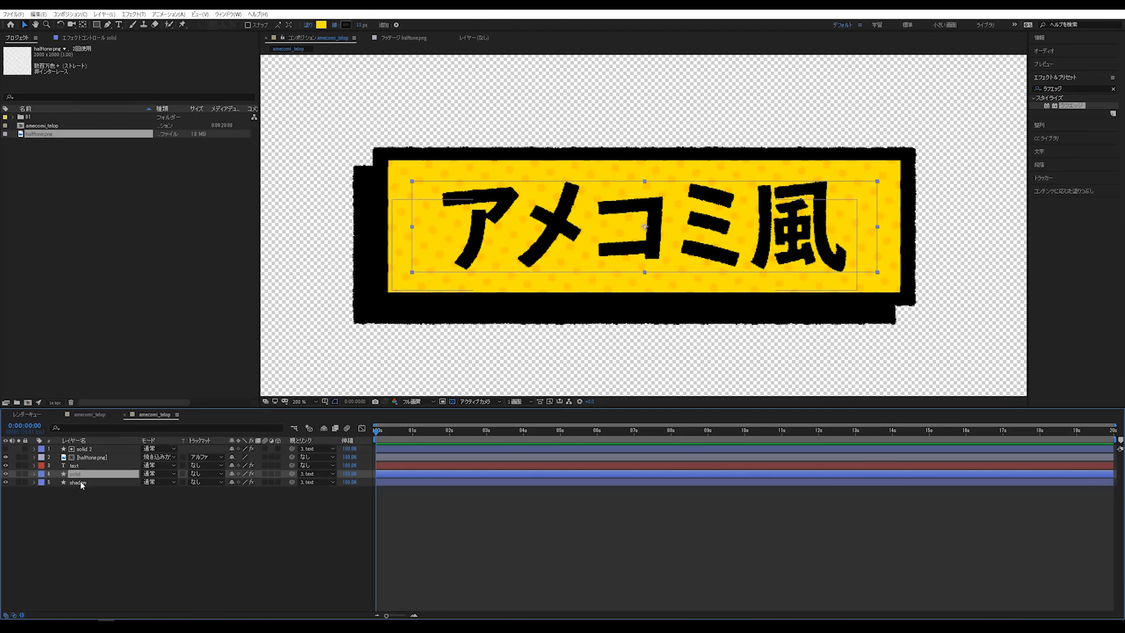
left_click(35, 474)
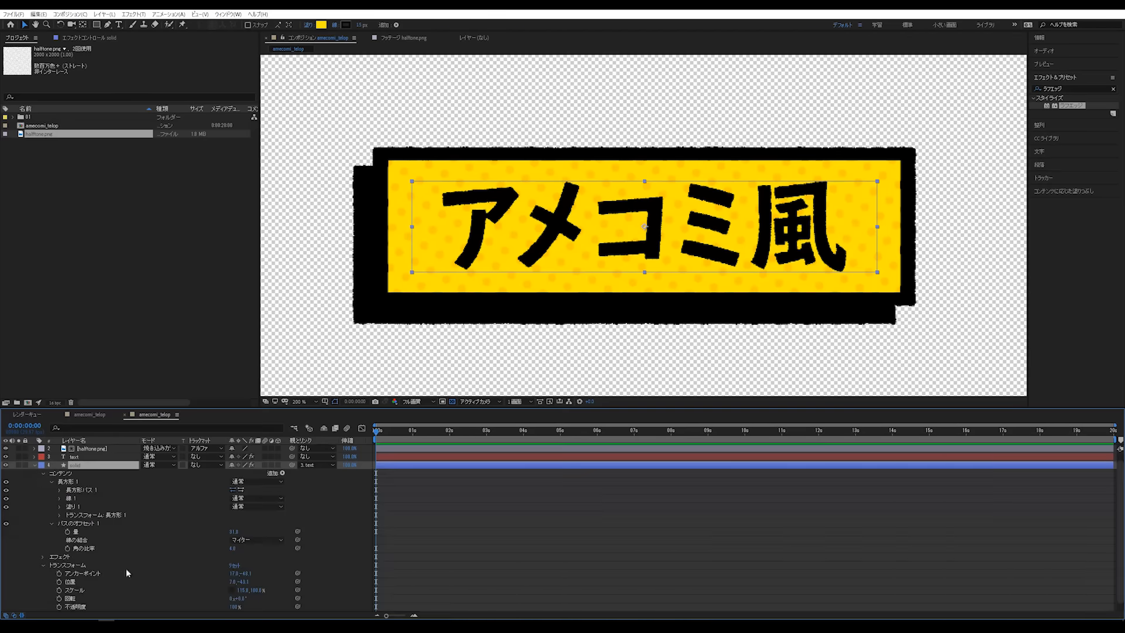
scroll(160, 555, "down", 1)
left_click_drag(237, 524, 259, 525)
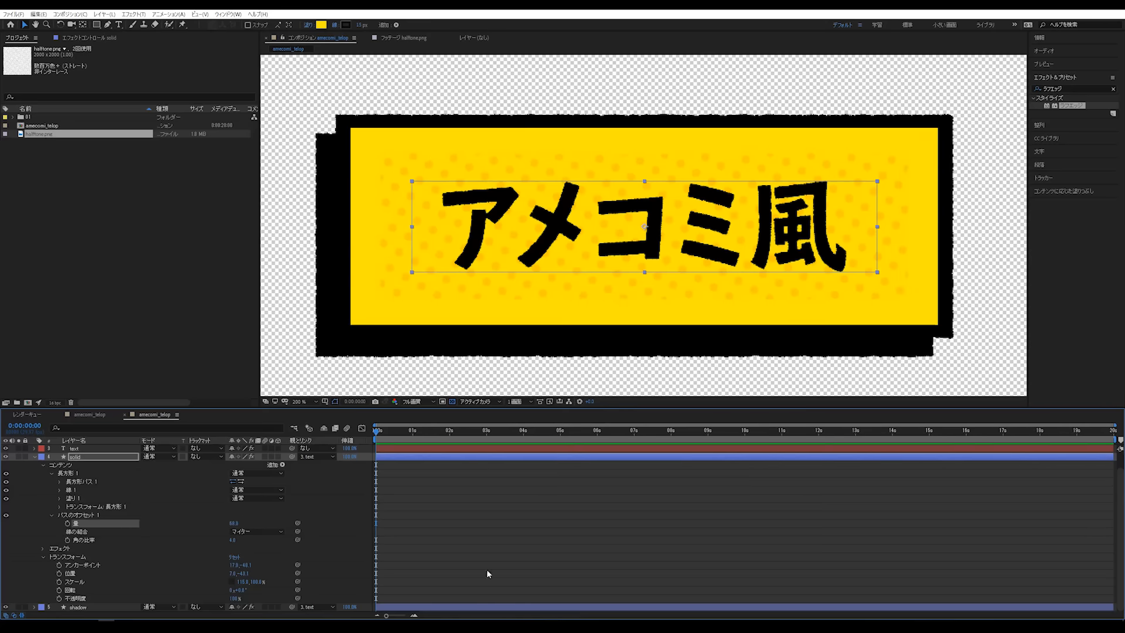
key("ctrl+z")
key("ctrl+z")
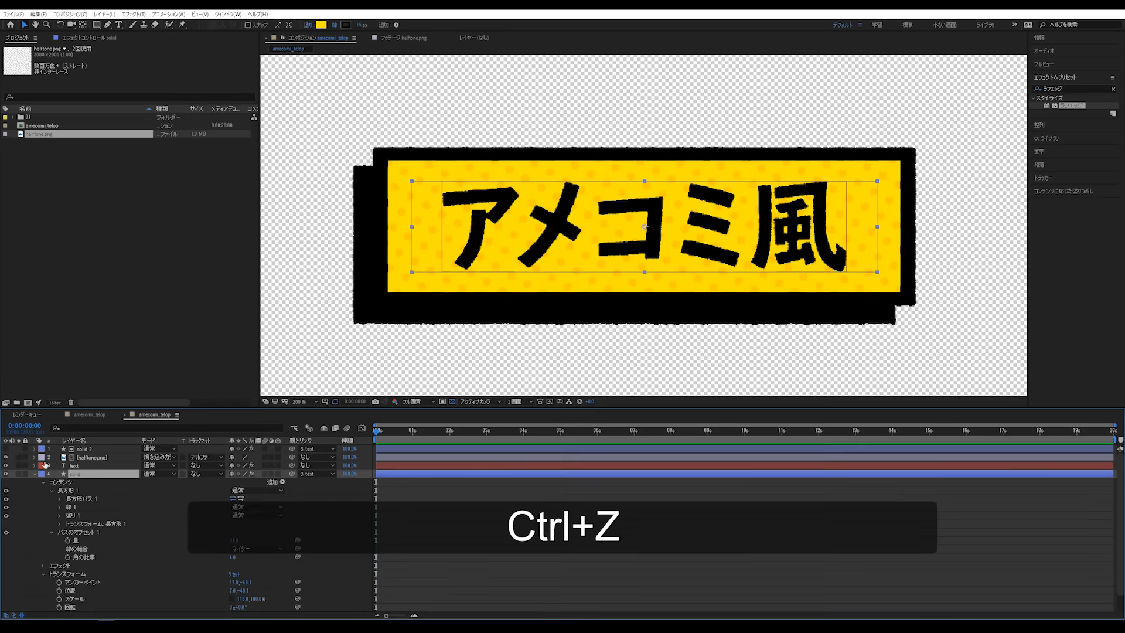
Link the パスのオフセット 量 of solid 2 to that of the solid layer by pasting it as a property link
left_click(34, 449)
left_click(43, 457)
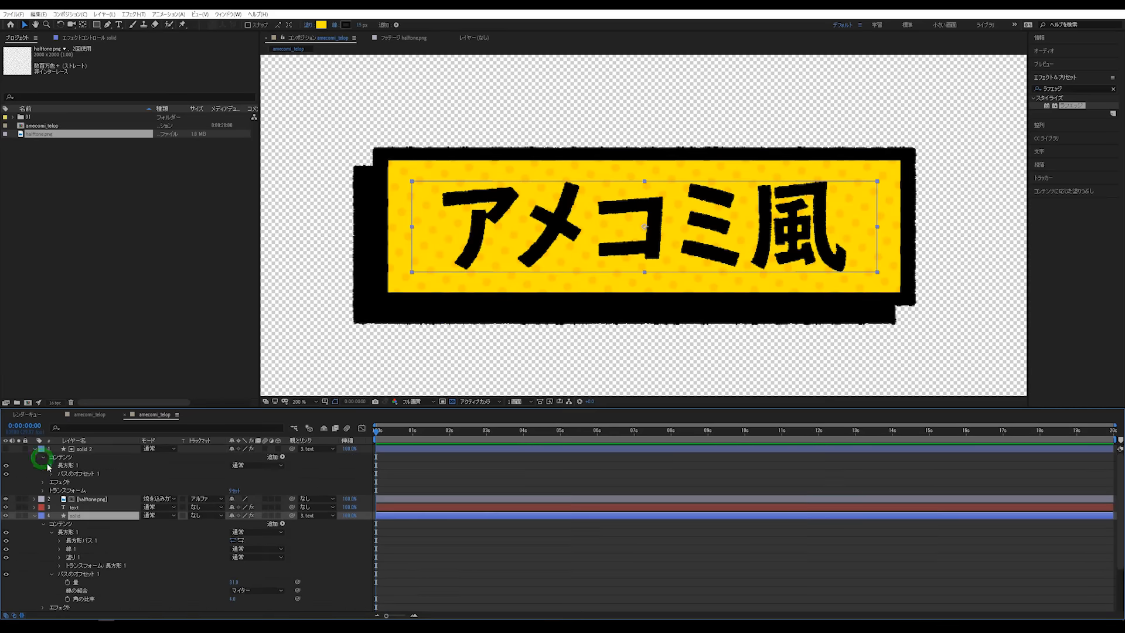
left_click(52, 473)
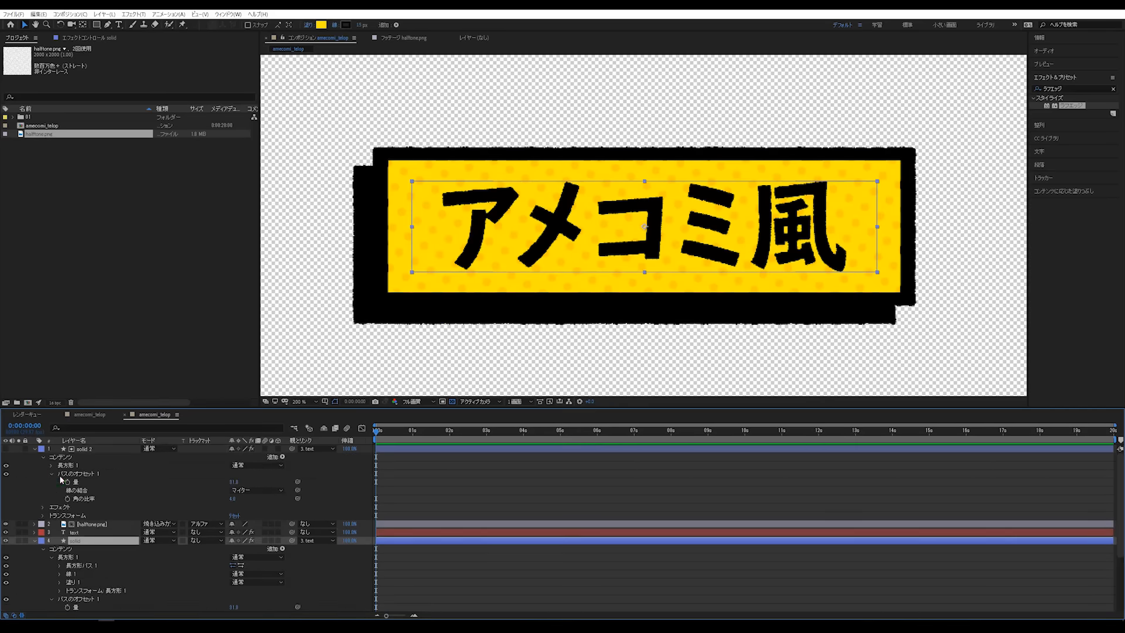
scroll(140, 523, "down", 3)
left_click(75, 534)
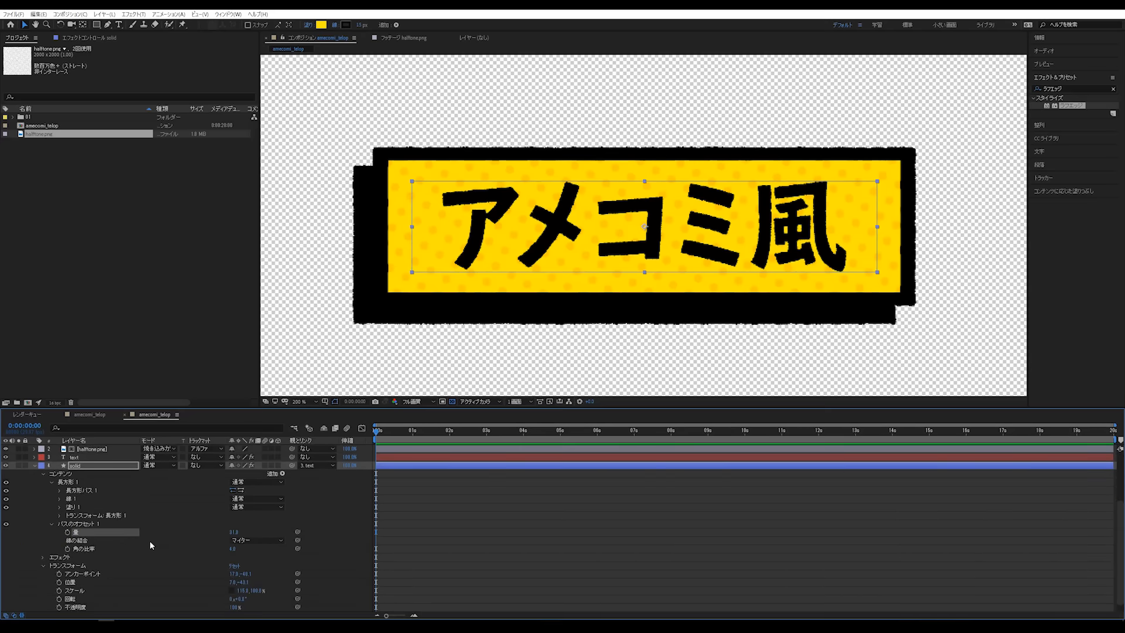
key("ctrl+alt+c")
scroll(149, 540, "up", 3)
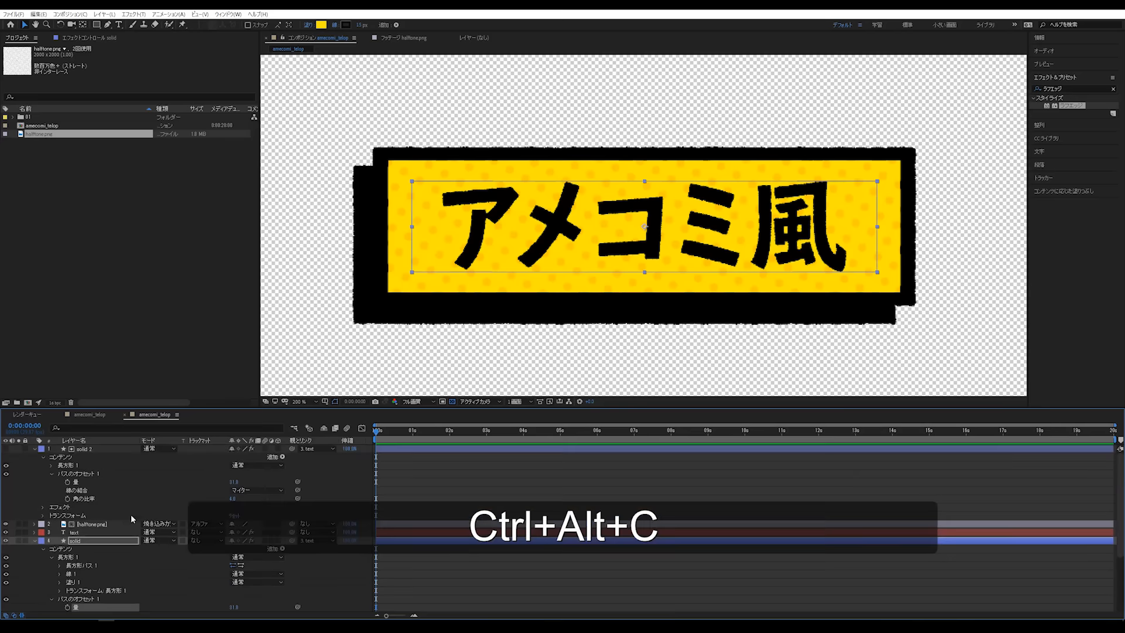
left_click(76, 481)
key("ctrl+v")
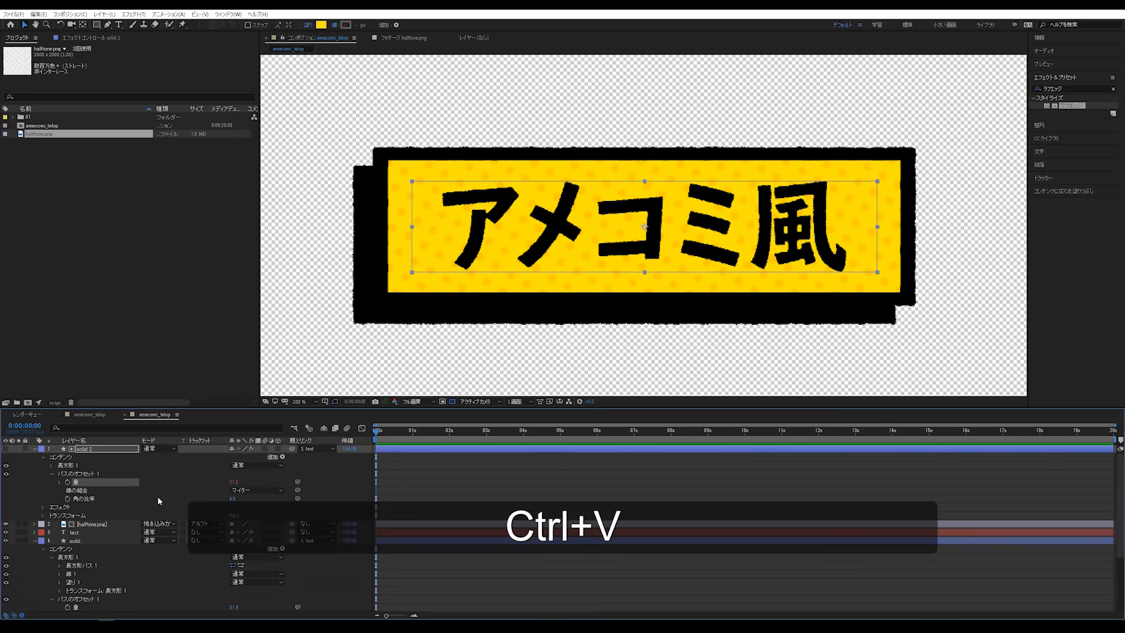
Link the スケール of solid 2 to the solid layer's スケール with a pasted property link, and collapse both layers' properties
scroll(227, 470, "down", 1)
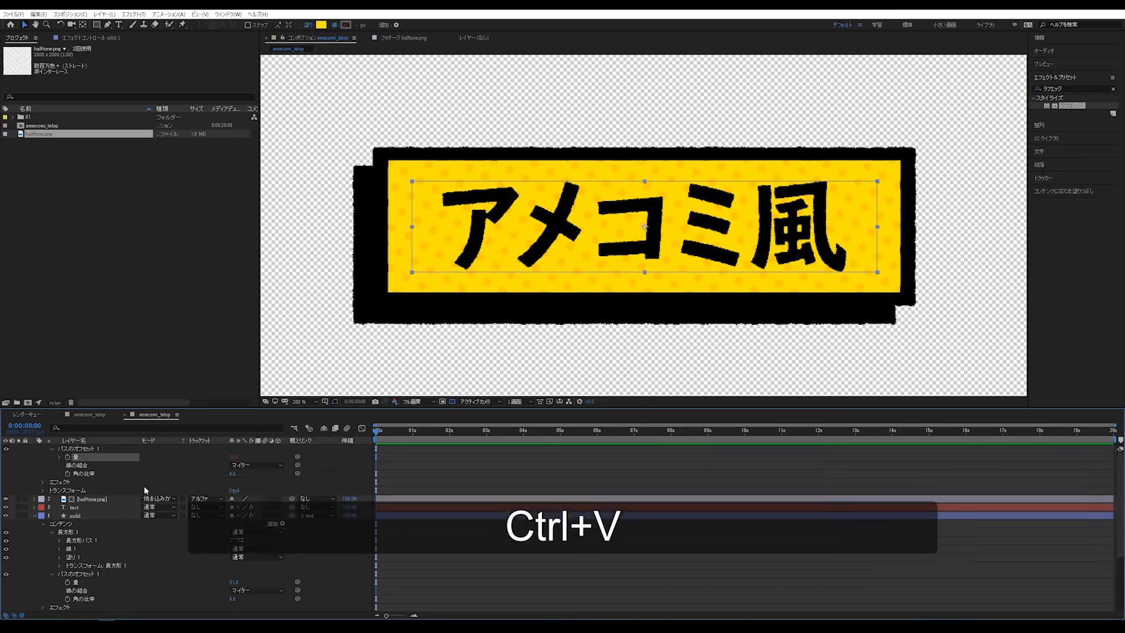
scroll(126, 533, "down", 2)
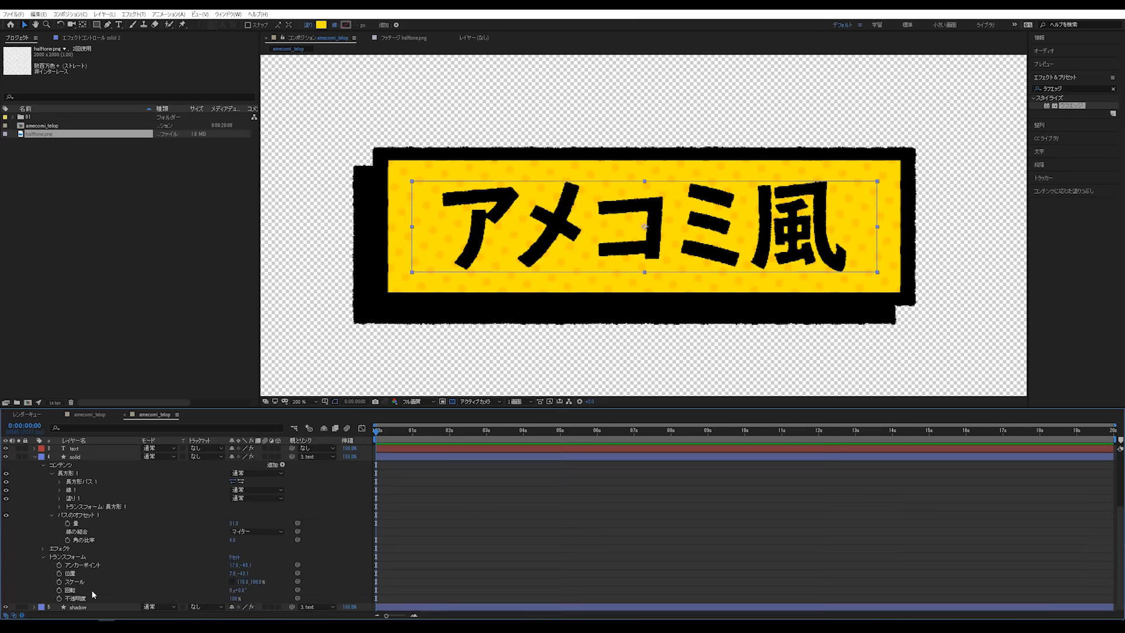
left_click(79, 582)
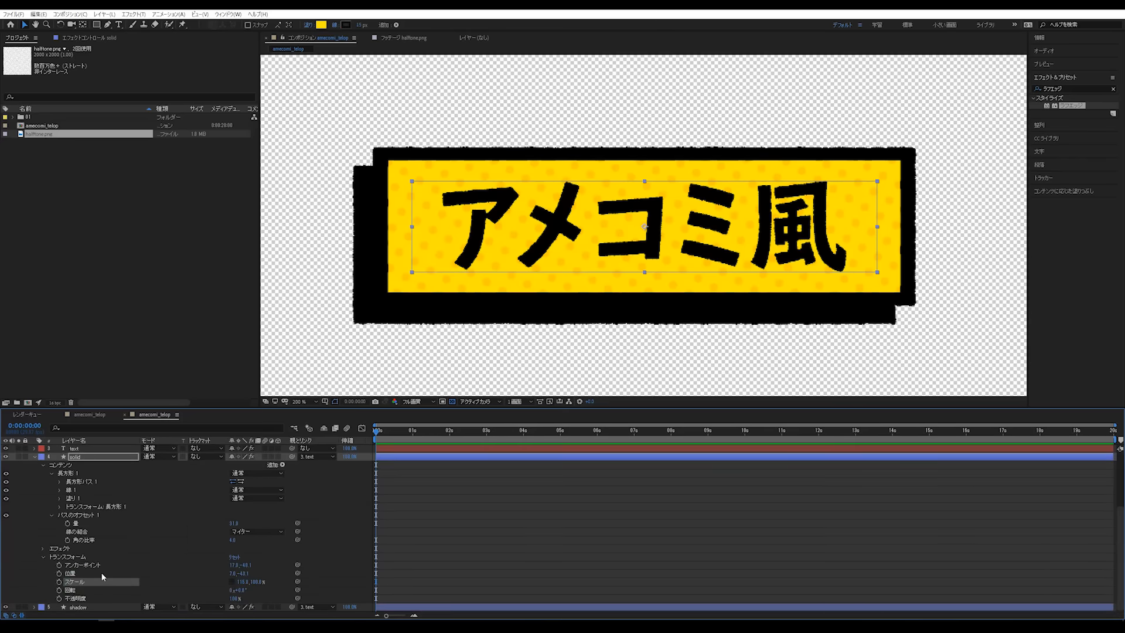
key("ctrl+alt+c")
scroll(102, 571, "up", 3)
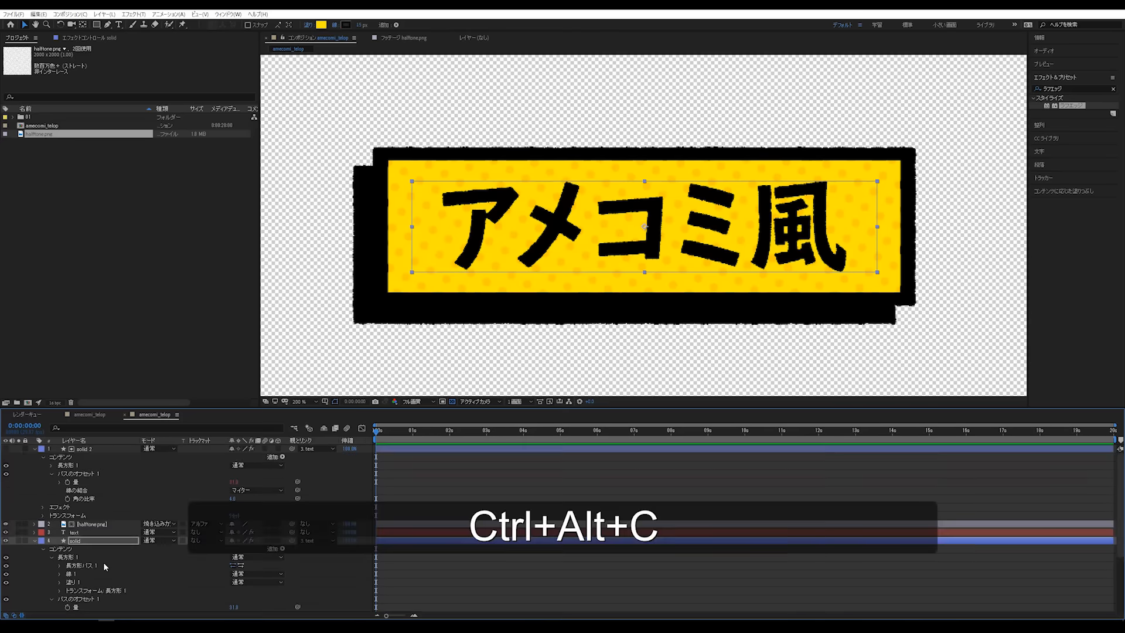
left_click(42, 515)
left_click(77, 540)
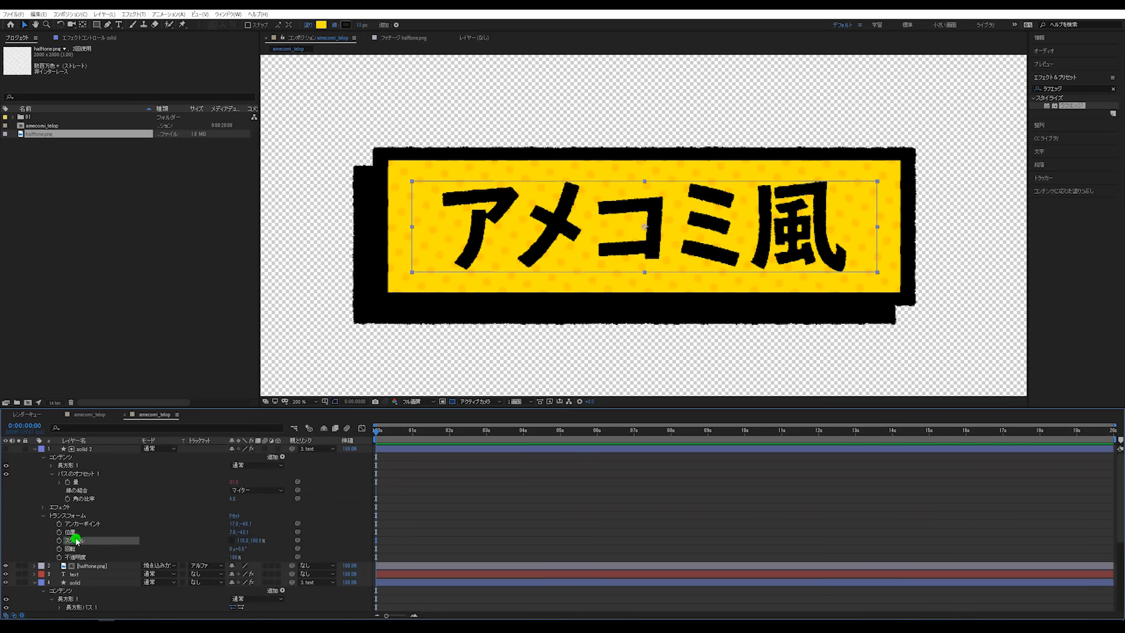
key("ctrl+v")
left_click(470, 492)
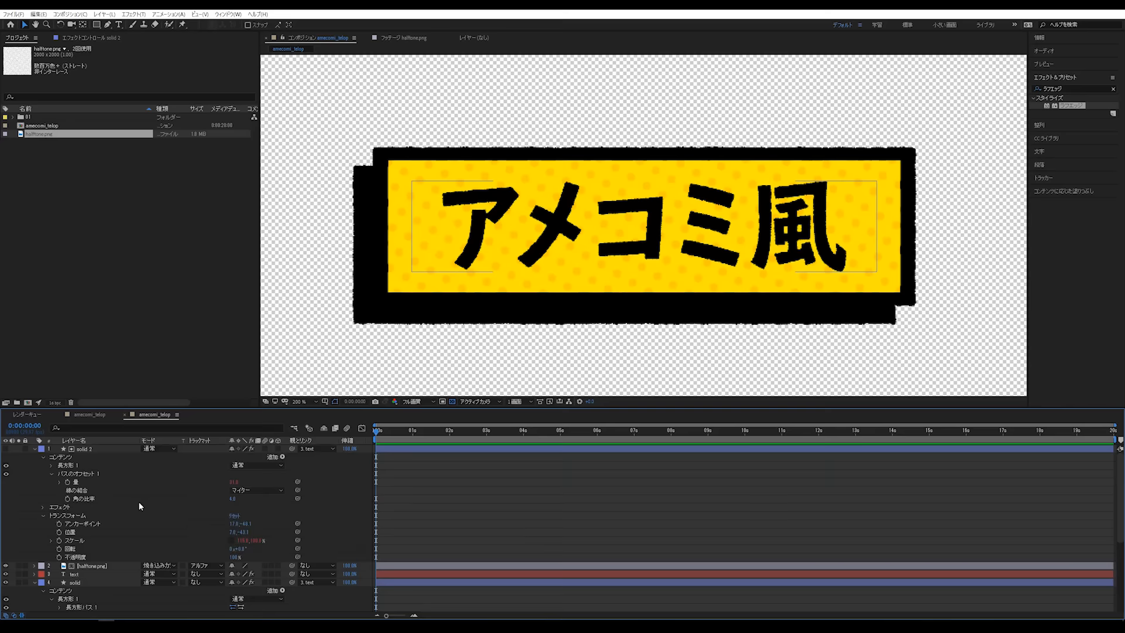
left_click(34, 449)
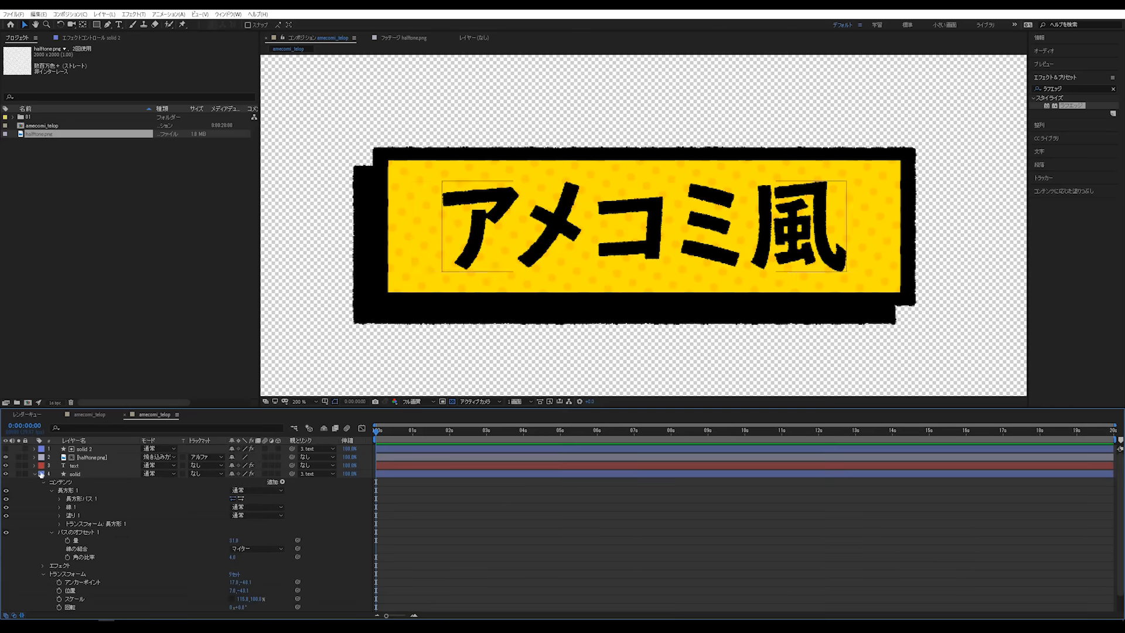
left_click(34, 473)
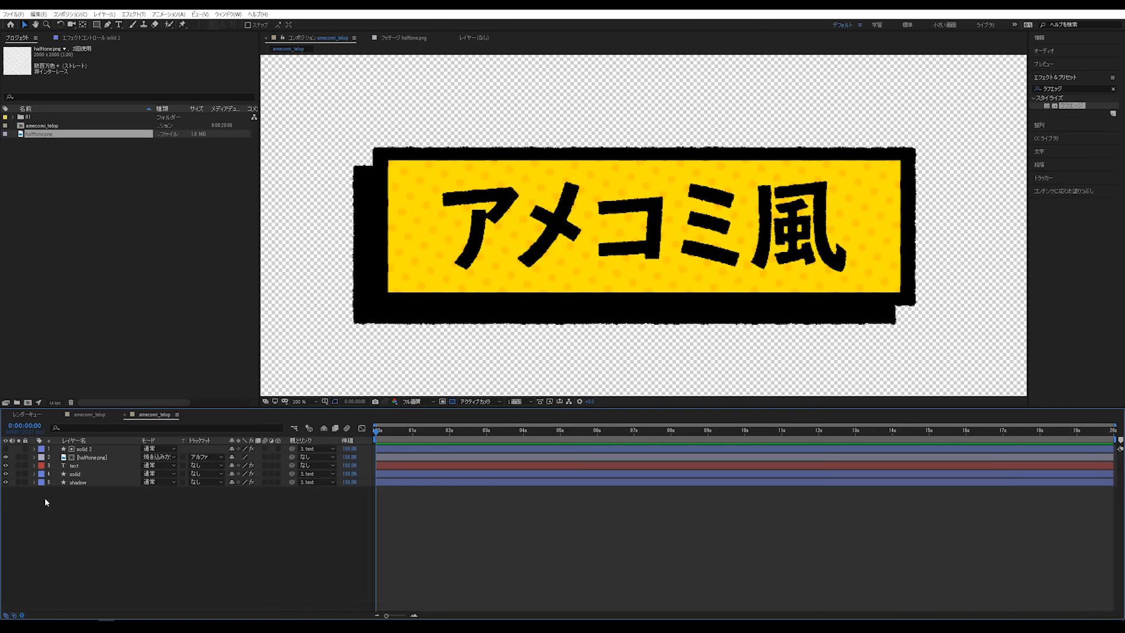
Extend the caption text with the Type tool so that it reads アメコミ風のテロップ
scroll(570, 263, "down", 1)
scroll(705, 272, "up", 1)
scroll(693, 257, "down", 1)
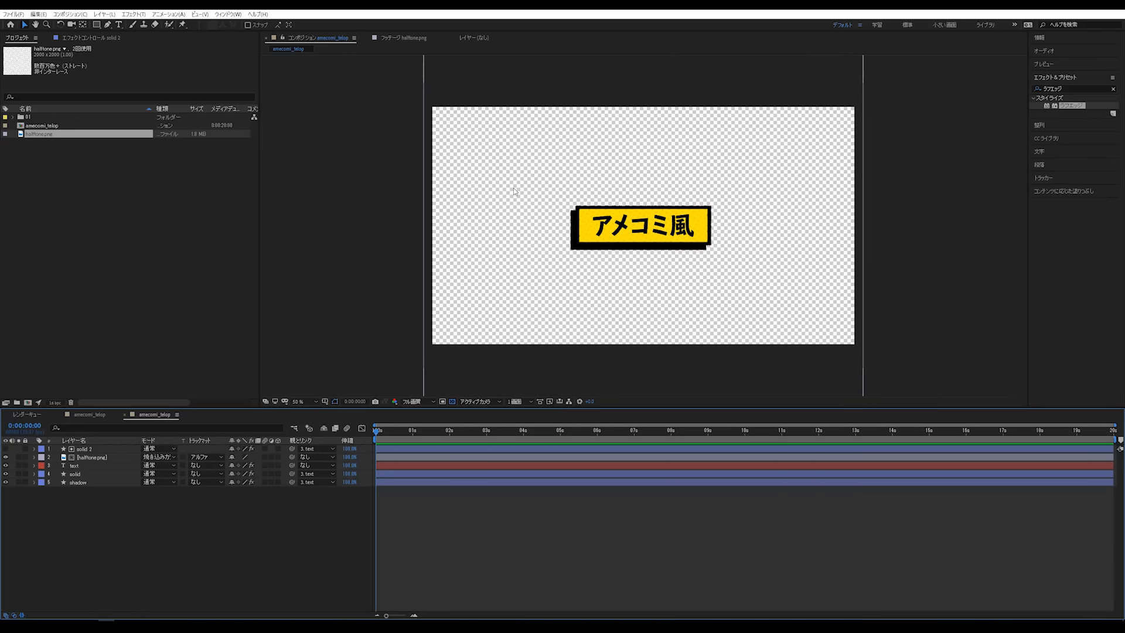
left_click(119, 24)
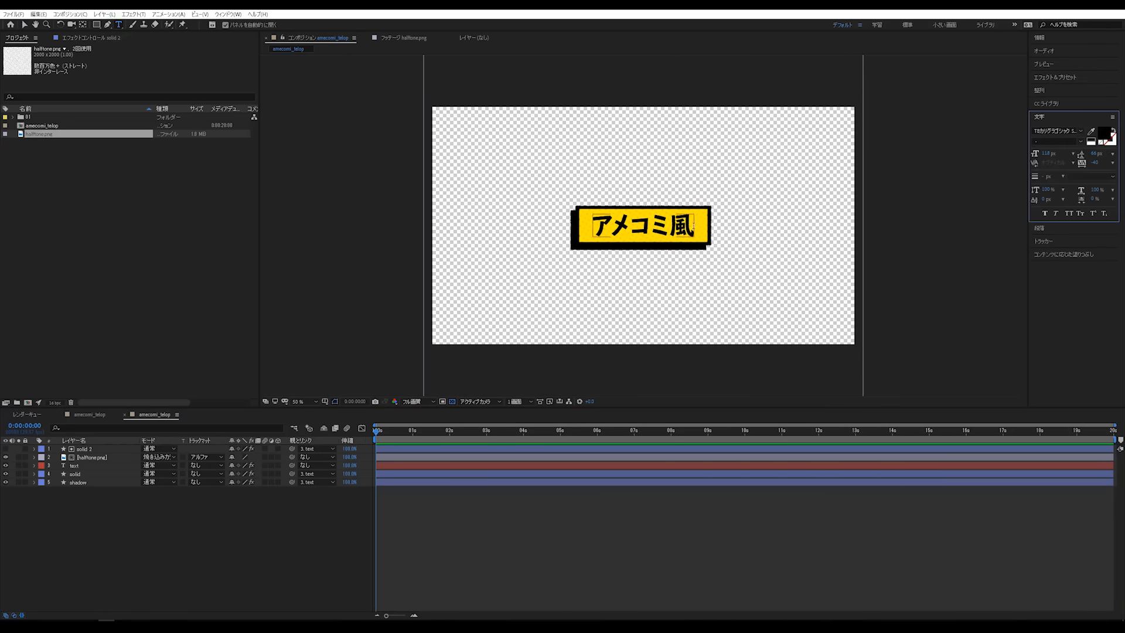
left_click(688, 225)
type("の")
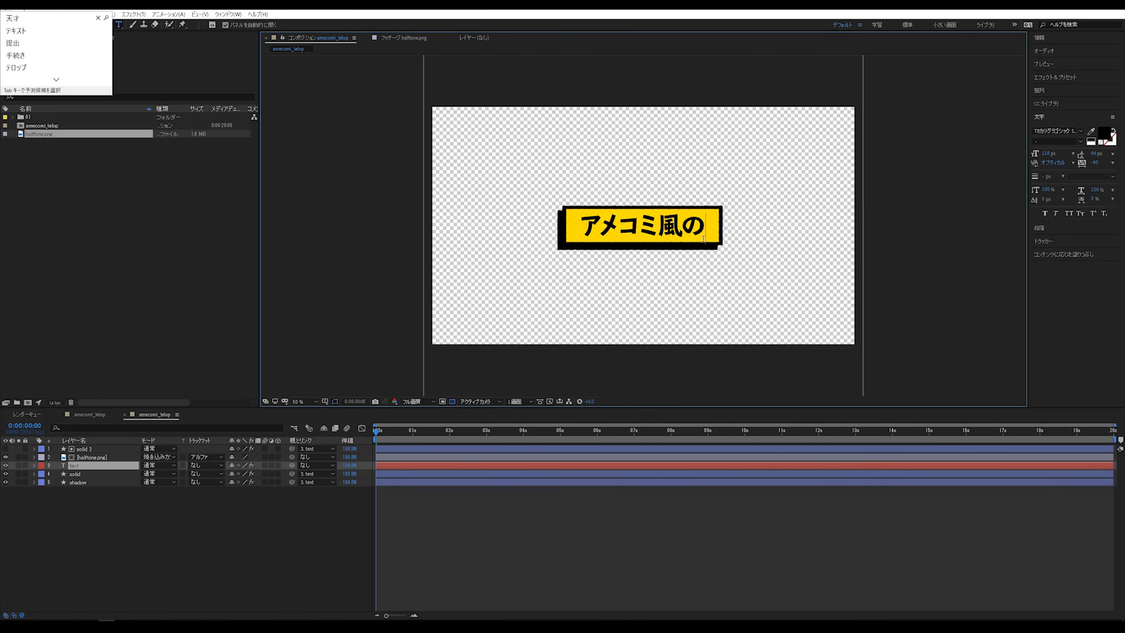
type("テロップ")
key("Return")
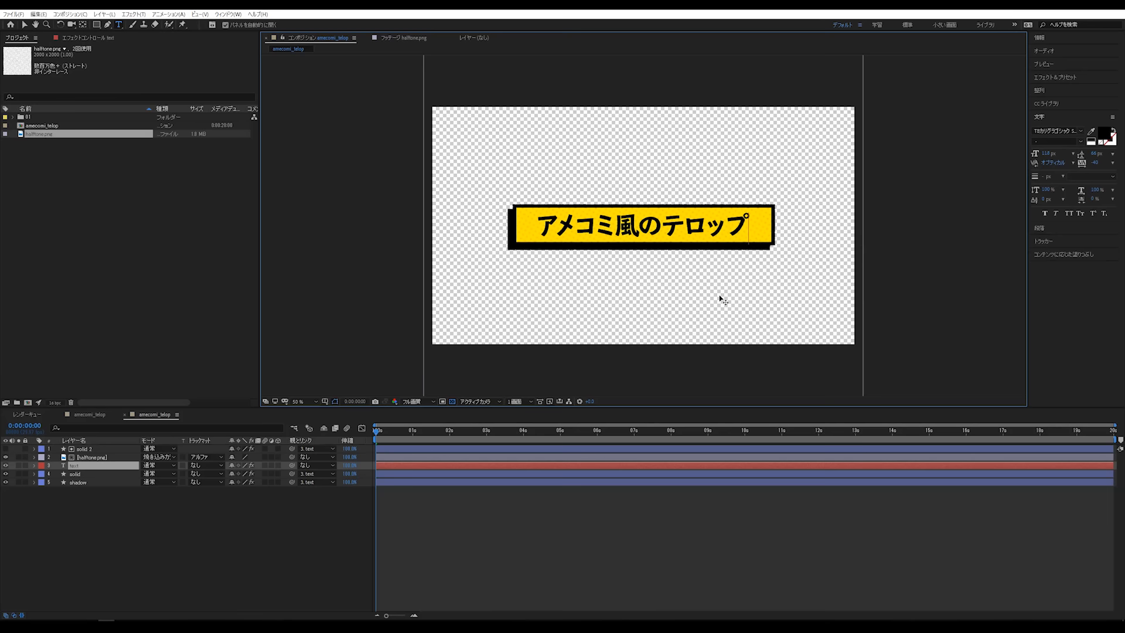
Finish editing the caption text and increase its font size until it spans most of the composition's width
left_click_drag(1051, 153, 1066, 153)
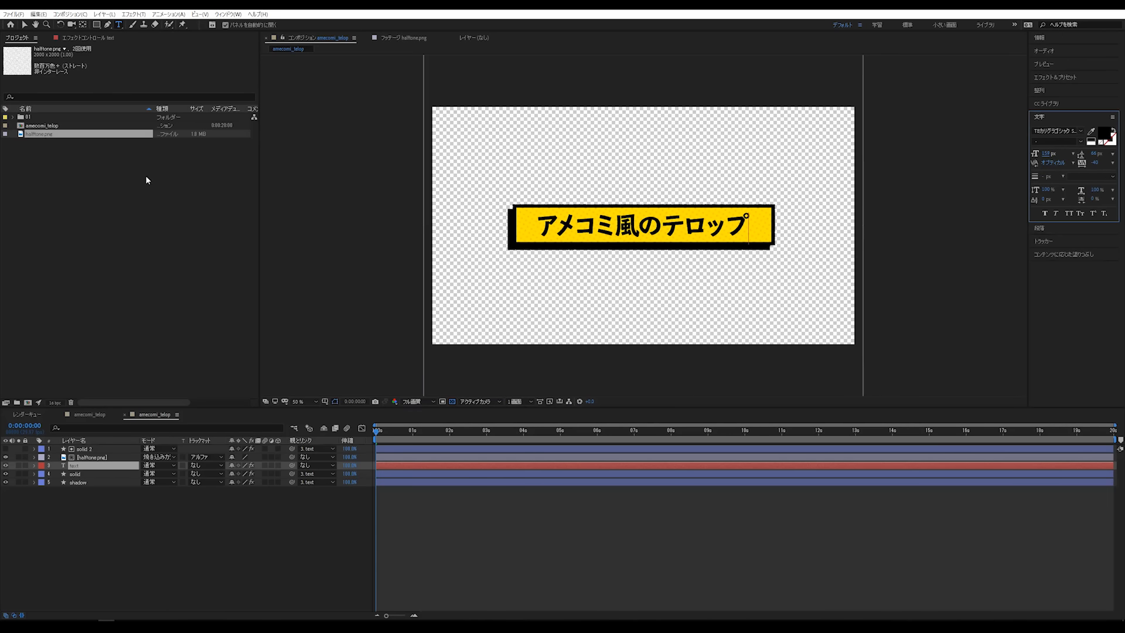
left_click(24, 25)
left_click(1050, 155)
left_click_drag(1050, 155, 1072, 153)
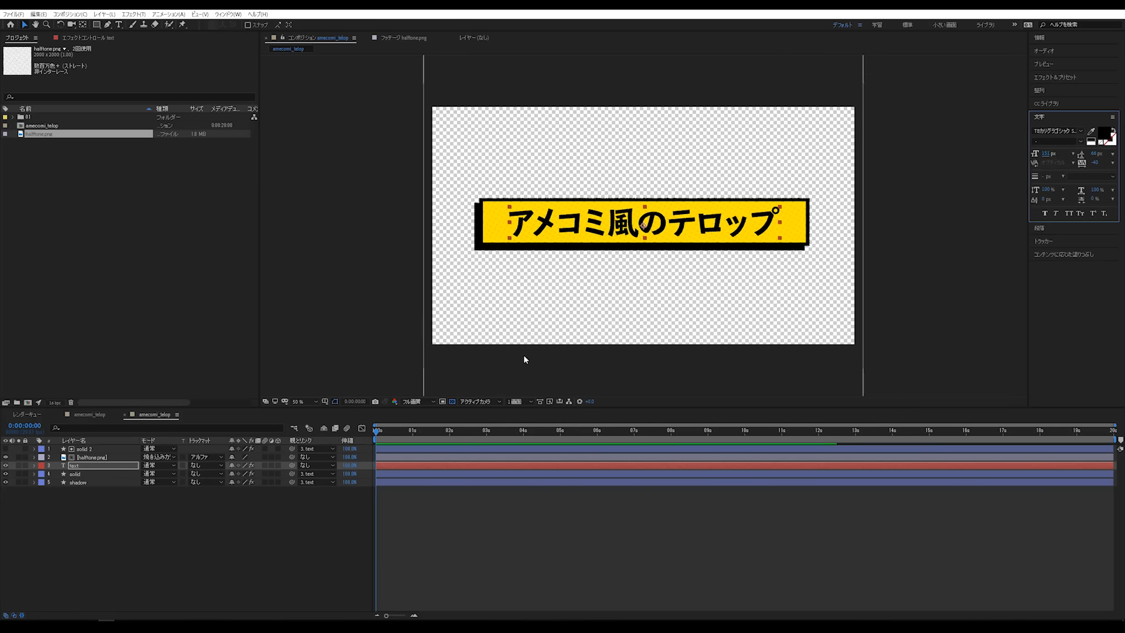
Reduce the caption text's font size to 80 px
left_click_drag(1046, 157, 1017, 168)
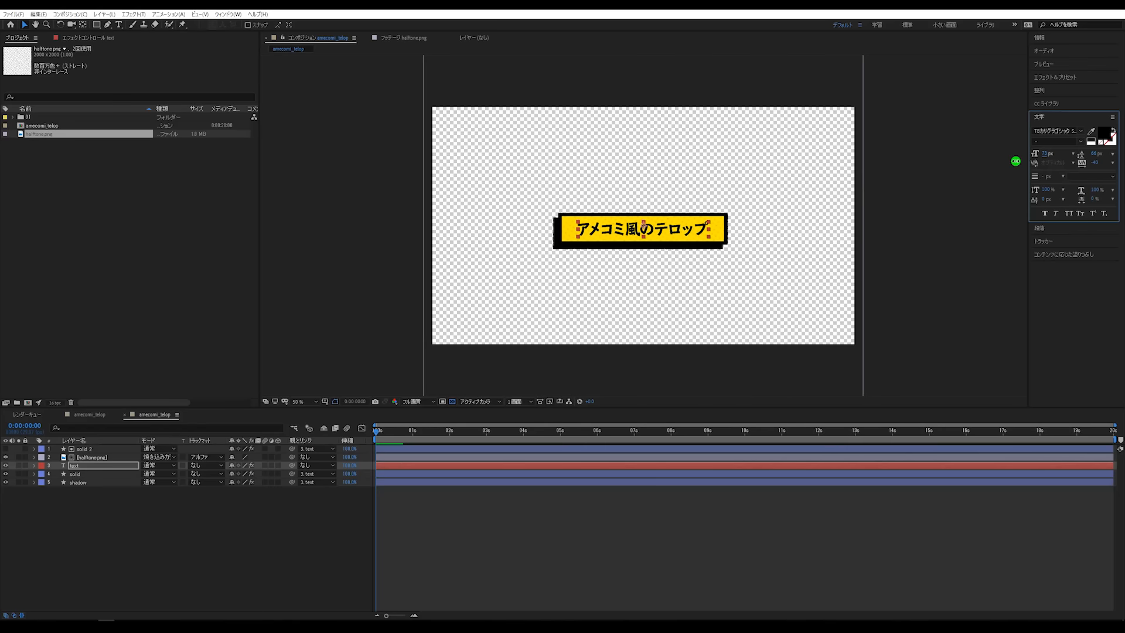
left_click(1049, 154)
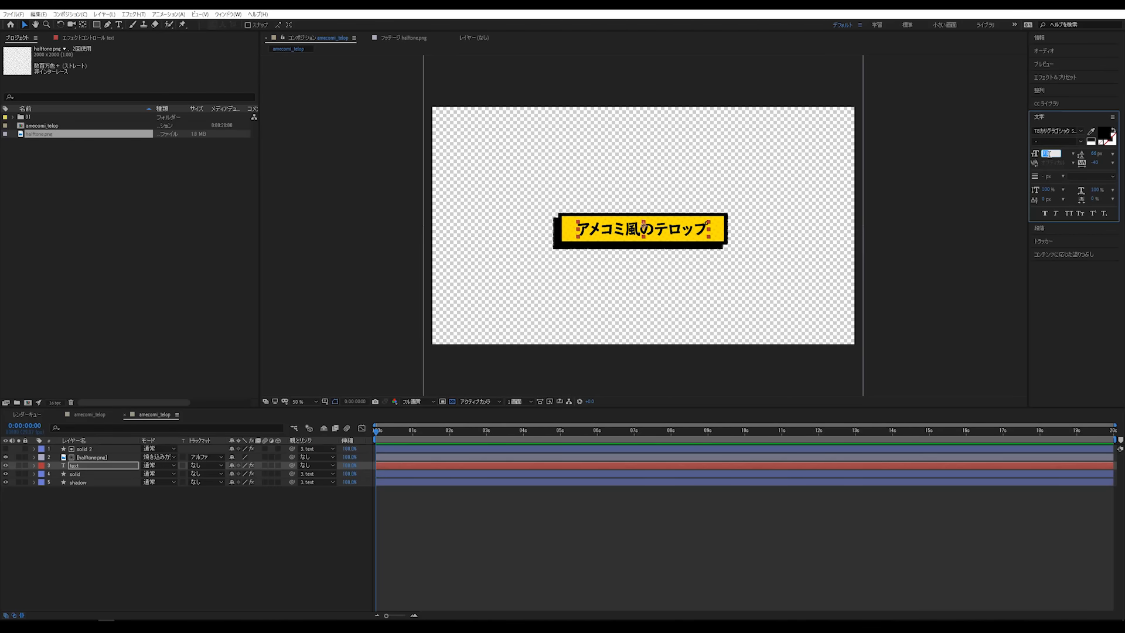
type("80")
key("Return")
left_click(762, 562)
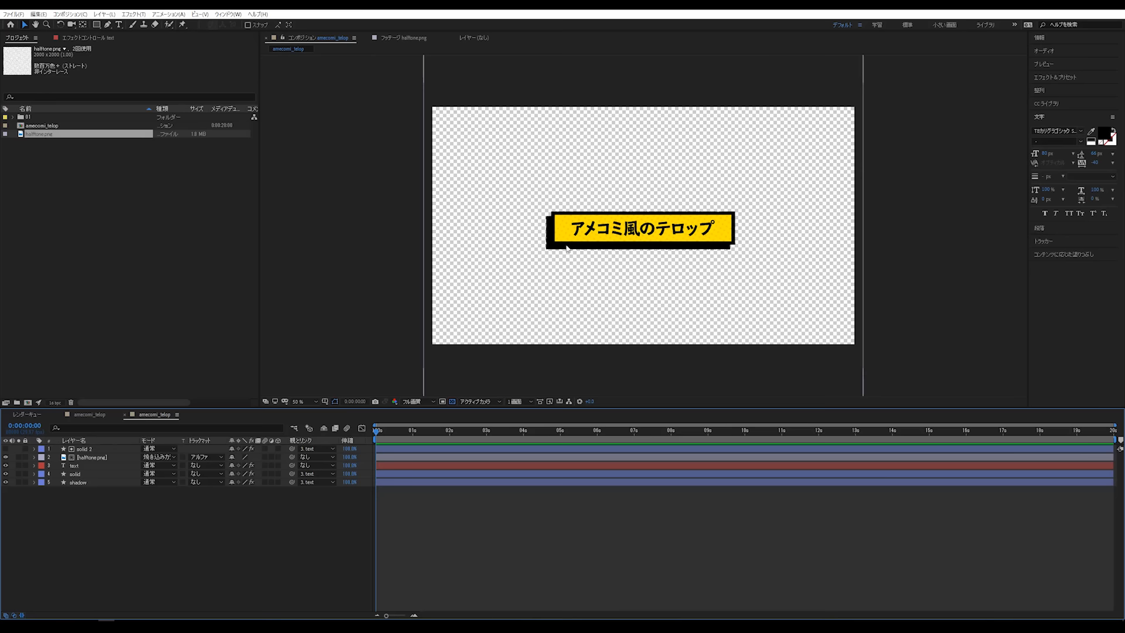
Set the font size of the text layer to 90 px and deselect the layer
left_click(119, 25)
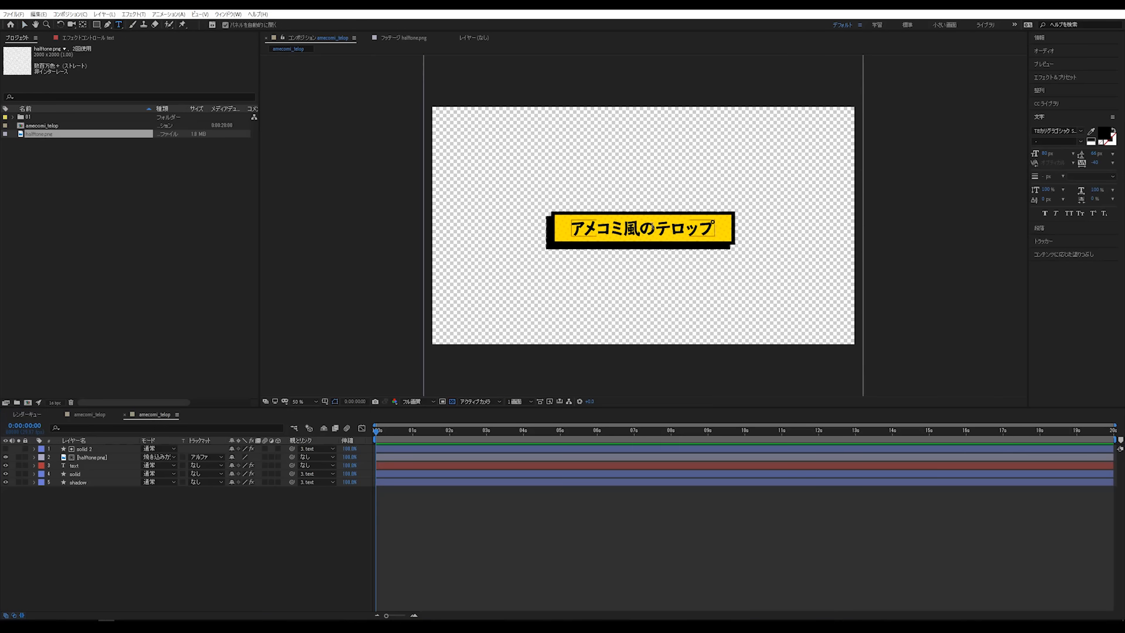
left_click(24, 25)
left_click_drag(1046, 155, 1054, 155)
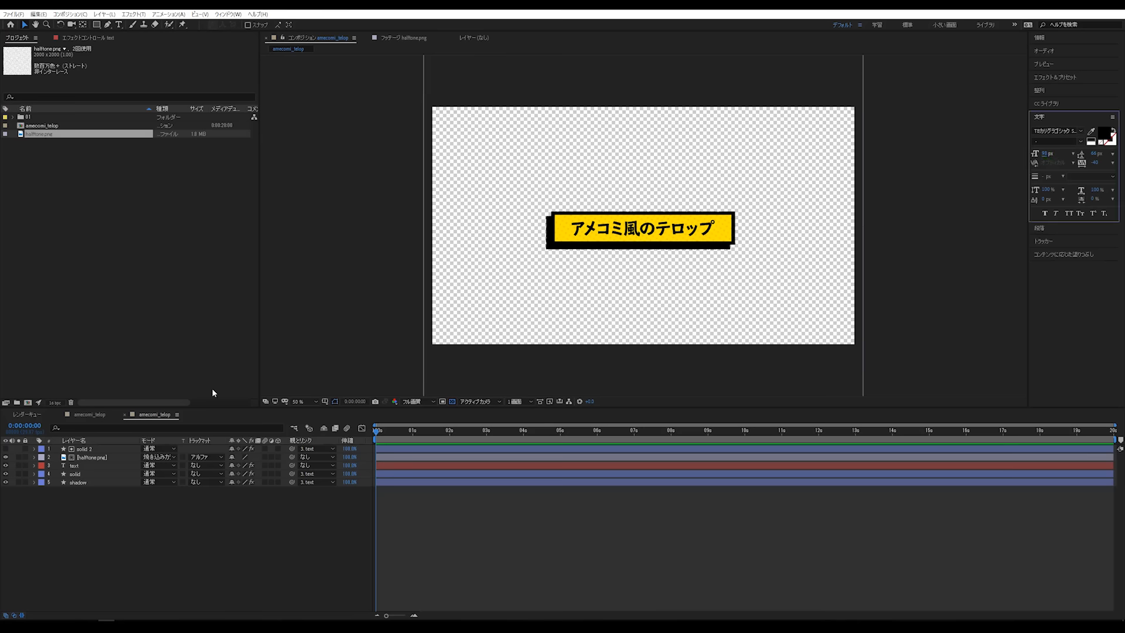
left_click(87, 464)
left_click(1045, 154)
type("90")
key("Return")
key("Return")
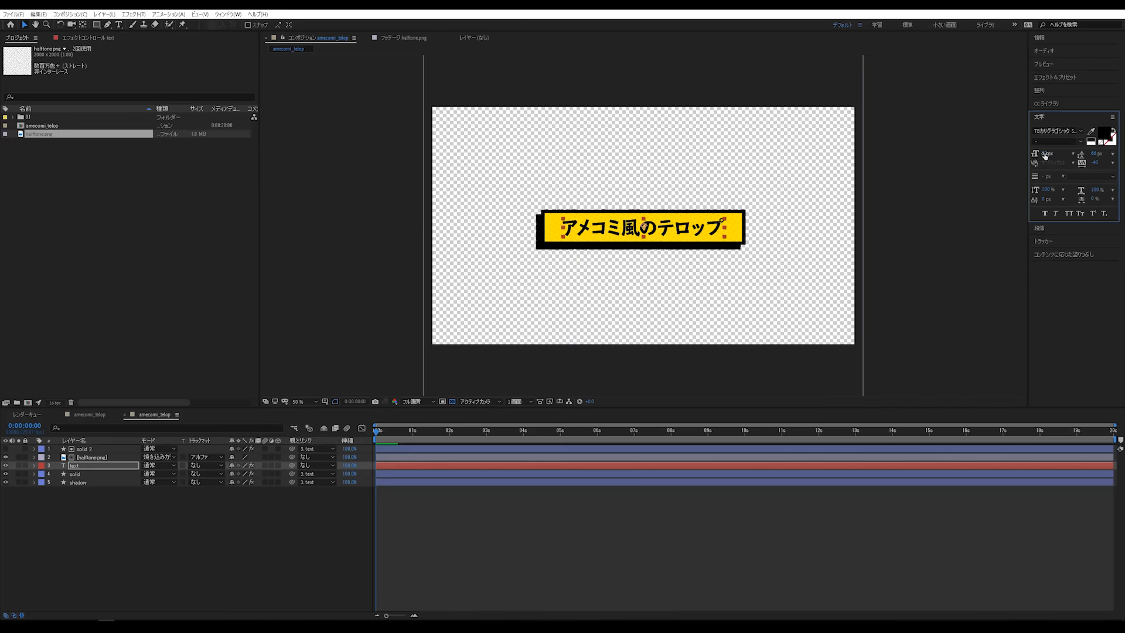
left_click(731, 603)
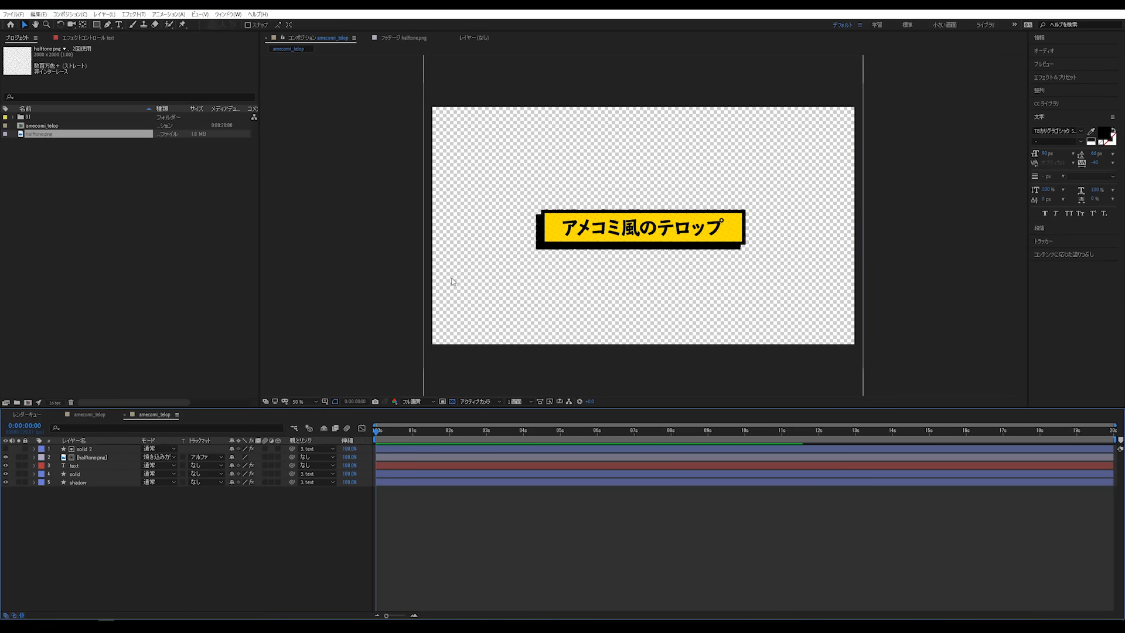
Bring up the エッセンシャルグラフィックス workspace area and widen it
left_click(227, 14)
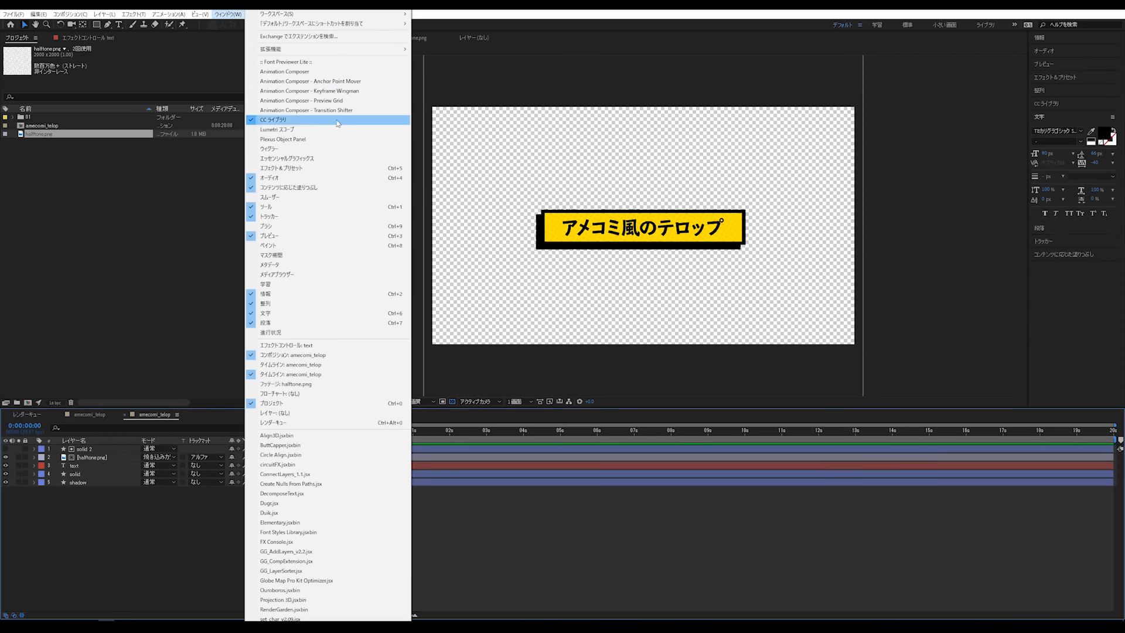
left_click(311, 161)
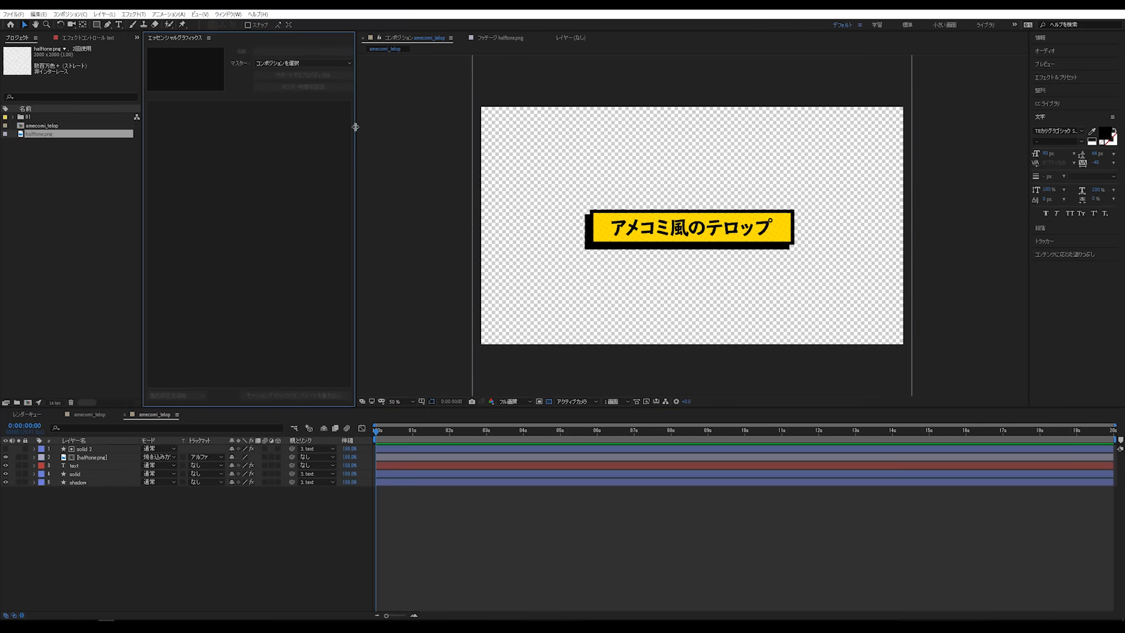
left_click_drag(355, 126, 412, 118)
left_click(230, 15)
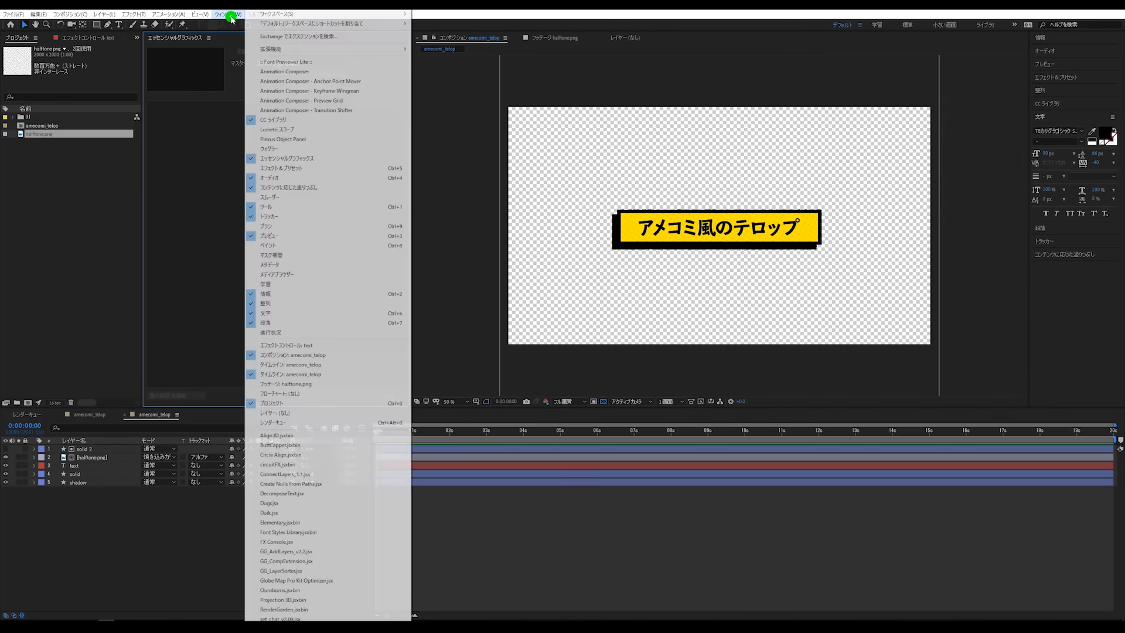
key("Escape")
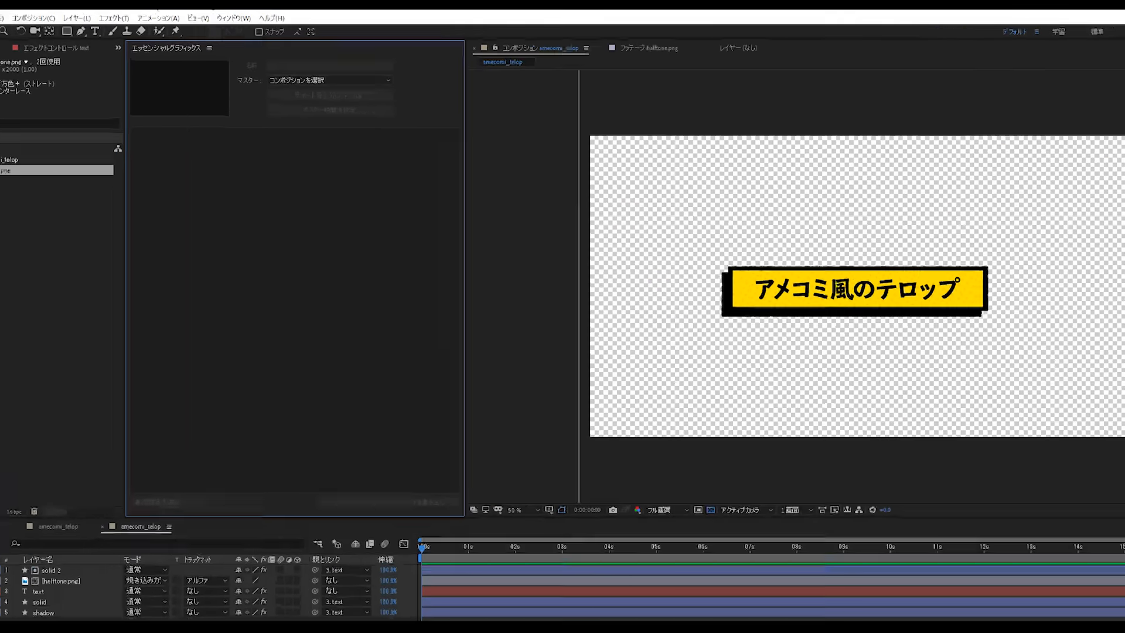
left_click(232, 16)
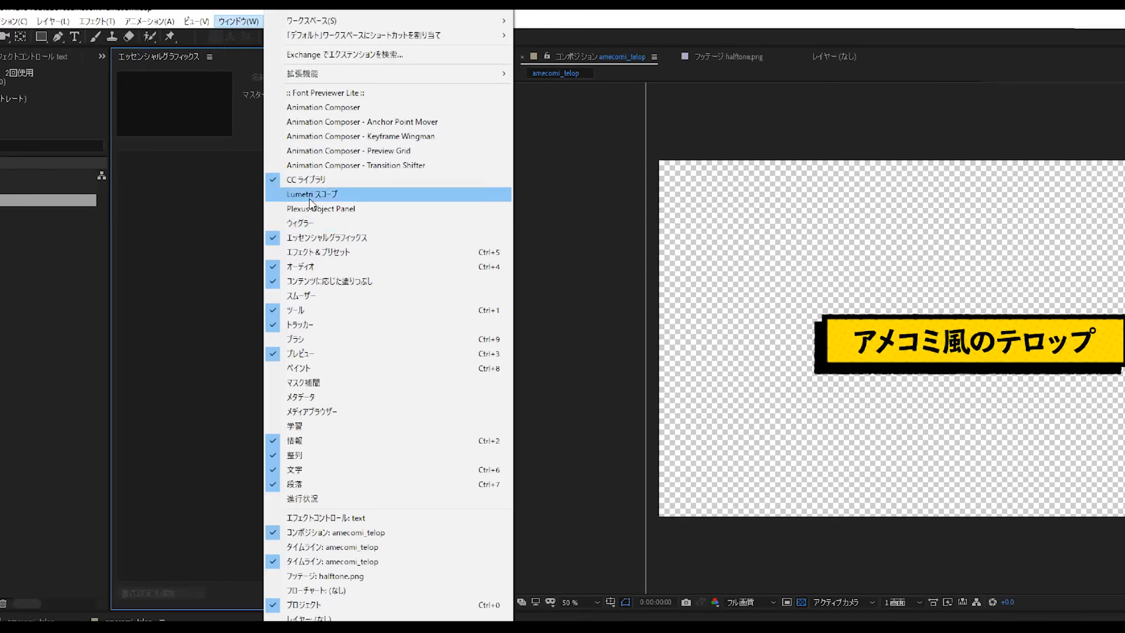
left_click(217, 217)
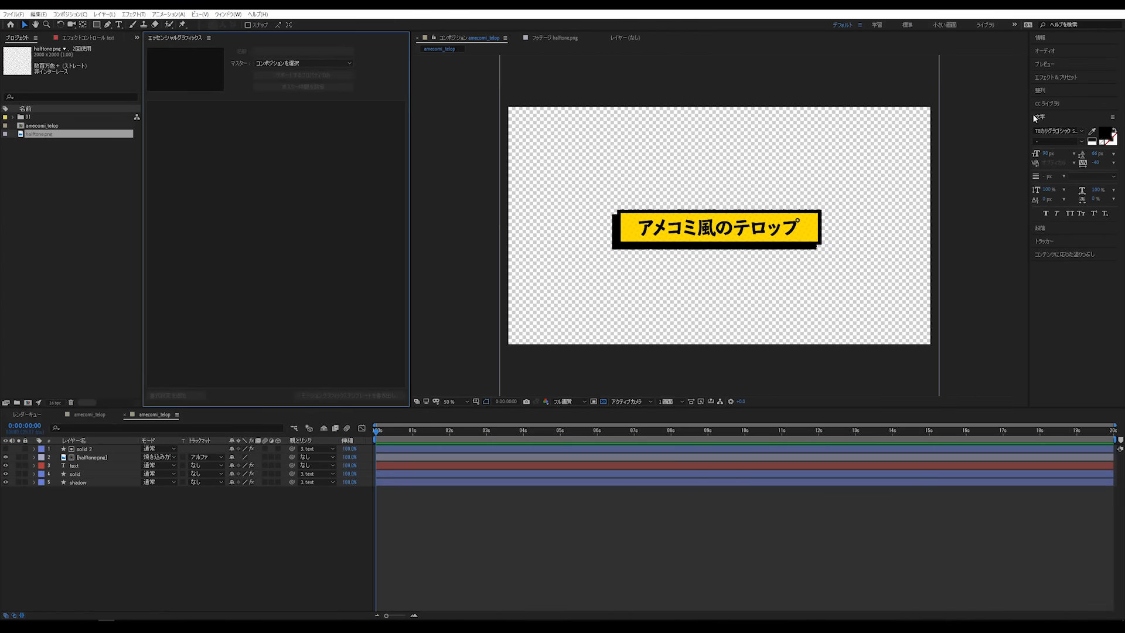
Choose the amecomi_telop composition as the マスター for the essential graphics
left_click_drag(582, 132, 545, 120)
left_click(296, 64)
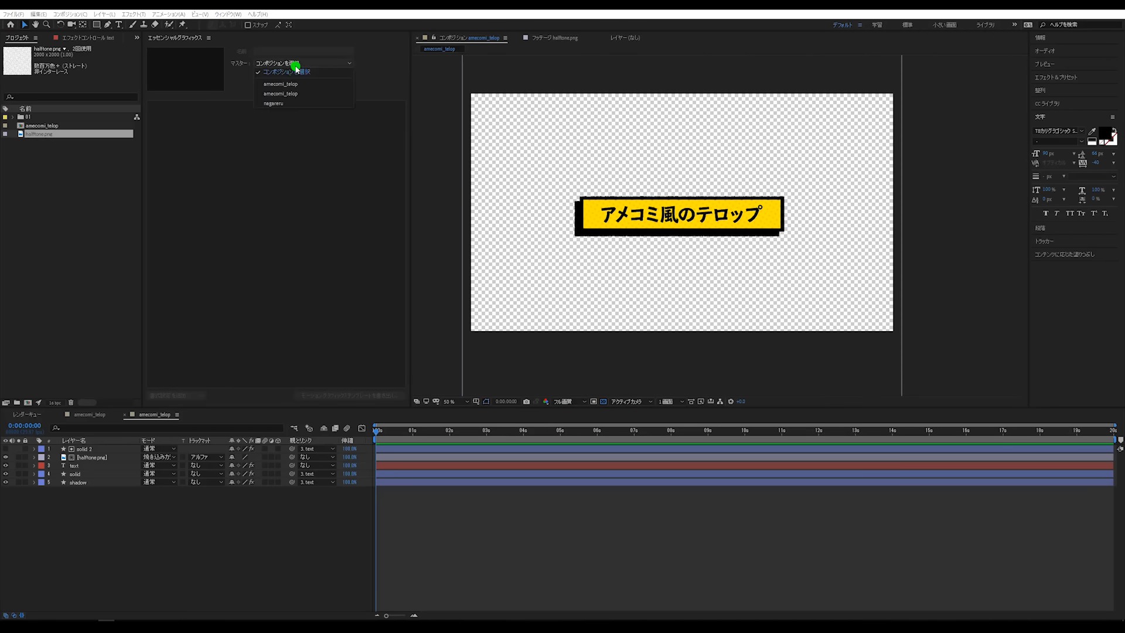
left_click(286, 154)
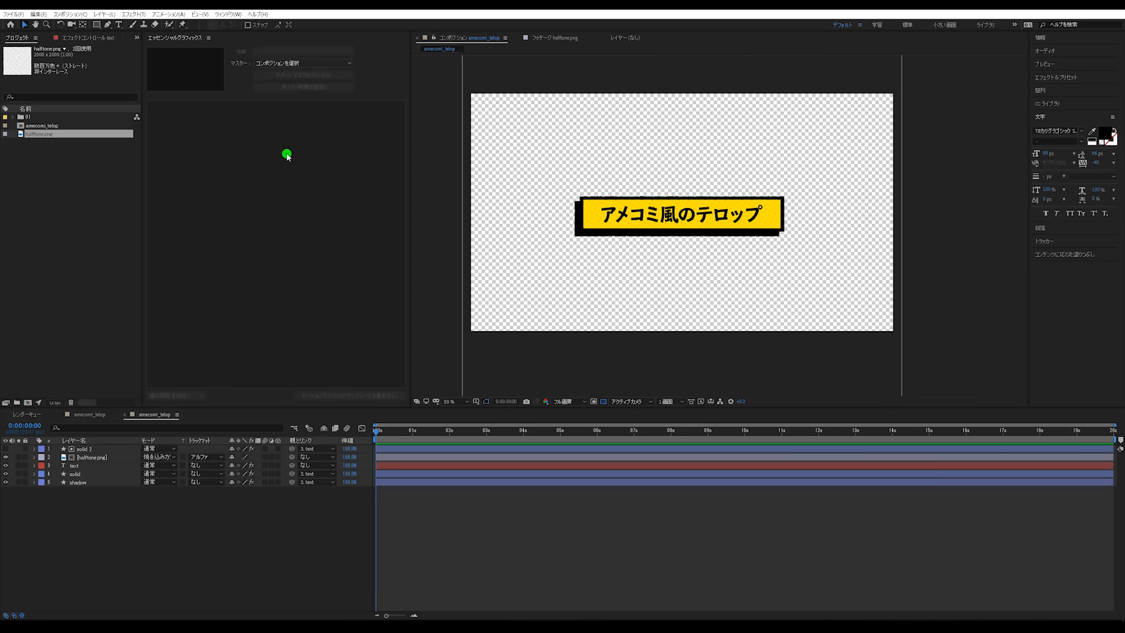
left_click(44, 126)
left_click(276, 63)
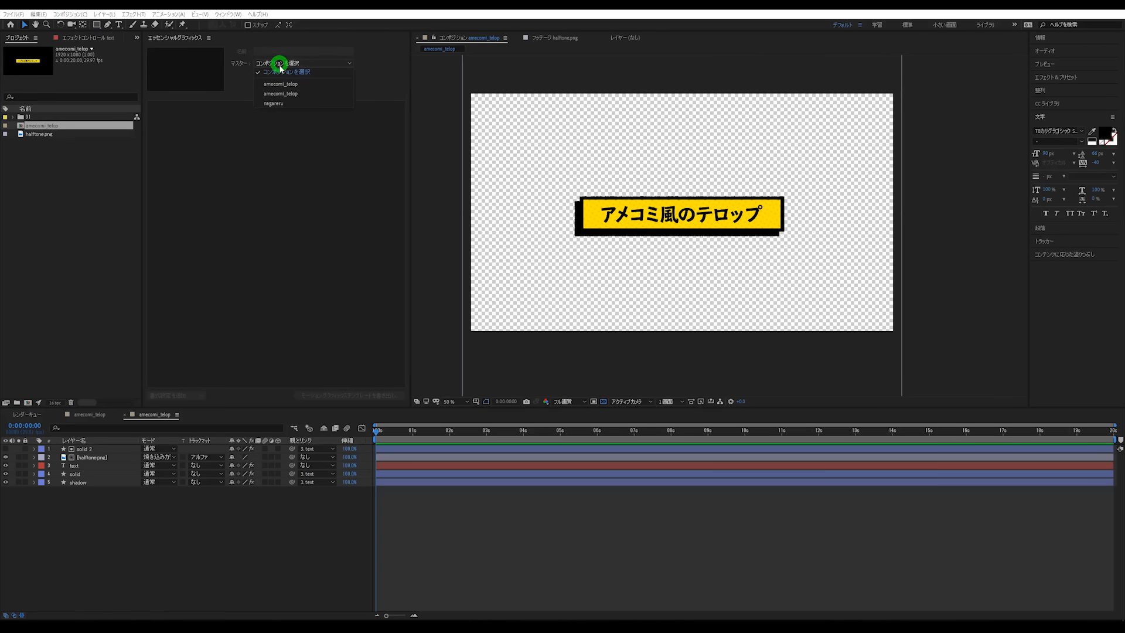
left_click(307, 94)
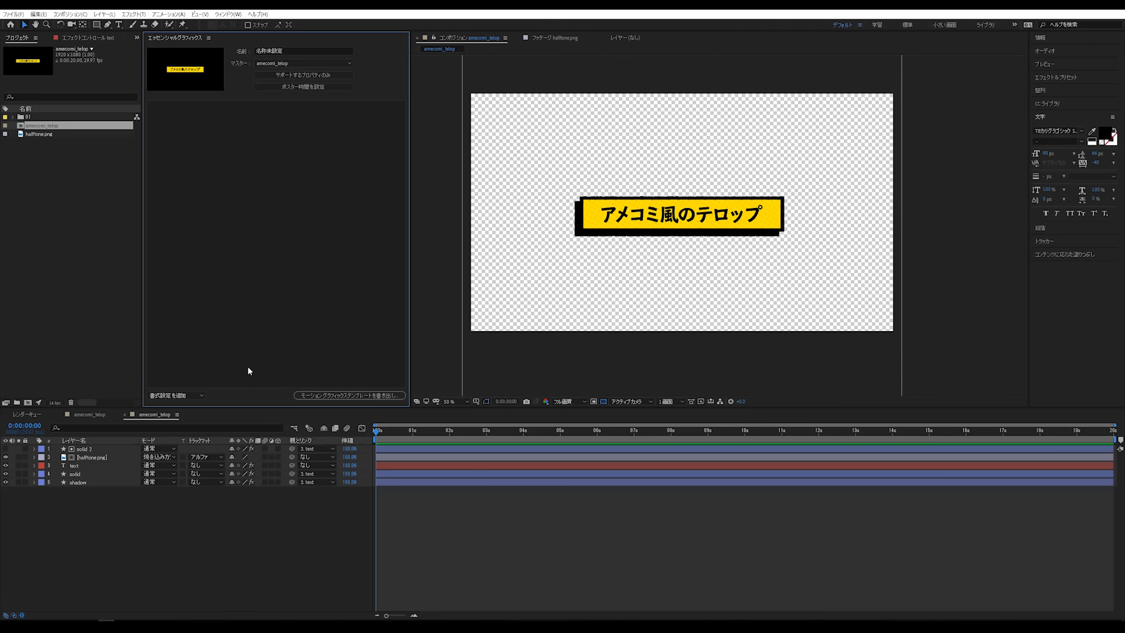
Add the text layer's ソーステキスト property to the essential graphics as an editable control
left_click(34, 465)
left_click(43, 475)
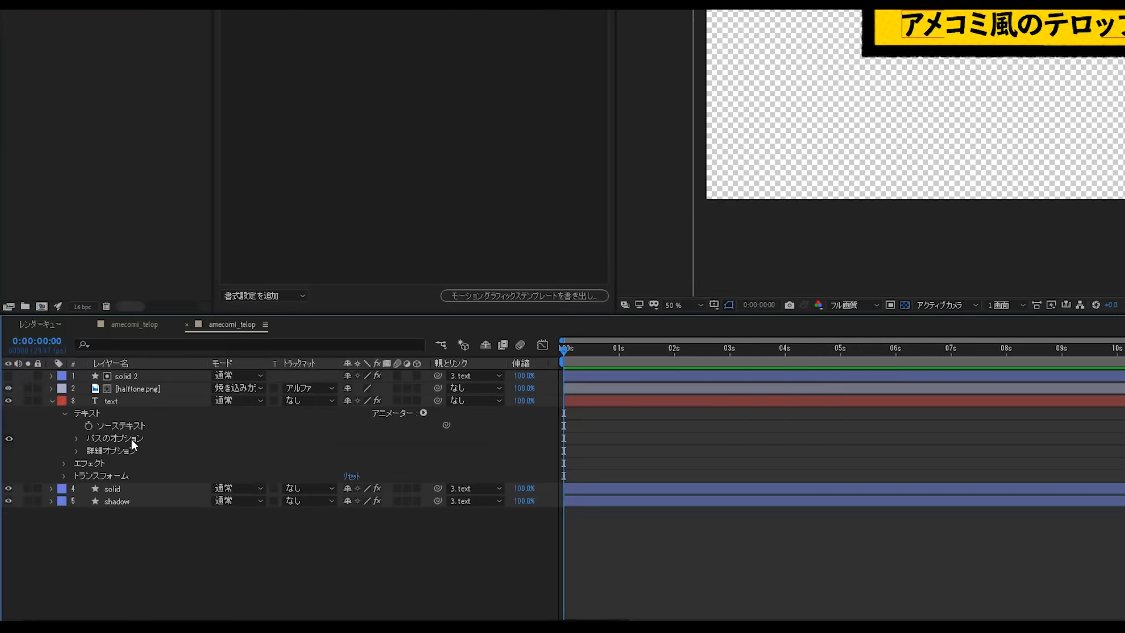
left_click(75, 481)
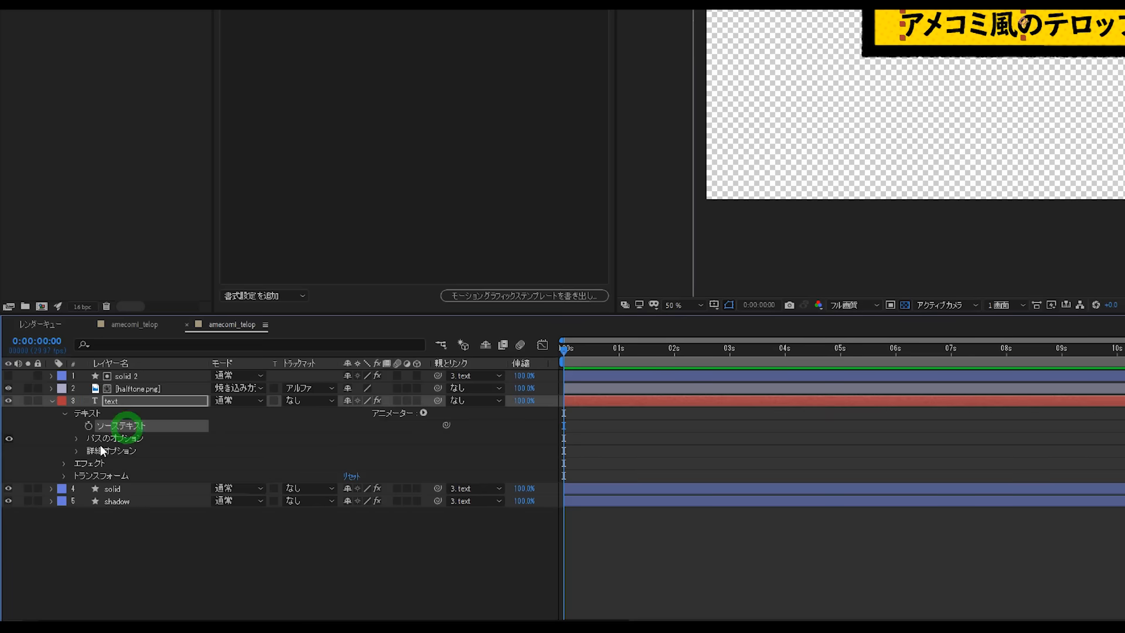
left_click_drag(111, 424, 362, 152)
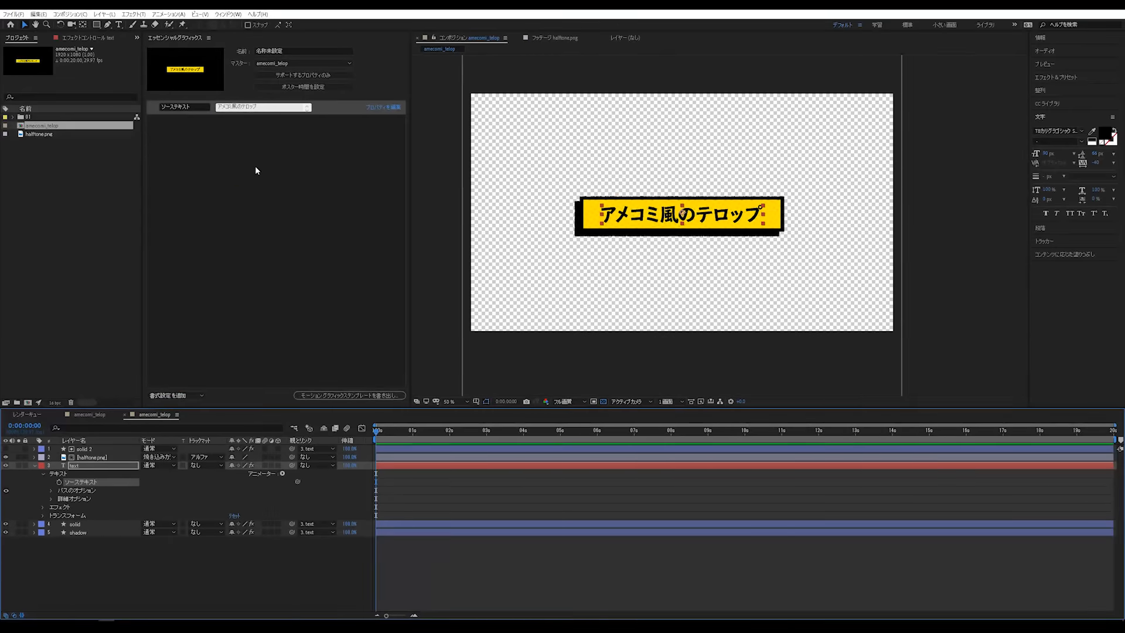
left_click(327, 126)
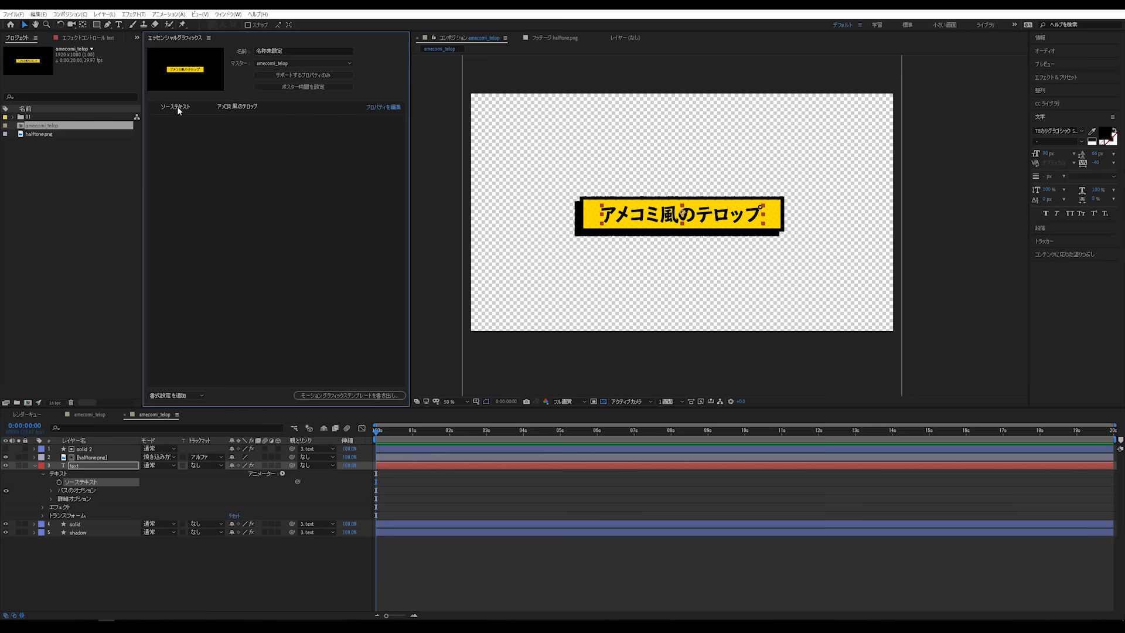
left_click(232, 105)
left_click(251, 167)
Add the text layer's 位置 and 回転 transform properties to the essential graphics and collapse the layer
left_click(42, 516)
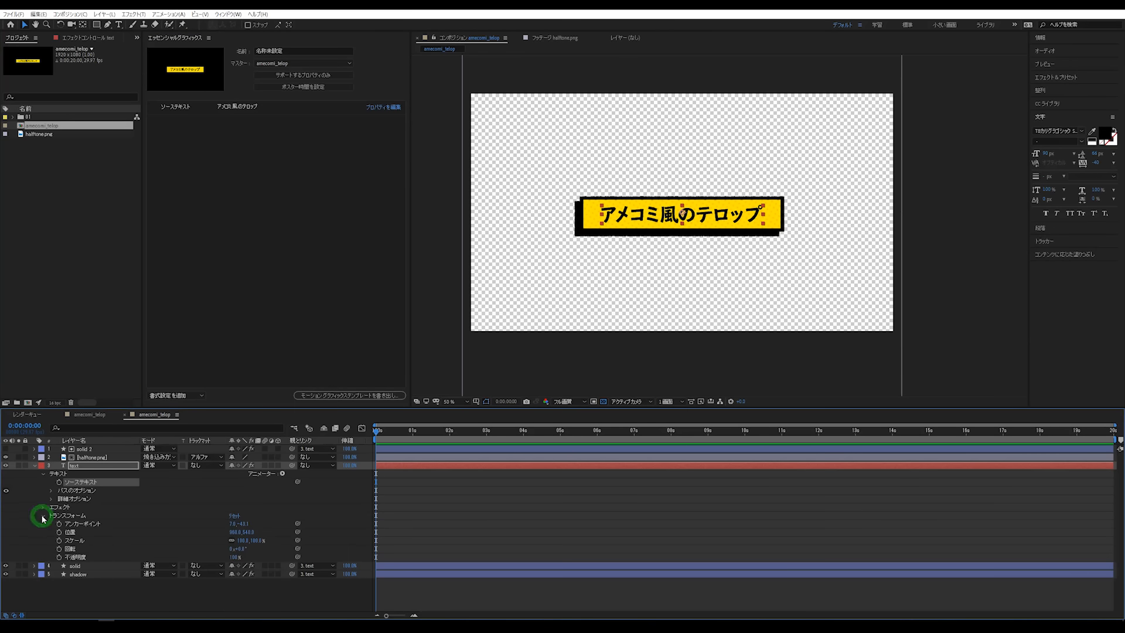
left_click(73, 533)
left_click_drag(73, 535, 218, 274)
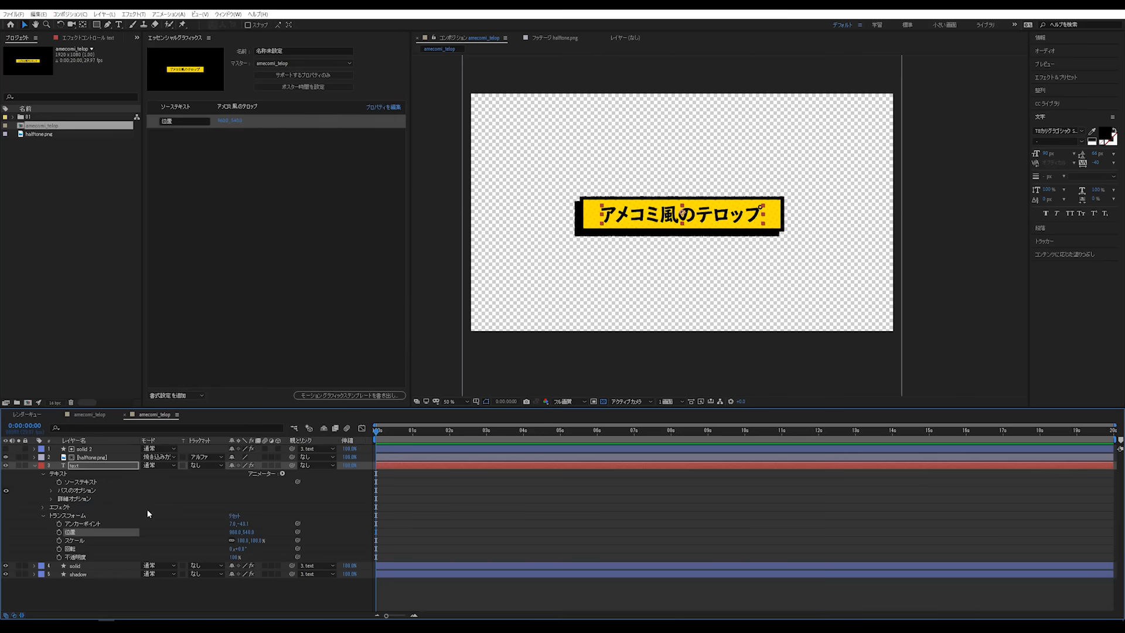
left_click(70, 550)
left_click_drag(69, 550, 246, 272)
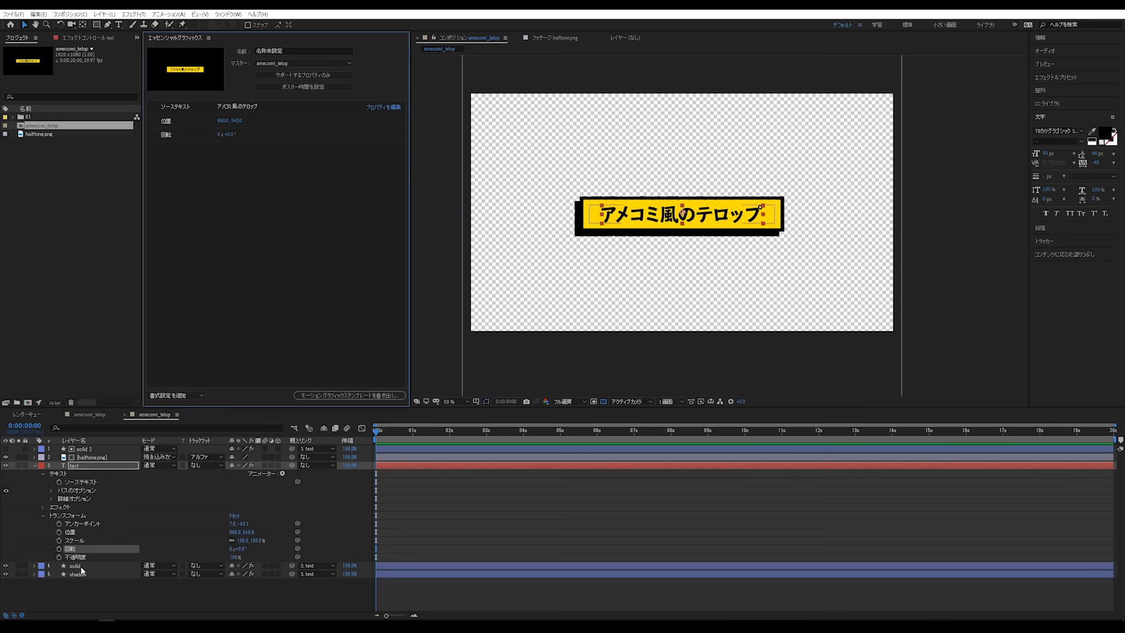
left_click(33, 466)
left_click(276, 269)
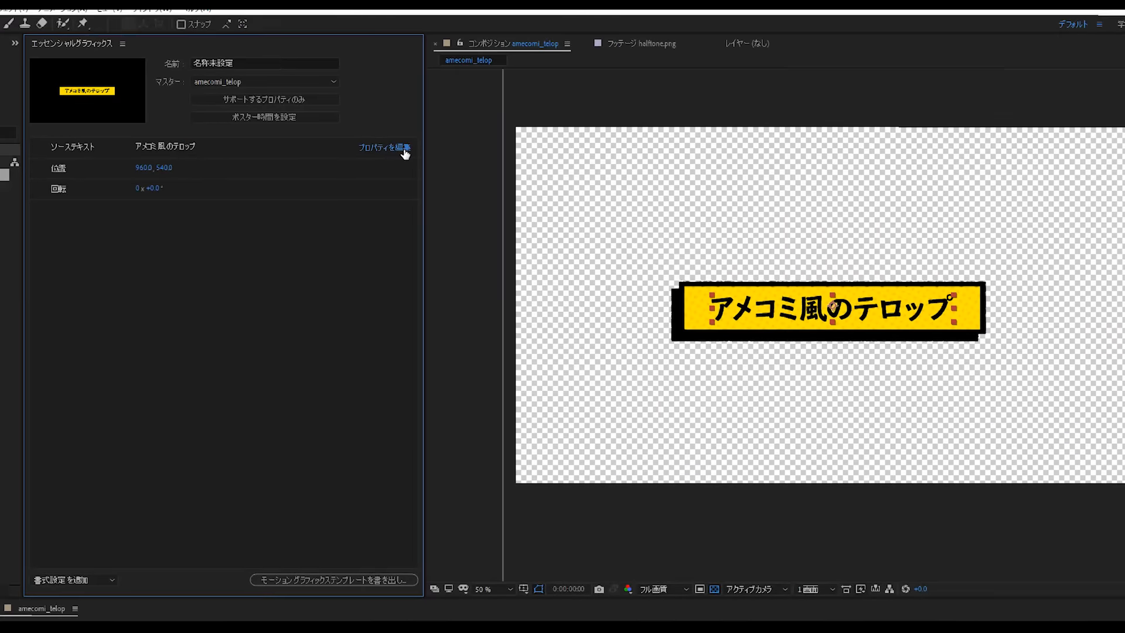
Enable custom font selection and font size adjustment in the properties of the ソーステキスト control
left_click(404, 149)
left_click_drag(615, 402, 350, 156)
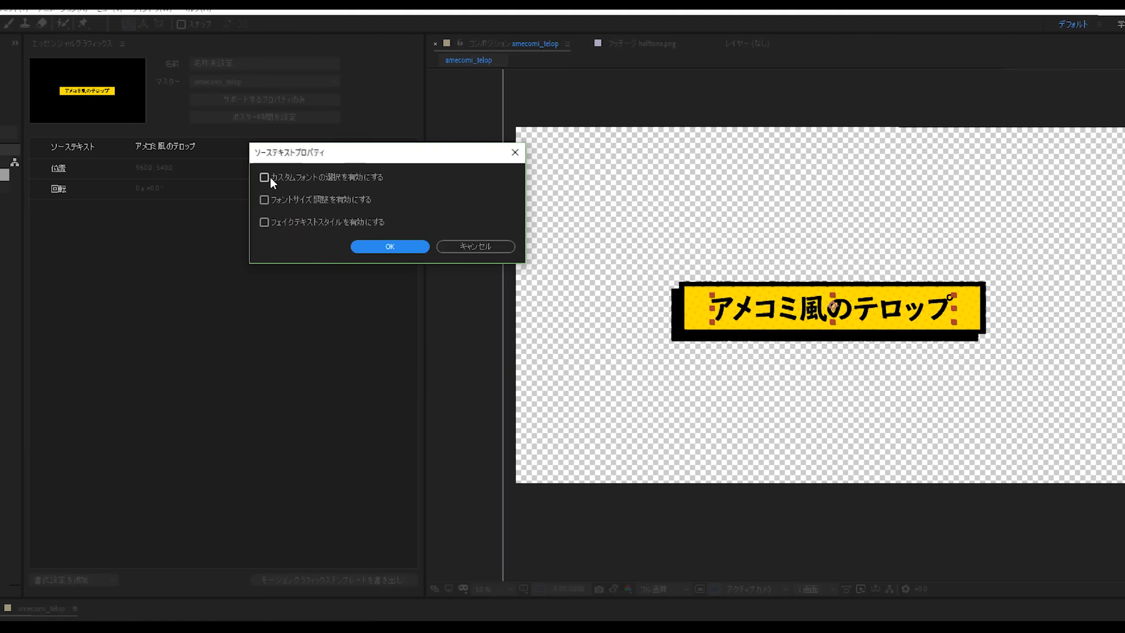
left_click(265, 177)
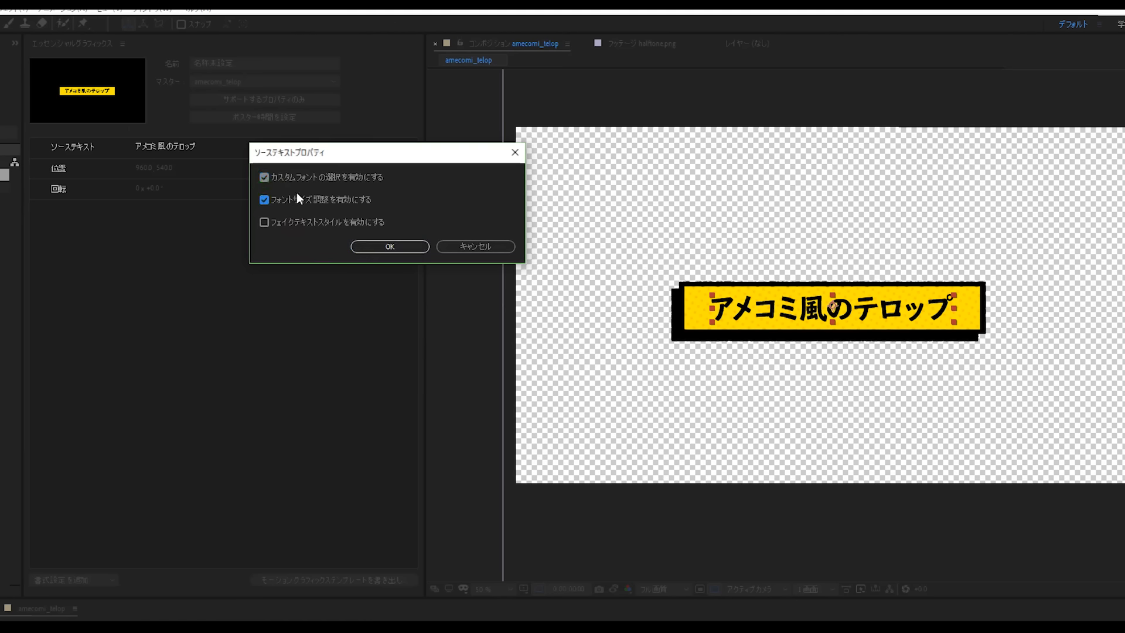
left_click(382, 246)
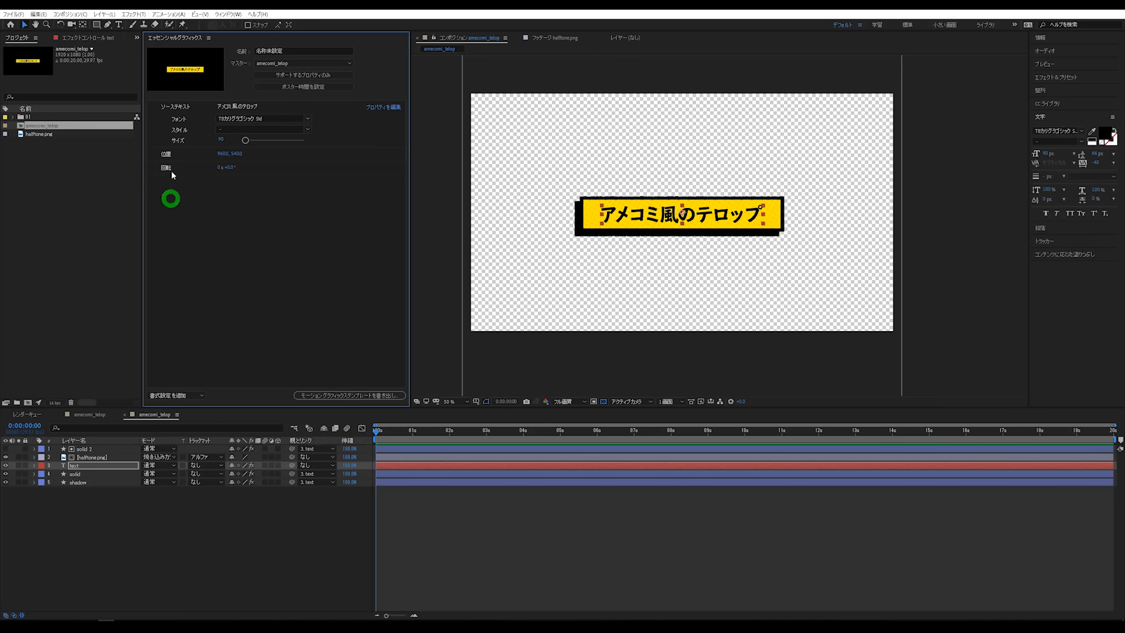
Rename the 位置 control in the essential graphics to 全体の位置
left_click(167, 154)
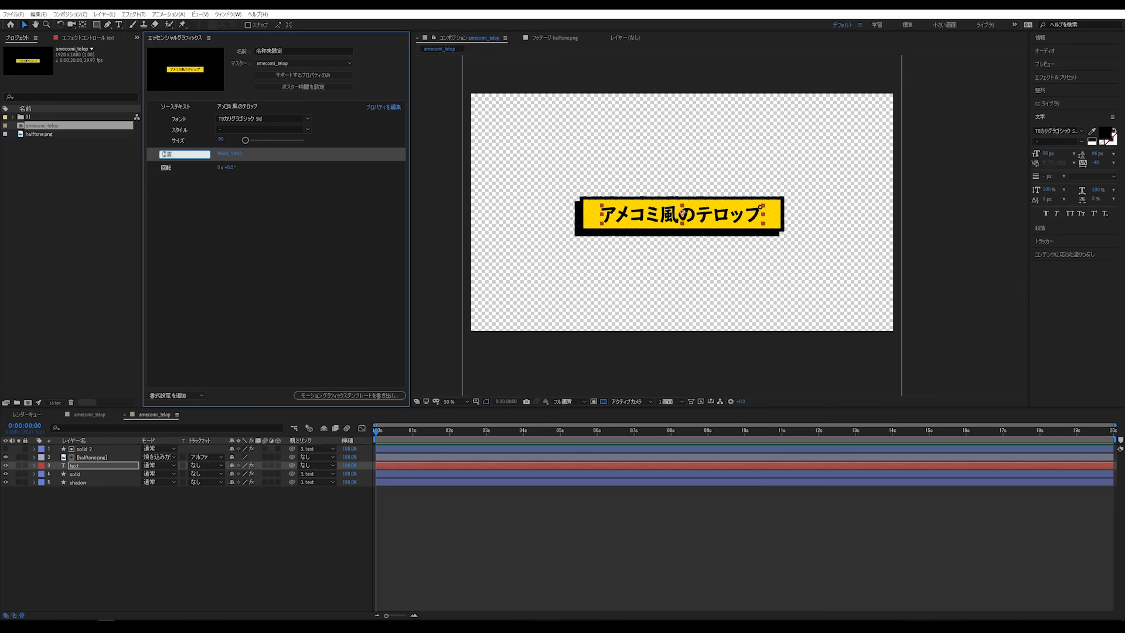
type("全体の")
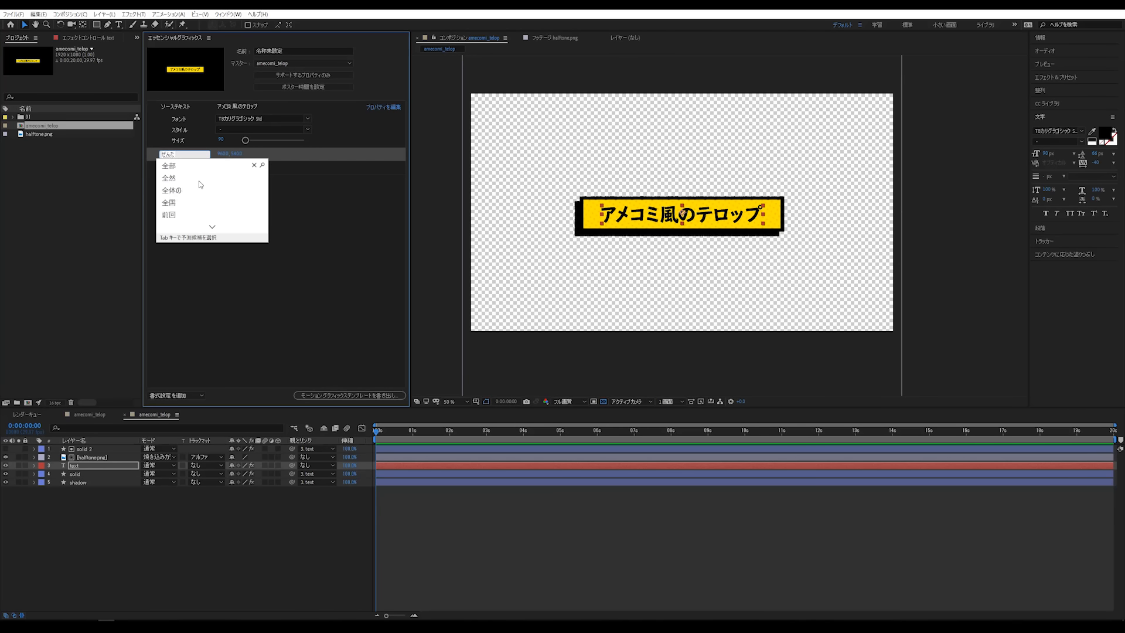
key("Return")
left_click(214, 212)
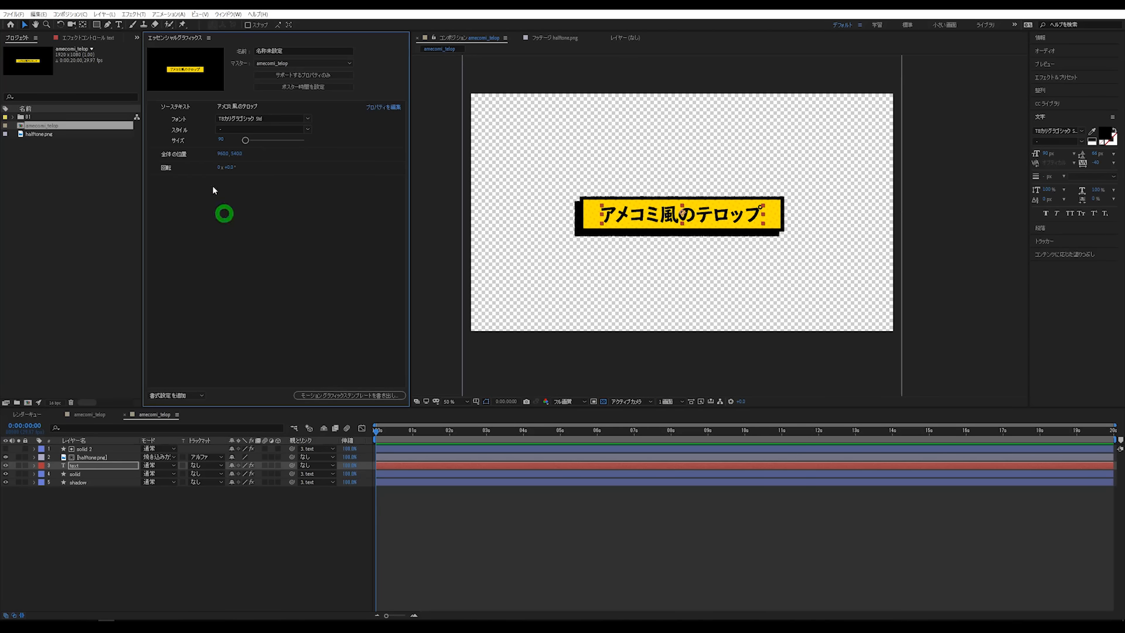
Rename the 回転 control in the essential graphics to 全体の回転
left_click(167, 168)
type("ぜ")
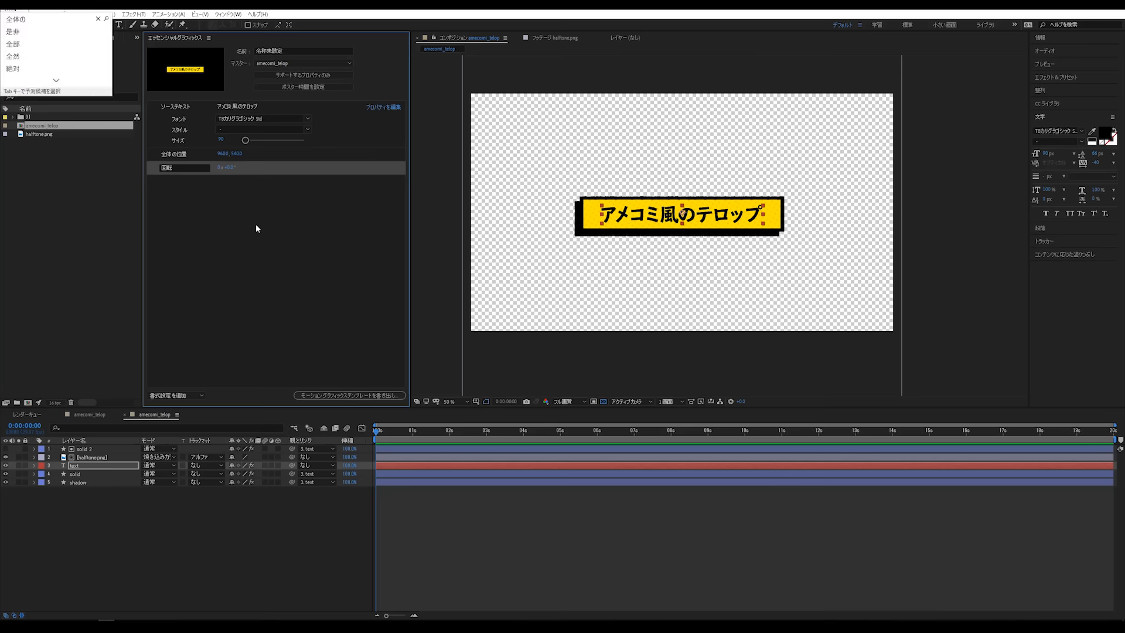
type("mtao")
key("BackSpace")
key("BackSpace")
key("BackSpace")
key("BackSpace")
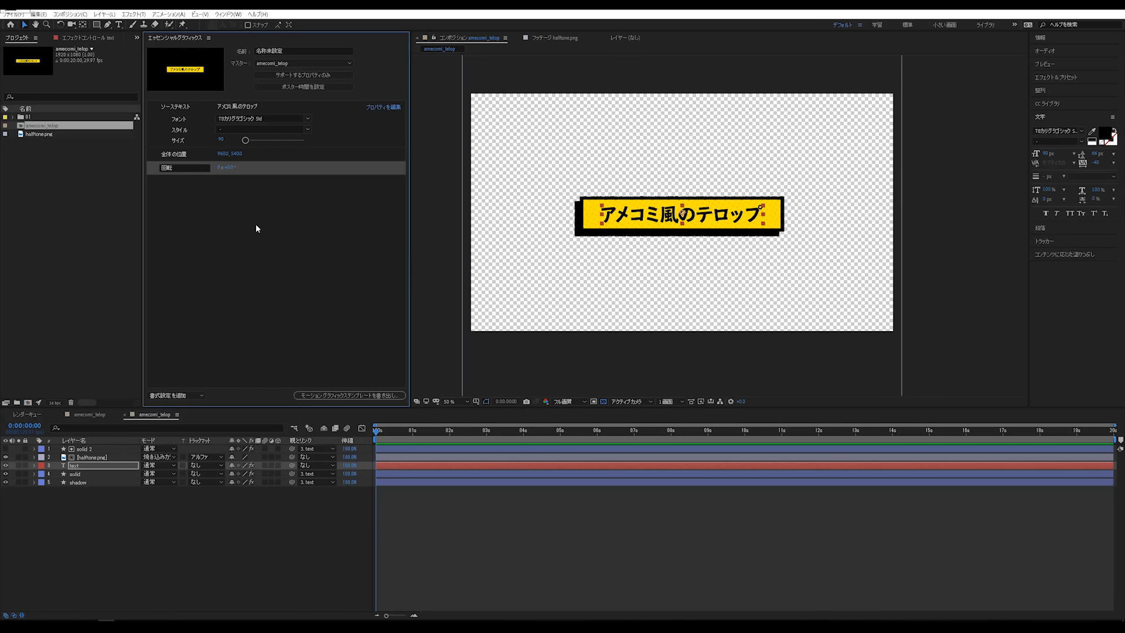
key("ctrl+a")
type("zentainokaiten")
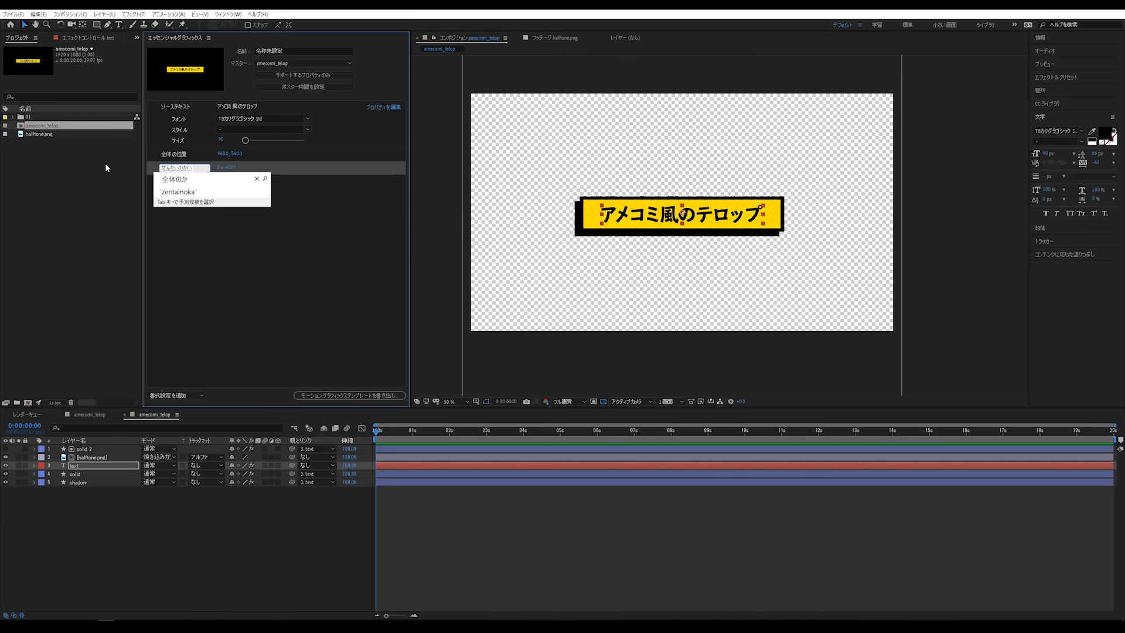
key("Return")
key("Return")
left_click(279, 245)
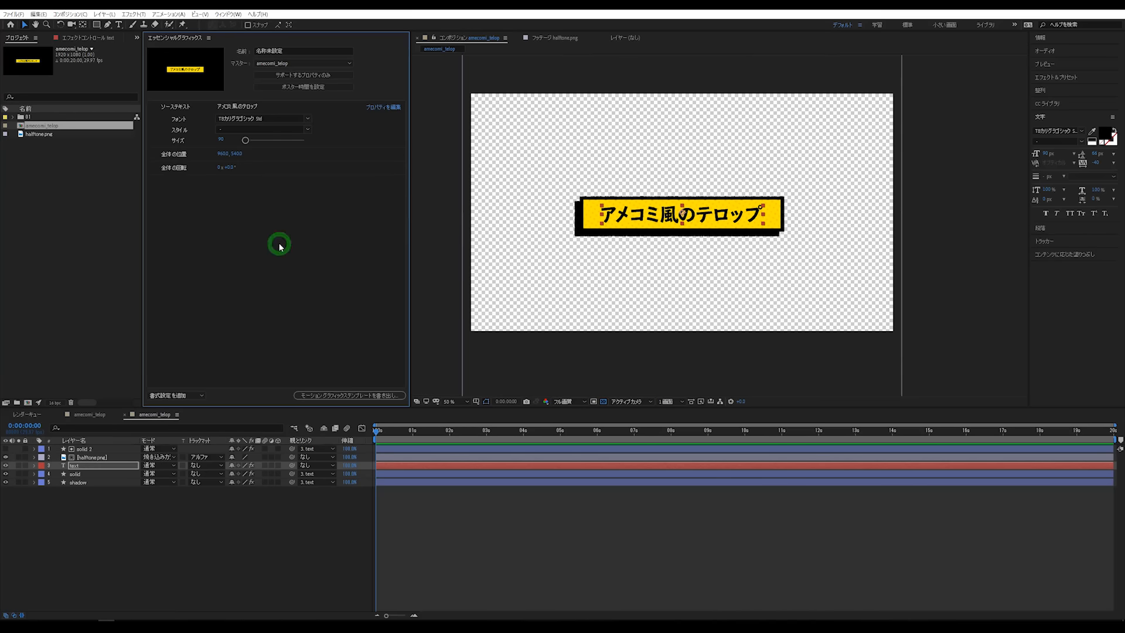
Add the fill カラー property of the solid layer's rectangle to the essential graphics
left_click(168, 553)
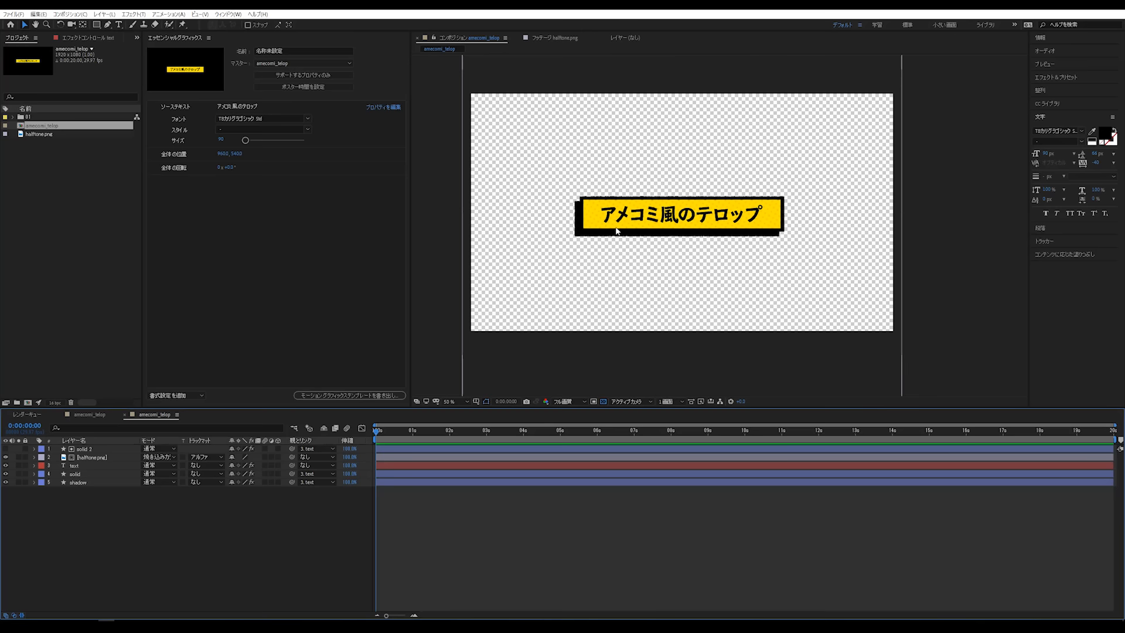
left_click(34, 473)
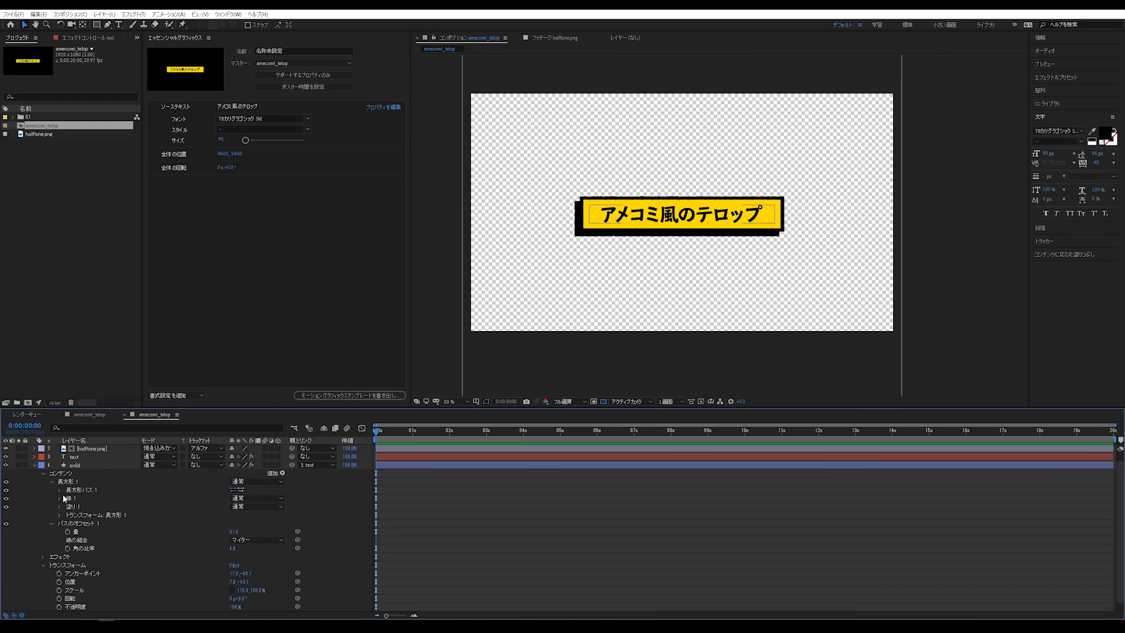
left_click(53, 523)
left_click(60, 515)
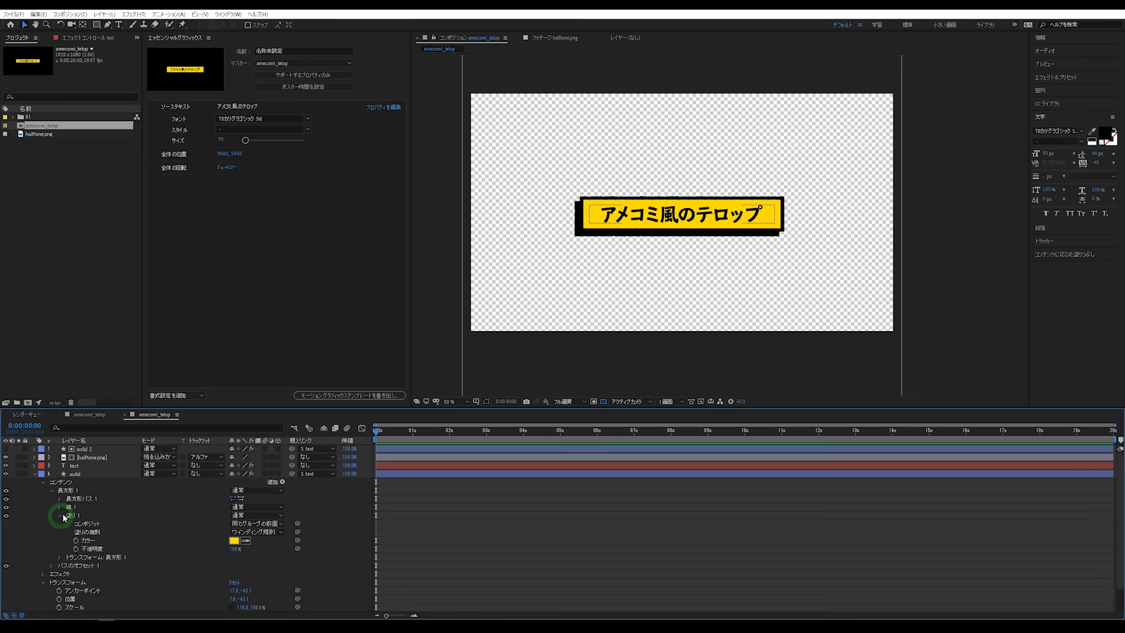
left_click(93, 540)
left_click_drag(90, 544, 203, 296)
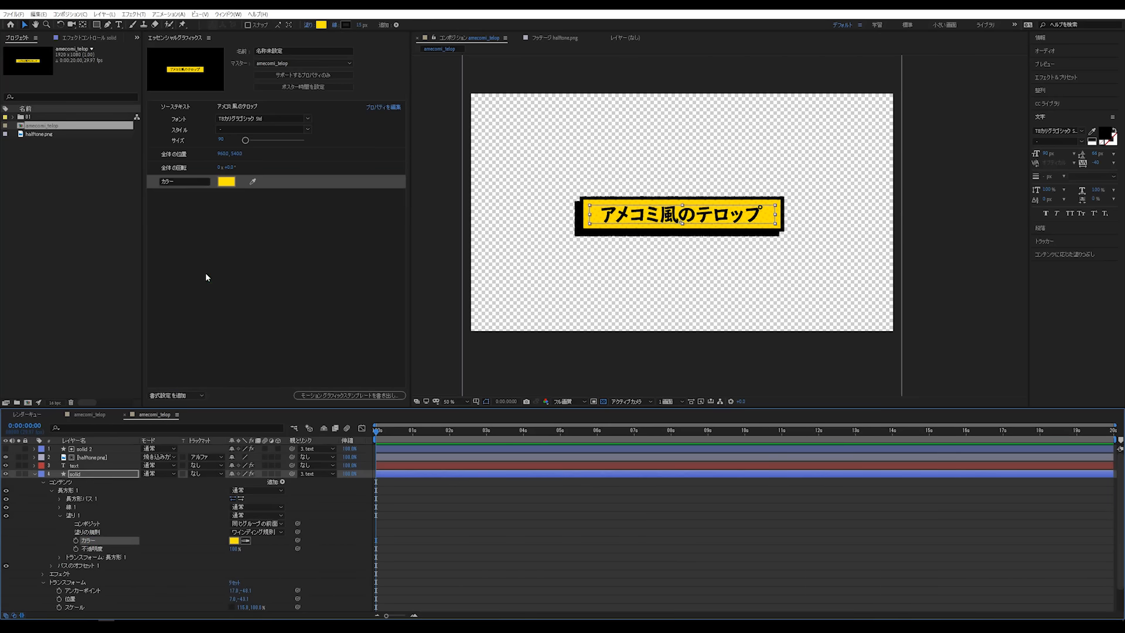
Rename the カラー control in the essential graphics to 下地の色
left_click(184, 182)
double_click(184, 184)
left_click_drag(178, 182, 156, 186)
type("下地の色")
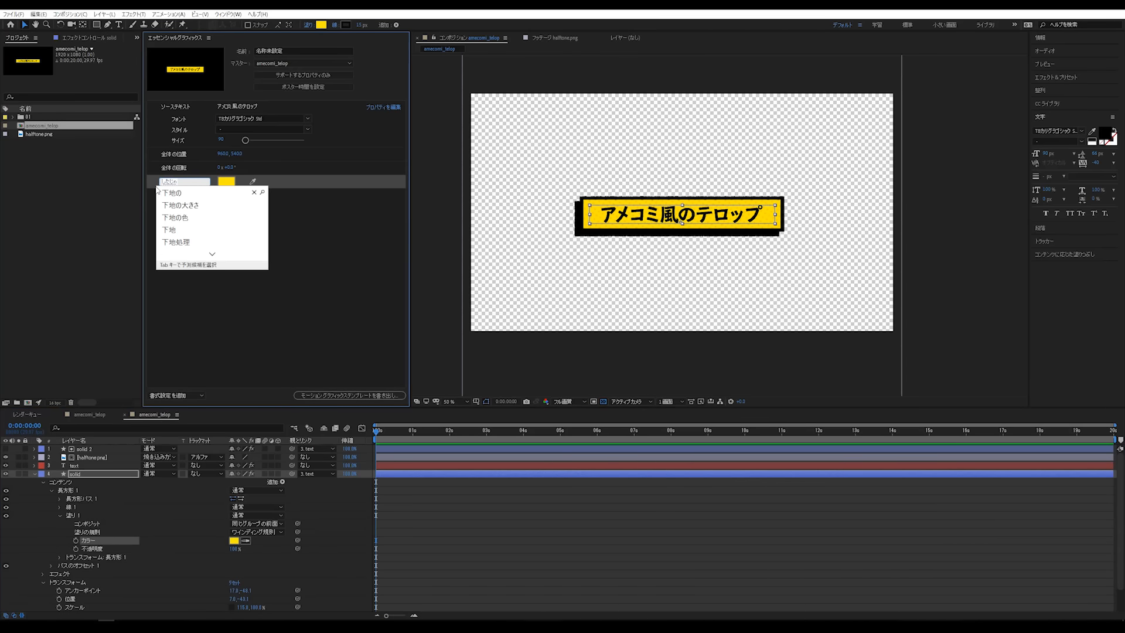
key("Return")
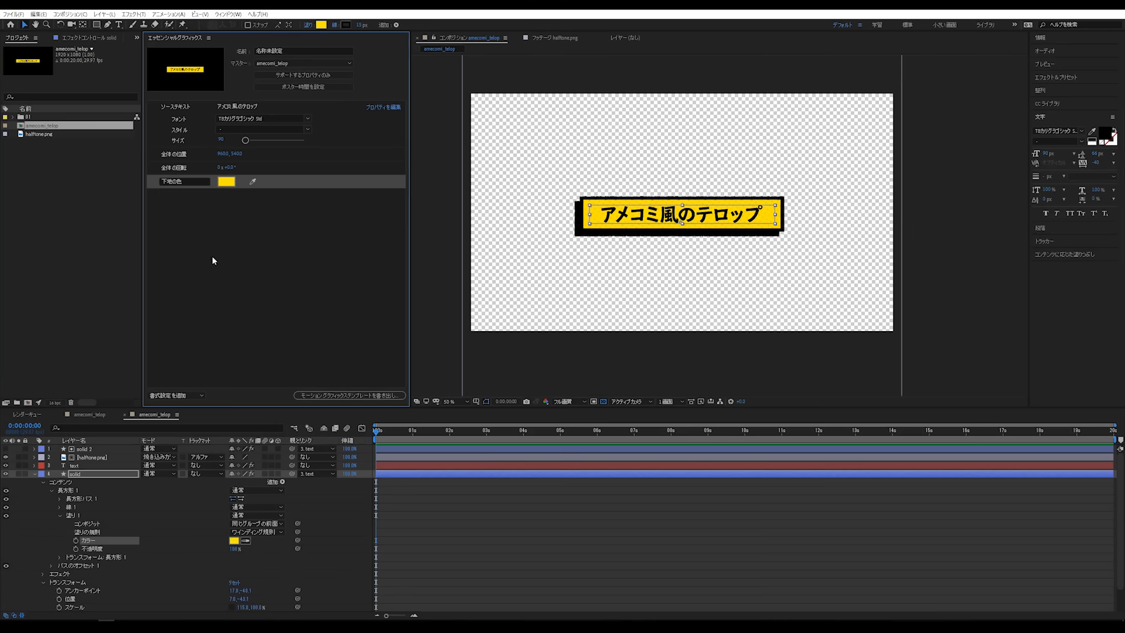
left_click(212, 255)
Add the solid layer's パスのオフセット amount (量) to the essential graphics and name the control 下地の大きさ
scroll(90, 558, "down", 3)
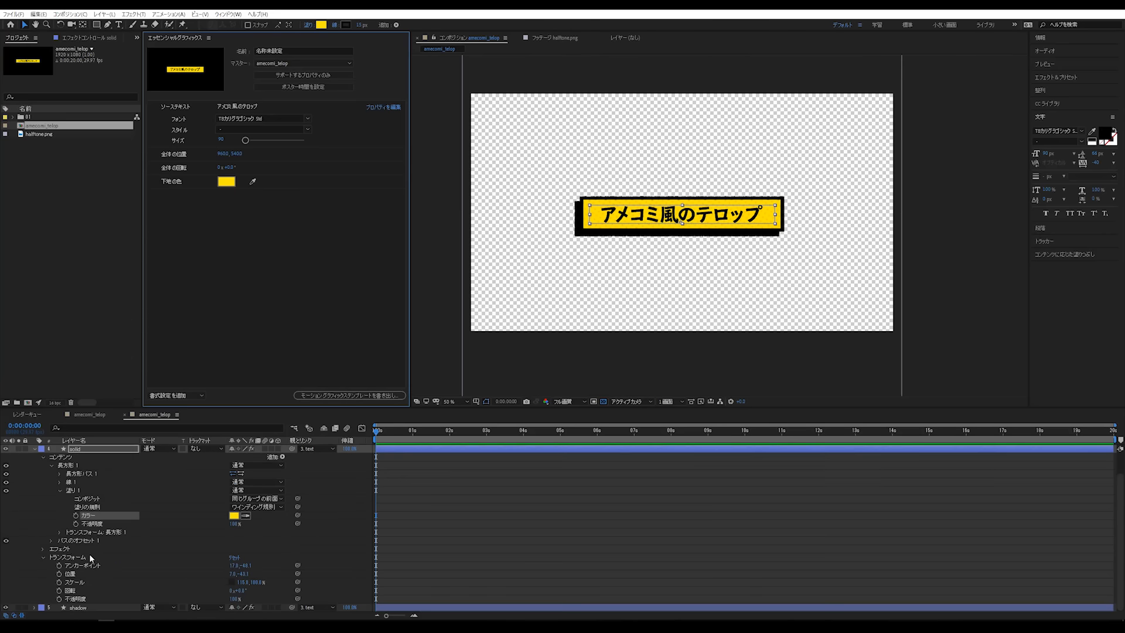
left_click(51, 541)
left_click_drag(75, 548, 260, 315)
left_click(184, 197)
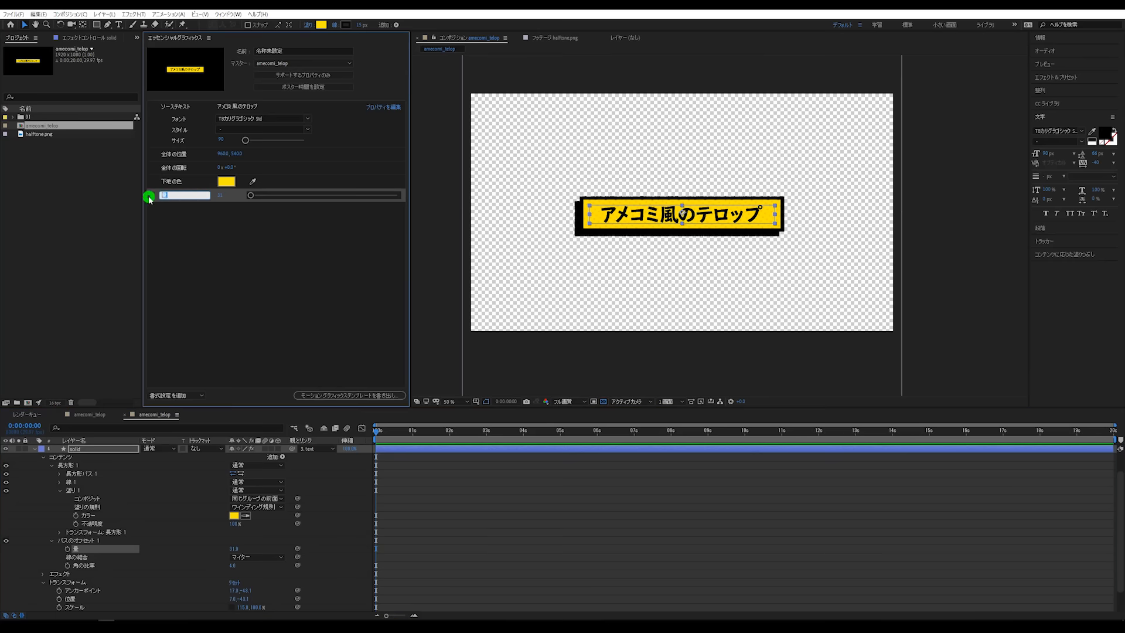
type("下地の大きさ")
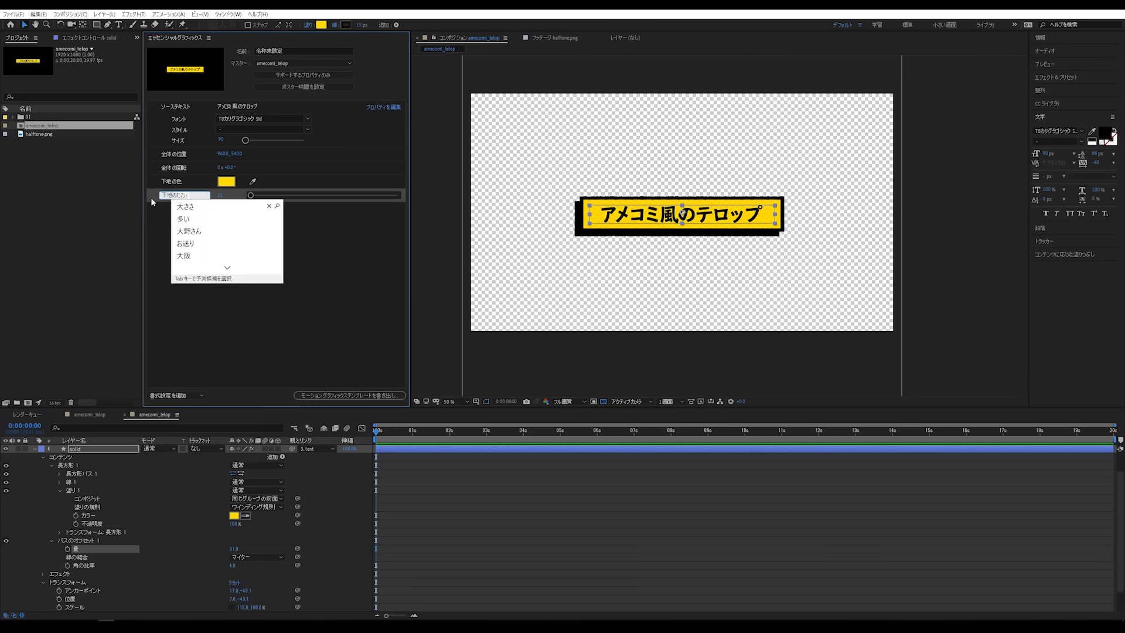
left_click(226, 264)
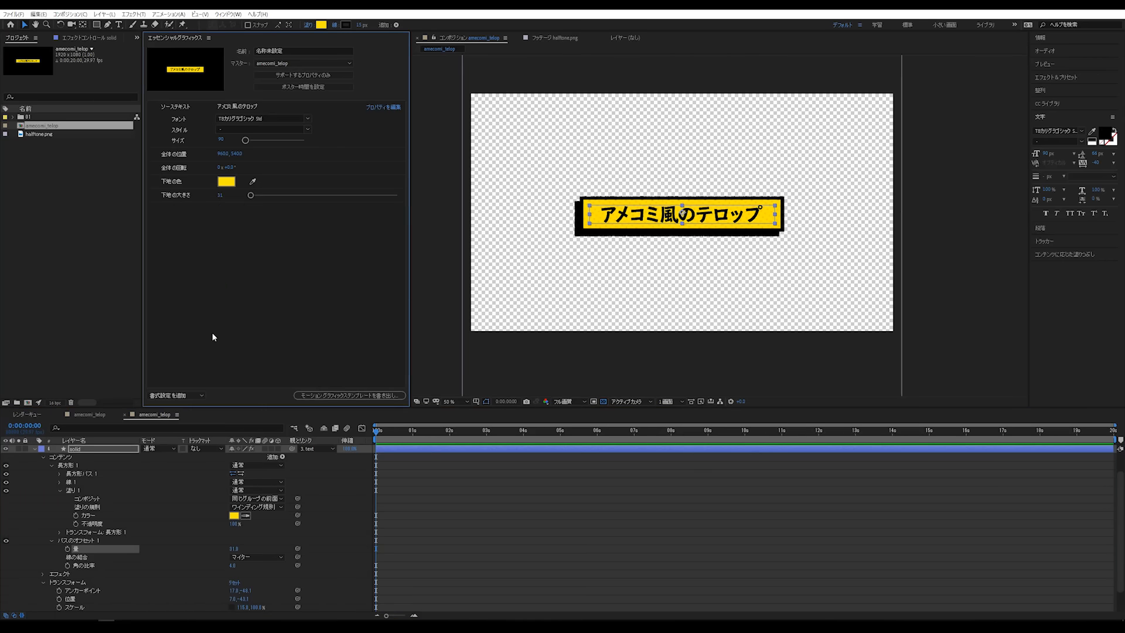
Add the solid layer's スケール property to the essential graphics and name the control 下地の縦横比
scroll(153, 529, "down", 2)
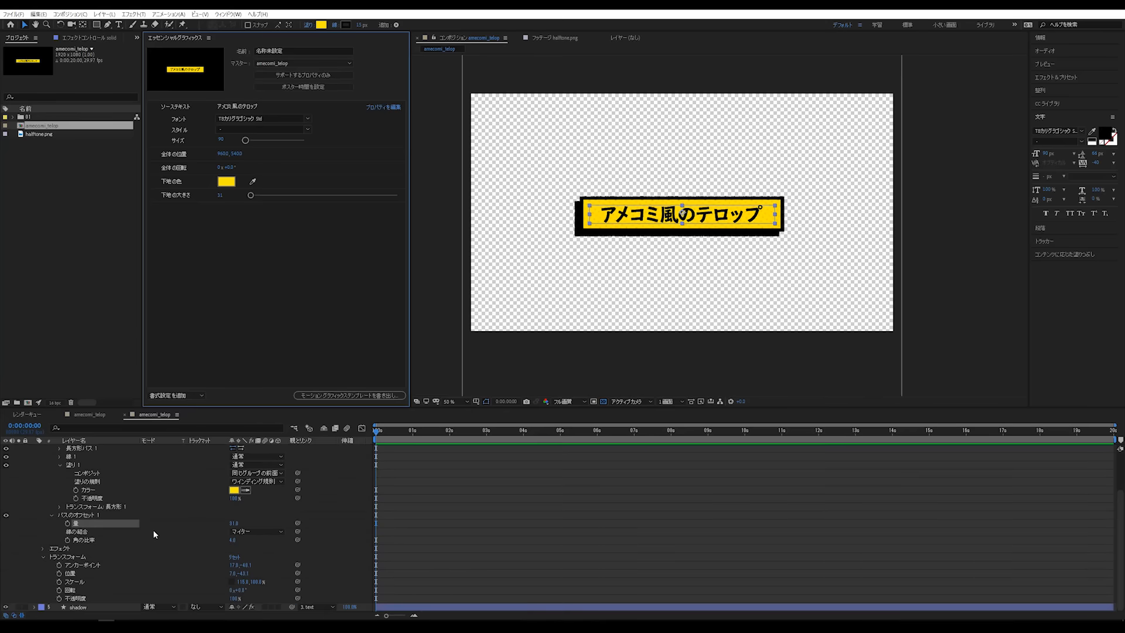
left_click(87, 582)
left_click_drag(81, 584, 176, 208)
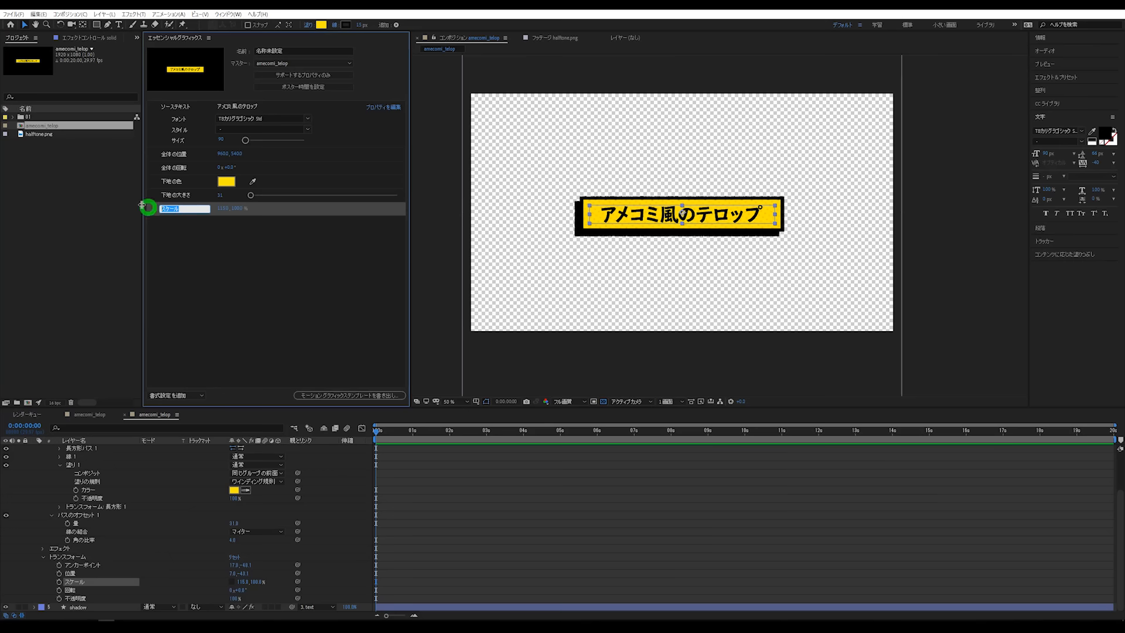
type("下地のた")
type("縦横比")
key("Return")
key("Return")
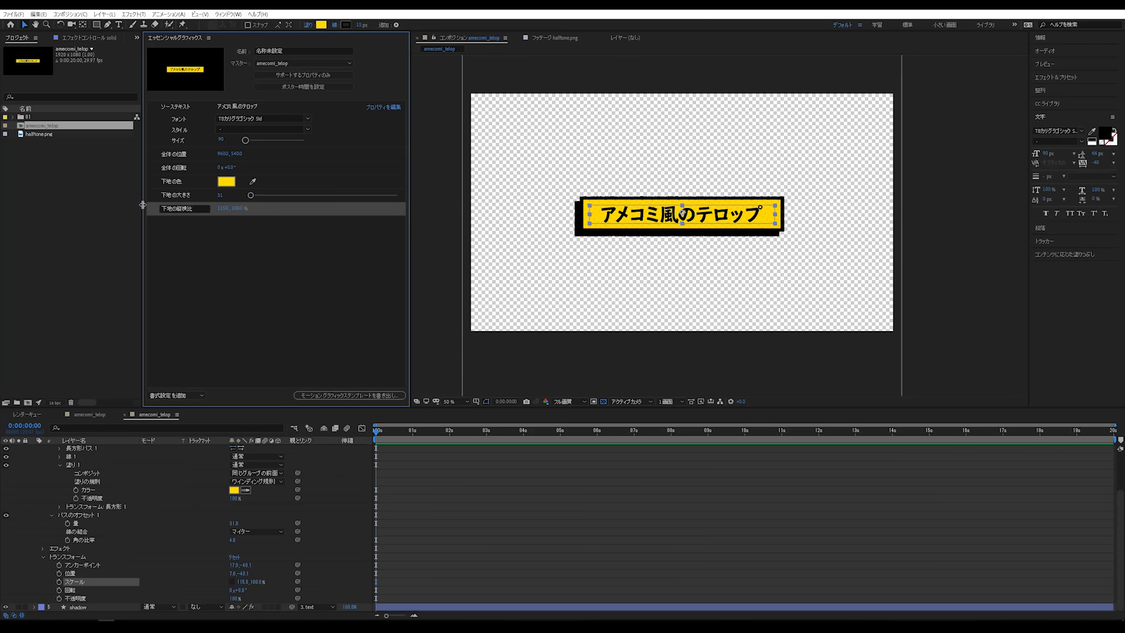
left_click(226, 268)
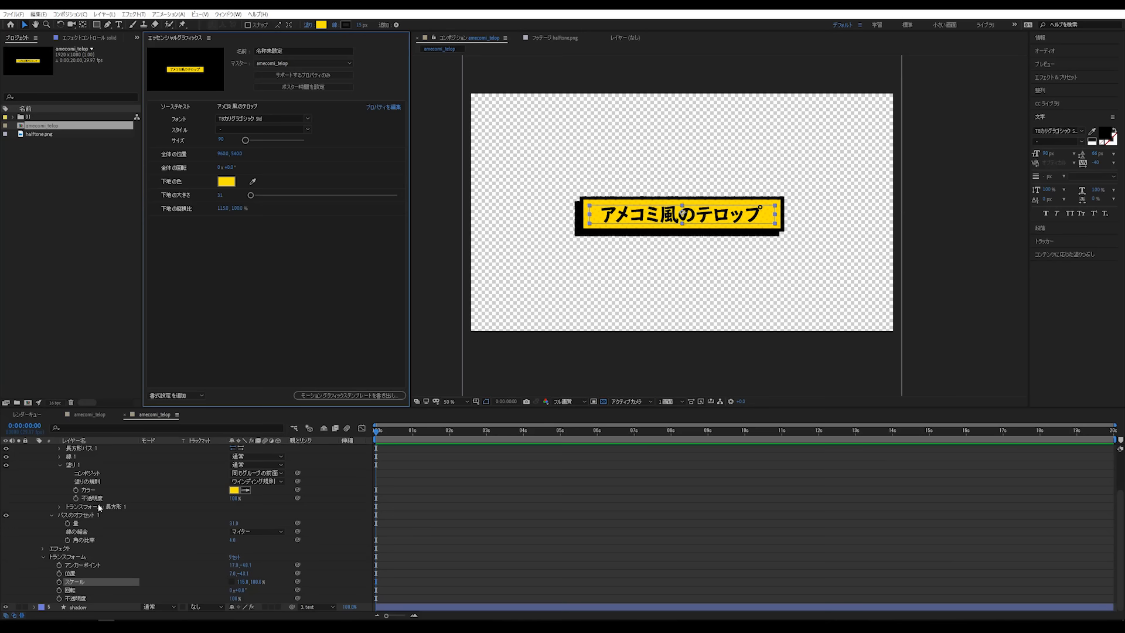
Collapse the solid layer and add the shadow layer's 位置 property to the essential graphics
scroll(111, 515, "up", 2)
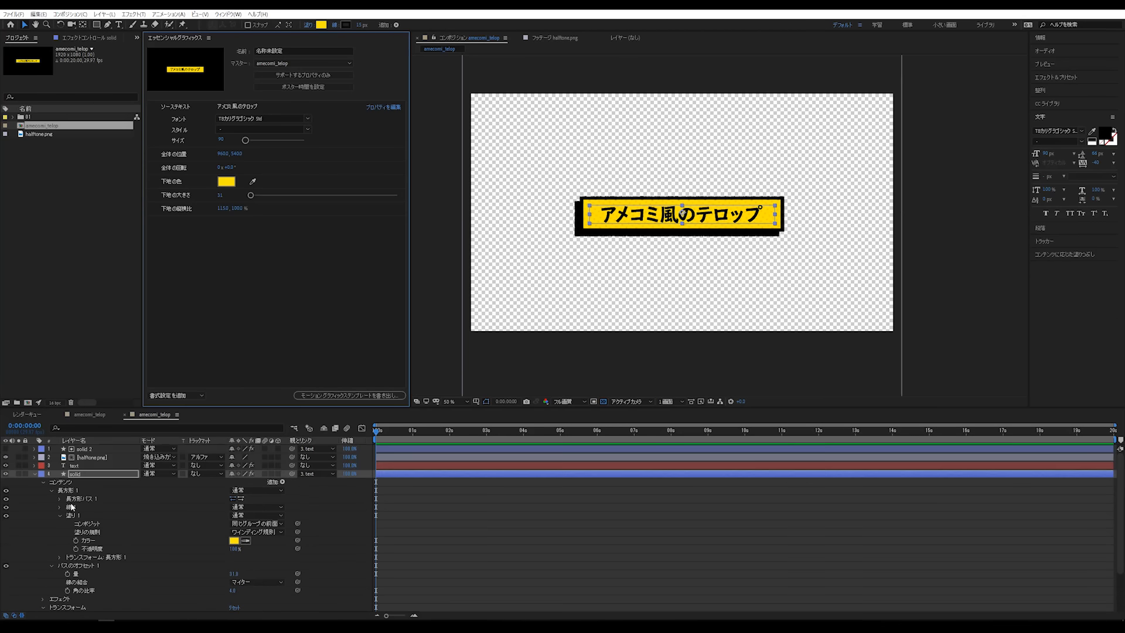
left_click(34, 474)
left_click(91, 557)
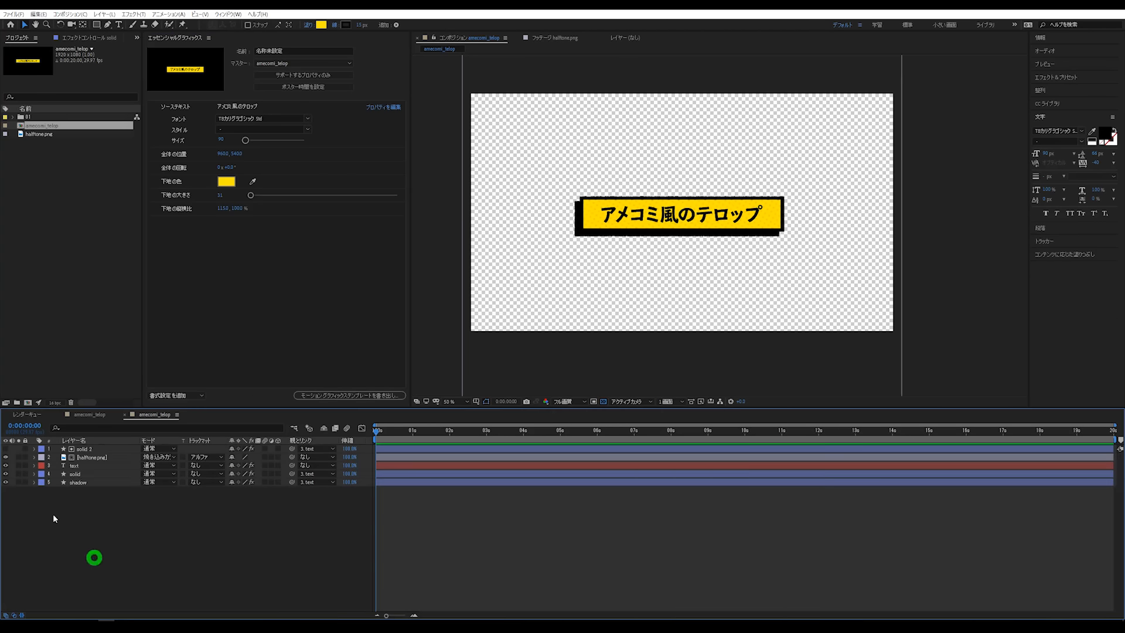
left_click(34, 482)
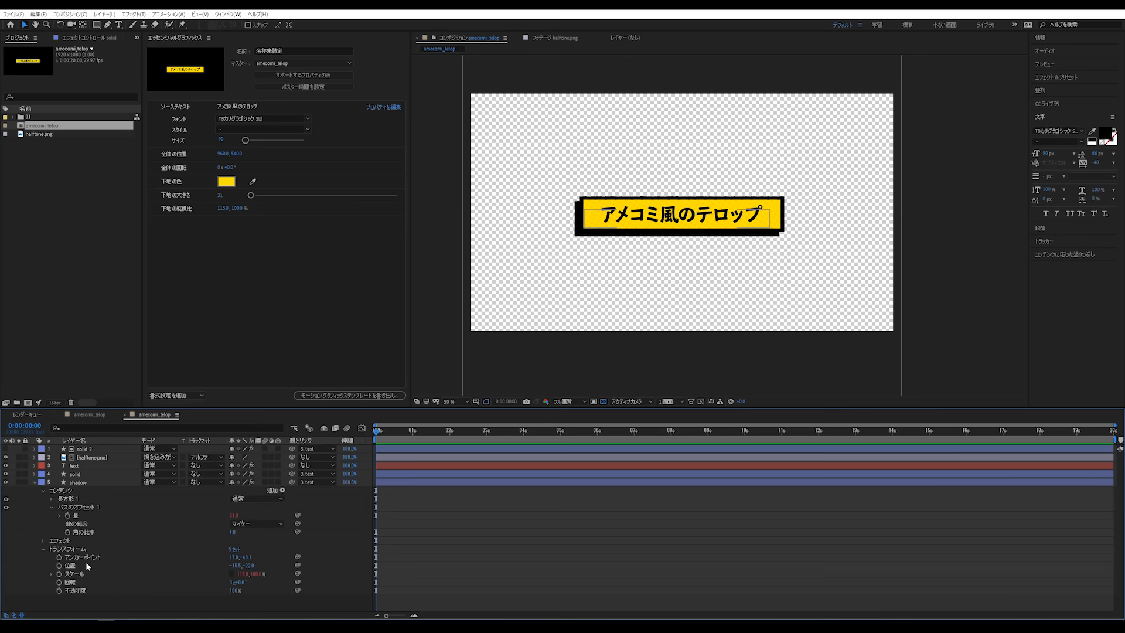
left_click_drag(70, 565, 244, 334)
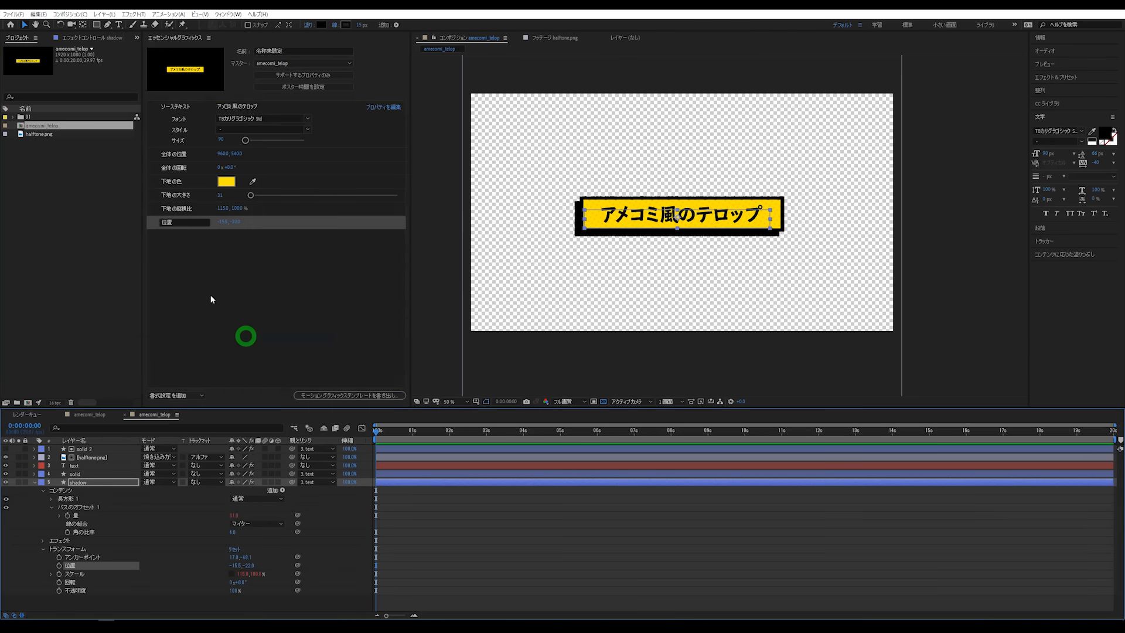
Rename the shadow's 位置 control in the essential graphics to 影の位置
left_click(179, 221)
type("しゃ")
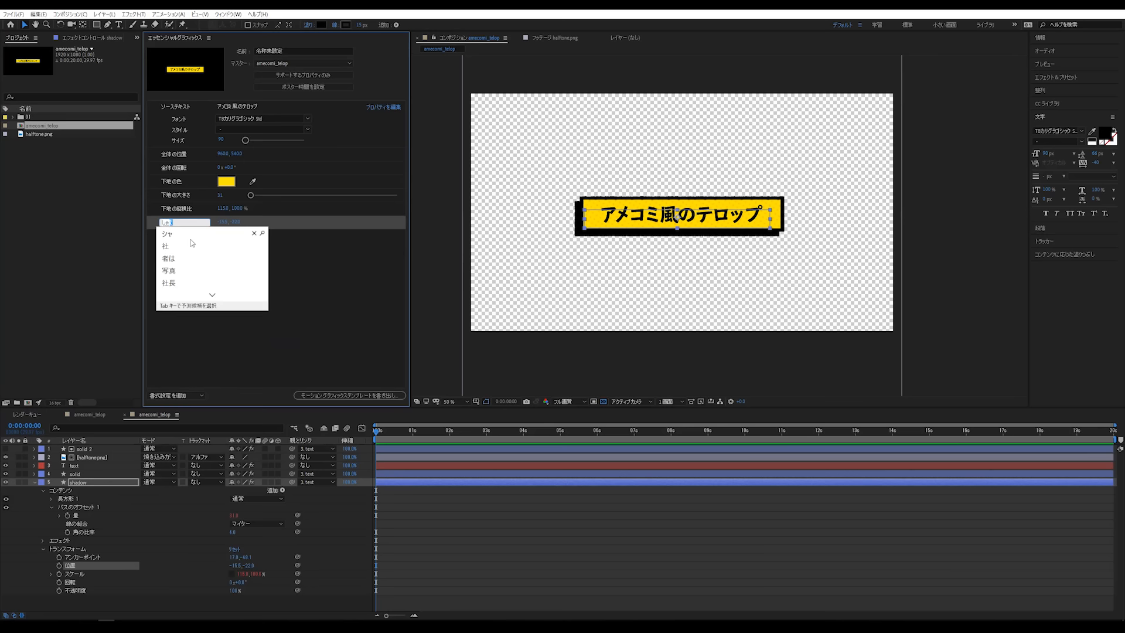
key("BackSpace")
key("BackSpace")
type("影の位置")
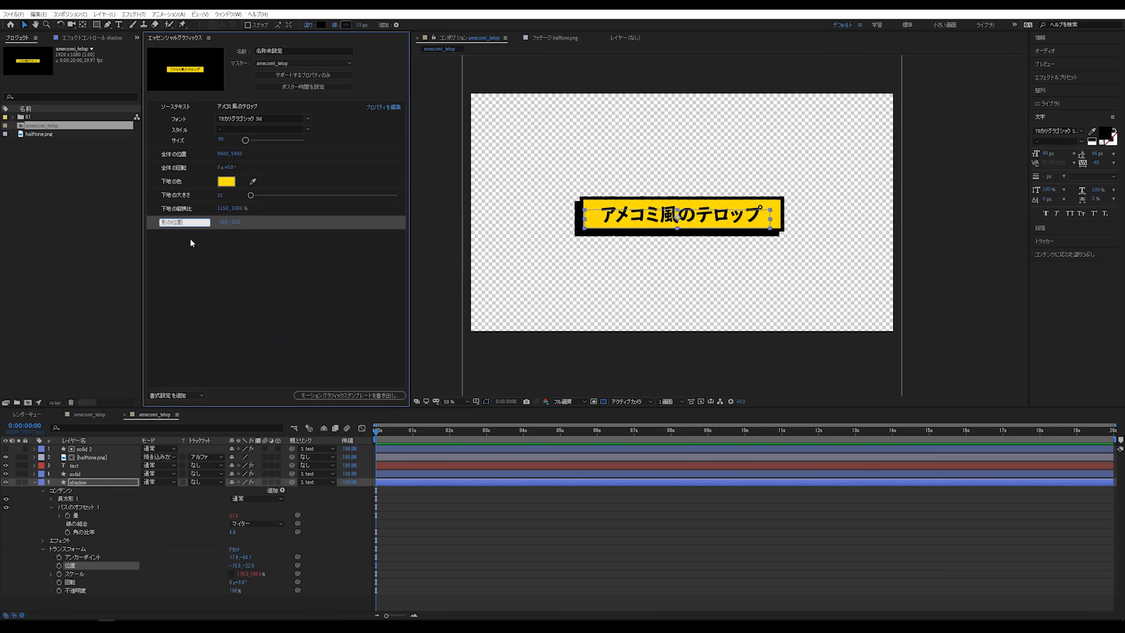
key("Return")
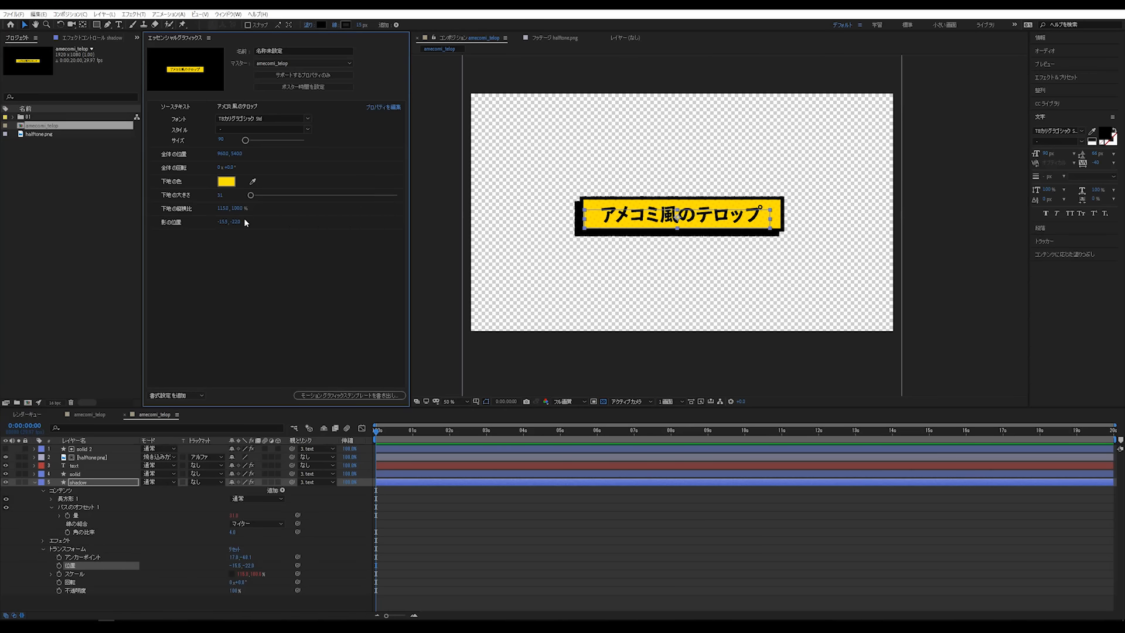
Test the 影の位置 control by shifting its value, and undo the change
left_click_drag(244, 221, 257, 219)
key("ctrl+z")
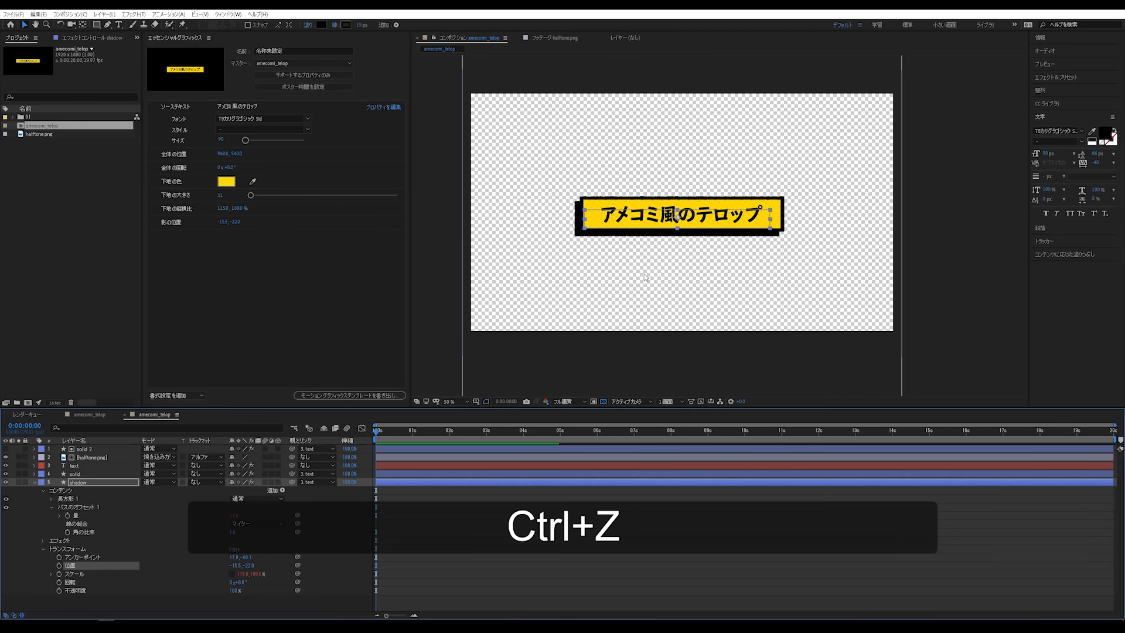
left_click(574, 566)
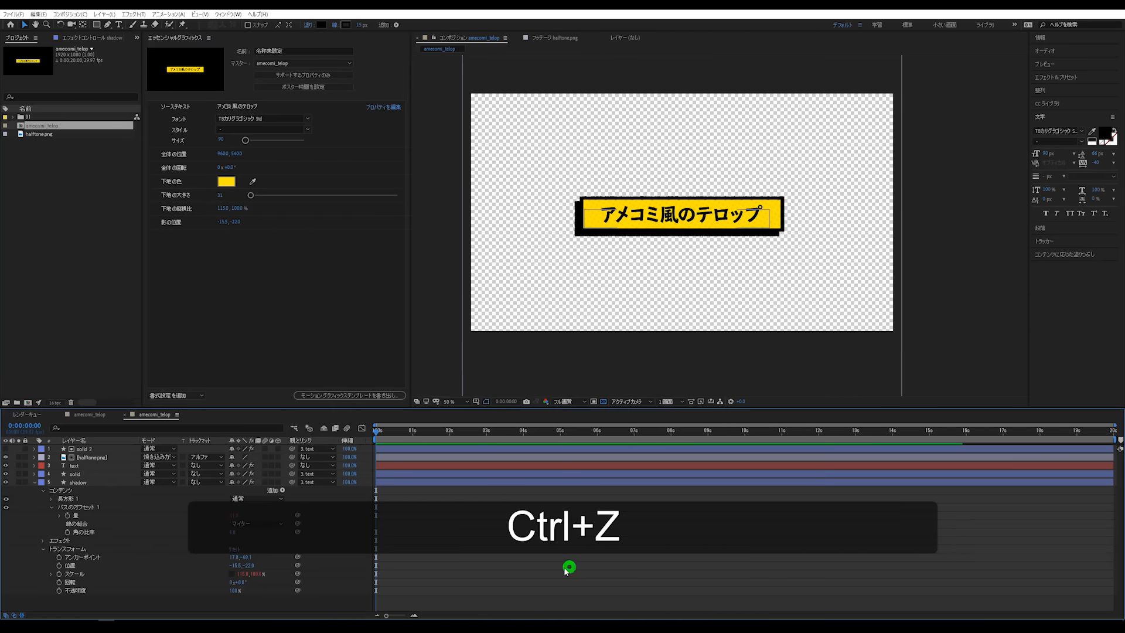
Collapse the shadow layer and add a 字送り animator to the text layer
left_click(34, 483)
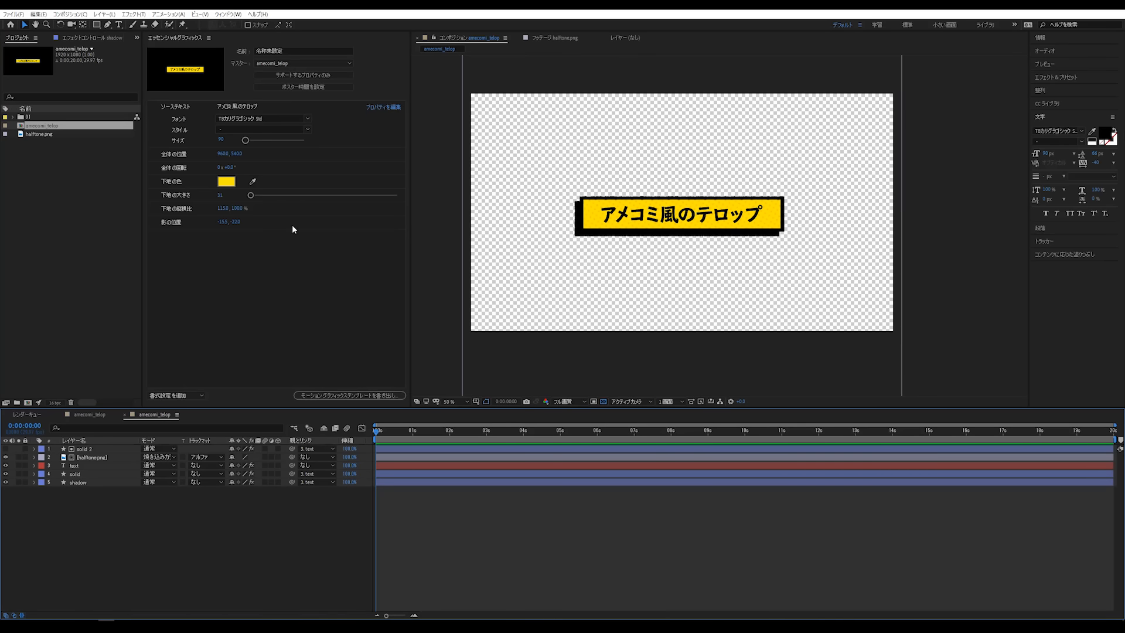
left_click(34, 465)
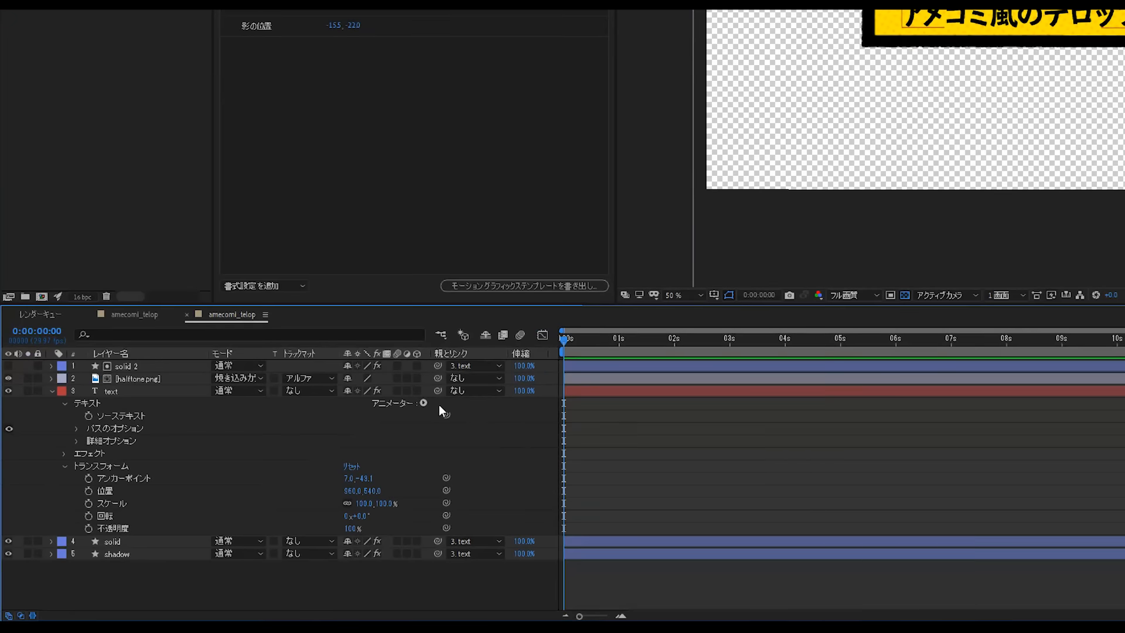
left_click(424, 402)
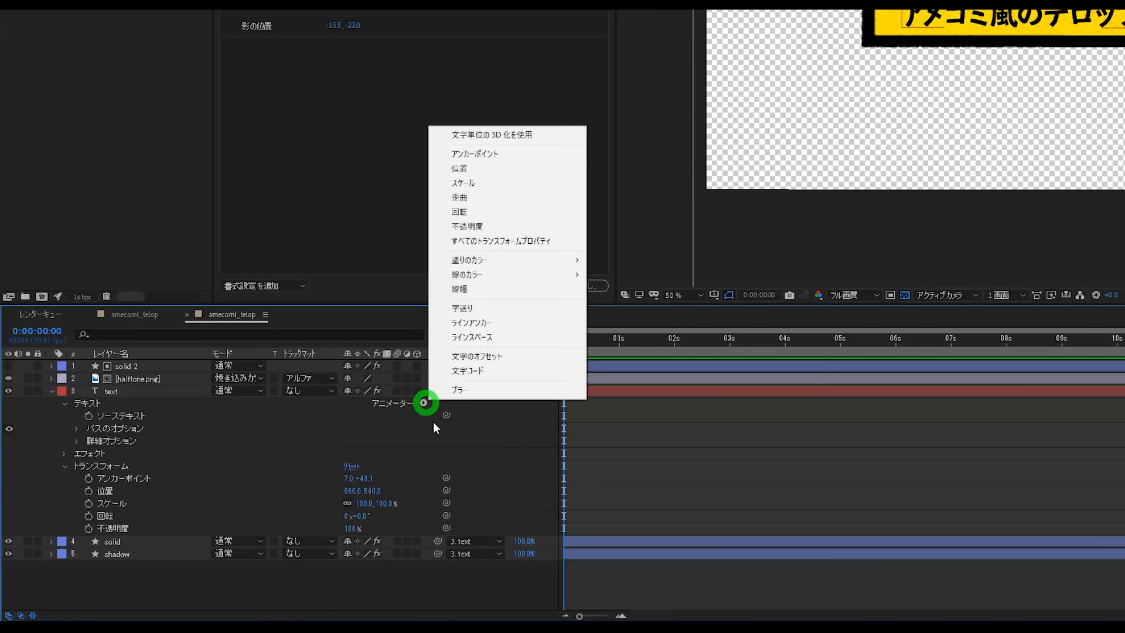
left_click(473, 311)
left_click(289, 448)
left_click(163, 491)
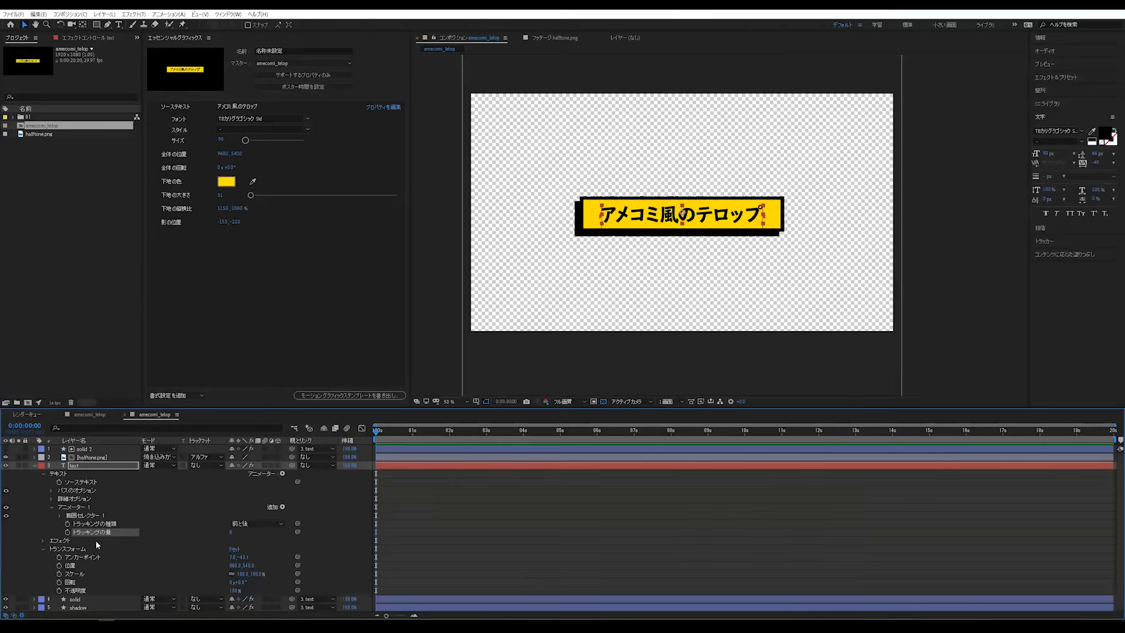
Add the animator's トラッキングの量 to the essential graphics directly above 全体の位置 and name the control 文字間
left_click_drag(100, 535, 234, 145)
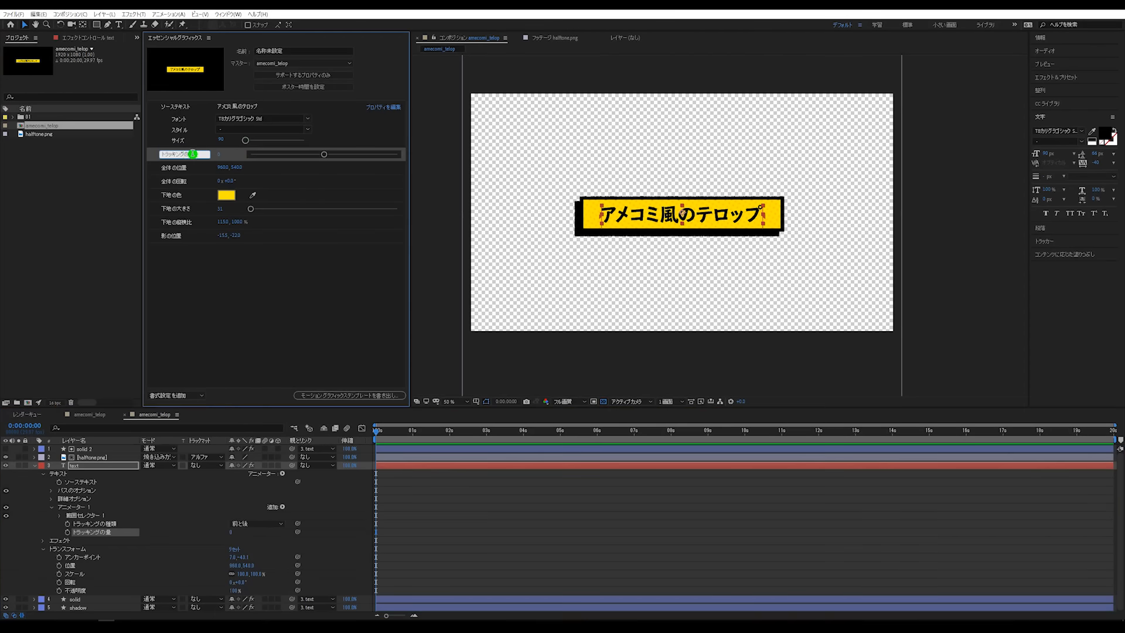
type("文字間")
left_click(227, 329)
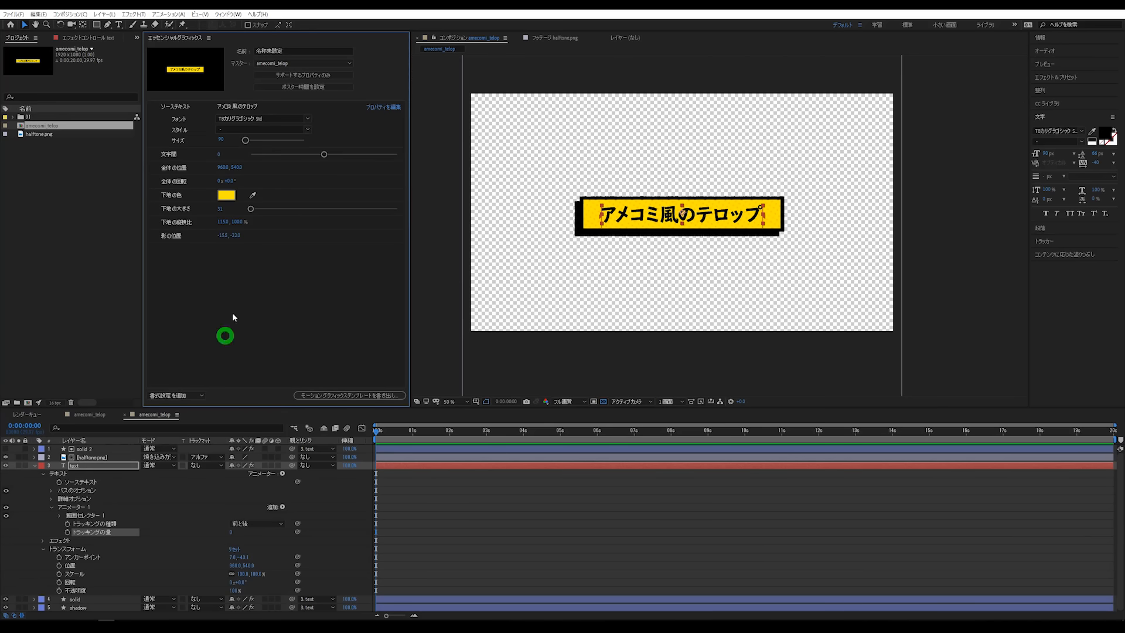
Test the 文字間 control by widening the letter spacing, and undo the change
left_click_drag(219, 158, 342, 141)
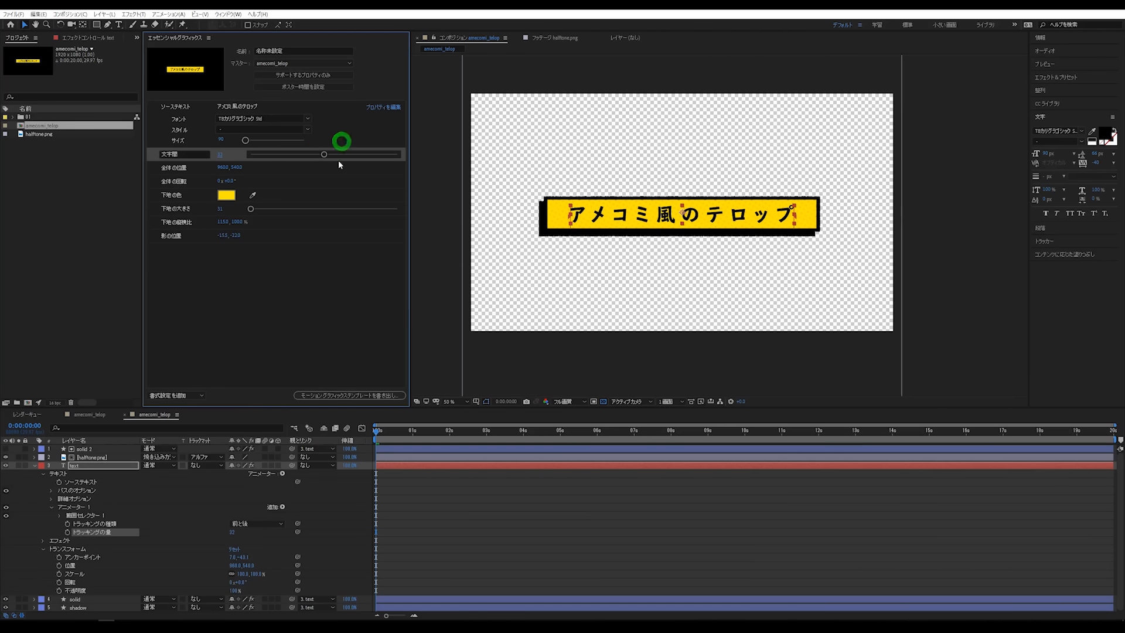
left_click(223, 296)
key("ctrl+z")
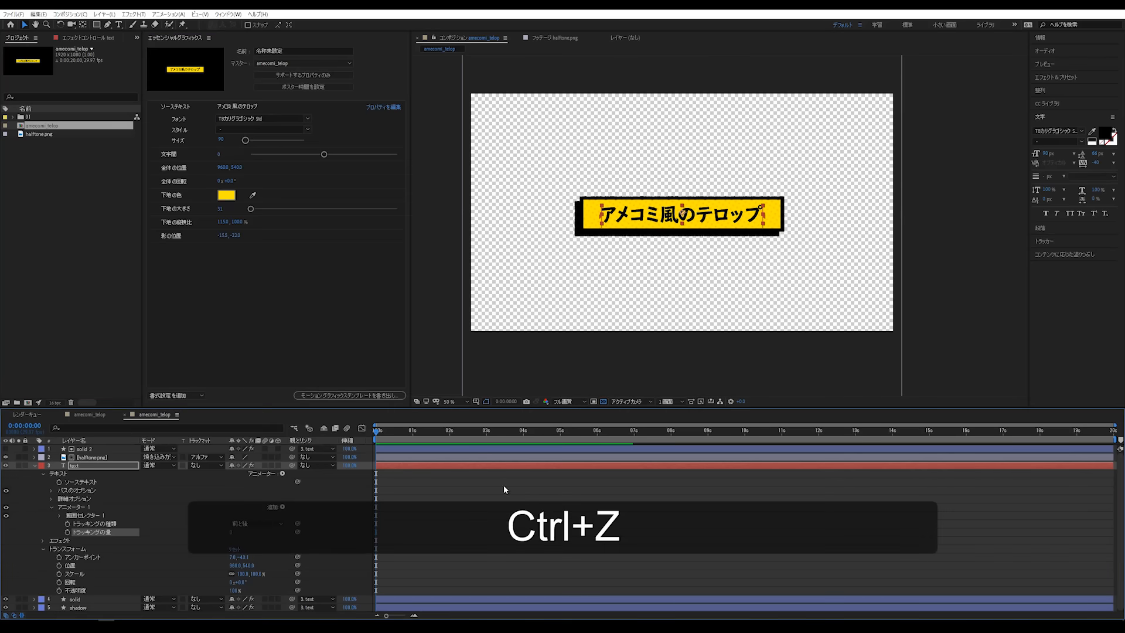
left_click(547, 490)
left_click(219, 351)
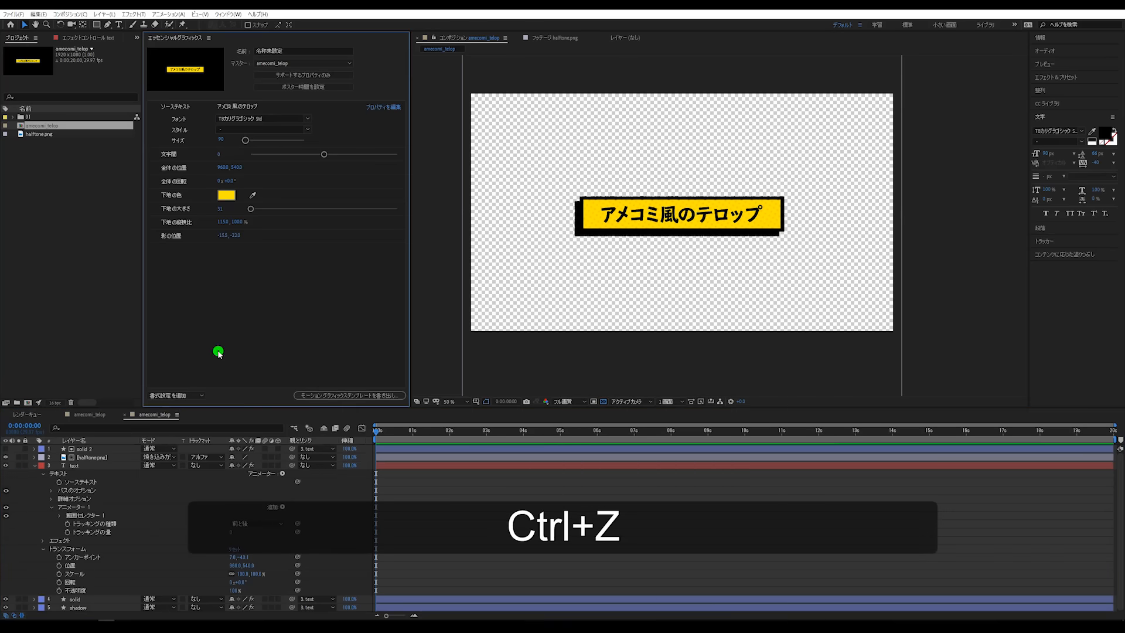
Collapse the text layer and expand the transform properties of the halftone.png layer
left_click(34, 466)
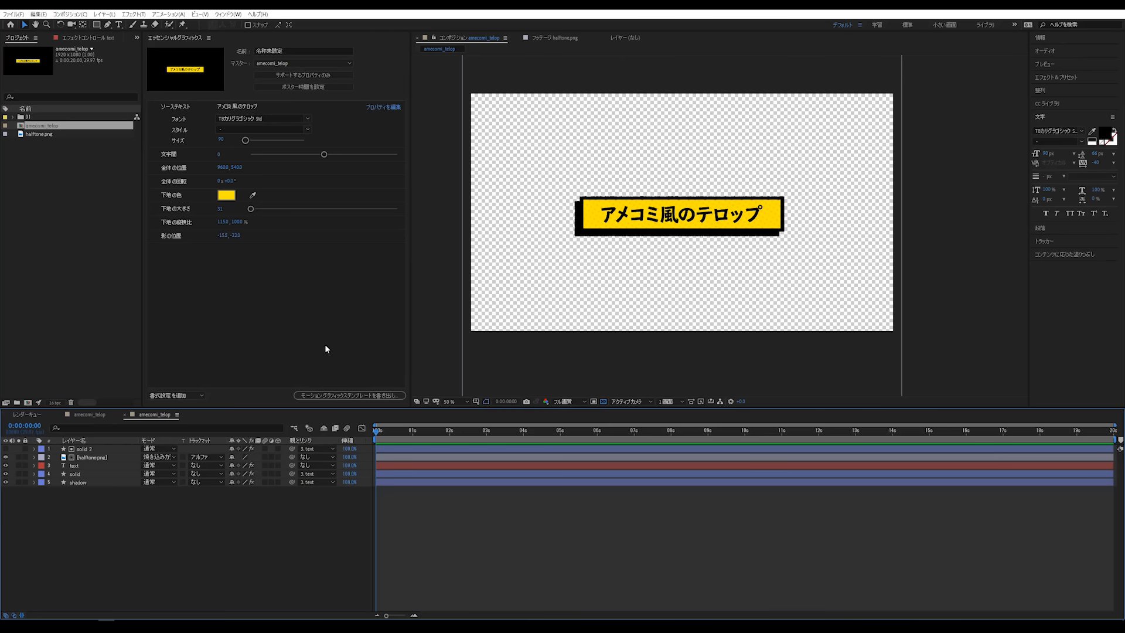
left_click(88, 457)
left_click(34, 457)
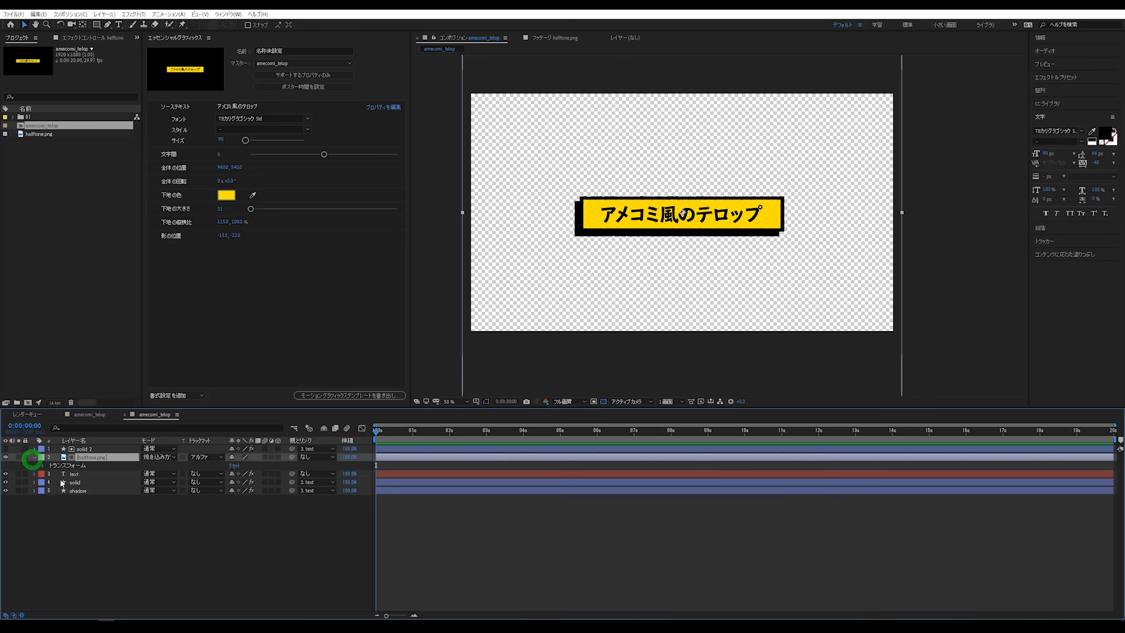
left_click(140, 536)
left_click(90, 457)
left_click(42, 465)
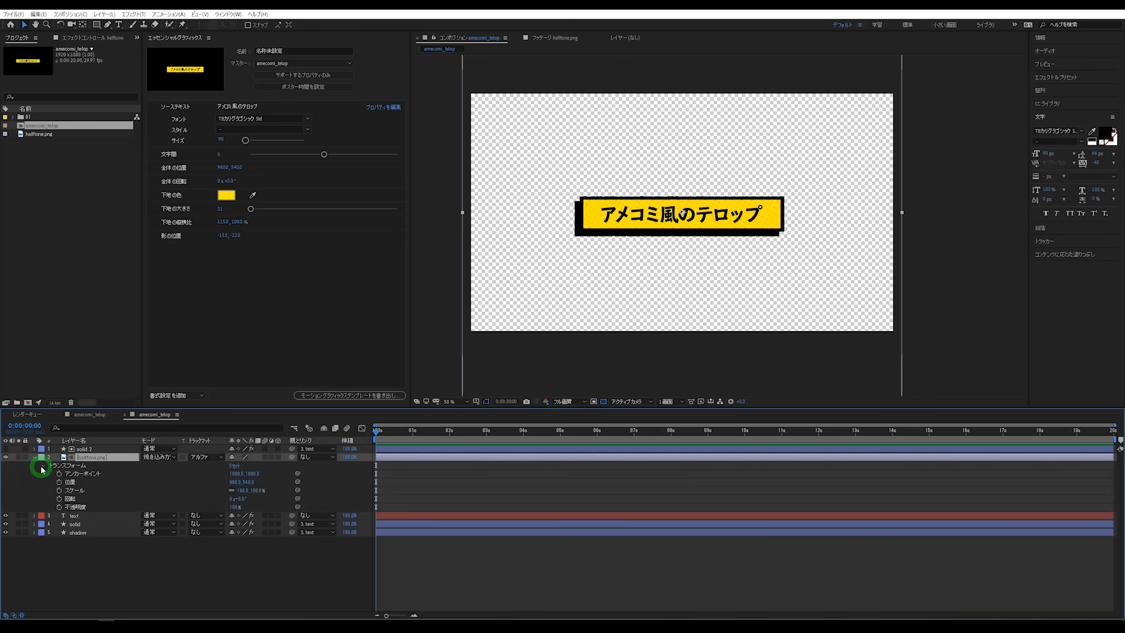
Add the halftone.png layer's 不透明度 to the essential graphics below 影の位置 and name the control トーンの濃さ
left_click_drag(95, 507, 195, 258)
left_click(186, 250)
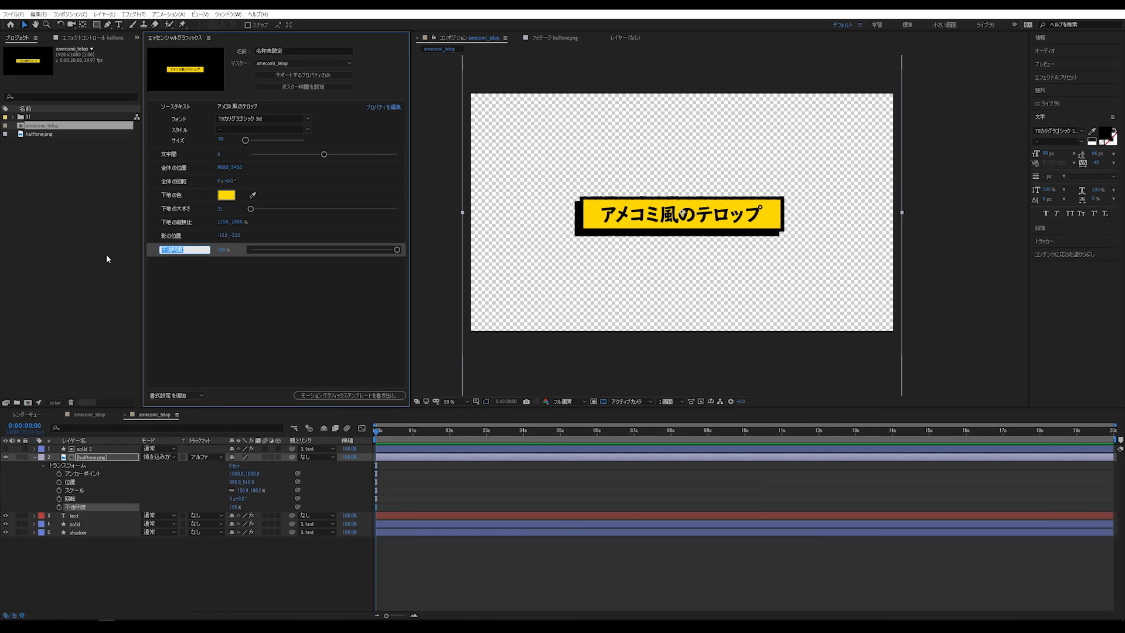
type("トーンのこ")
type("さ")
key("space")
key("Return")
key("Return")
left_click(176, 297)
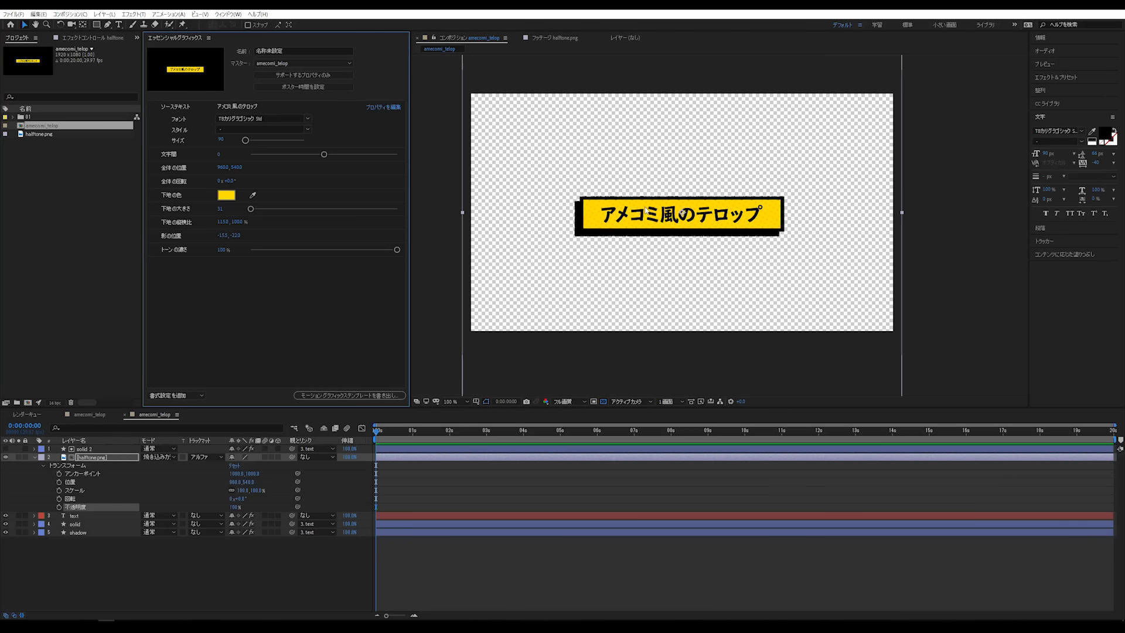
Test the 下地の色 control with light red FF6262 and the トーンの濃さ control with lower values, and undo the changes
key("slash")
left_click_drag(393, 250, 486, 265)
left_click(229, 196)
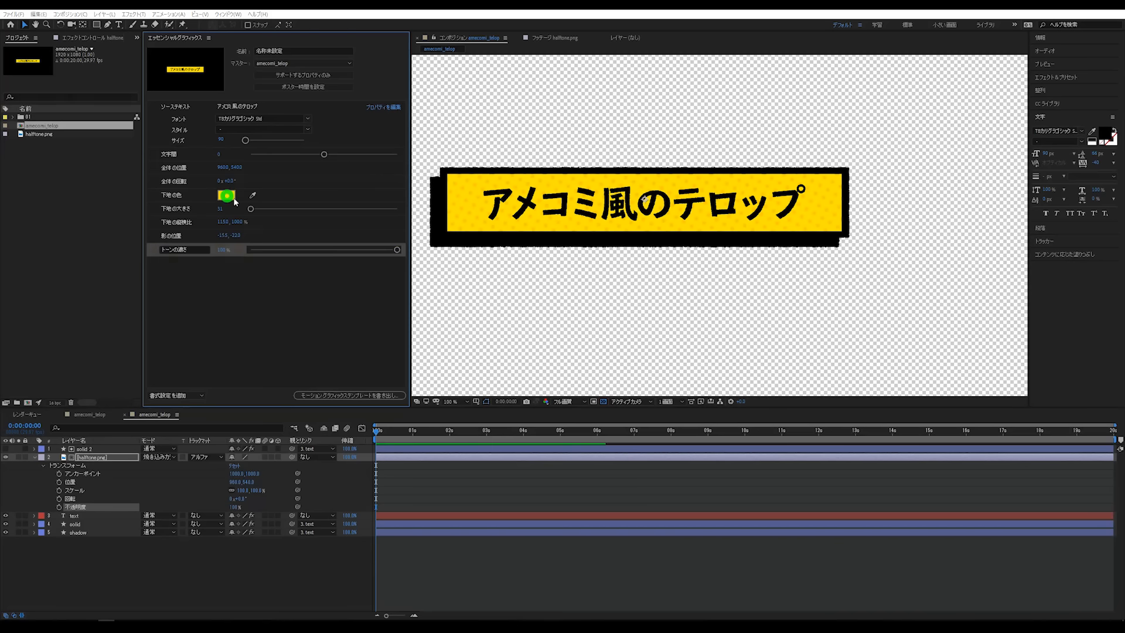
left_click_drag(233, 175, 232, 161)
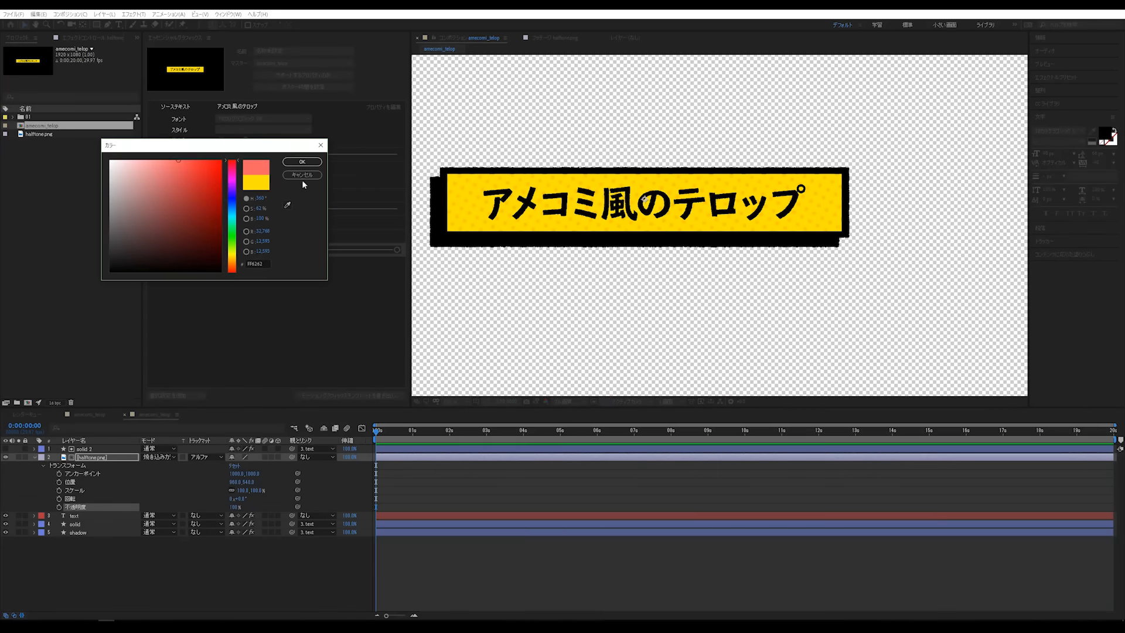
left_click(302, 162)
left_click_drag(397, 249, 329, 250)
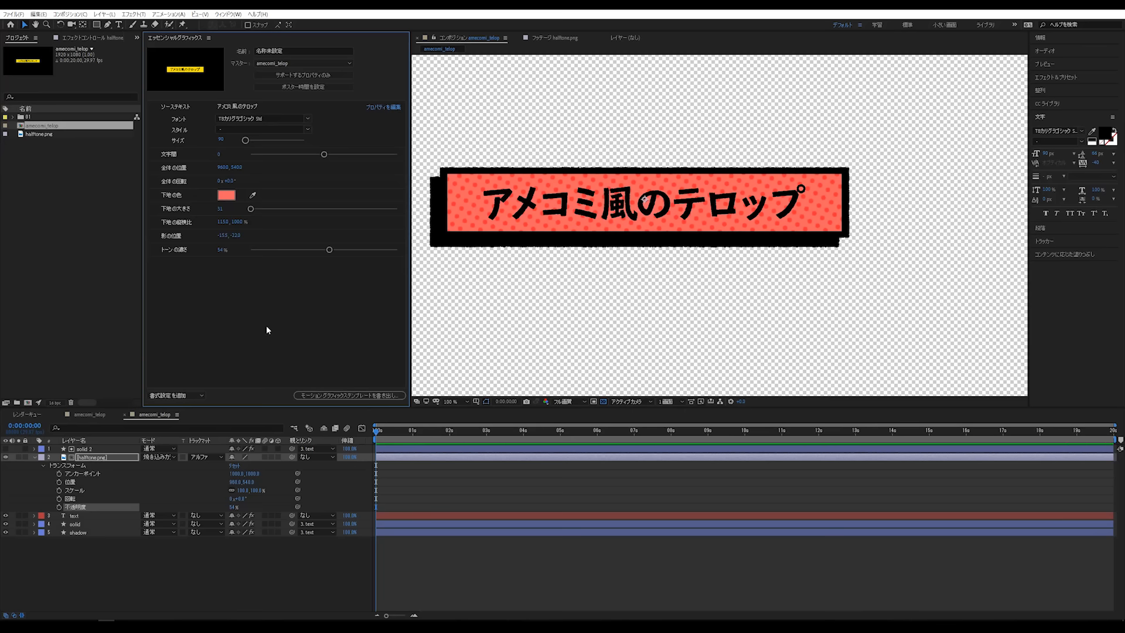
key("ctrl+z")
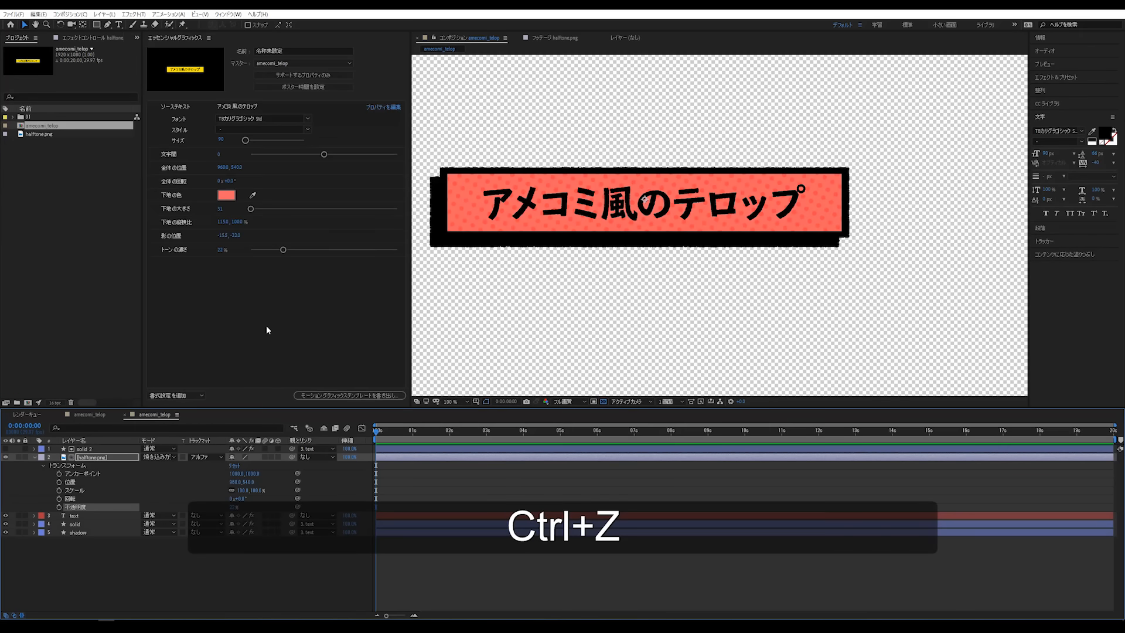
key("ctrl+z")
key("ctrl+z")
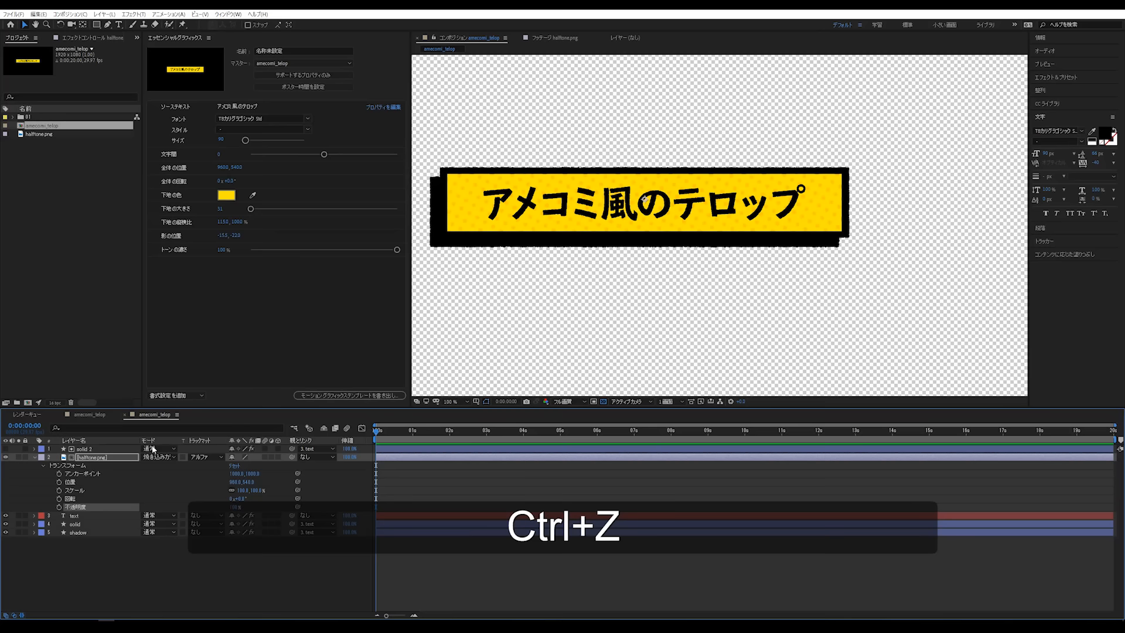
Collapse the halftone.png layer and expand the text layer's property groups
left_click(106, 573)
left_click(33, 457)
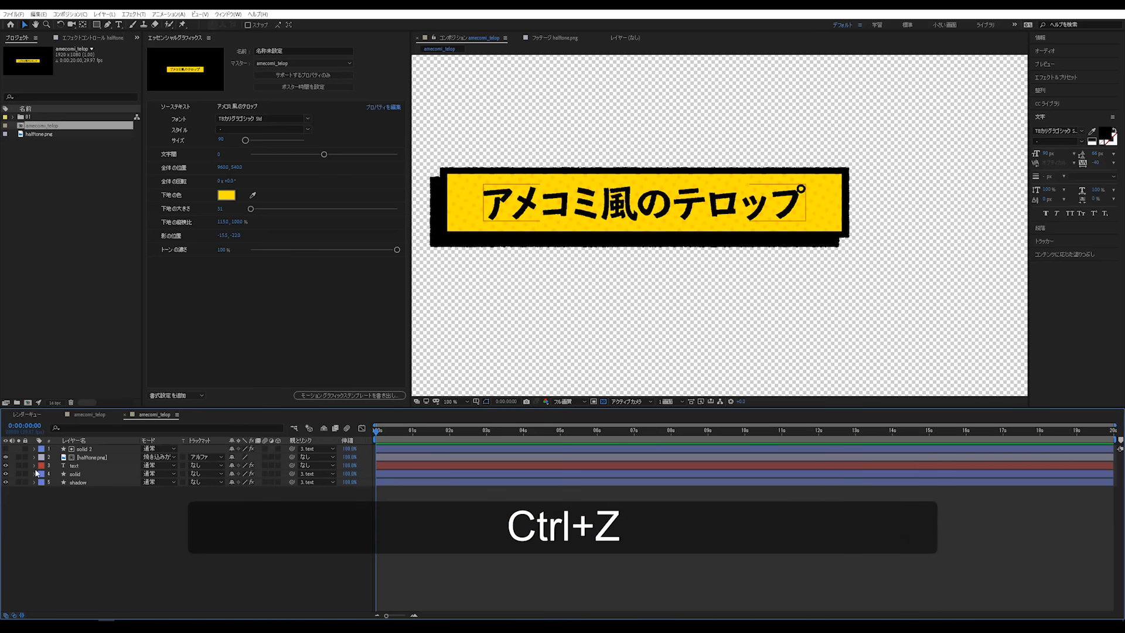
left_click(33, 465)
left_click(43, 524)
left_click(43, 516)
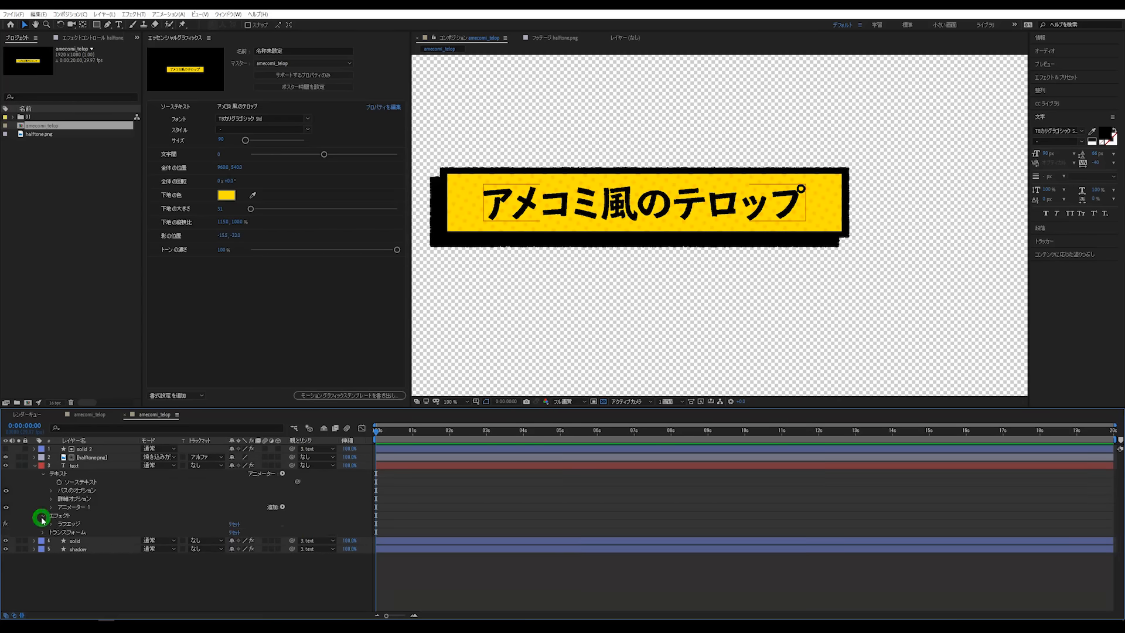
left_click(43, 516)
Search the effects for 塗り and apply the 塗り effect to the text layer
left_click(81, 466)
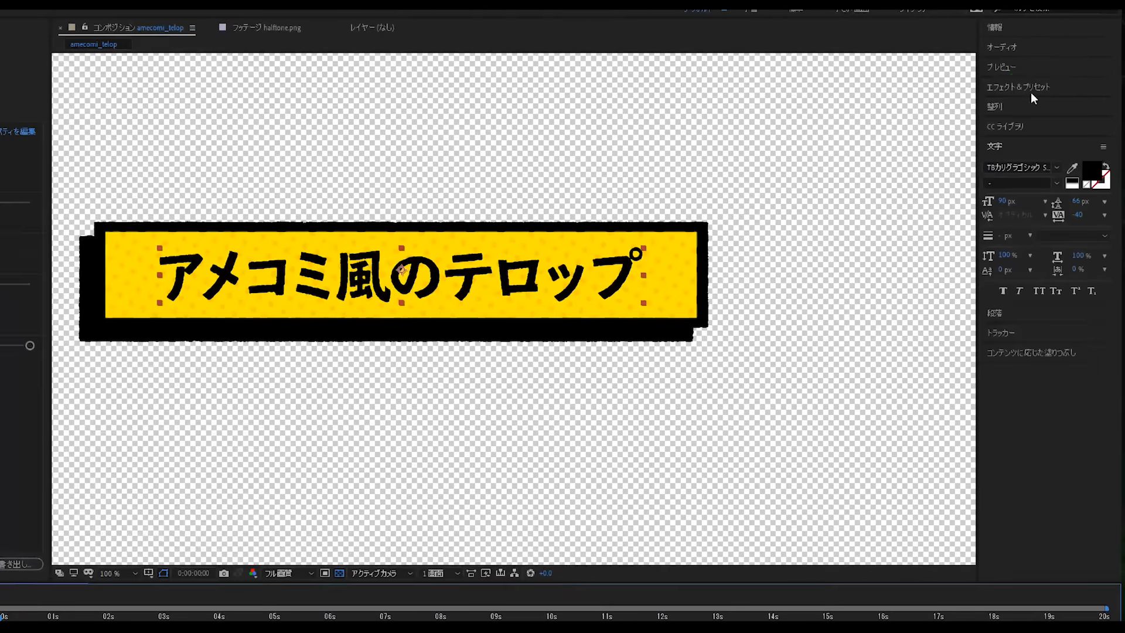
left_click(1058, 78)
left_click(1072, 90)
left_click(1104, 104)
left_click(1071, 103)
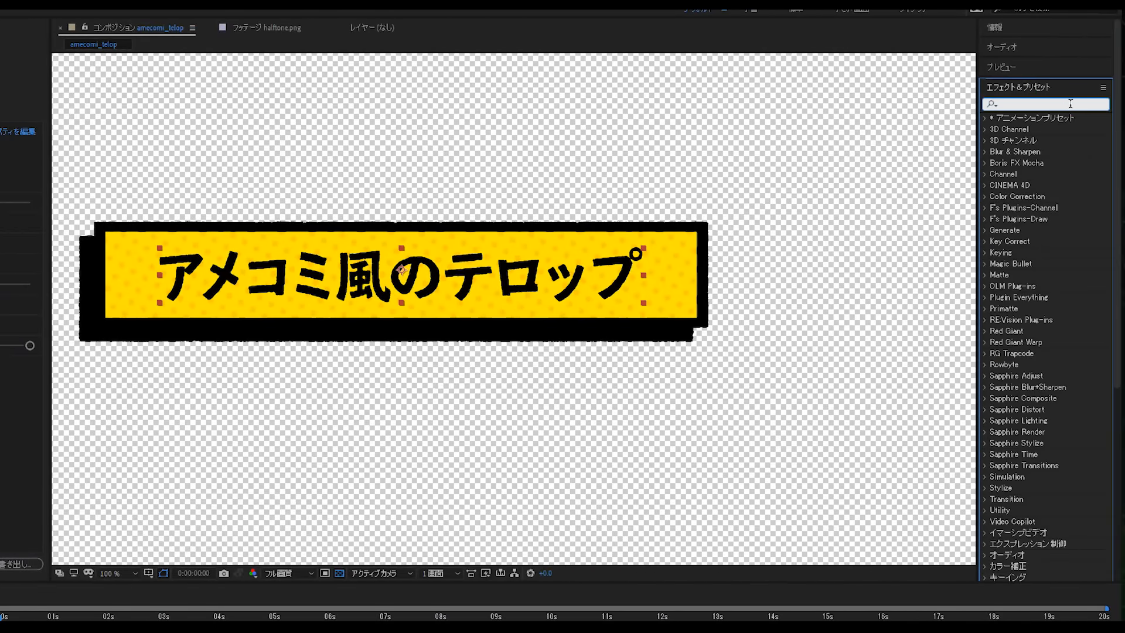
type("塗り")
key("Return")
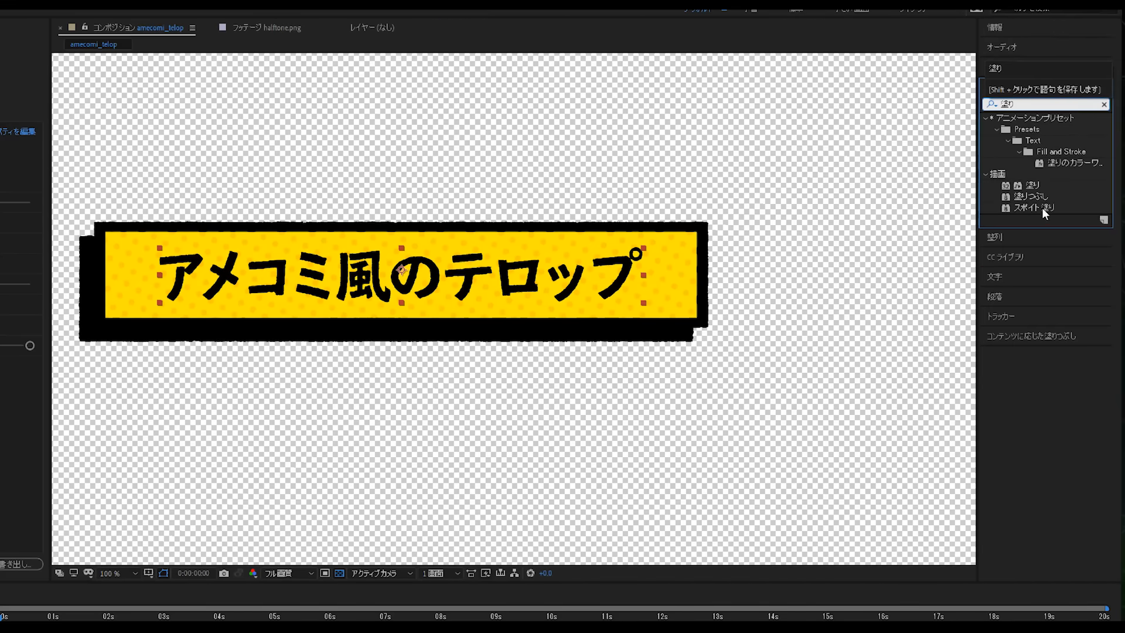
left_click(1041, 185)
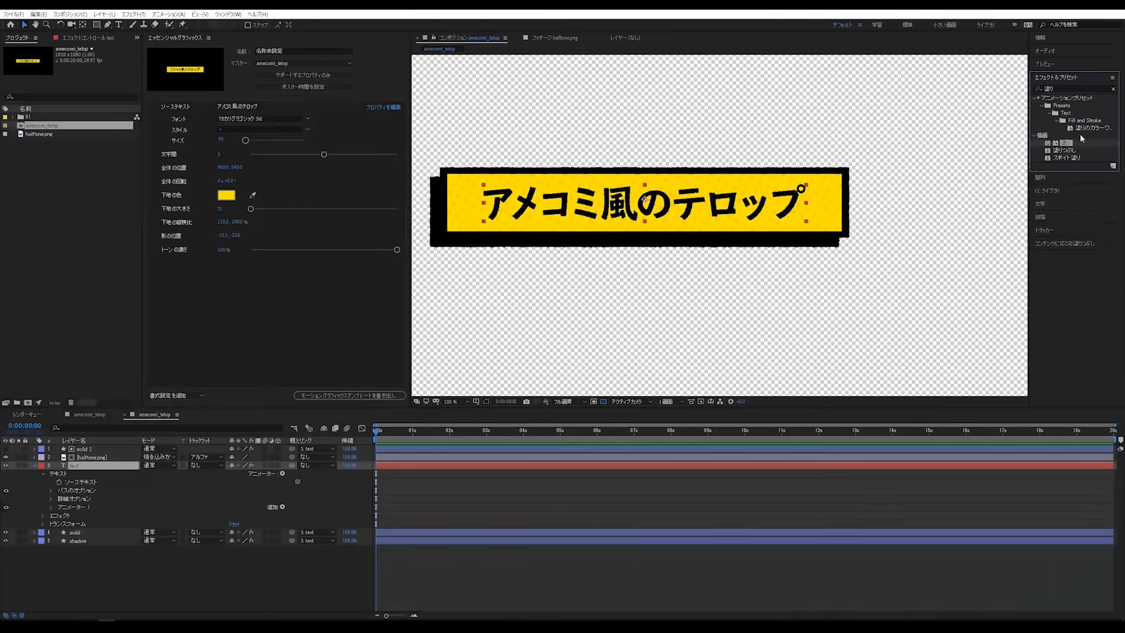
left_click_drag(1035, 185, 73, 466)
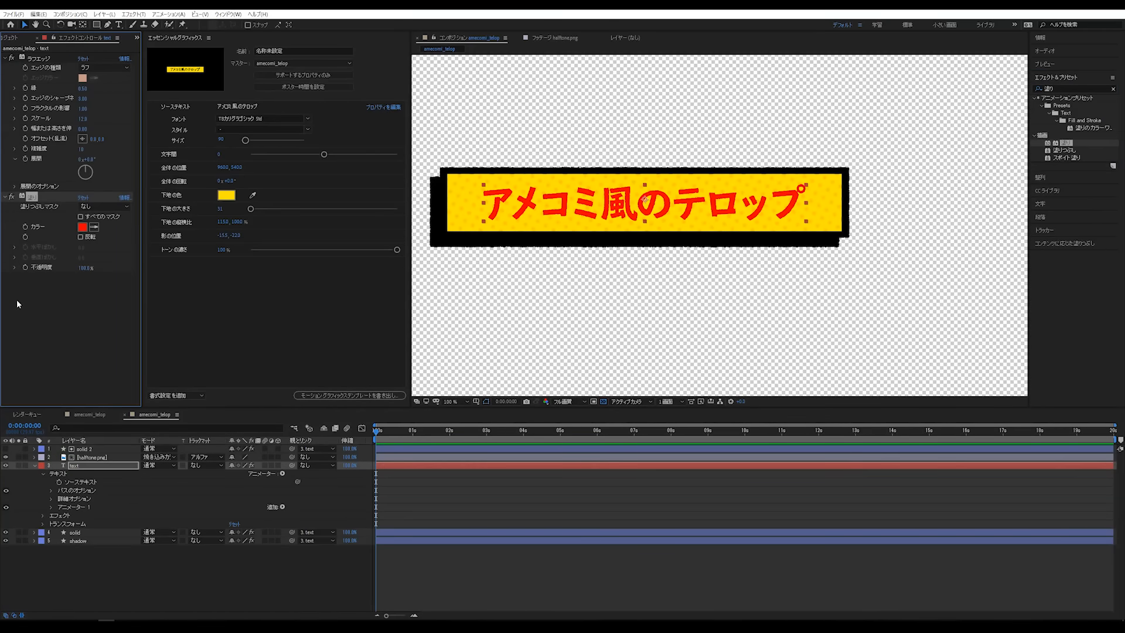
Set the 塗り effect's color on the text layer to black
left_click(82, 226)
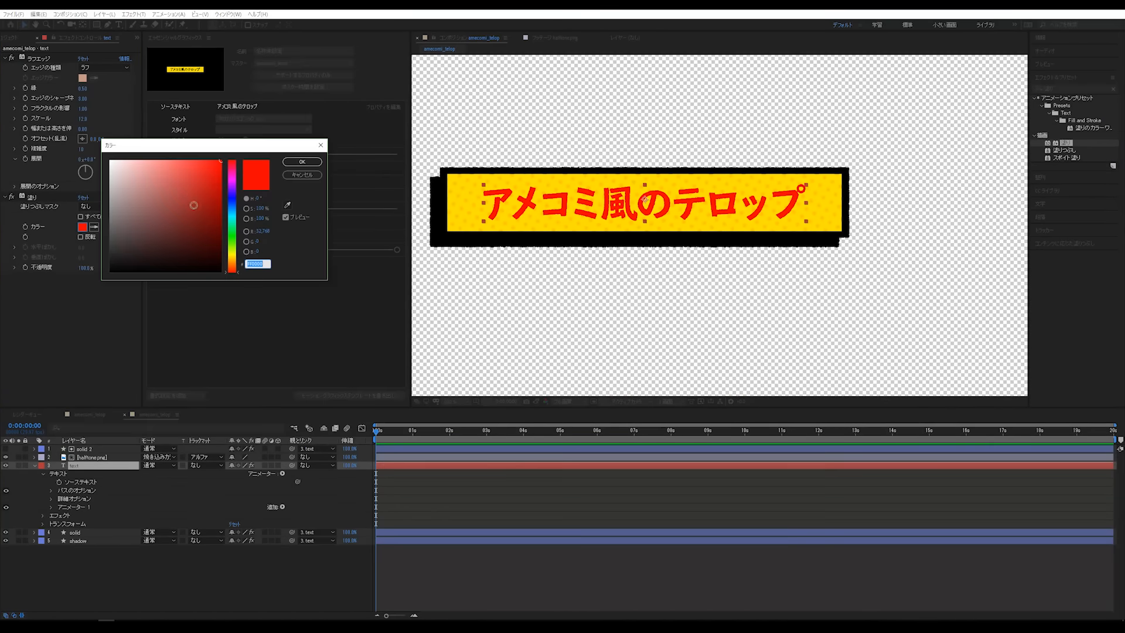
left_click_drag(185, 205, 58, 294)
left_click(297, 164)
left_click(55, 322)
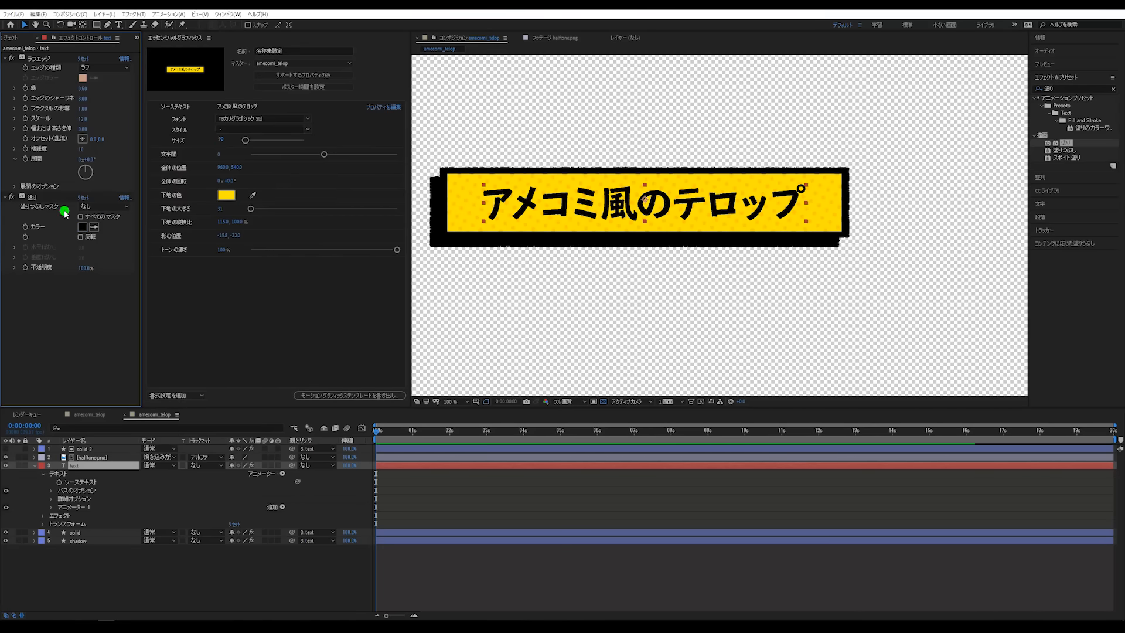
left_click(82, 564)
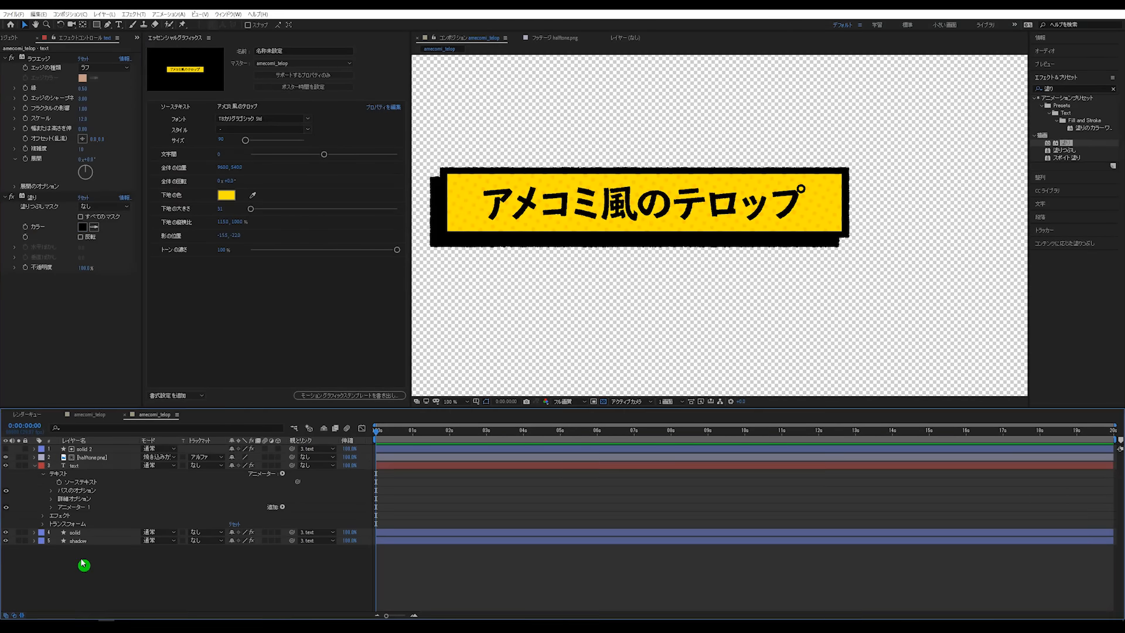
Add the カラー property of the text layer's 塗り effect to the essential graphics directly above 文字間
left_click(43, 515)
left_click(52, 533)
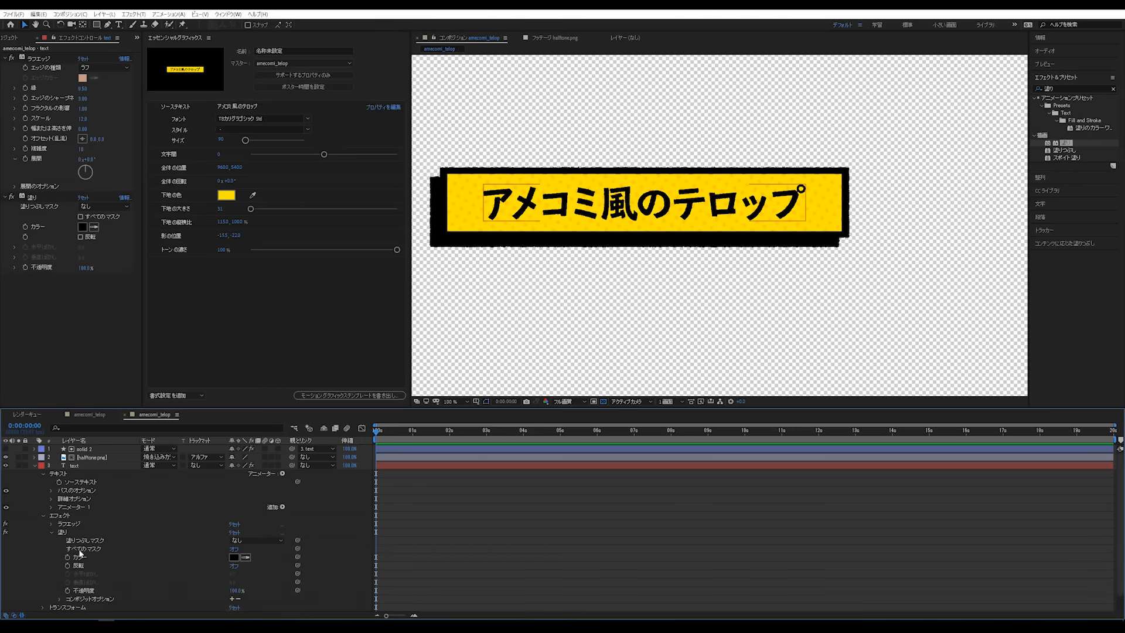
left_click(79, 557)
left_click(226, 327)
left_click(231, 169)
left_click_drag(232, 170, 227, 151)
Rename the new カラー control in the essential graphics as 文字の色
left_click(195, 156)
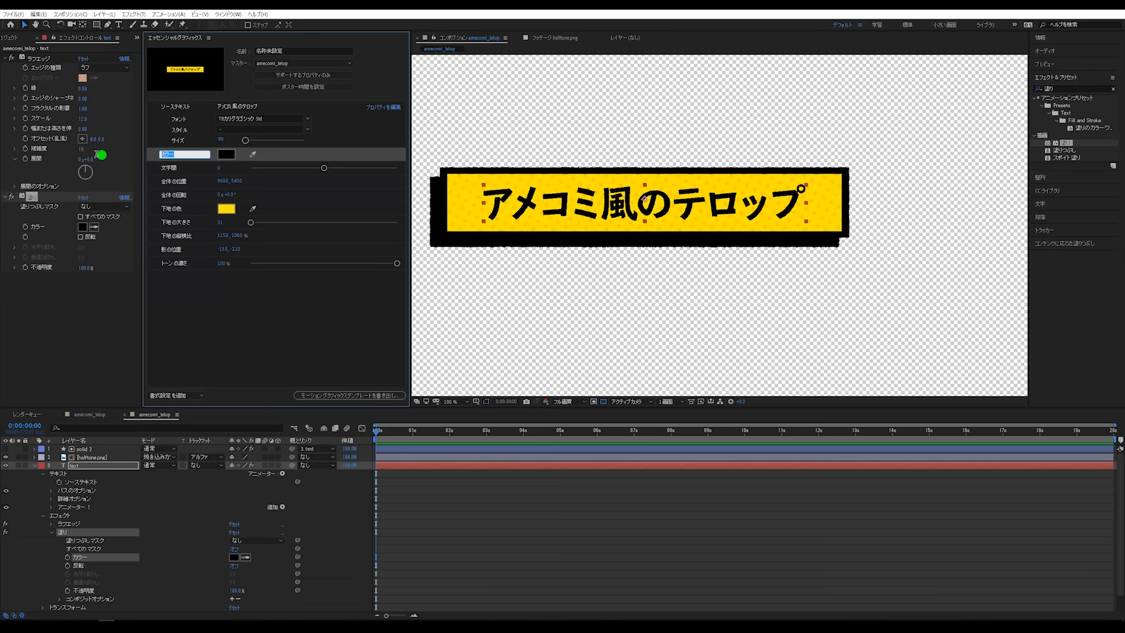
type("もじの")
key("space")
type("いろ")
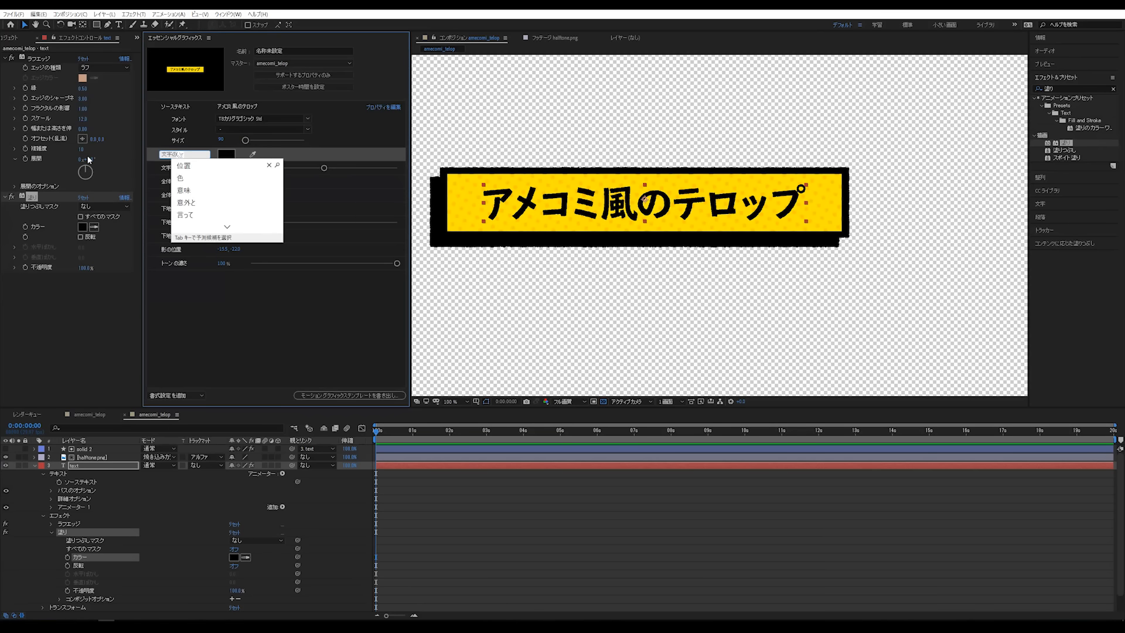
key("space")
key("Return")
key("Return")
left_click(296, 352)
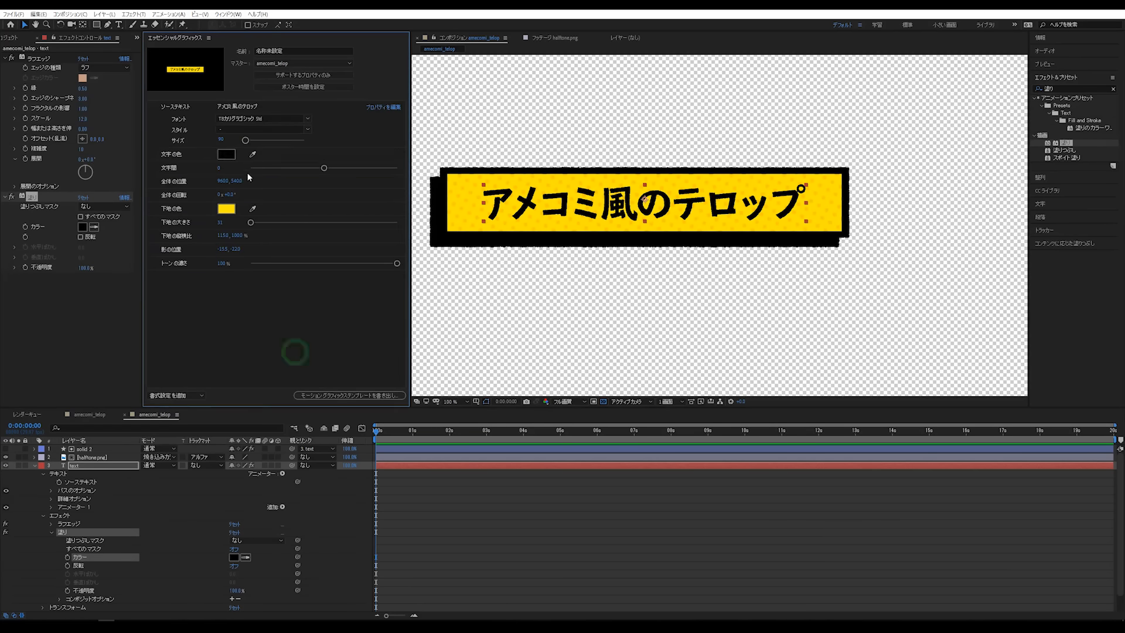
left_click(598, 533)
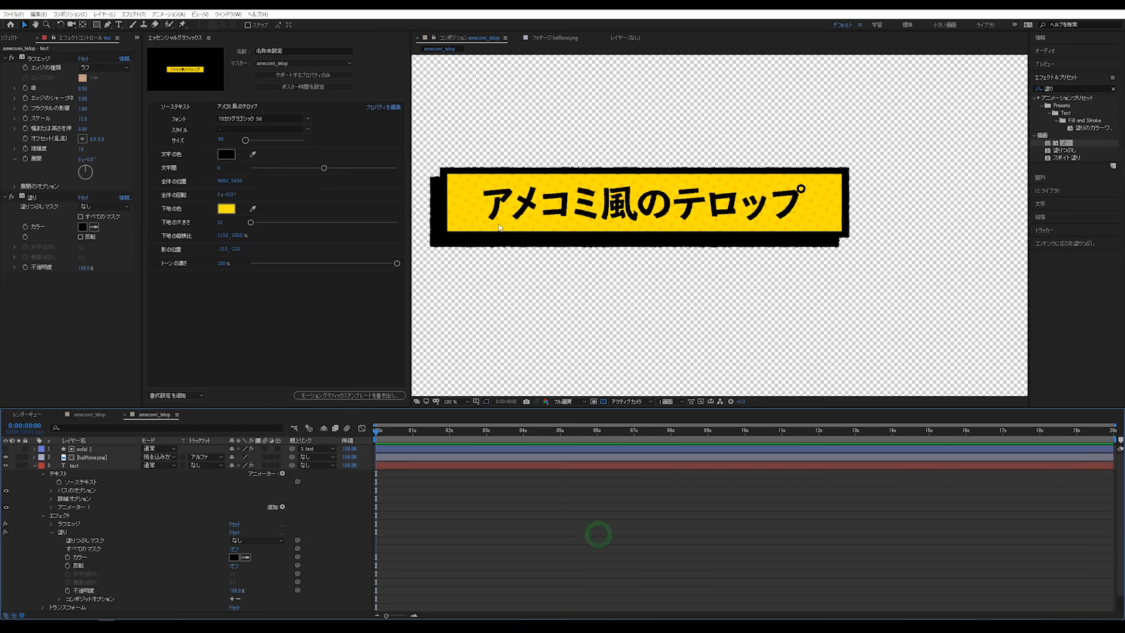
Collapse the text layer and create a new adjustment layer above all other layers
key("comma")
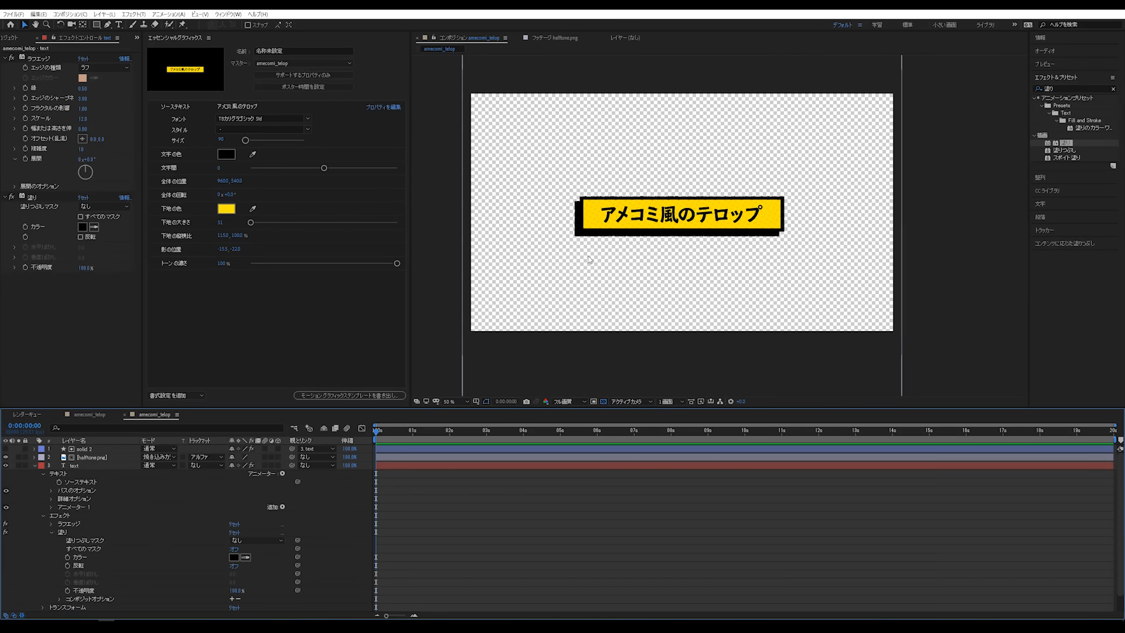
left_click(35, 465)
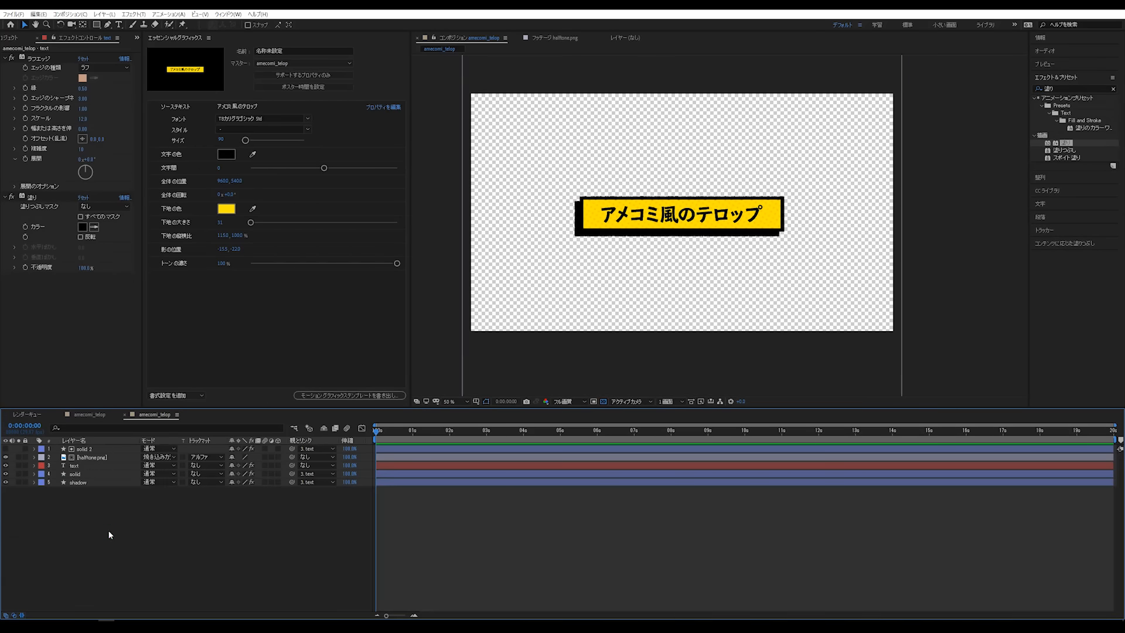
left_click(85, 532)
key("ctrl+alt+y")
left_click(82, 562)
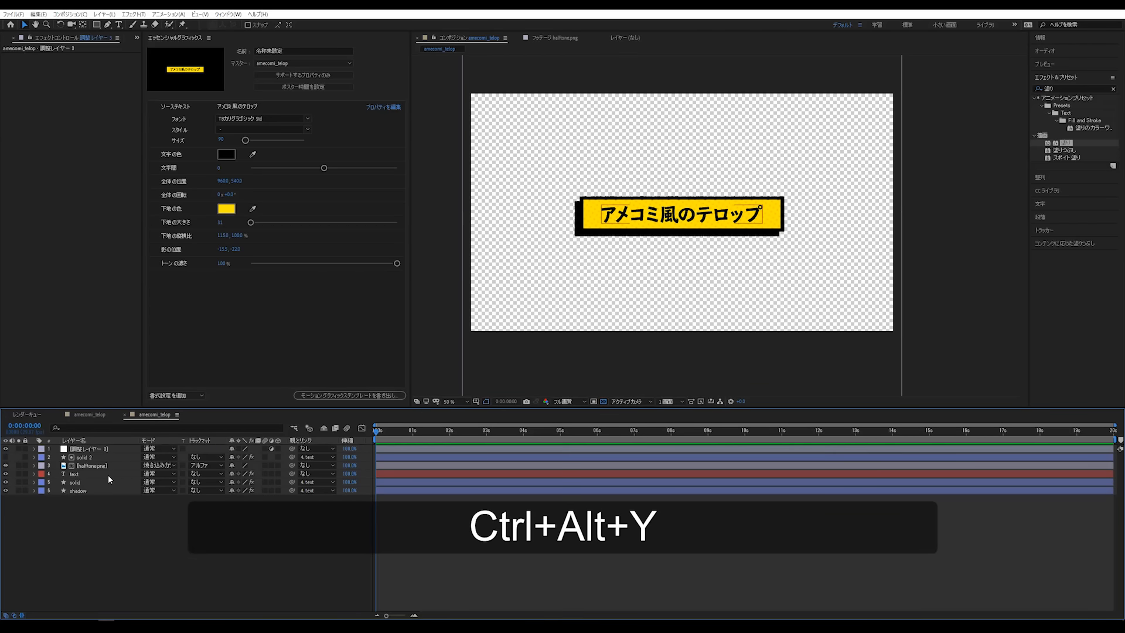
Rename the new adjustment layer as RGB
left_click(103, 449)
key("Return")
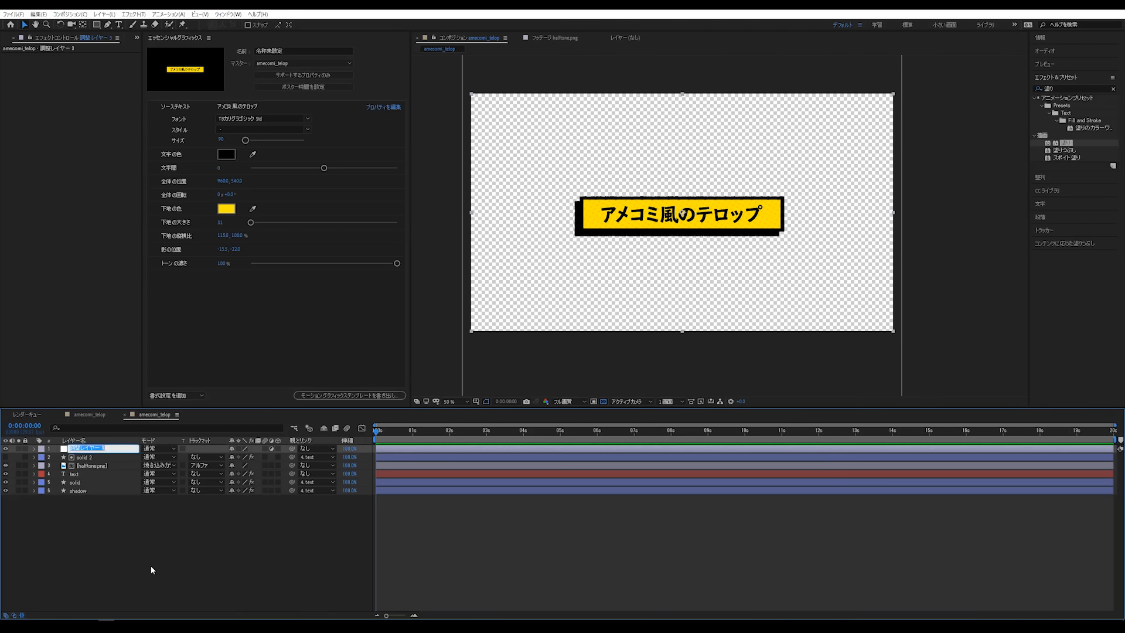
type("r")
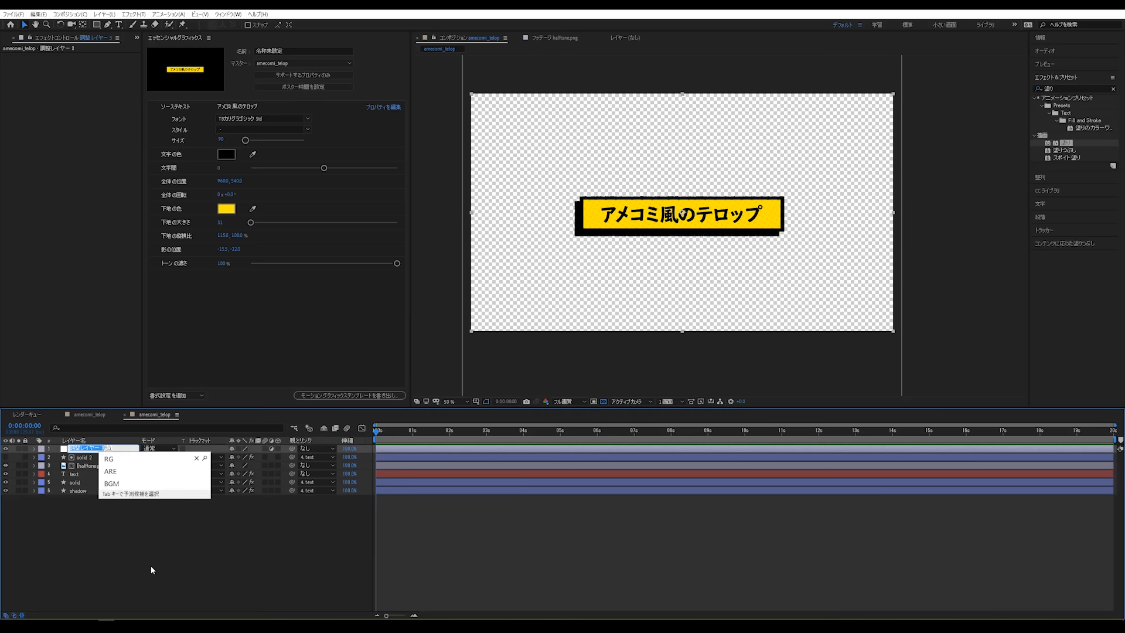
type("gb")
key("Return")
key("Return")
left_click(150, 565)
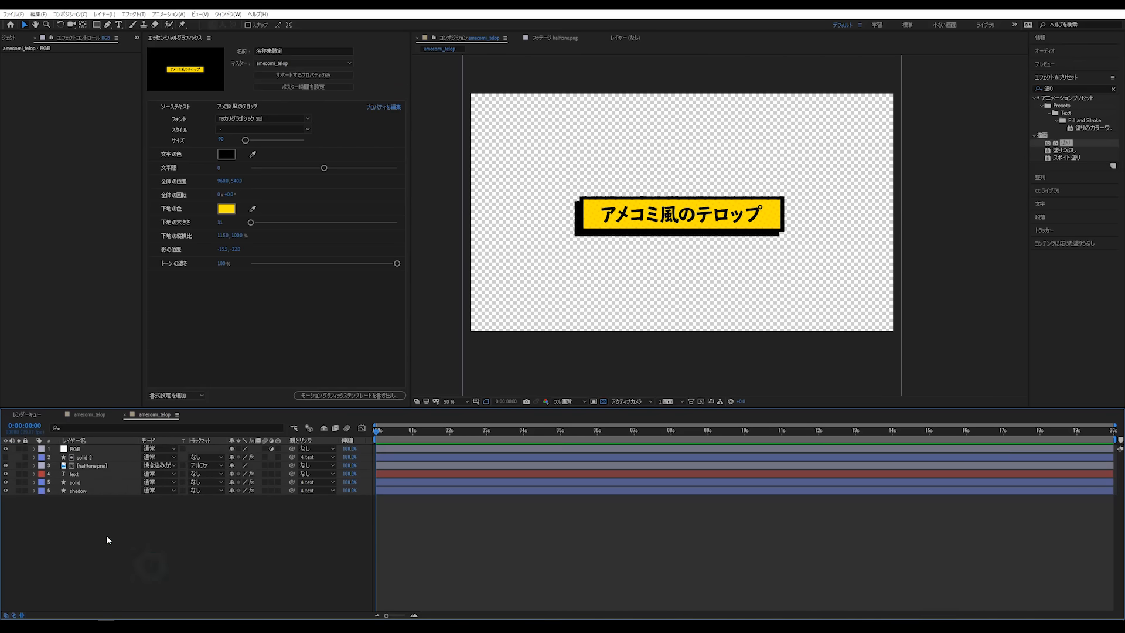
Find the 色かぶり補正 effect by searching for 色かぶり and apply it to the RGB adjustment layer
left_click(88, 449)
left_click(726, 564)
left_click(117, 448)
left_click(1113, 89)
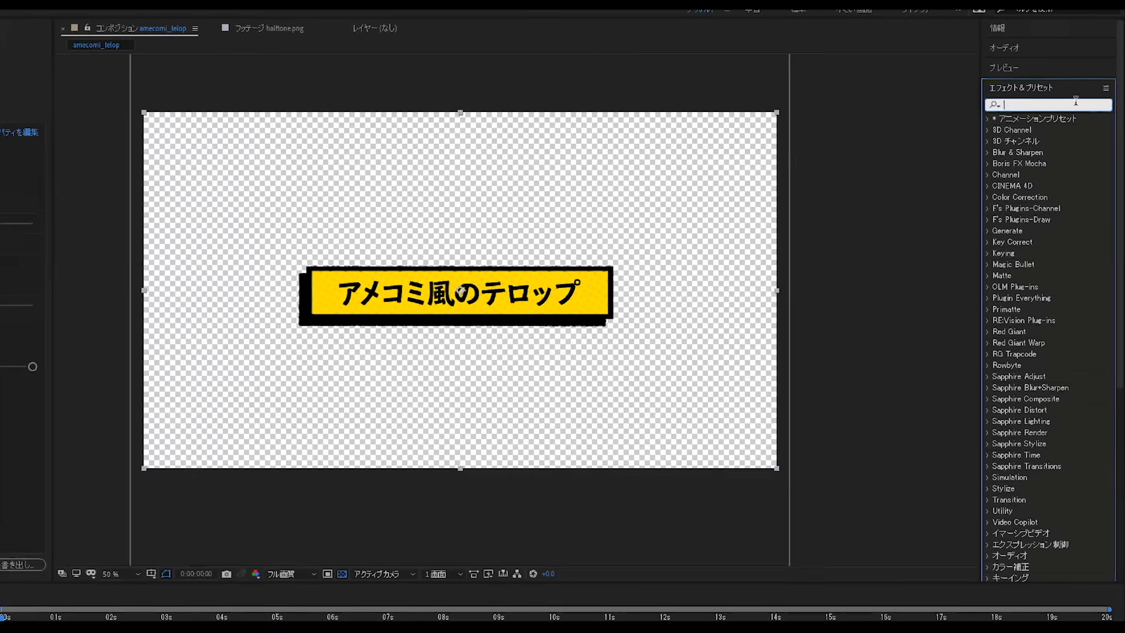
left_click(1091, 86)
type("いろあ")
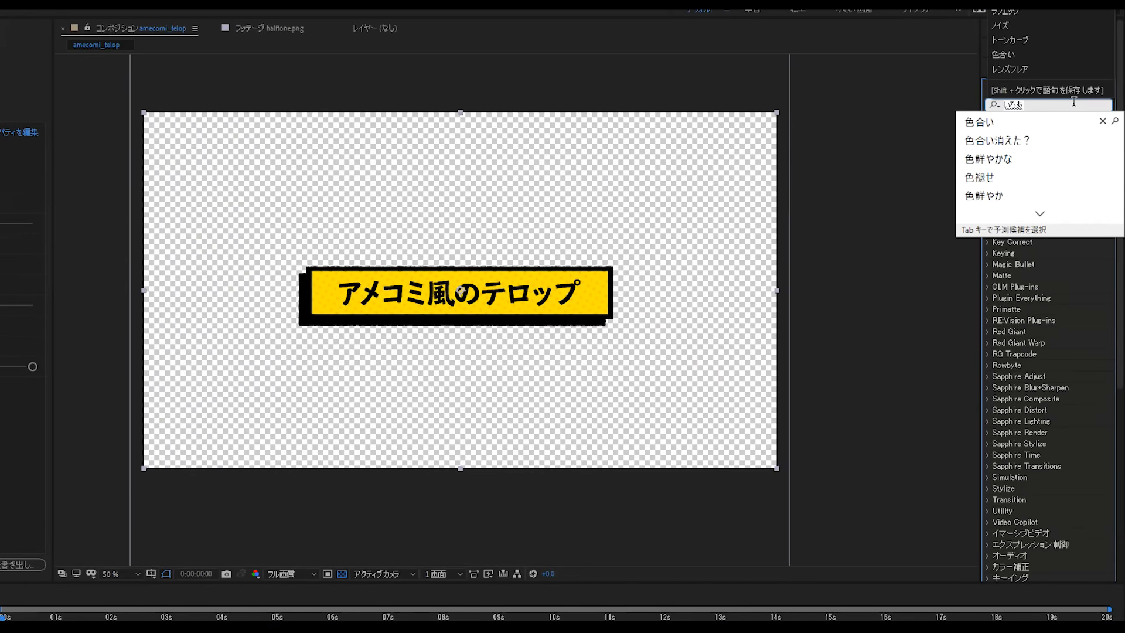
key("space")
key("Return")
type("かburi")
key("Return")
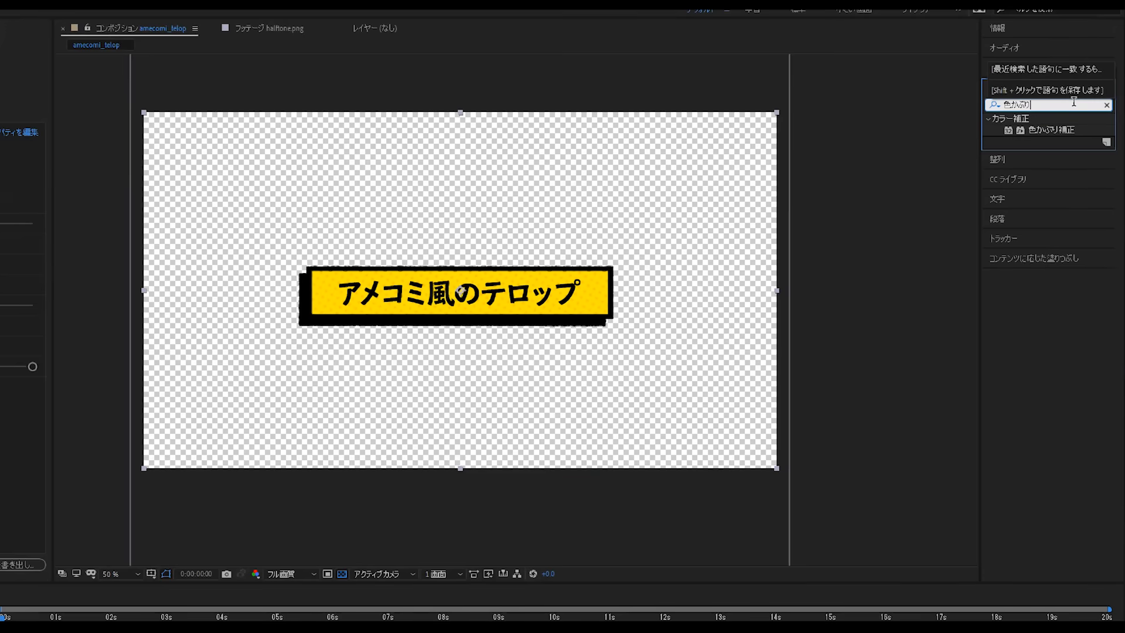
left_click(1030, 133)
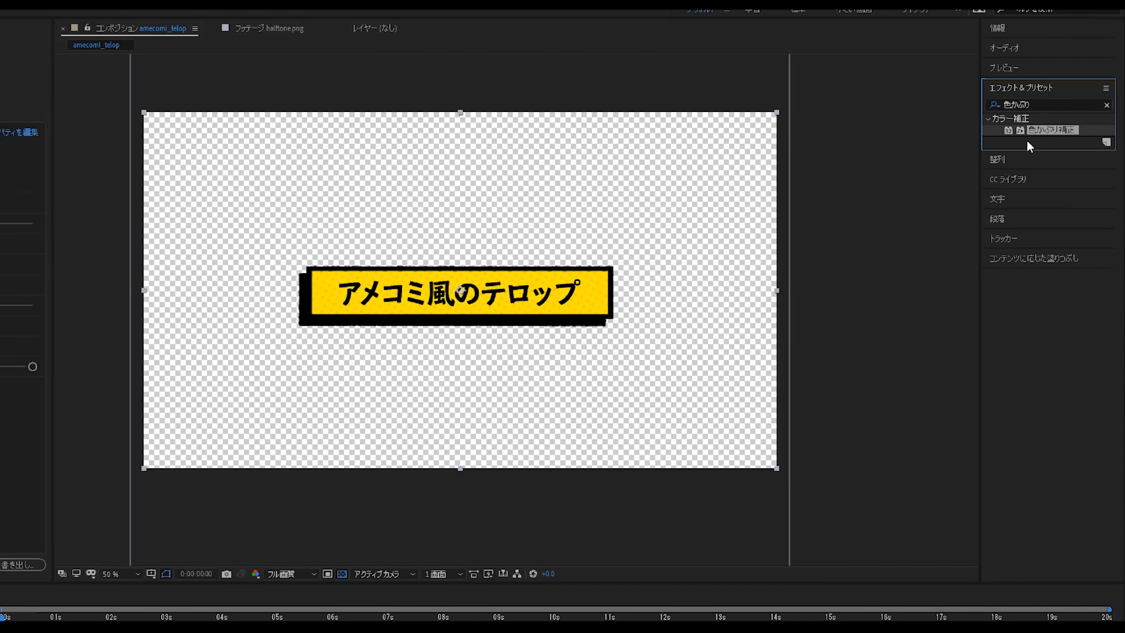
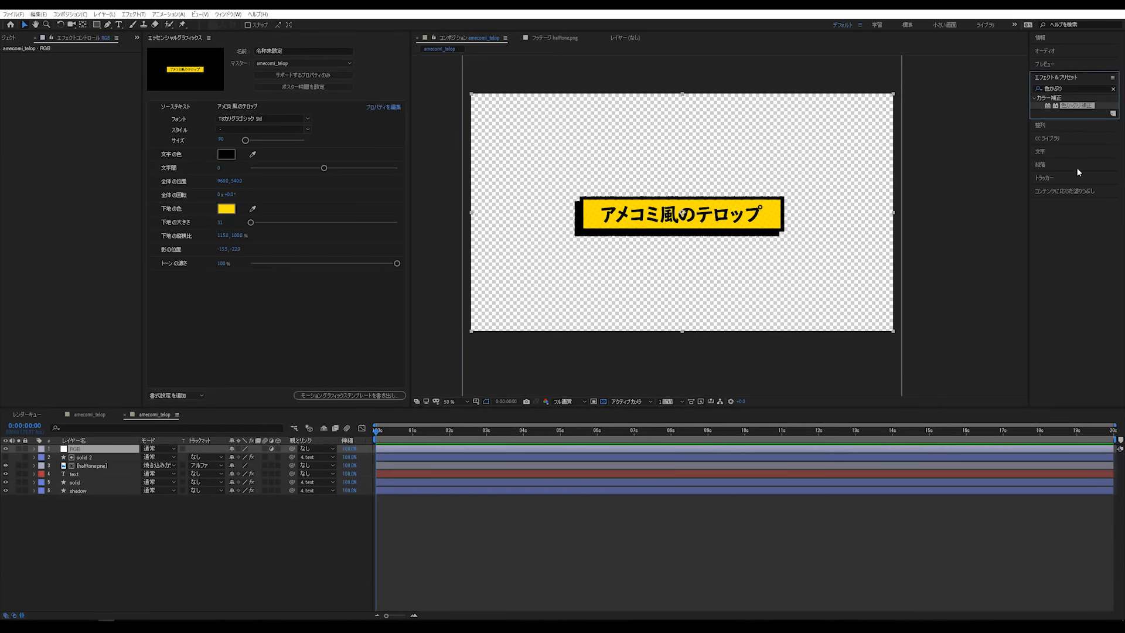
left_click_drag(1069, 108, 81, 448)
left_click(88, 252)
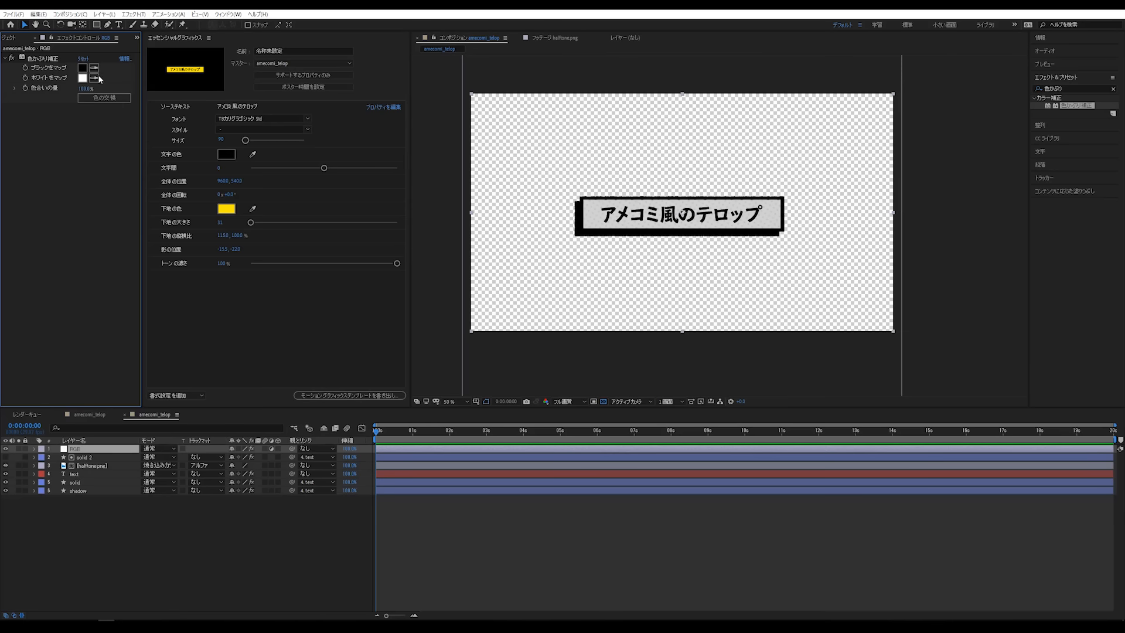
Set the ブラックをマップ colour of the 色かぶり補正 effect to pure blue, 0000FF
left_click(82, 68)
left_click_drag(232, 142, 358, 157)
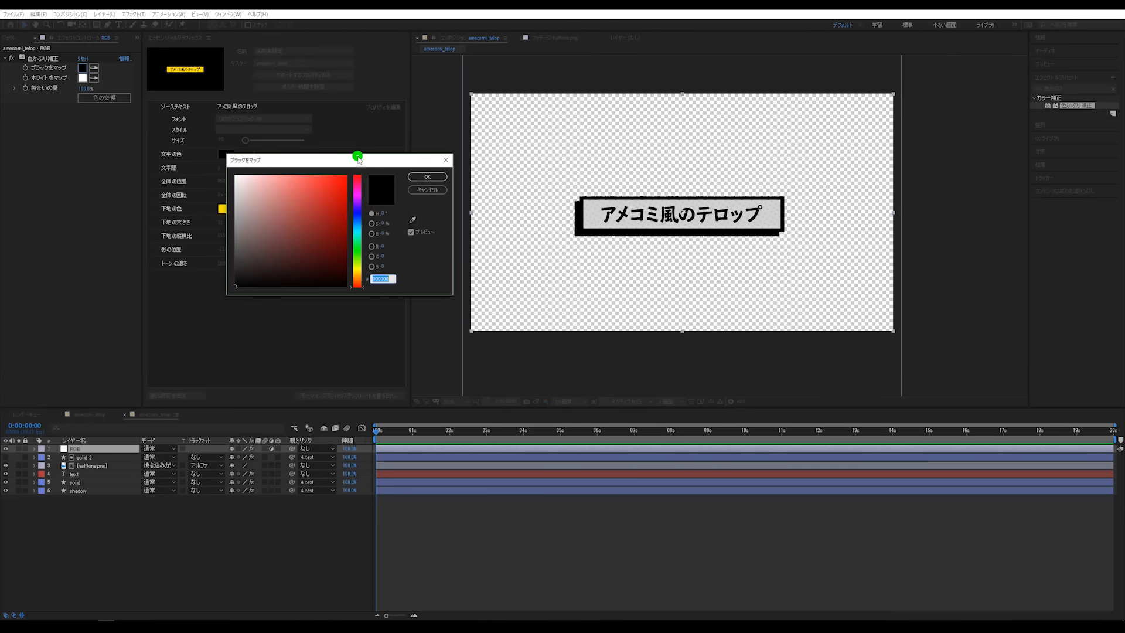
type("0018FF")
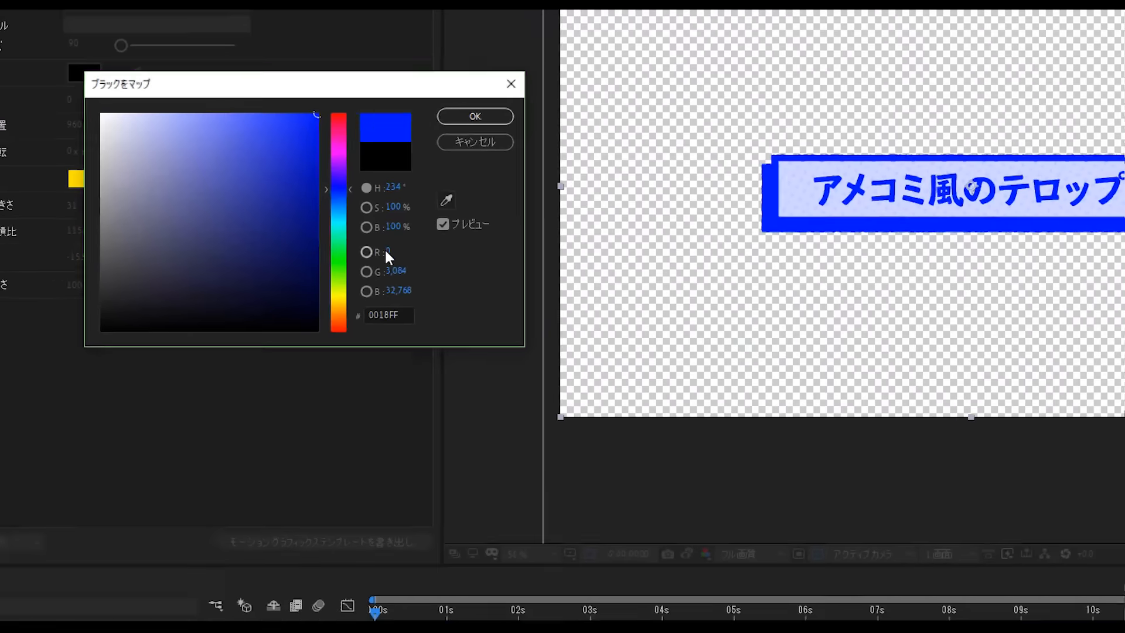
left_click(387, 256)
type("0")
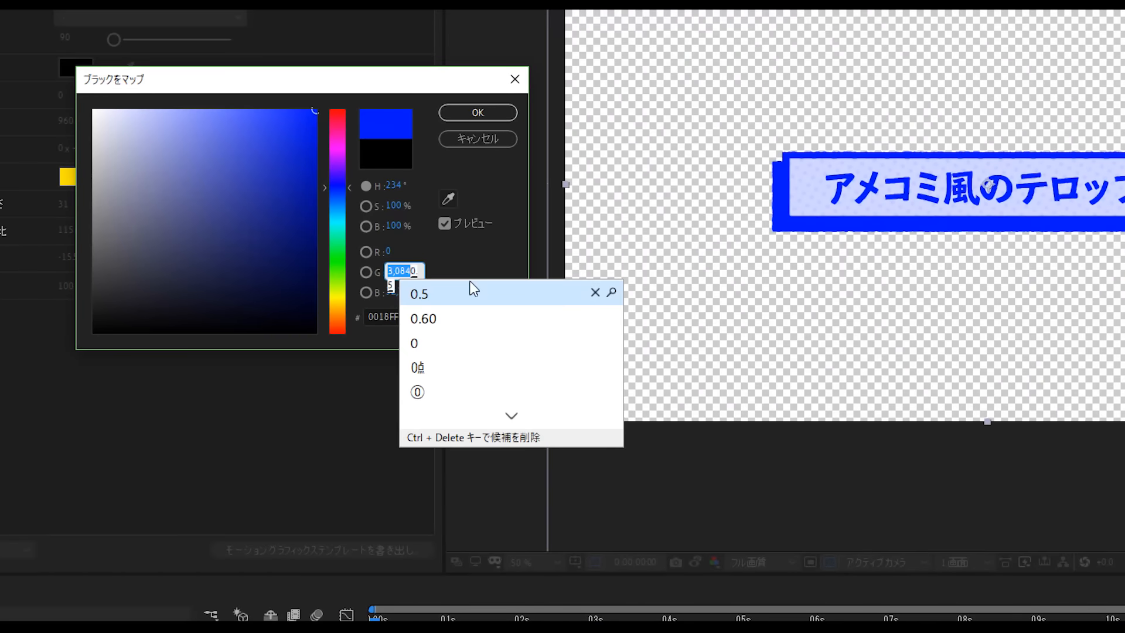
left_click(469, 287)
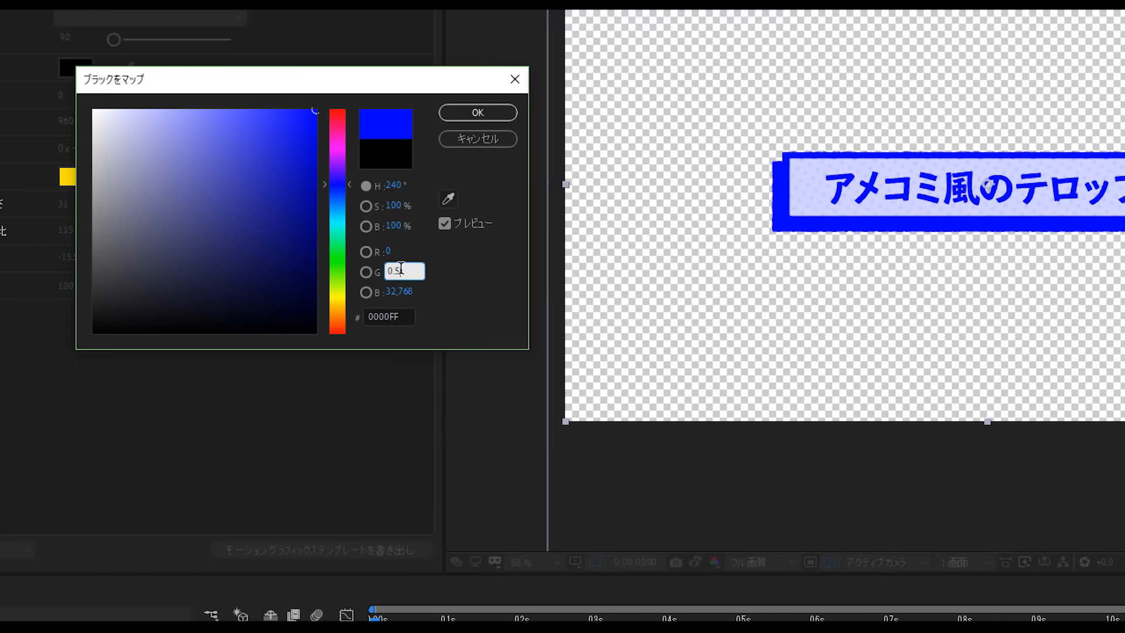
left_click_drag(386, 273, 346, 272)
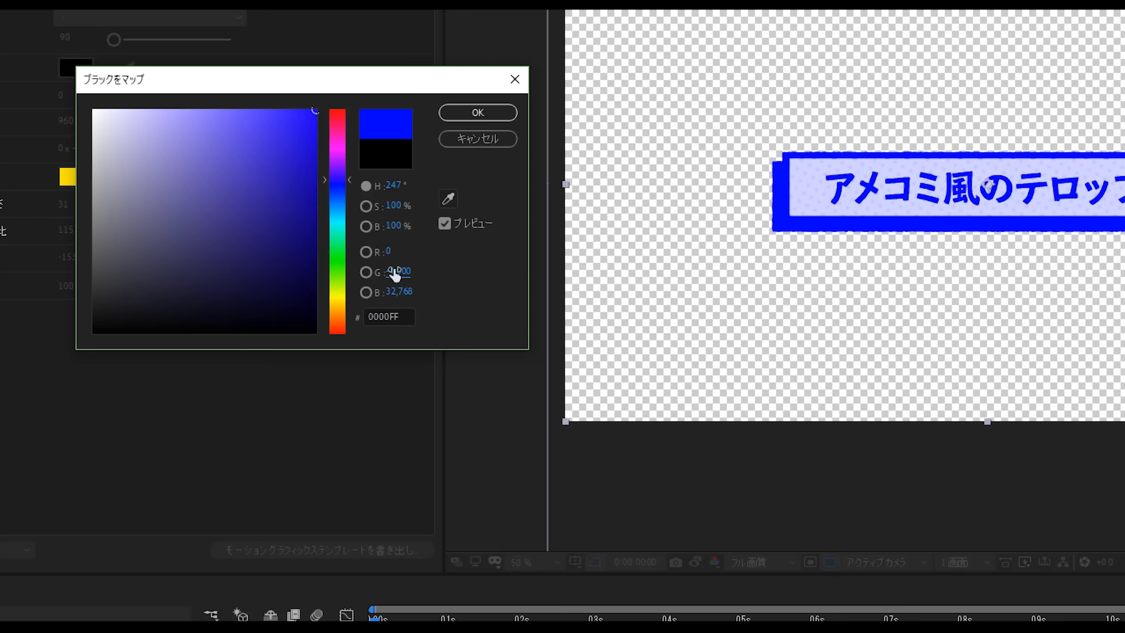
type("0")
key("Return")
key("Return")
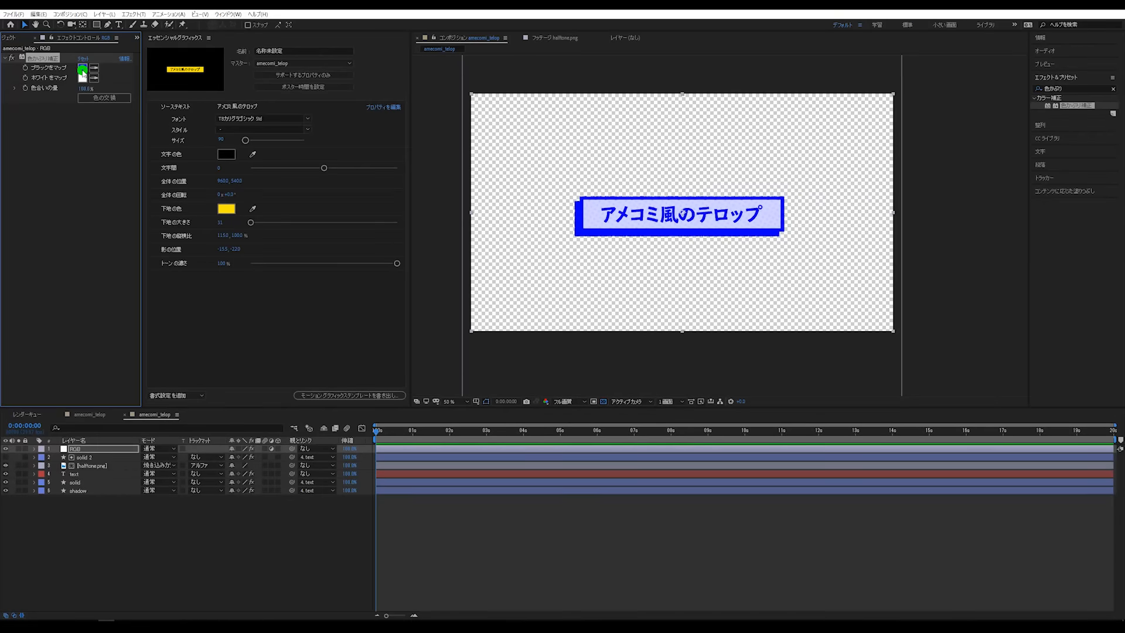
left_click(82, 69)
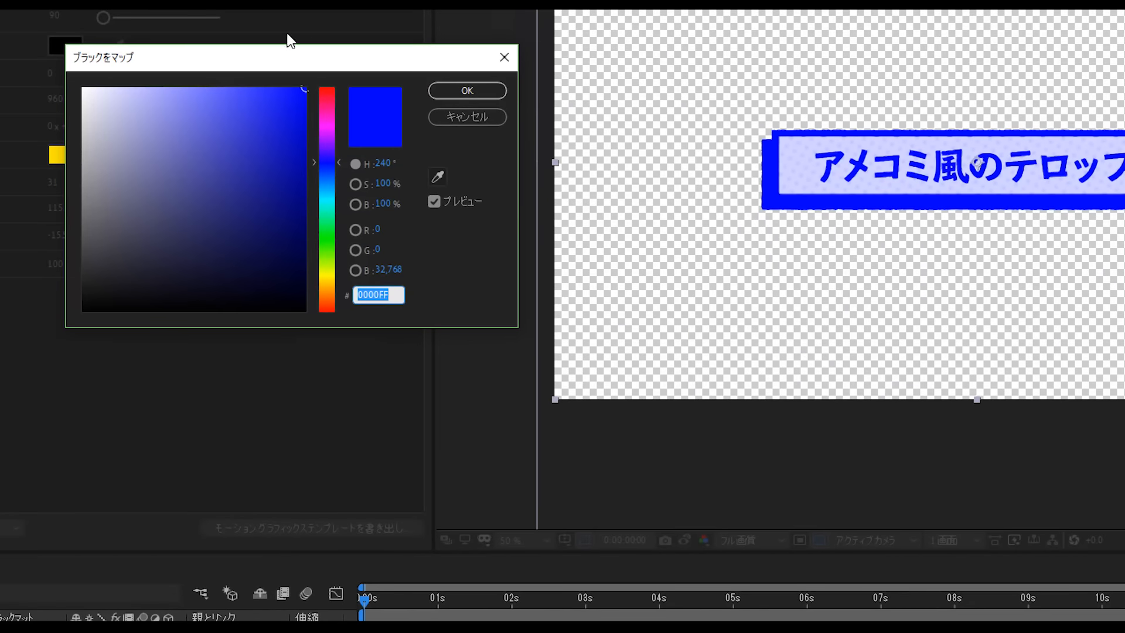
left_click(413, 305)
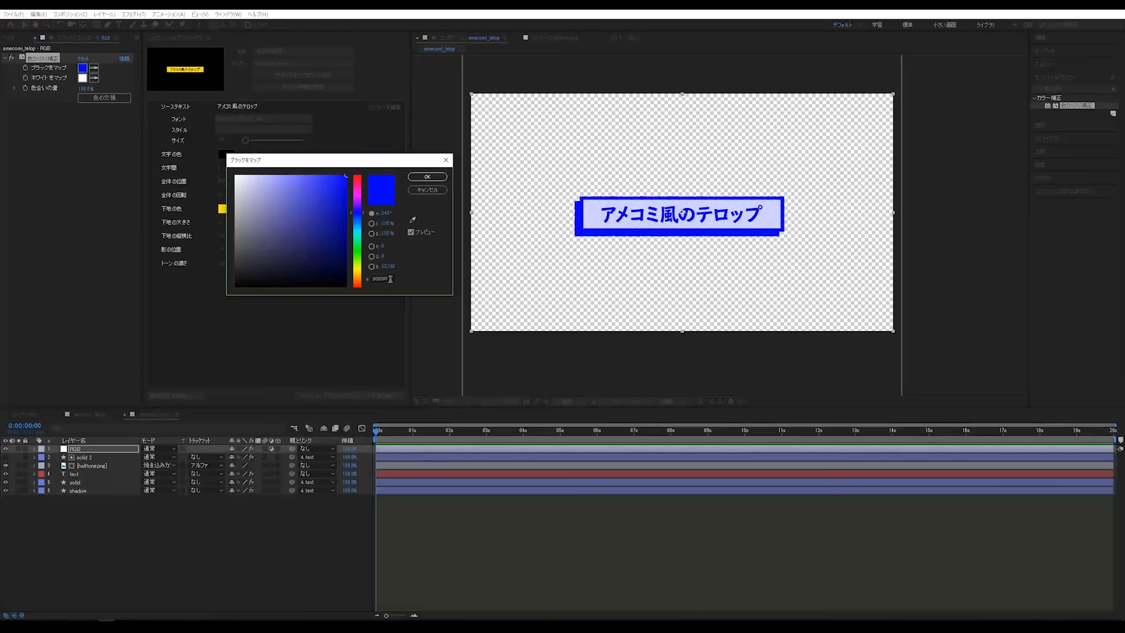
left_click(426, 177)
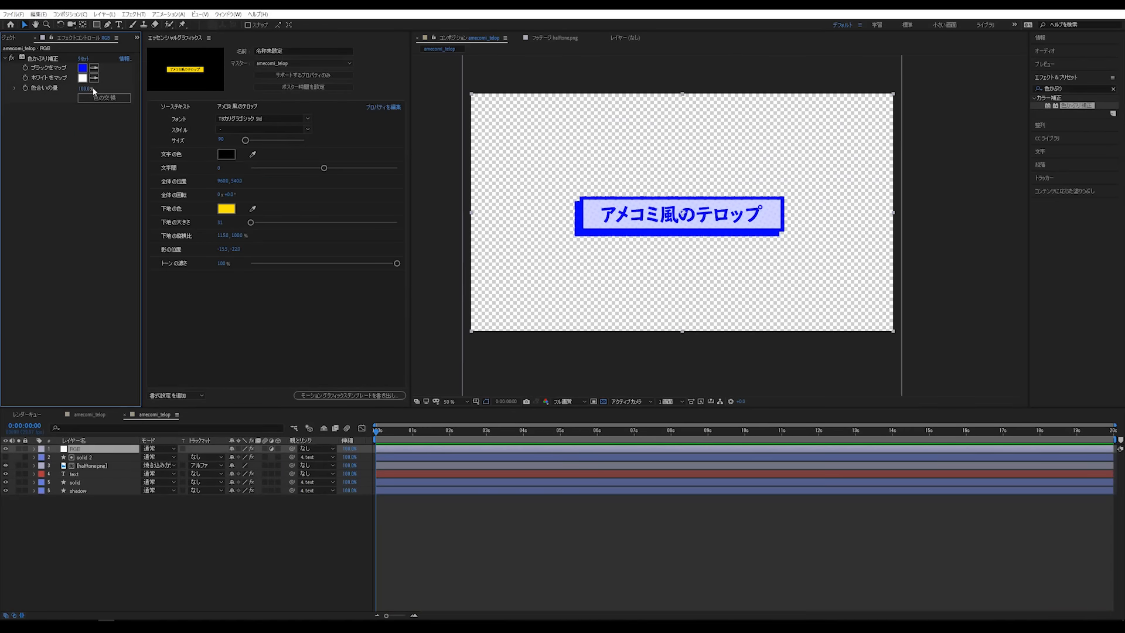
Set the ホワイトをマップ colour of the 色かぶり補正 effect to red, FF0000, and collapse the effect
left_click(83, 78)
left_click_drag(334, 202, 369, 146)
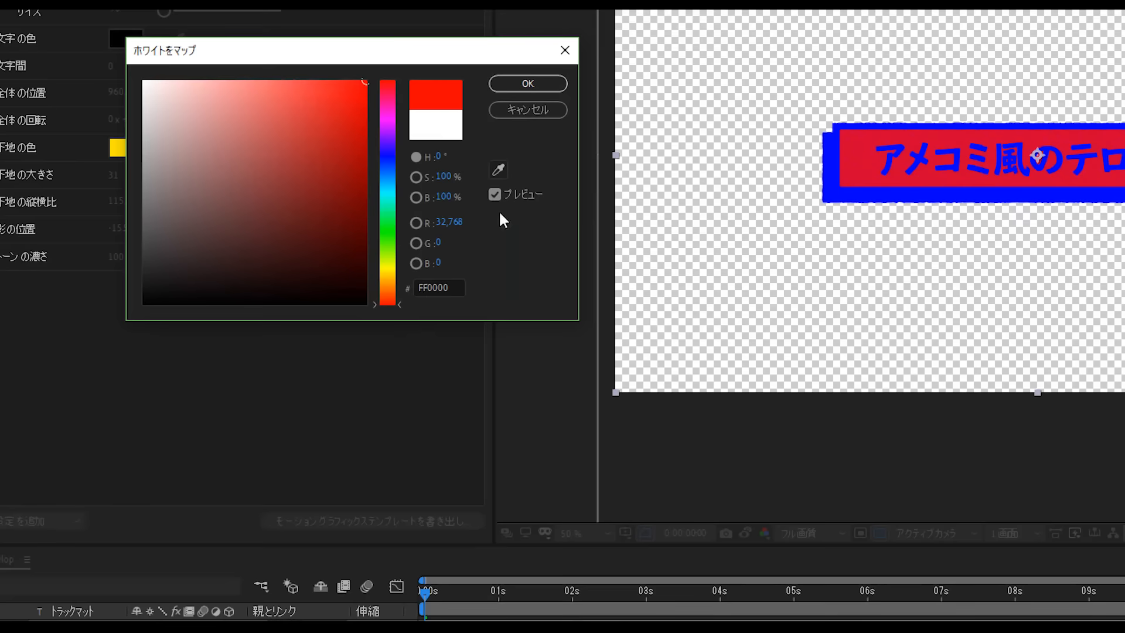
left_click(525, 89)
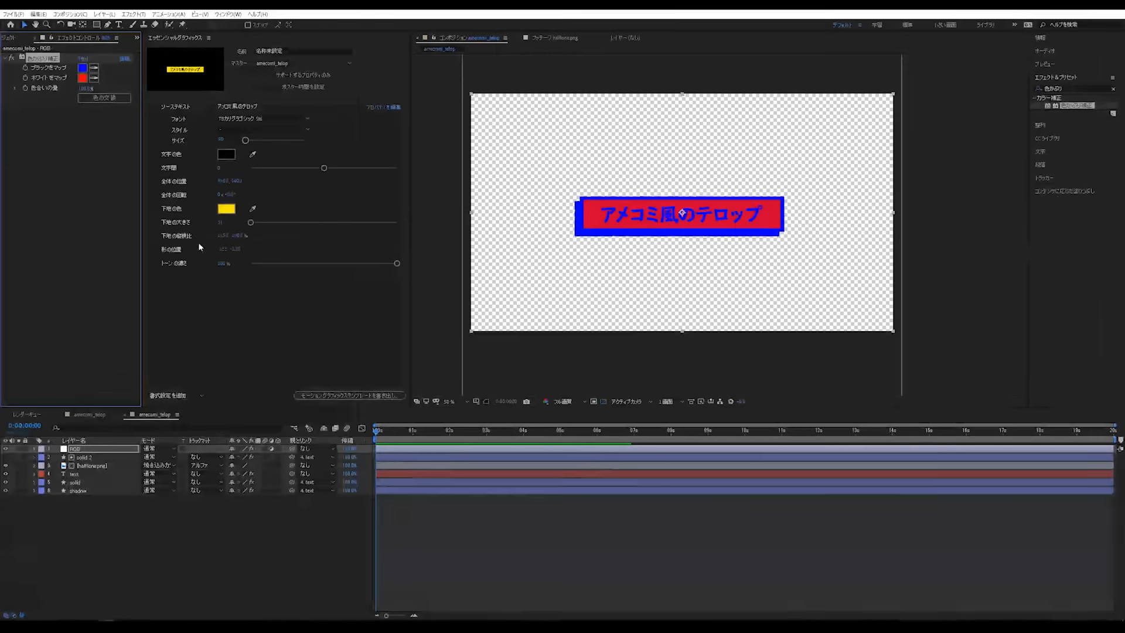
left_click(88, 181)
left_click(927, 309)
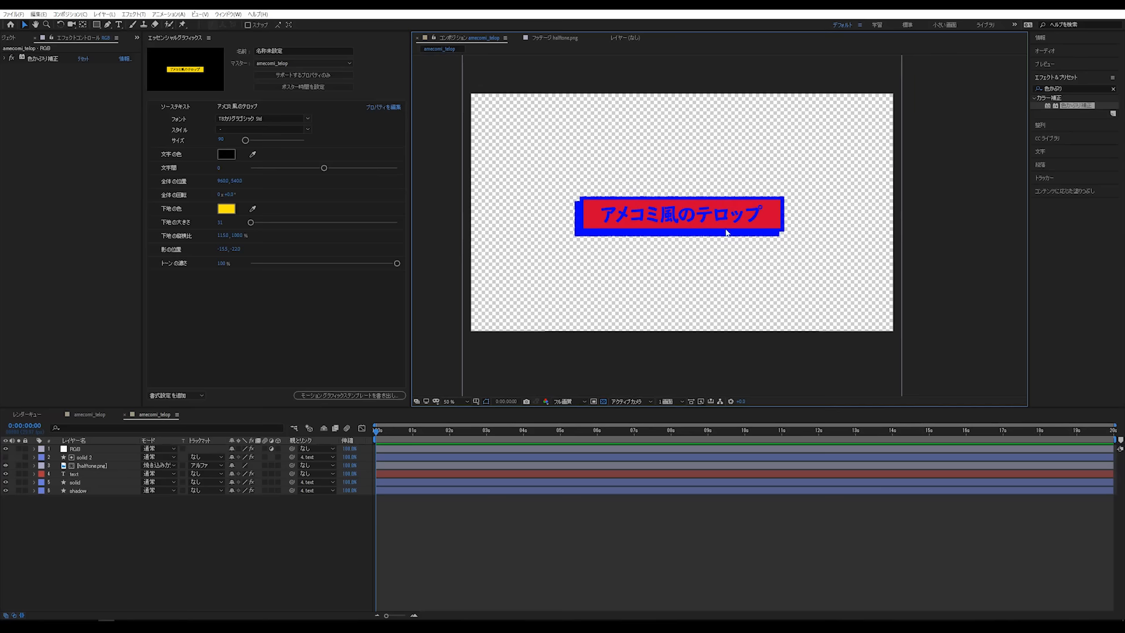
Find the エンボス effect and add it to the RGB layer below 色かぶり補正
left_click(73, 449)
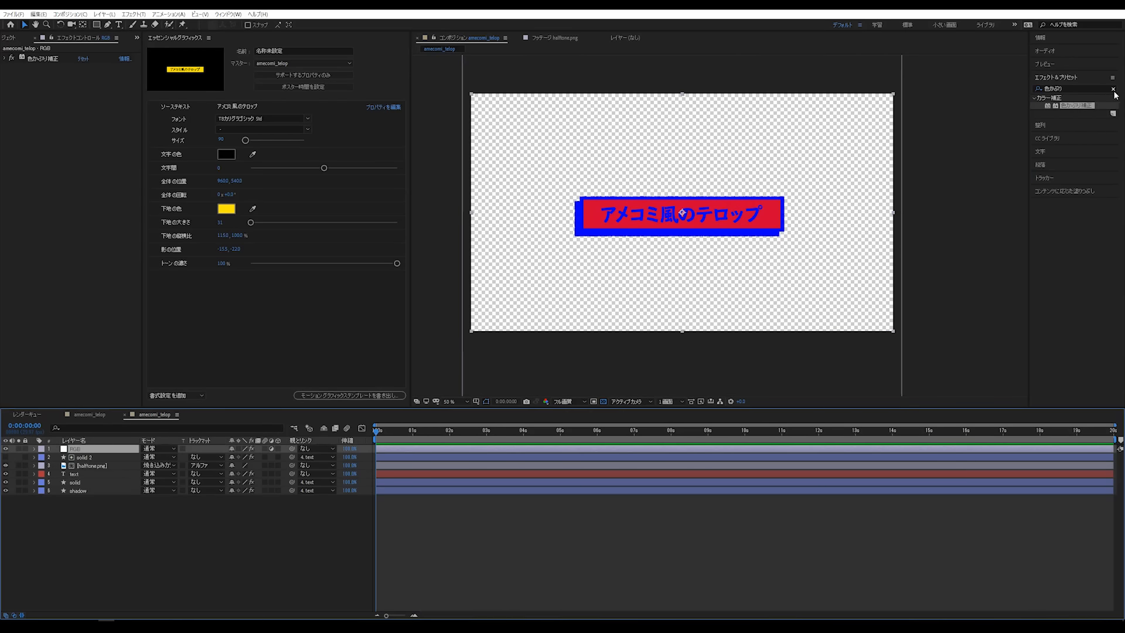
left_click(1114, 89)
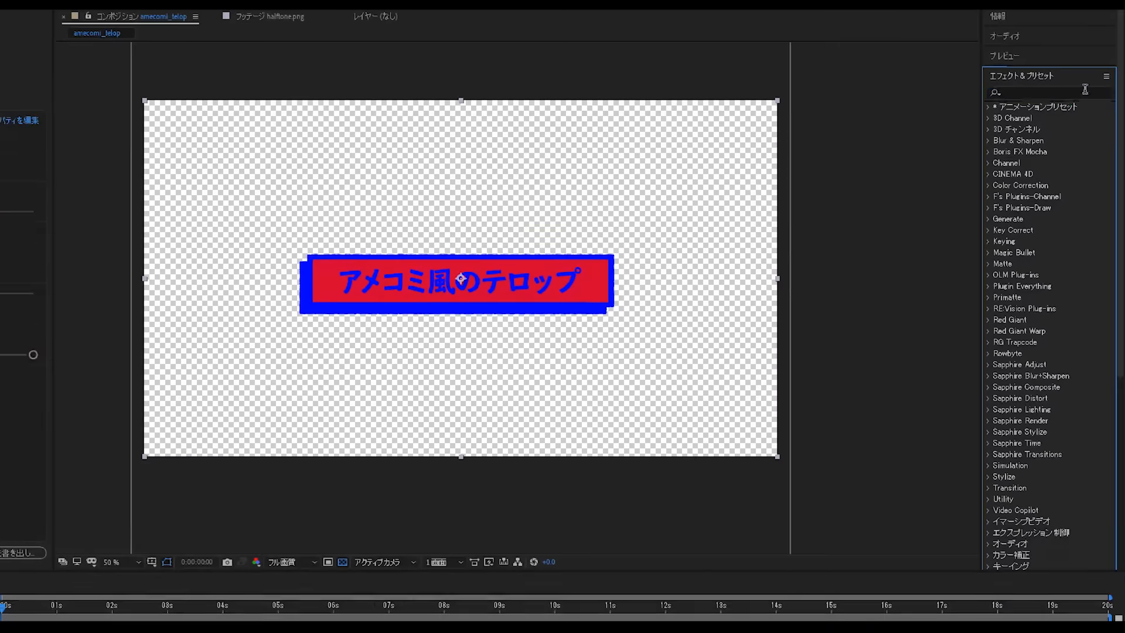
left_click(1090, 90)
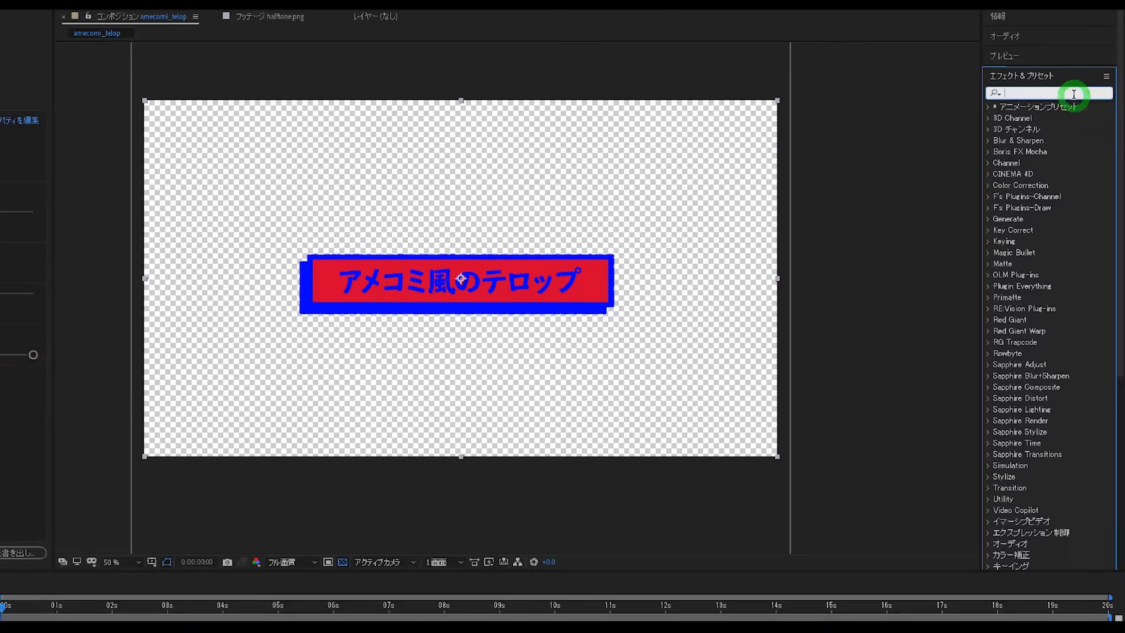
type("えnbo")
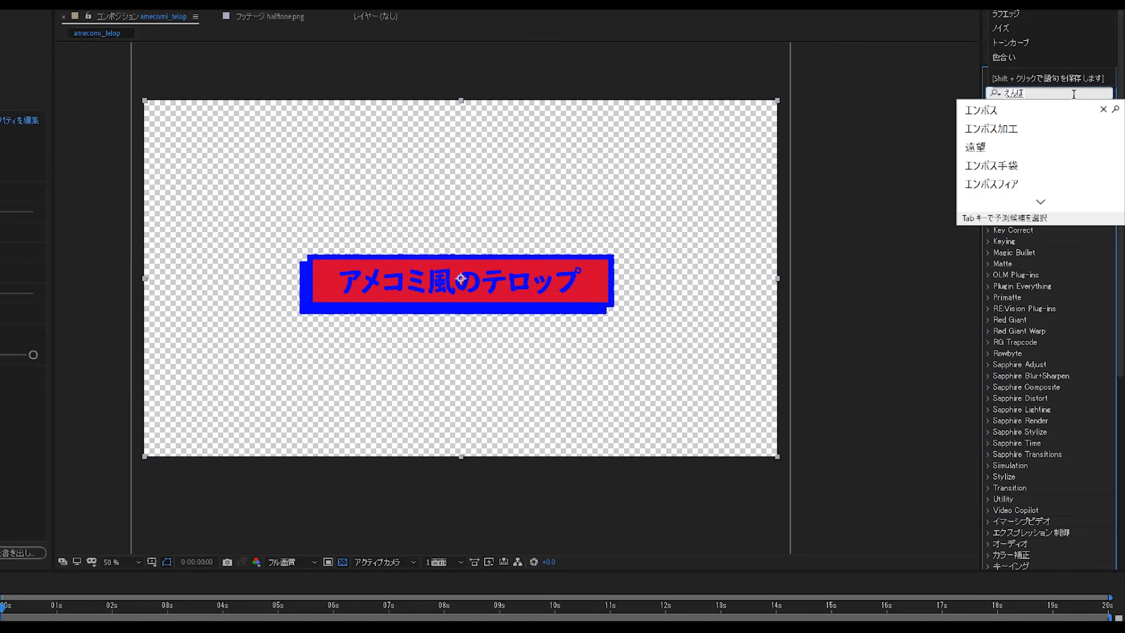
type("ス")
key("Return")
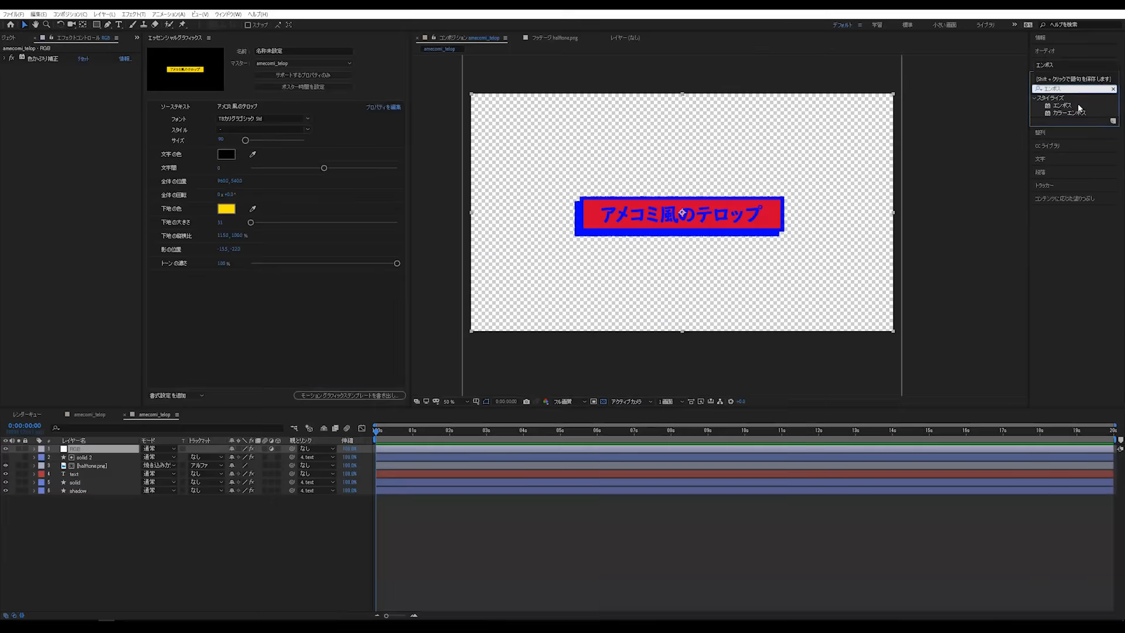
left_click_drag(1030, 118, 68, 133)
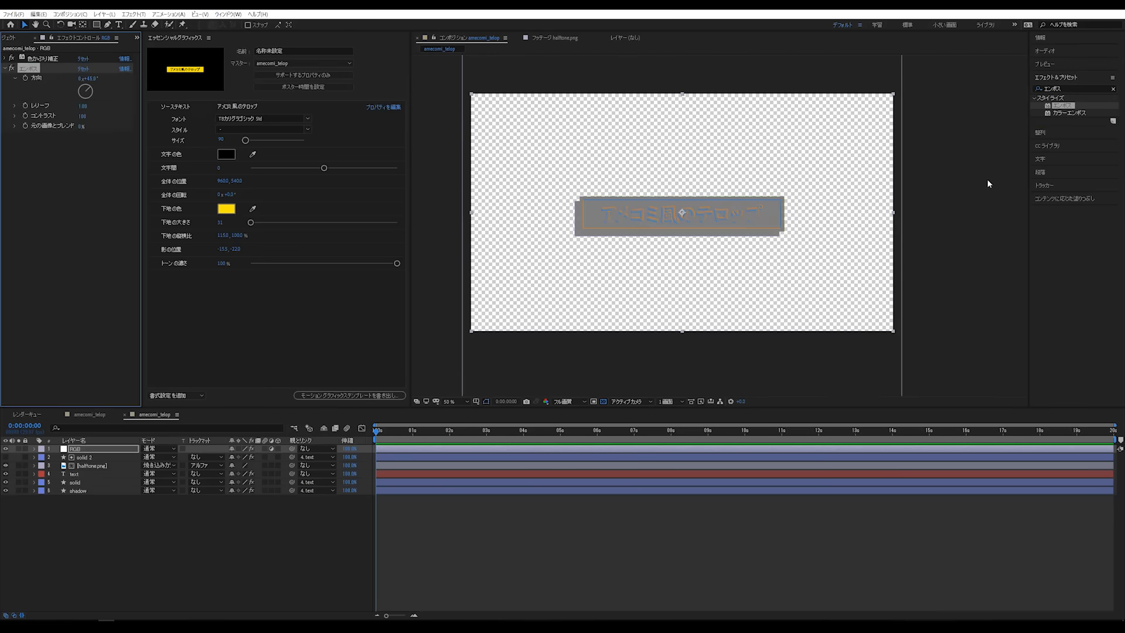
Find the CC Composite effect by searching for CC com and add it to the RGB layer below エンボス
left_click(1114, 89)
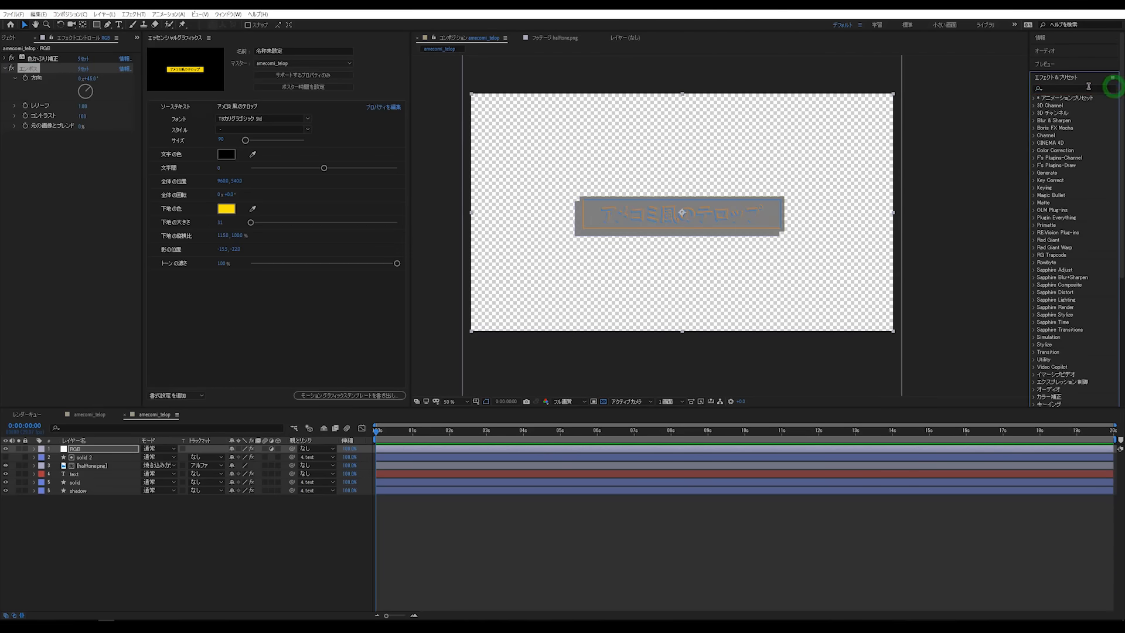
type("cc")
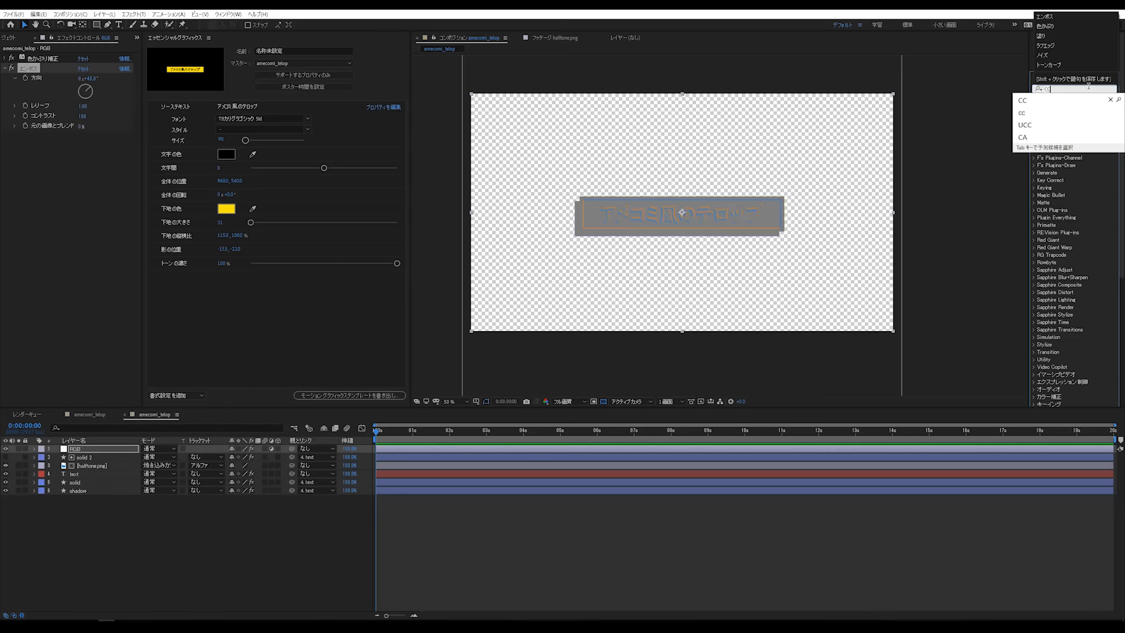
key("Return")
key("Zenkaku_Hankaku")
type("co")
key("BackSpace")
type("com")
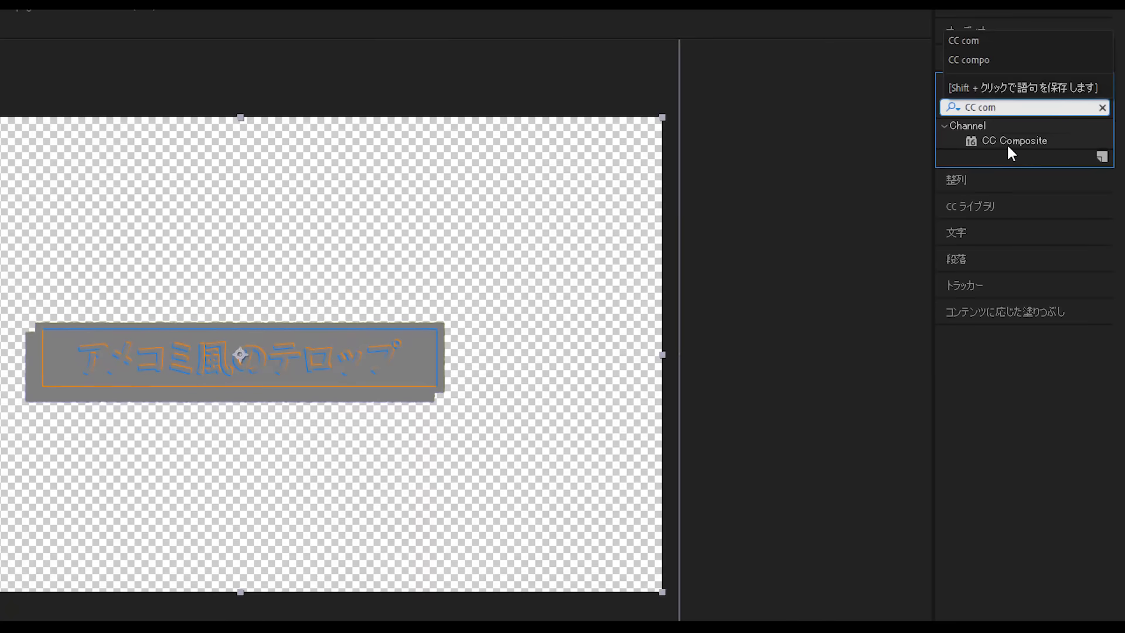
left_click(1041, 143)
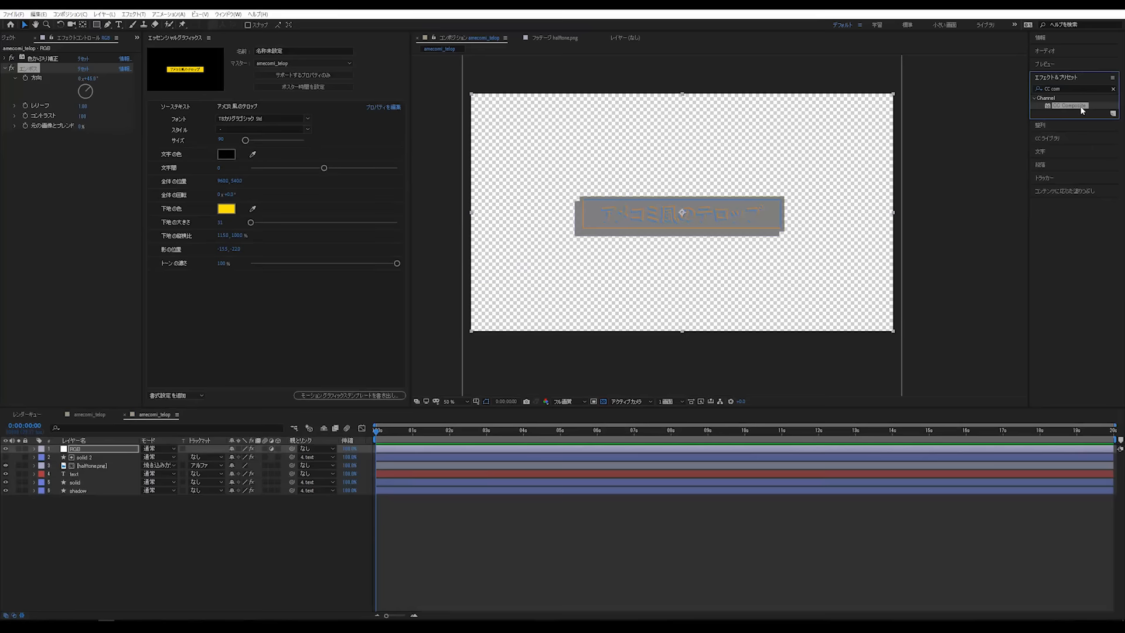
left_click_drag(1082, 110, 55, 251)
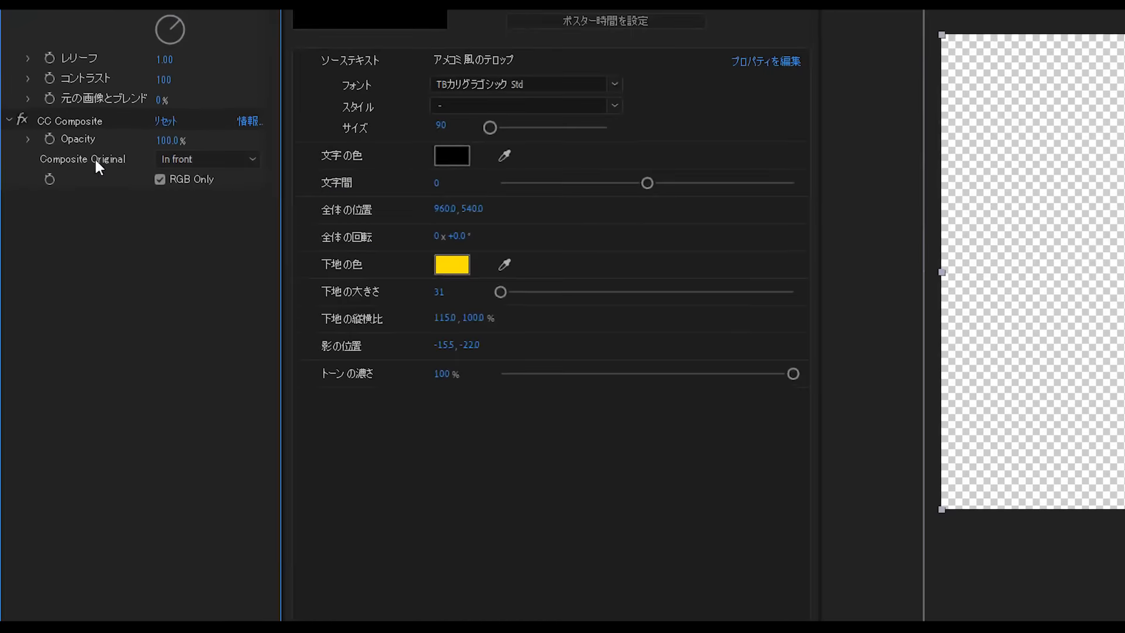
Set Composite Original in the CC Composite effect to Overlay
left_click(217, 164)
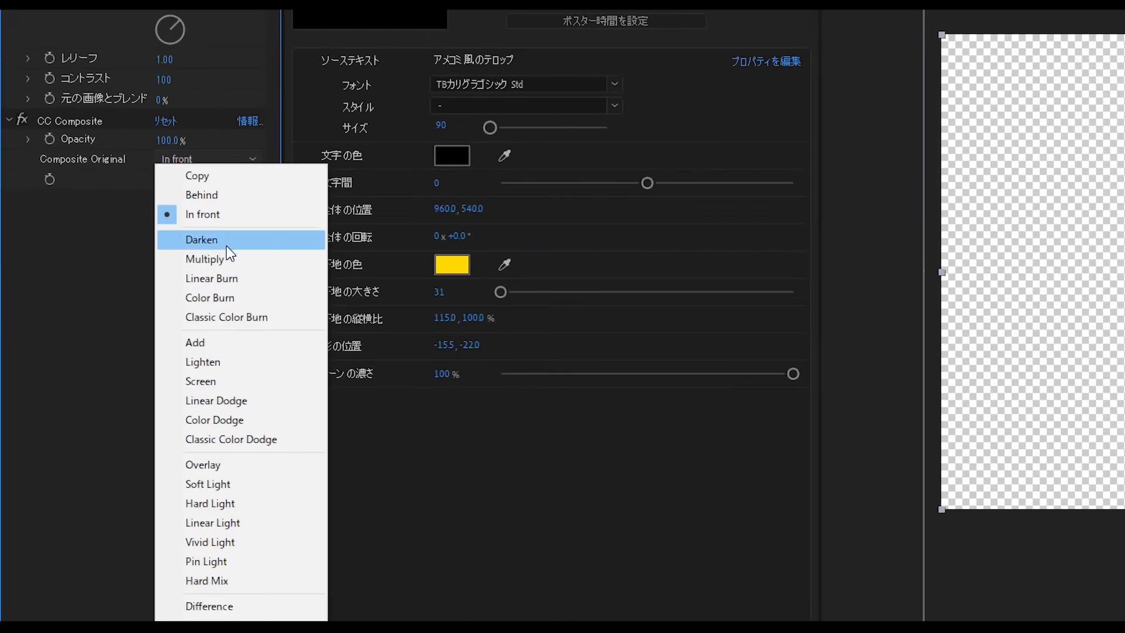
left_click(227, 465)
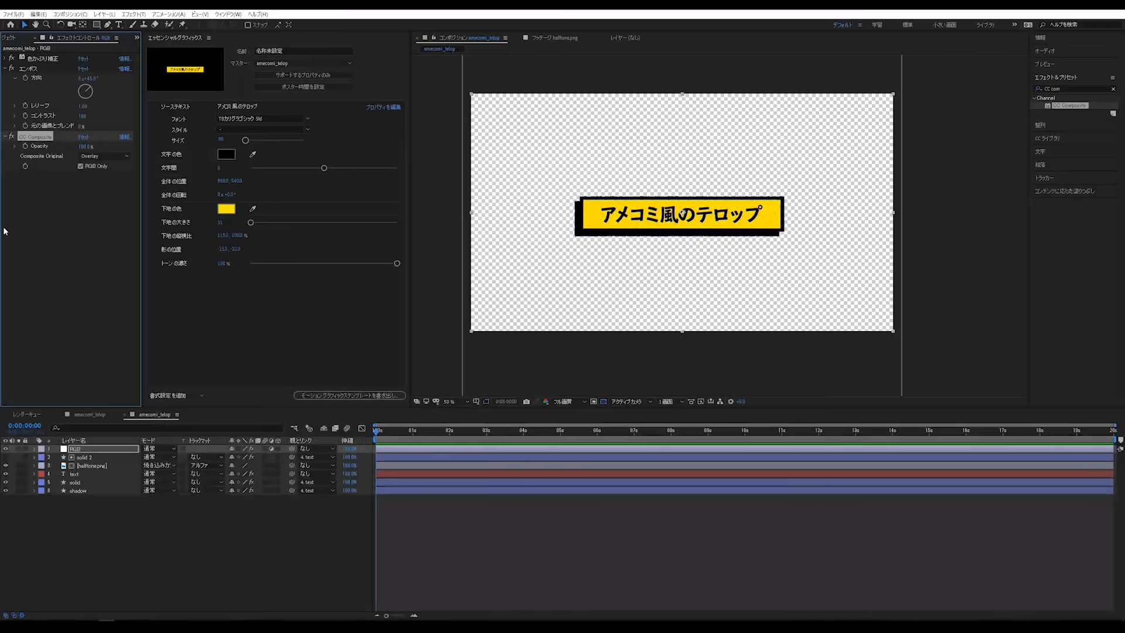
left_click(35, 244)
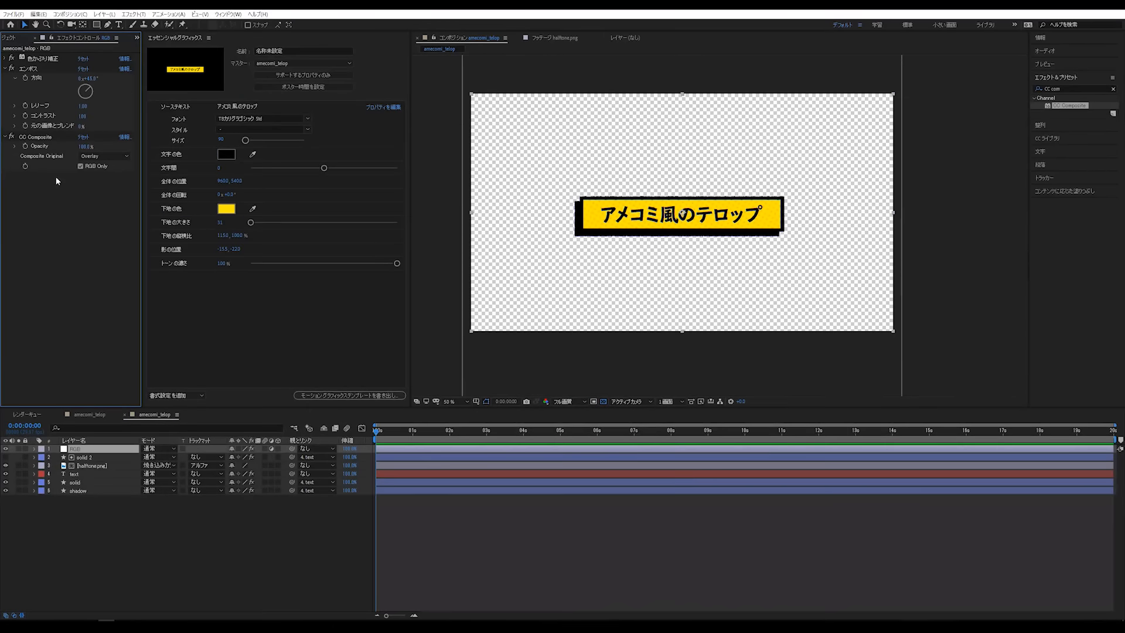
Adjust the レリーフ amount of the エンボス effect to give the caption a thin red and blue colour-shifted fringe
left_click_drag(87, 109, 185, 122)
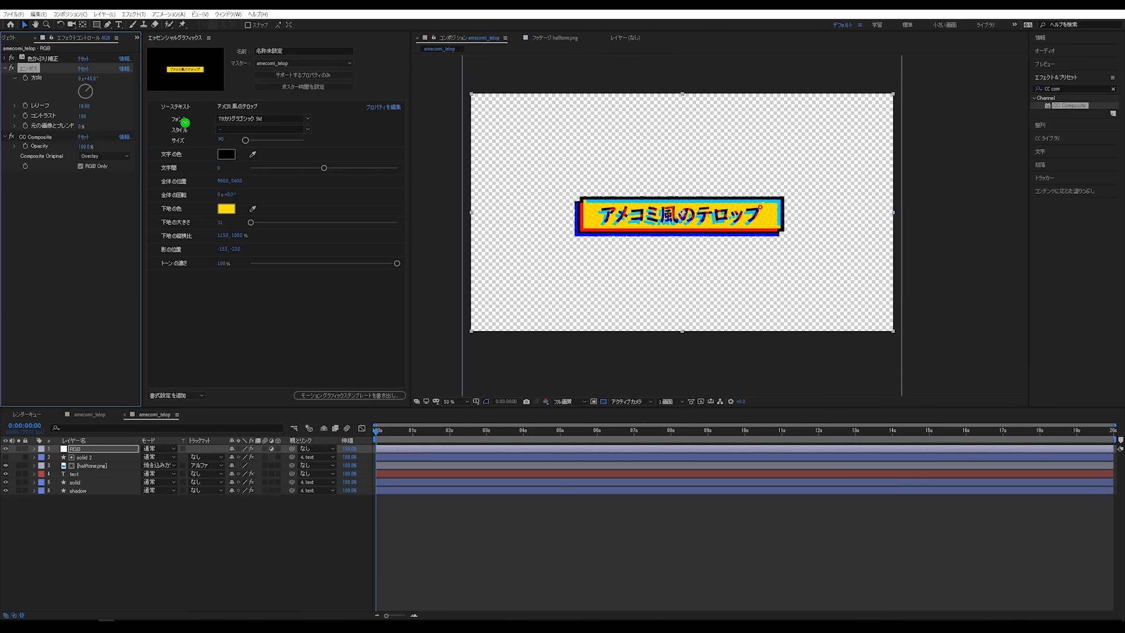
key("slash")
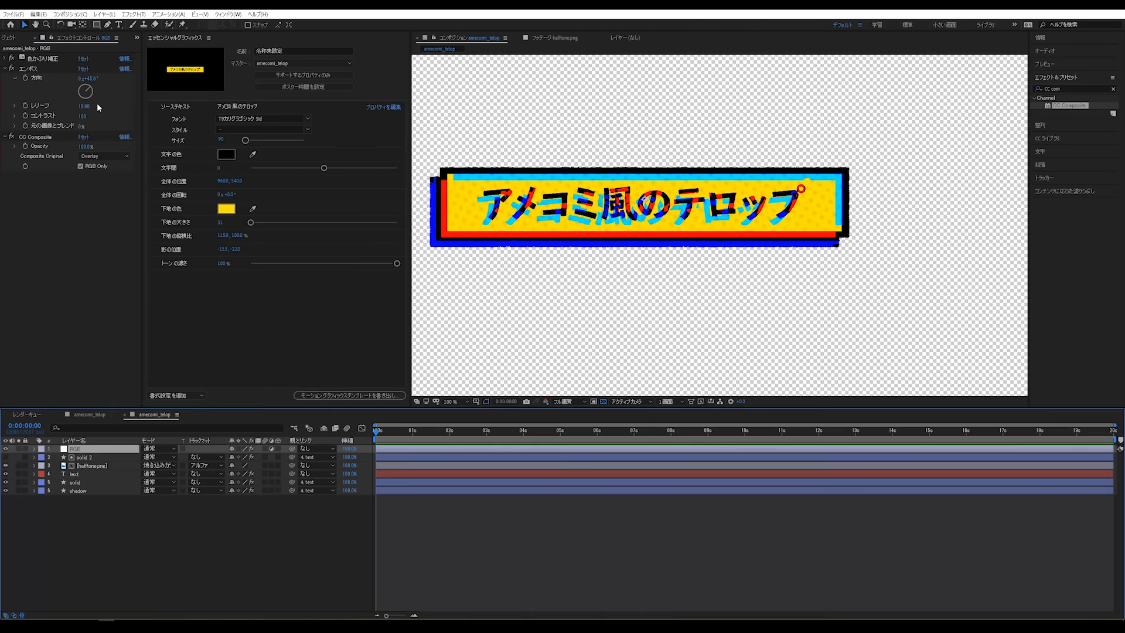
left_click_drag(85, 109, 29, 116)
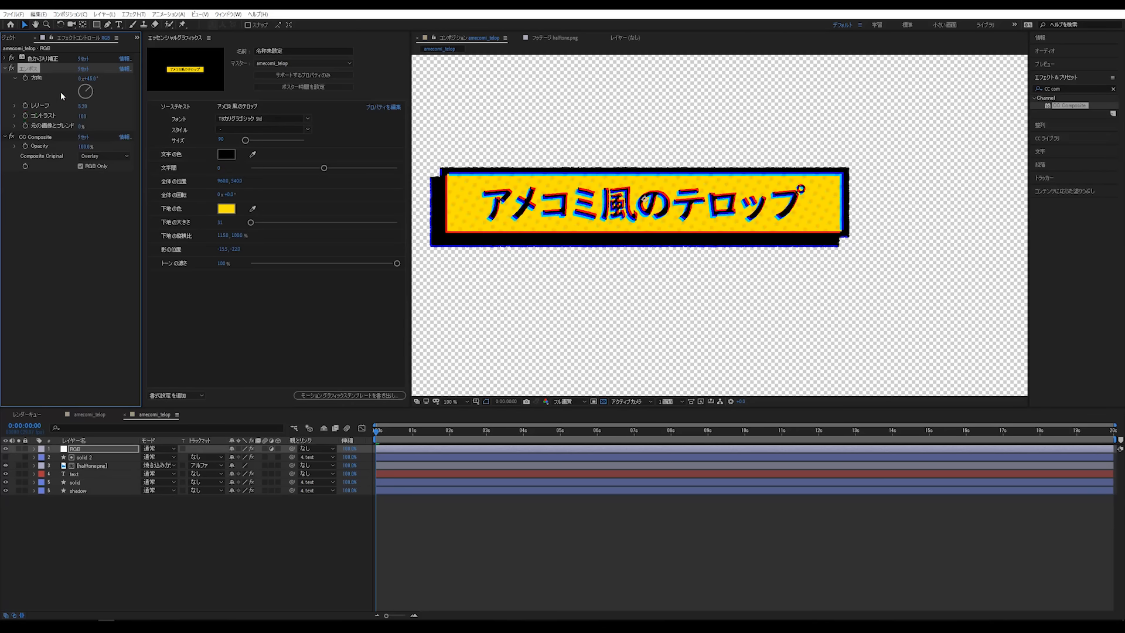
Turn the エンボス effect's direction to about 75° and reduce its レリーフ amount so the caption's colour fringe gets thinner
left_click_drag(93, 82, 108, 91)
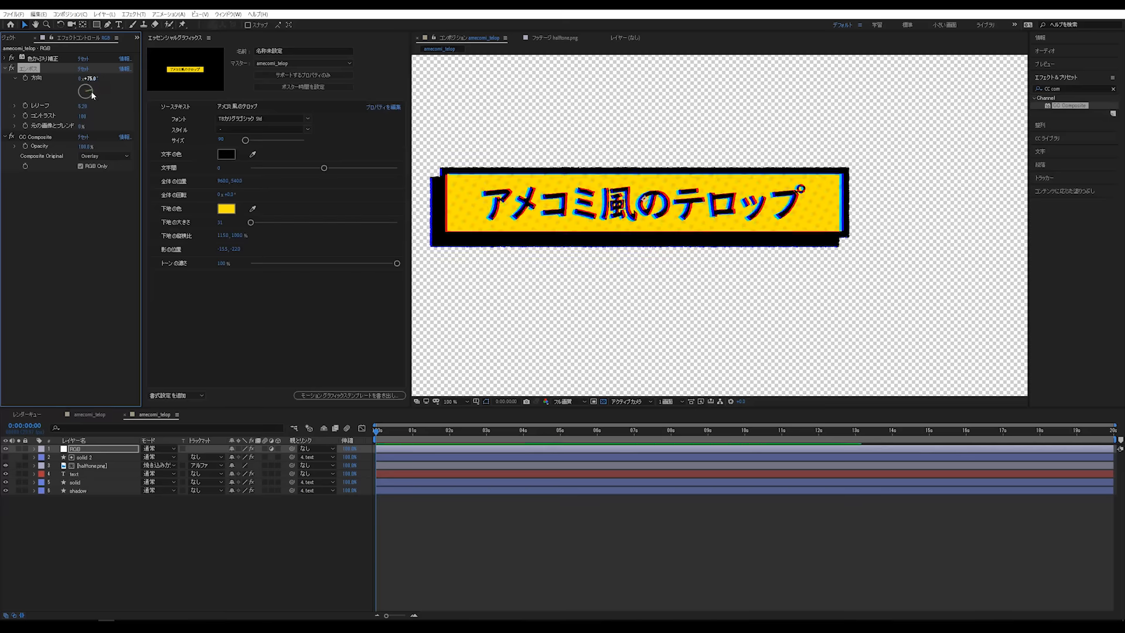
left_click_drag(82, 106, 65, 108)
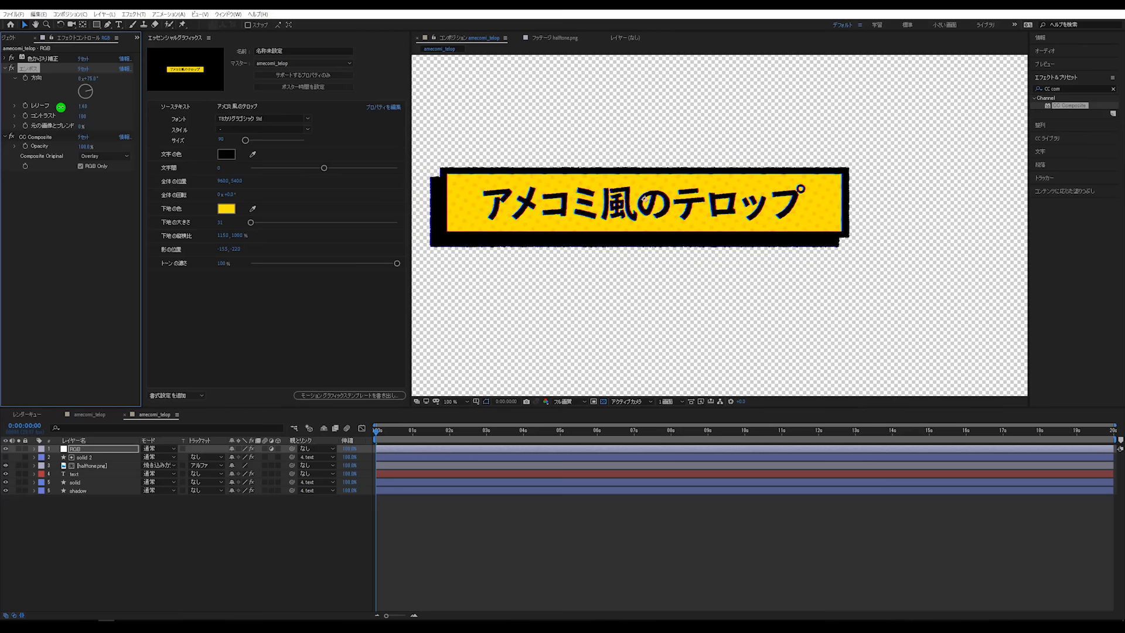
left_click(932, 303)
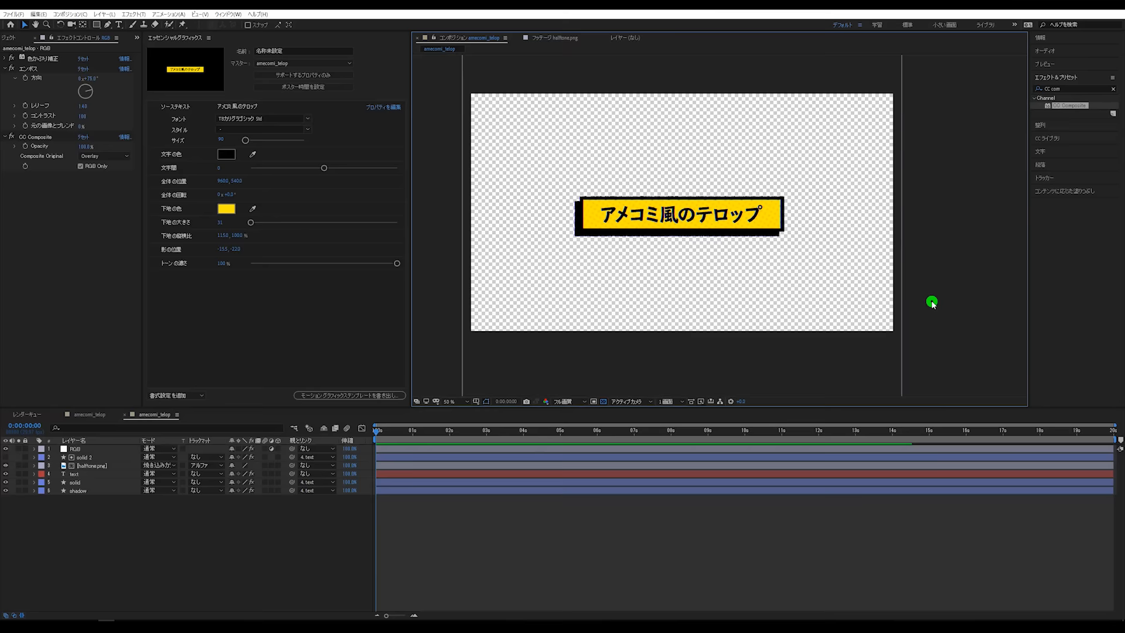
scroll(712, 232, "up", 4)
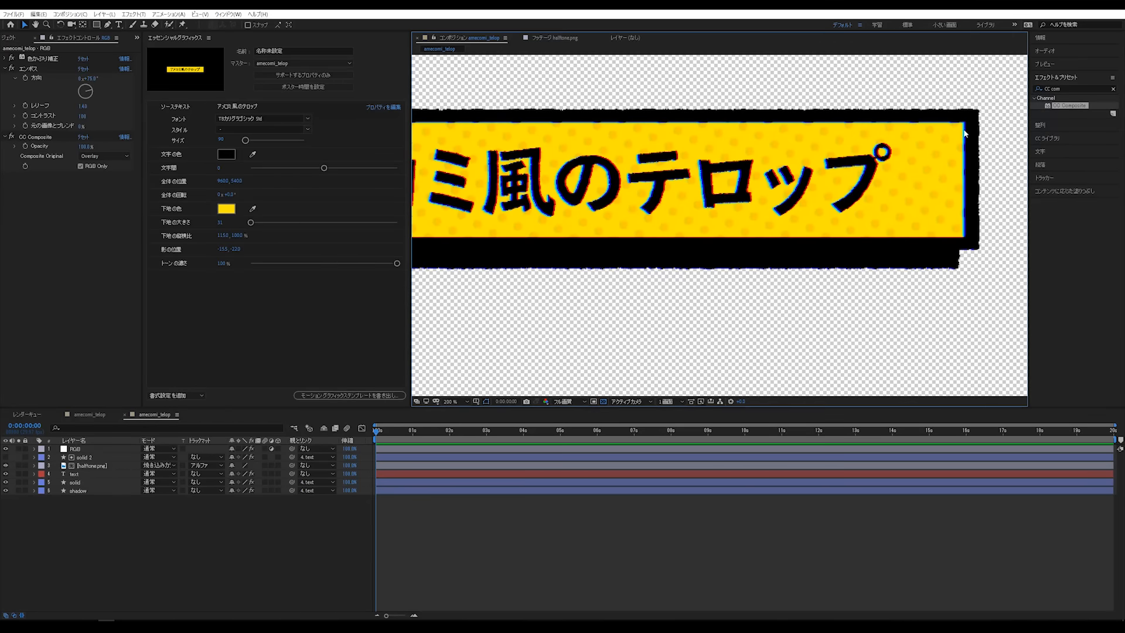
scroll(703, 145, "down", 2)
key("period")
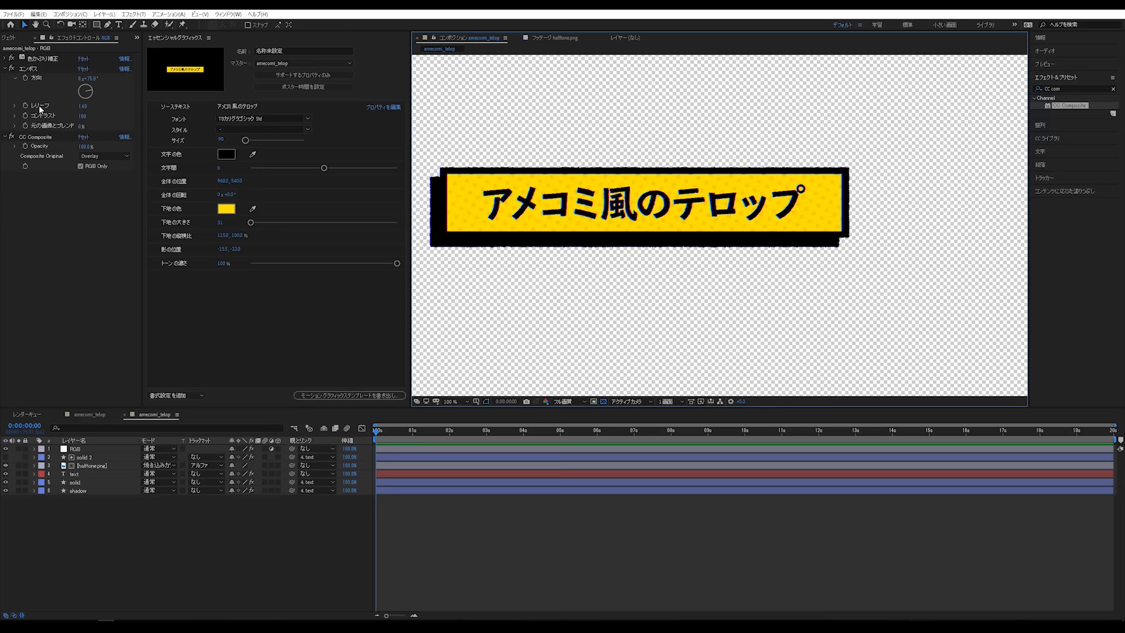
Set the エンボス effect's レリーフ to 0 and expand the RGB layer to list its effects in the timeline
left_click_drag(82, 108, 53, 110)
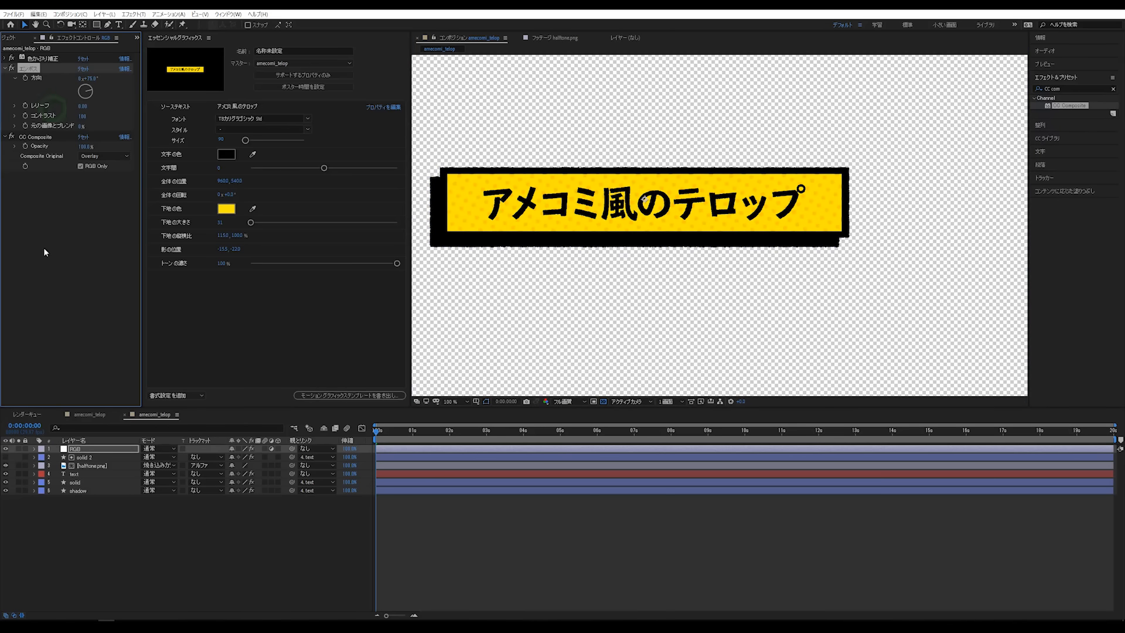
left_click(267, 344)
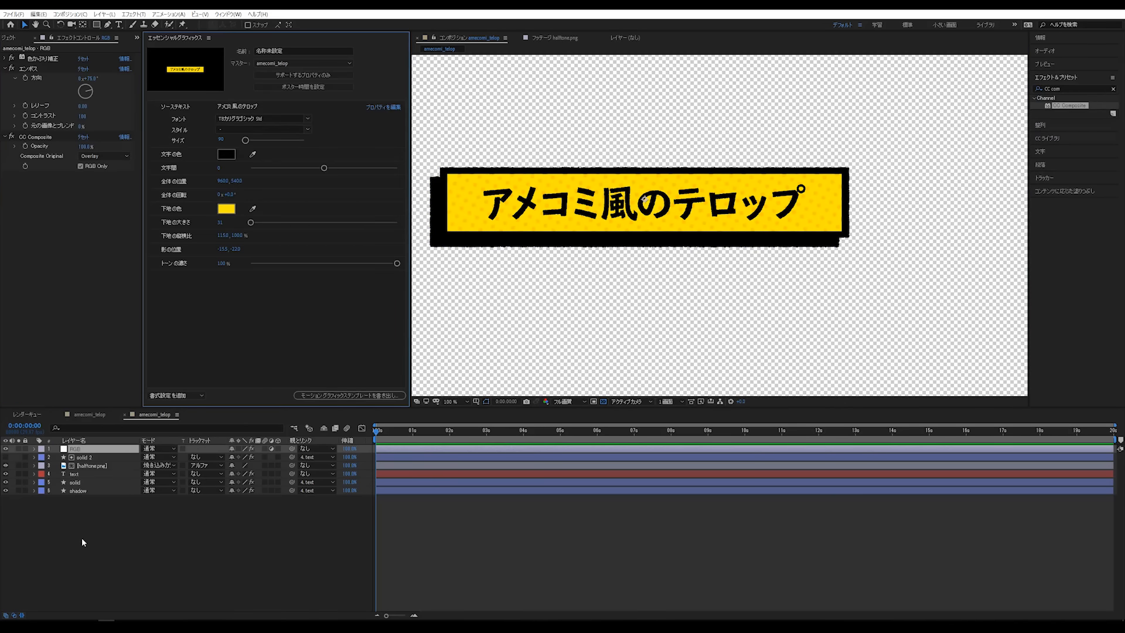
left_click(70, 522)
left_click(34, 449)
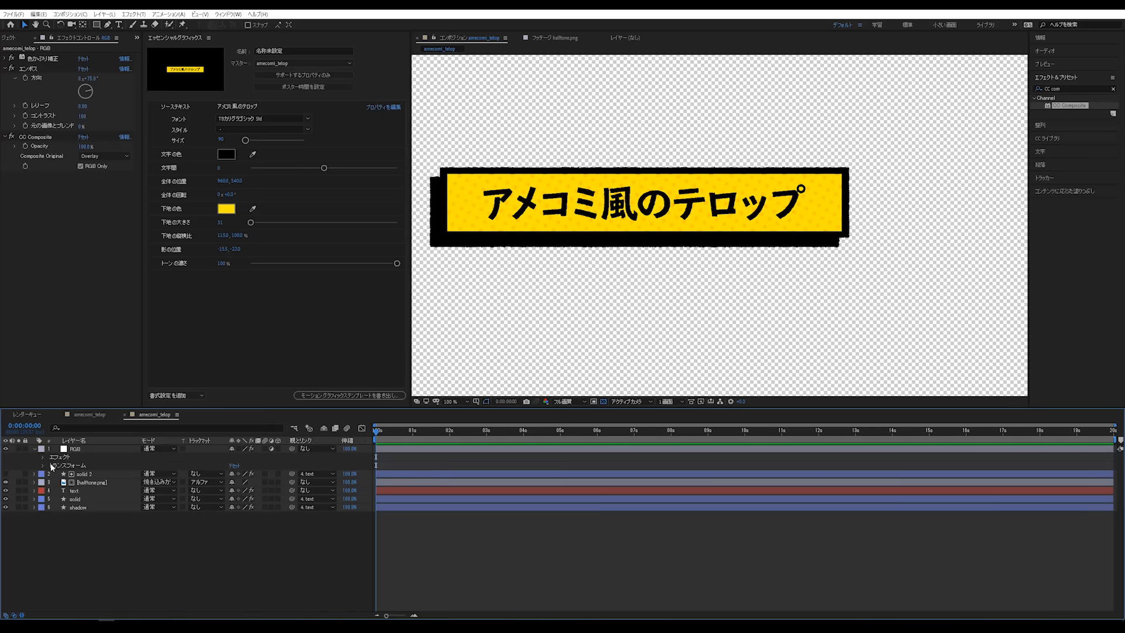
left_click(73, 323)
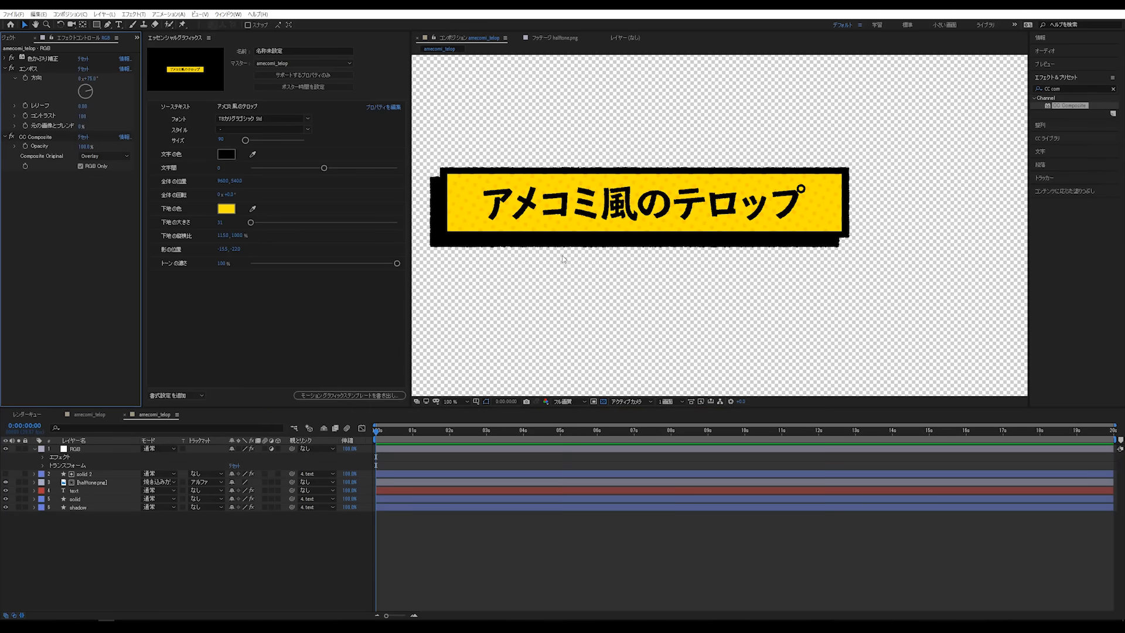
left_click(44, 458)
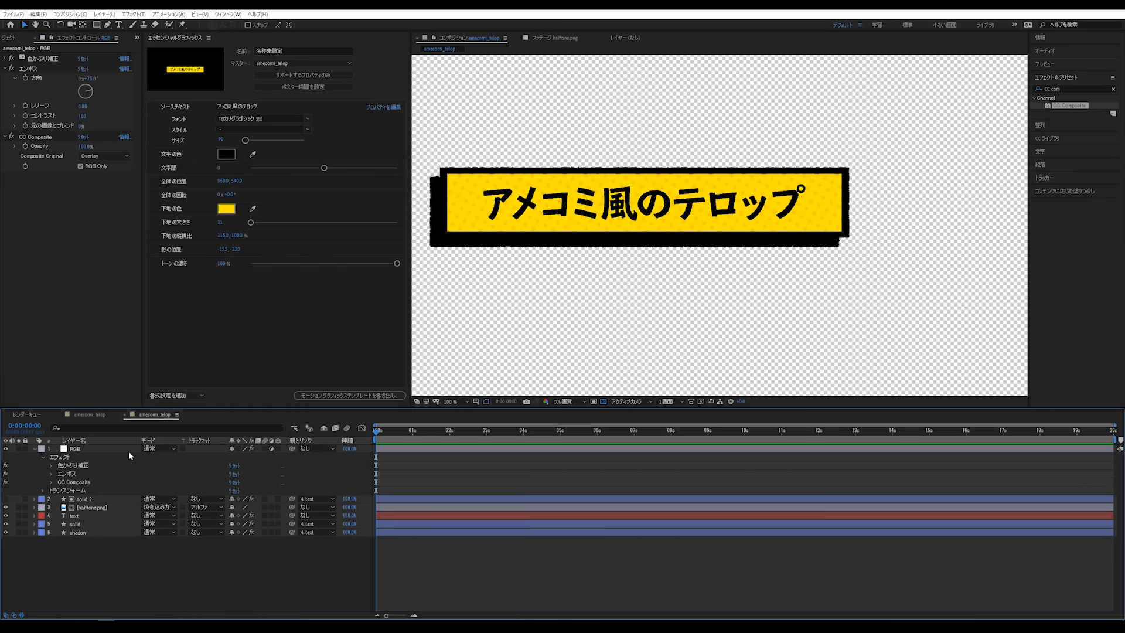
Try a stronger レリーフ amount on the エンボス effect, and set it back to 0
left_click_drag(84, 105, 101, 102)
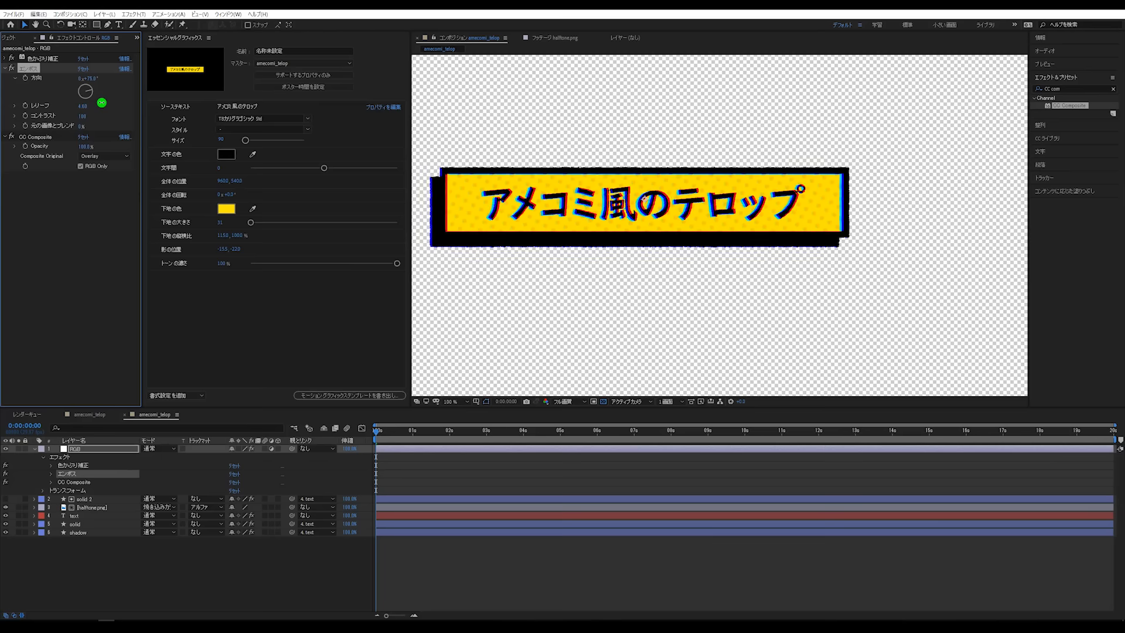
key("space")
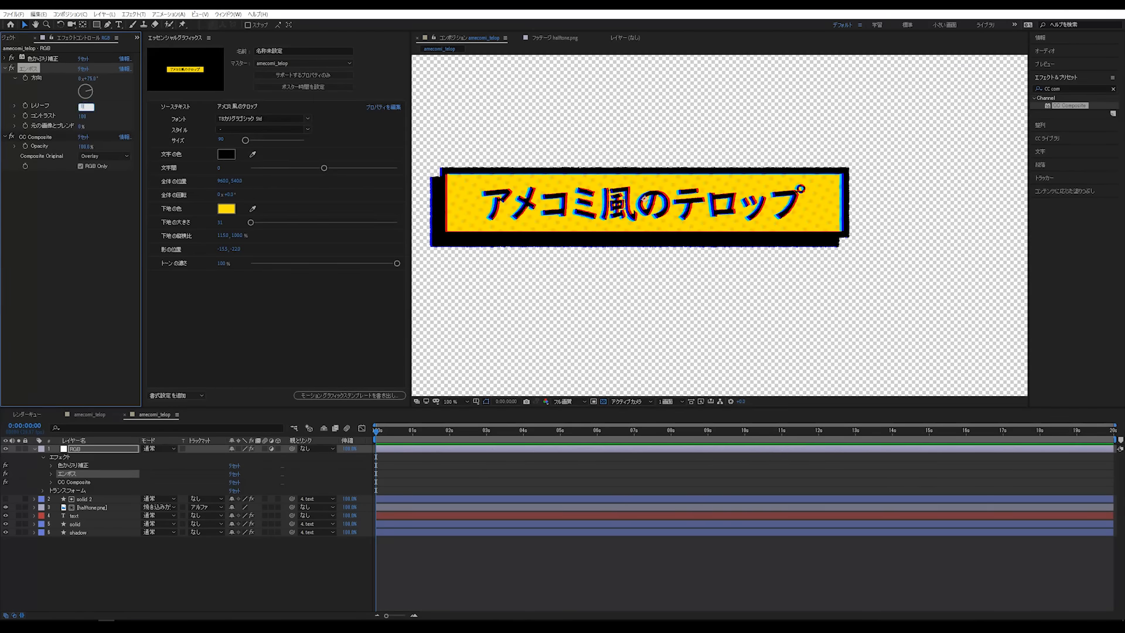
key("Return")
left_click(72, 563)
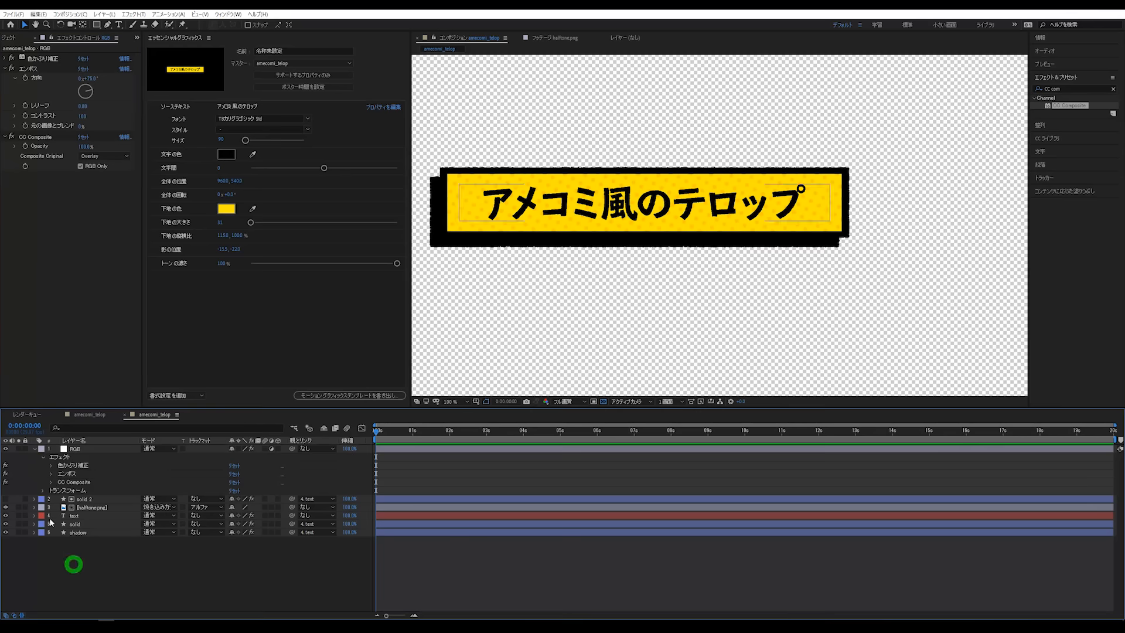
Add the エンボス effect's レリーフ property to the template's controls and rename it 色収差
left_click(51, 473)
left_click_drag(87, 491, 238, 274)
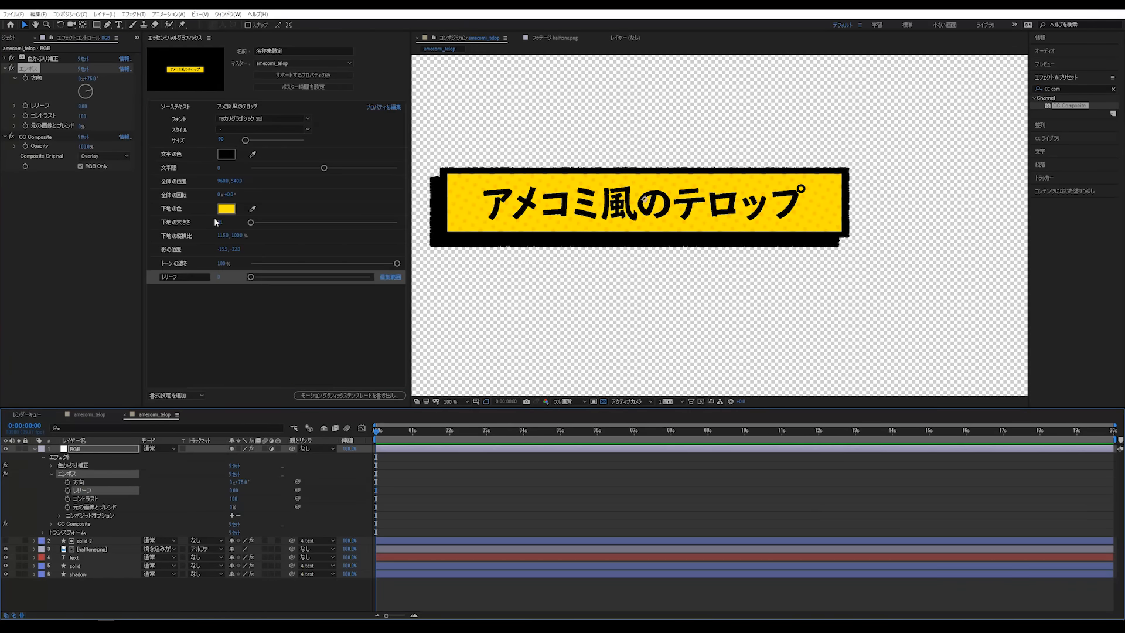
left_click(197, 273)
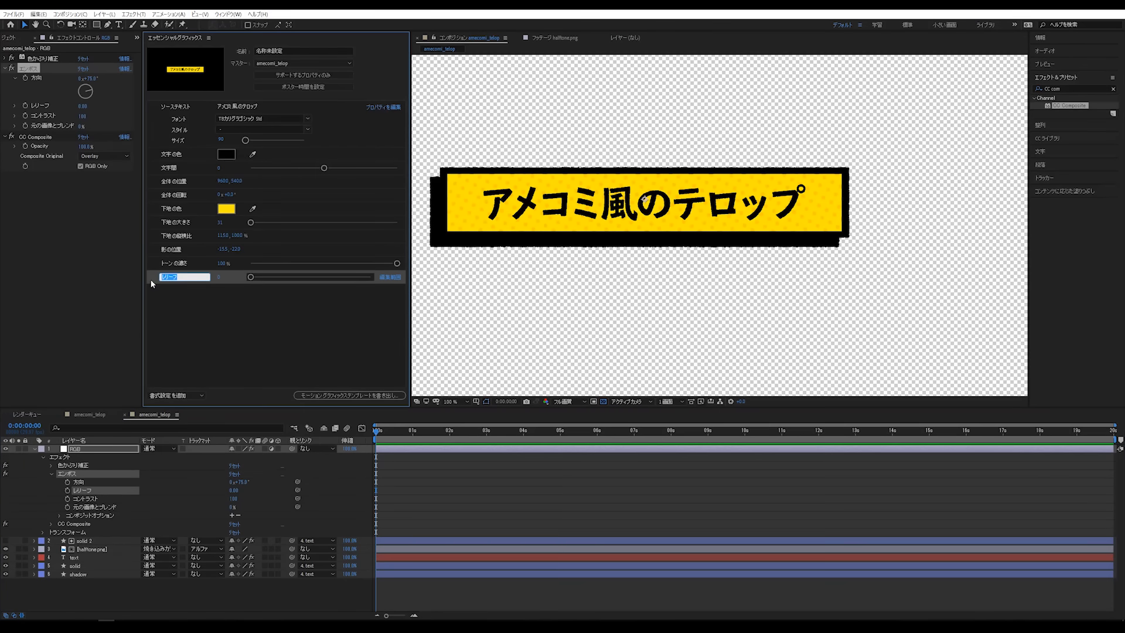
key("Zenkaku_Hankaku")
type("式衆さ")
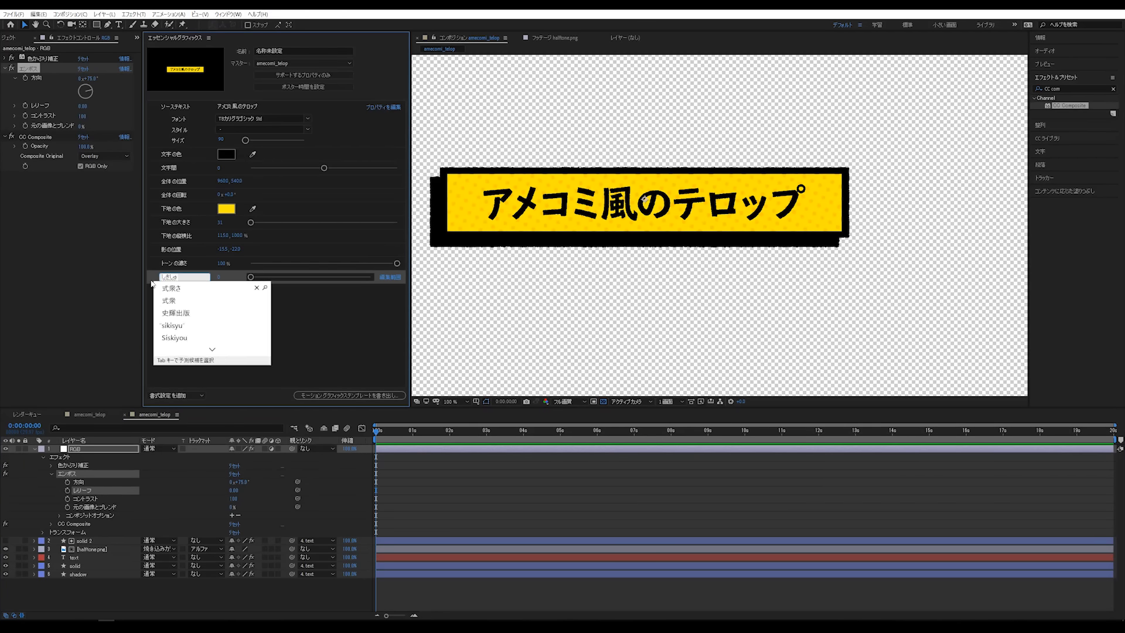
key("BackSpace")
type("色収差")
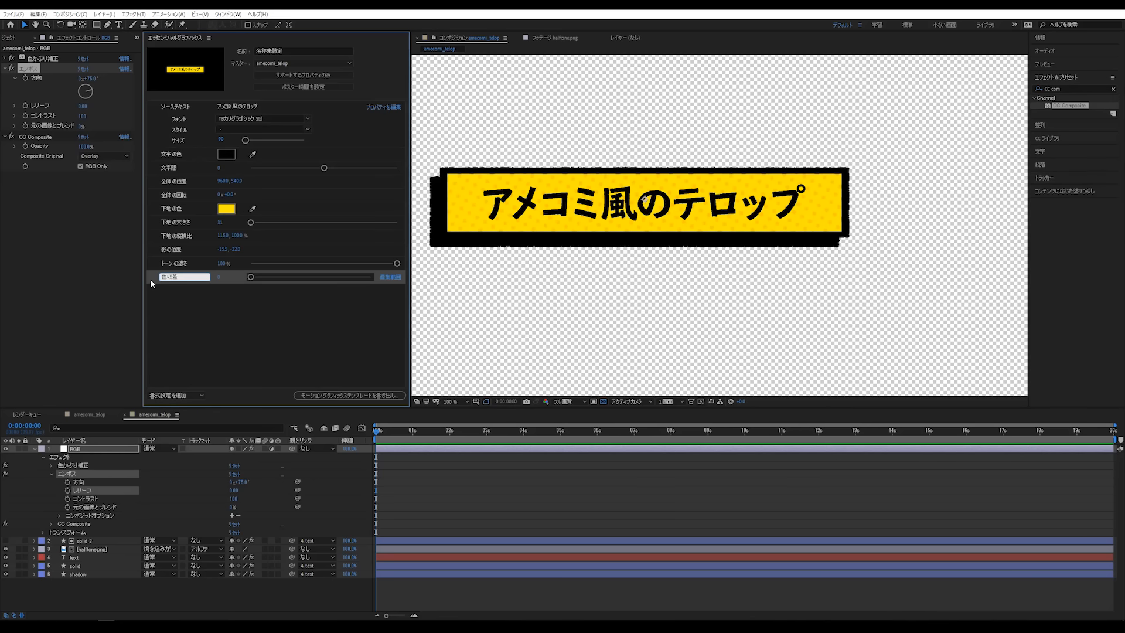
left_click(245, 313)
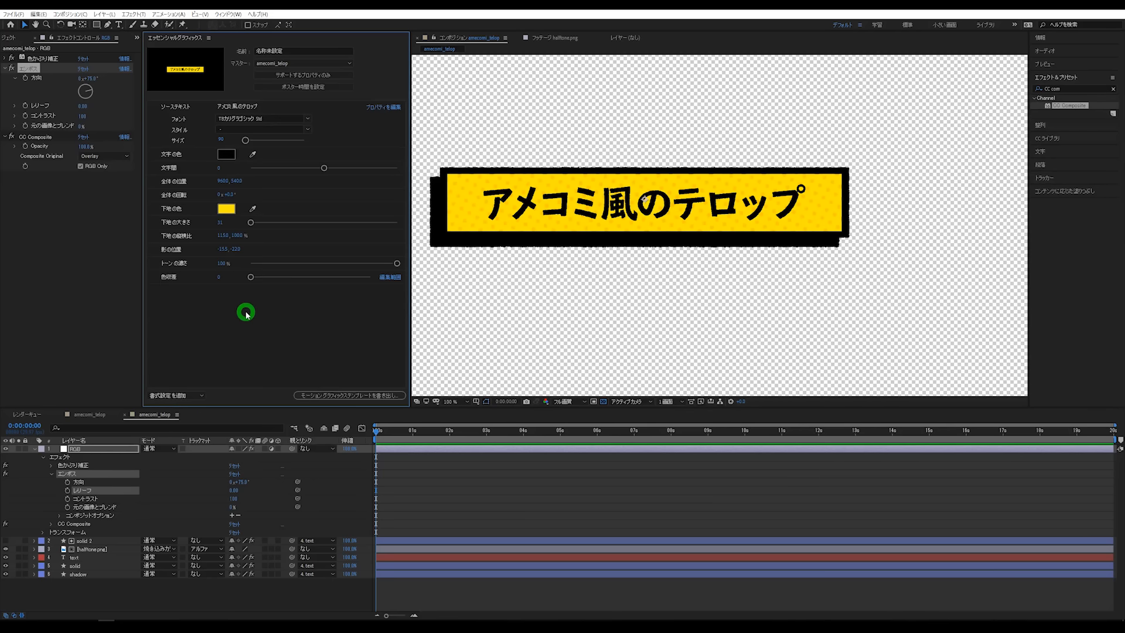
Name the motion graphics template アメコミ風テロップ
left_click(293, 52)
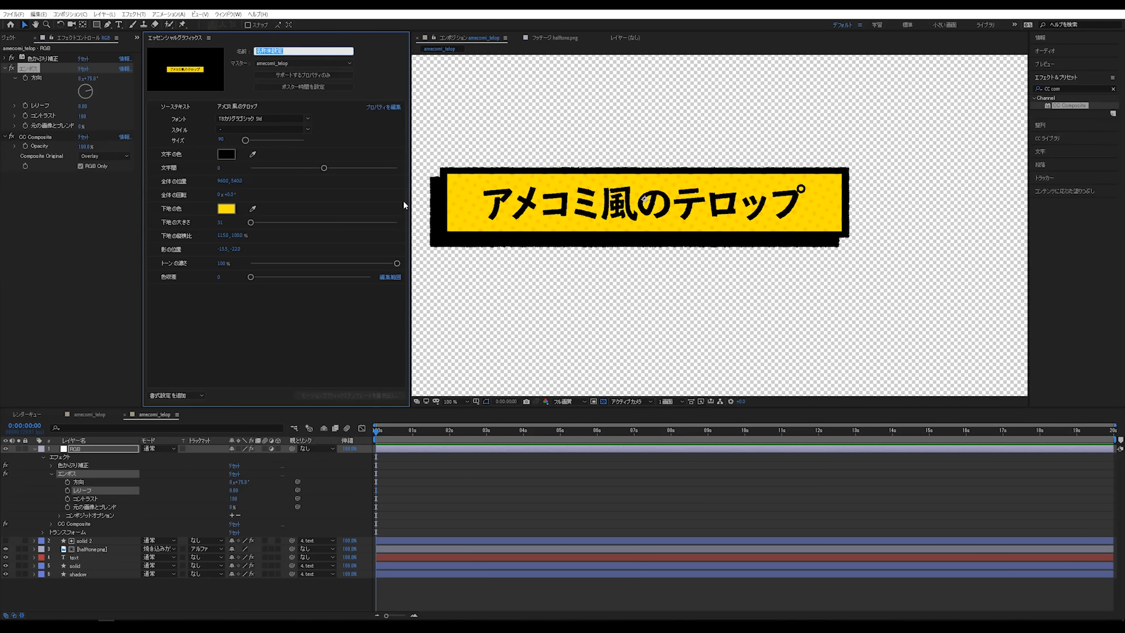
type("Amekomi")
key("Return")
type("teroppu")
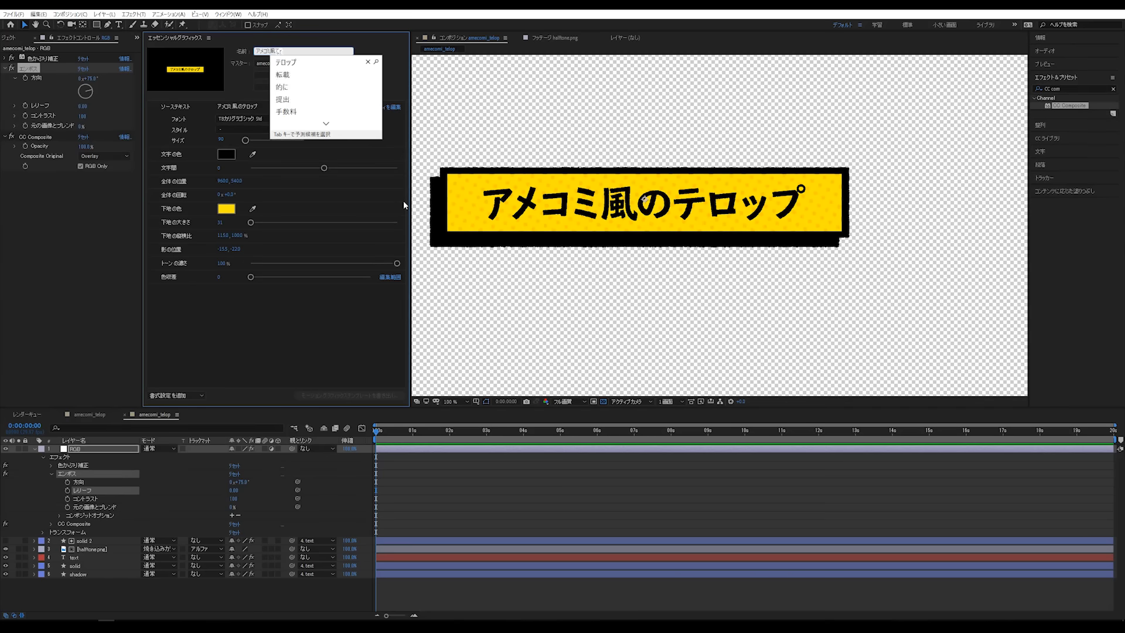
key("Return")
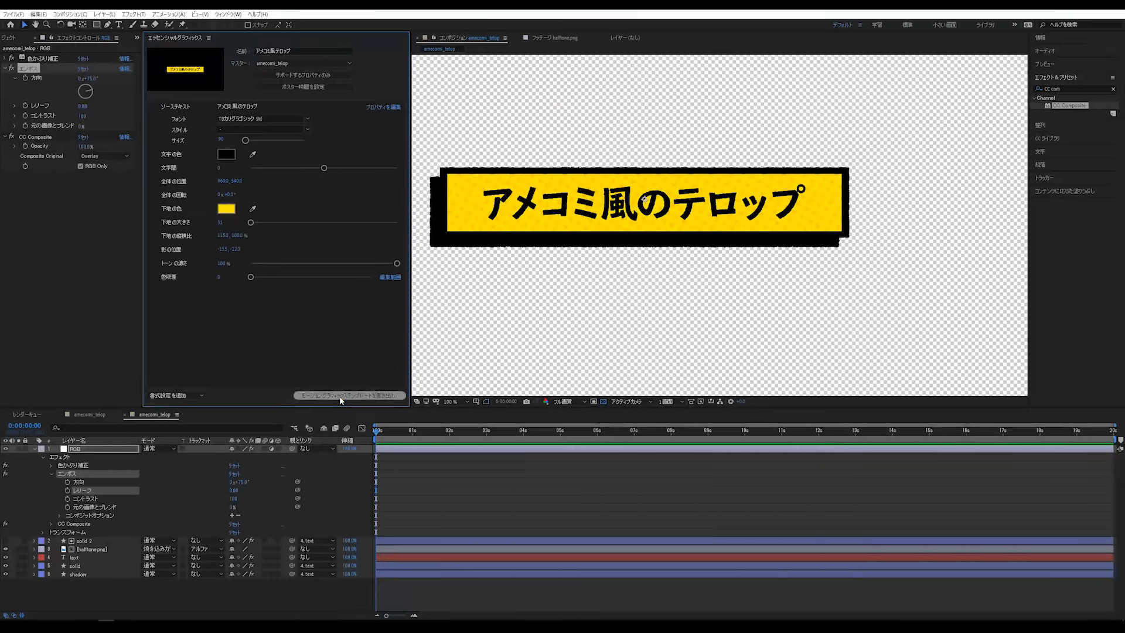
Save the project and export the template to ローカルテンプレートフォルダー with the keyword アメコミ
left_click(375, 369)
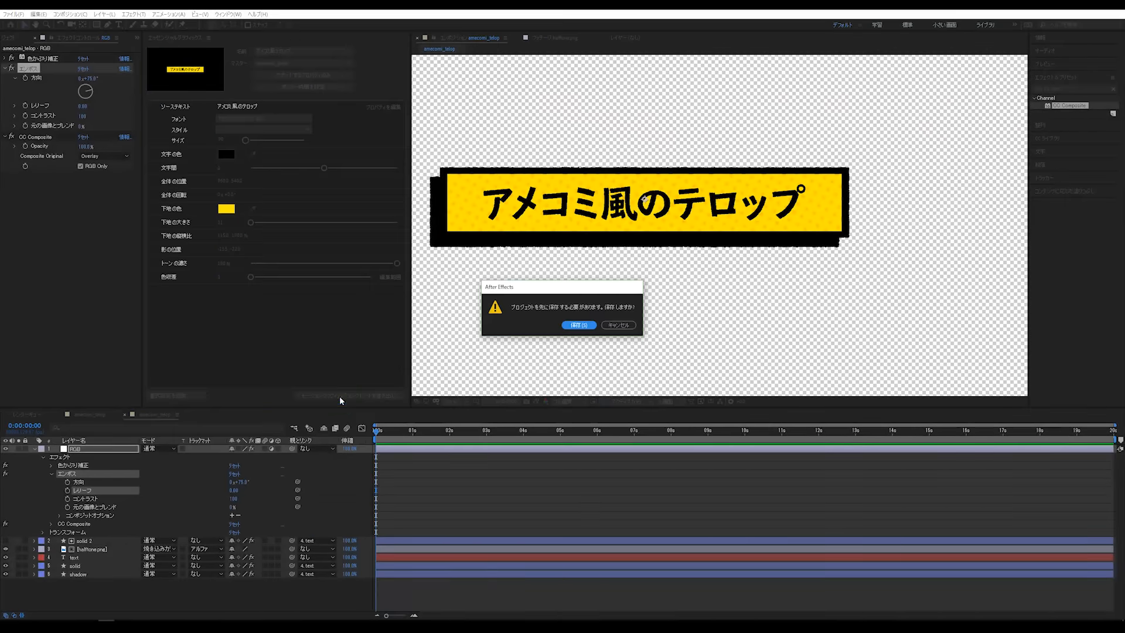
left_click(577, 325)
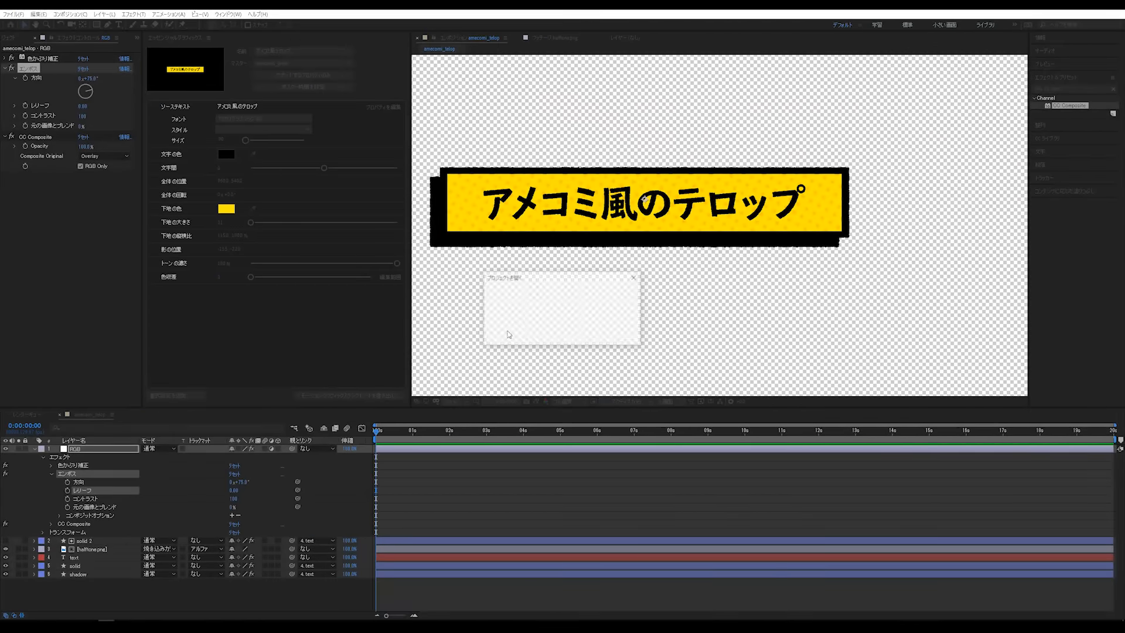
left_click_drag(539, 218, 414, 112)
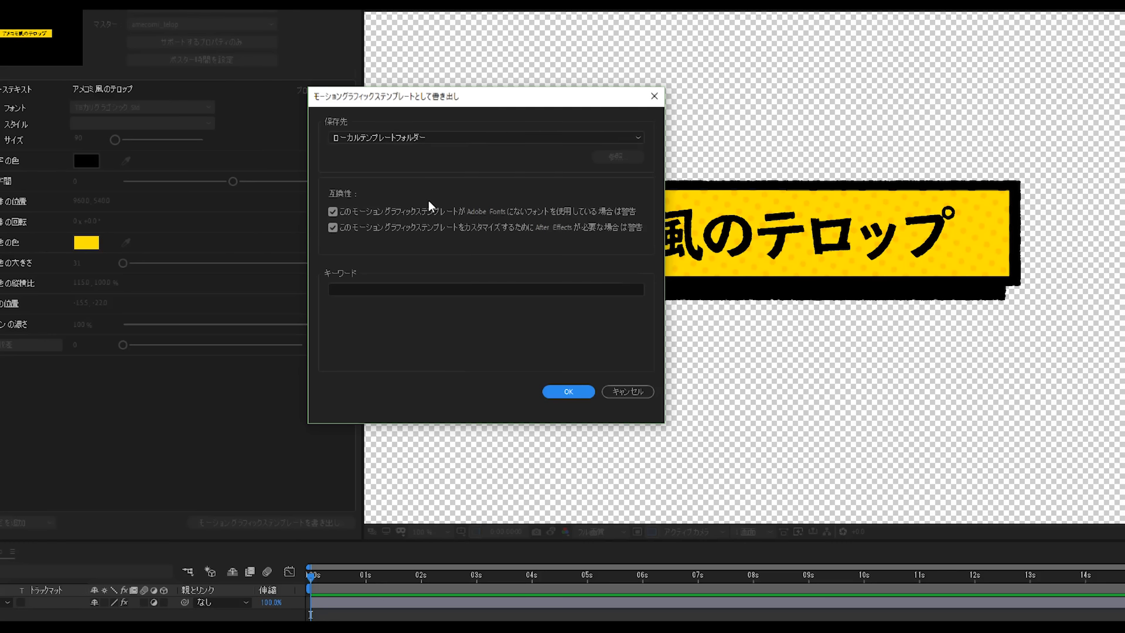
left_click(333, 211)
left_click(354, 291)
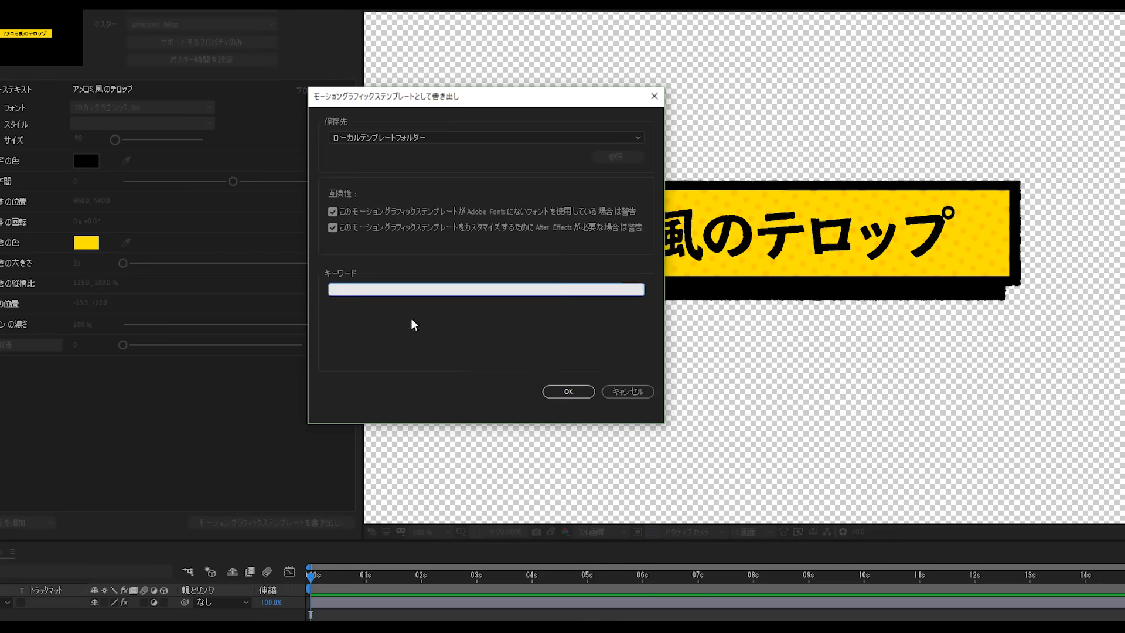
type("アメコミ")
key("Return")
left_click(552, 392)
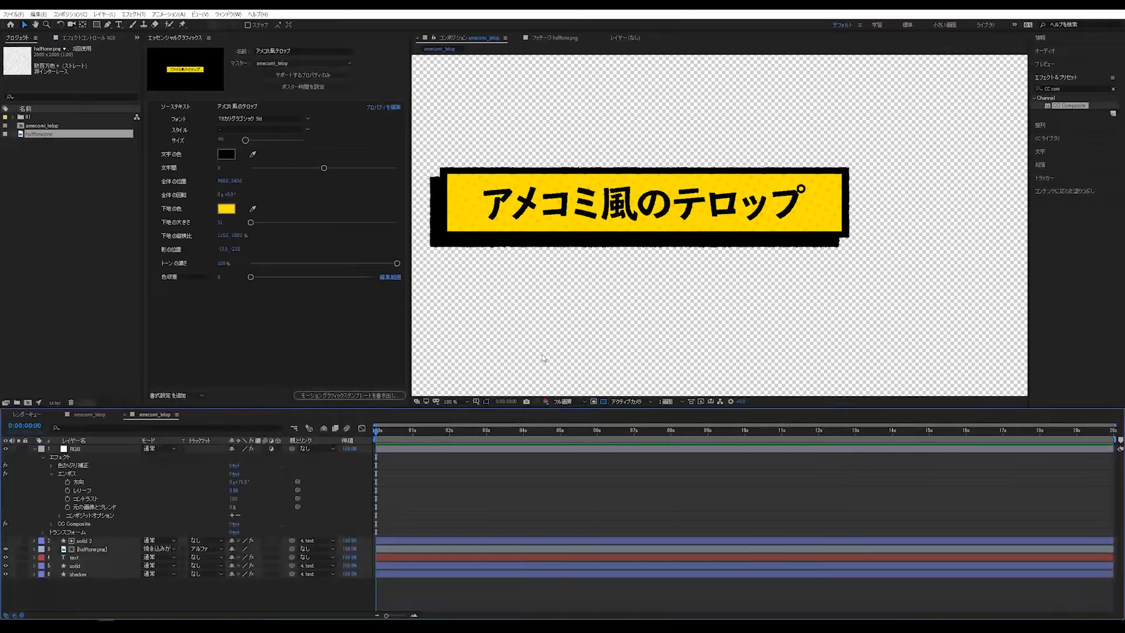
Switch to Premiere Pro and clear the long clip from track V15 of シーケンス 07
key("comma")
left_click(445, 491)
left_click(95, 626)
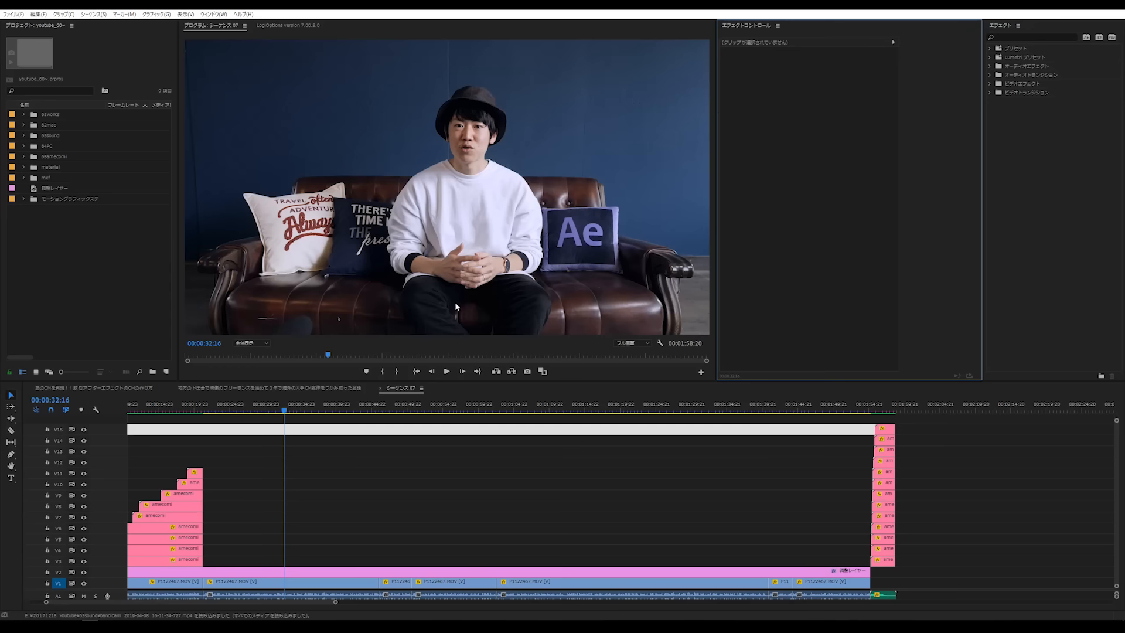
left_click(386, 494)
left_click(382, 462)
left_click(995, 504)
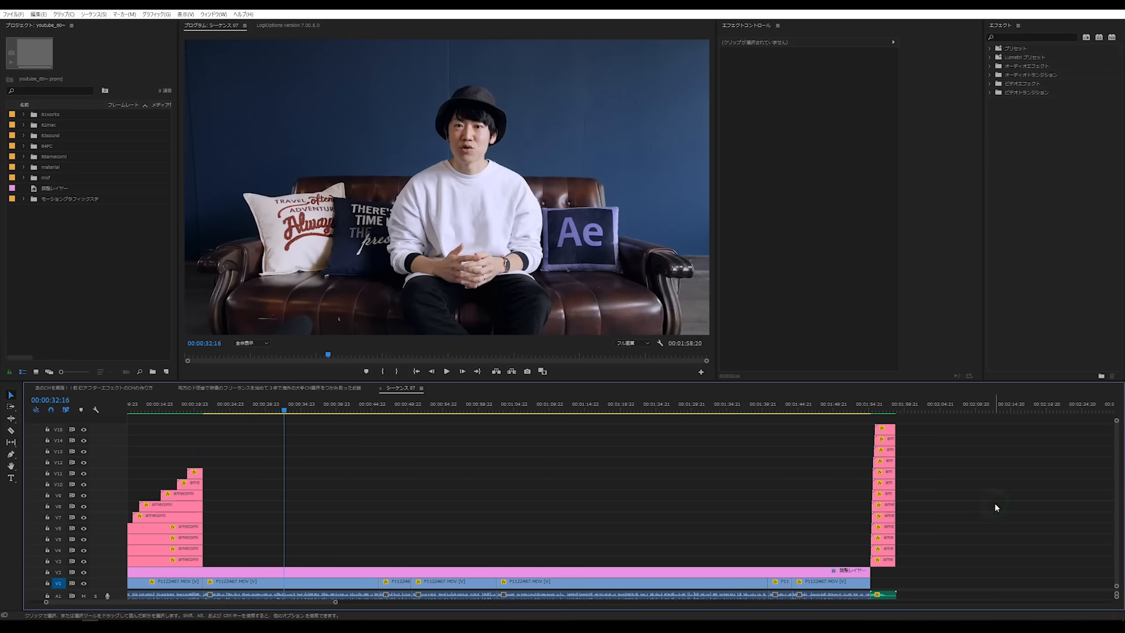
Show エッセンシャルグラフィックス with the available motion graphics templates
left_click(209, 15)
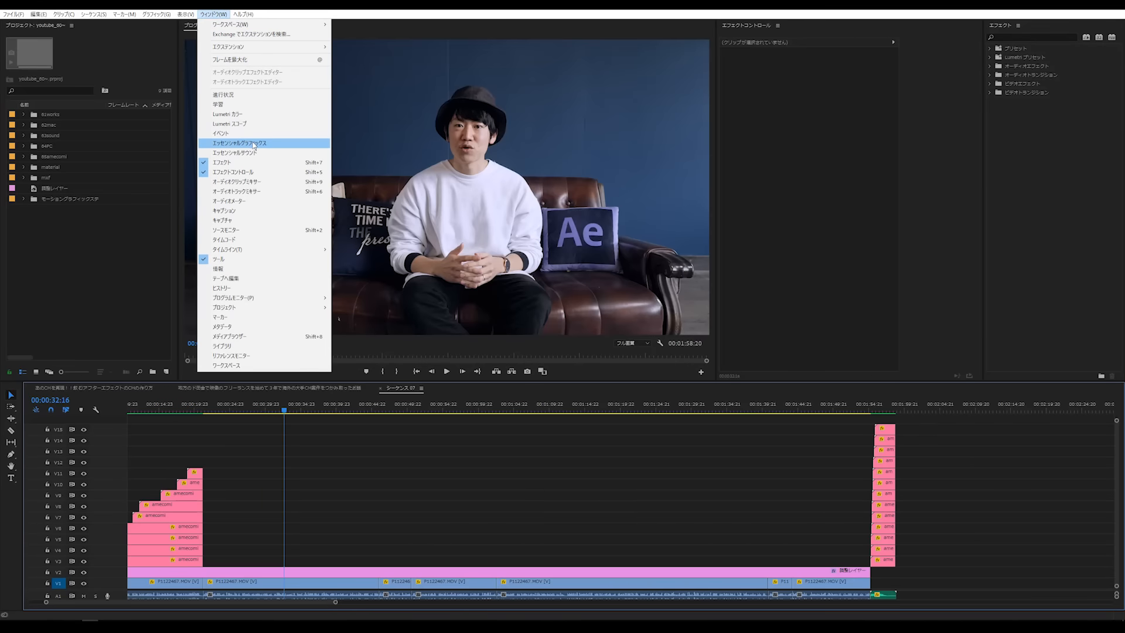
left_click(213, 14)
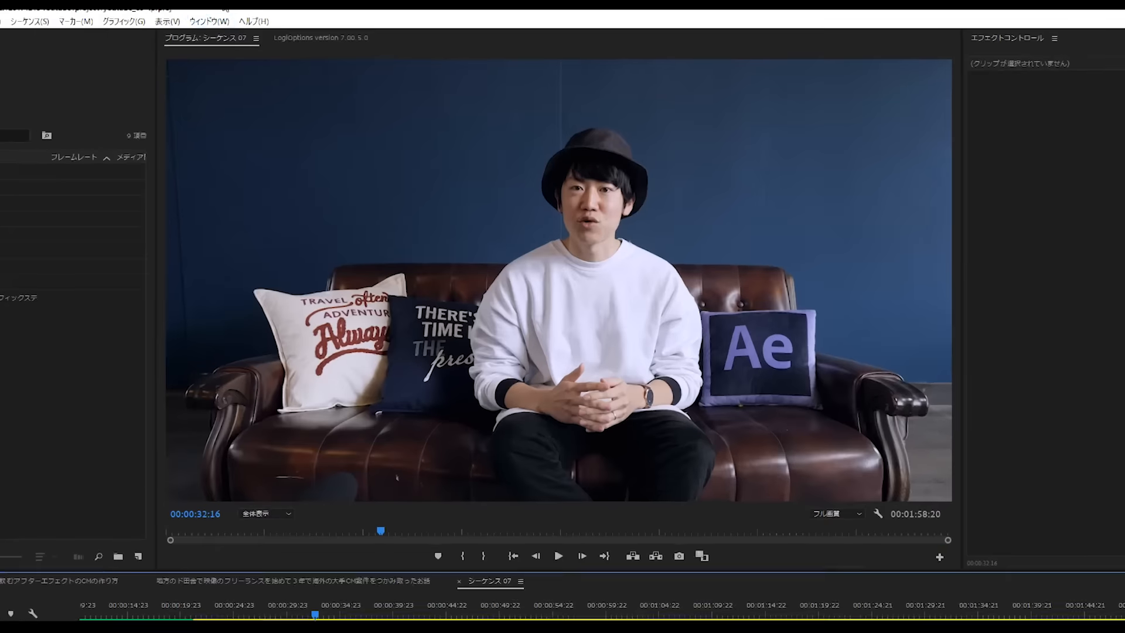
left_click(213, 14)
left_click(225, 143)
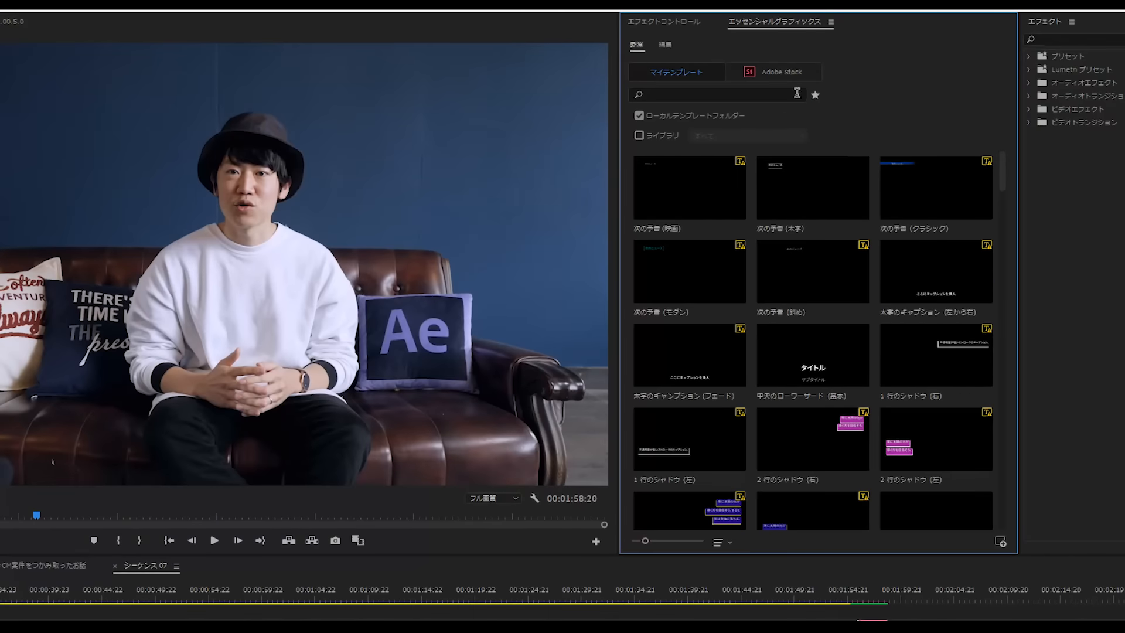
Search the templates for アメコミ and place アメコミ風テロップ on track V4 at the playhead, 00:00:32:16
left_click(830, 73)
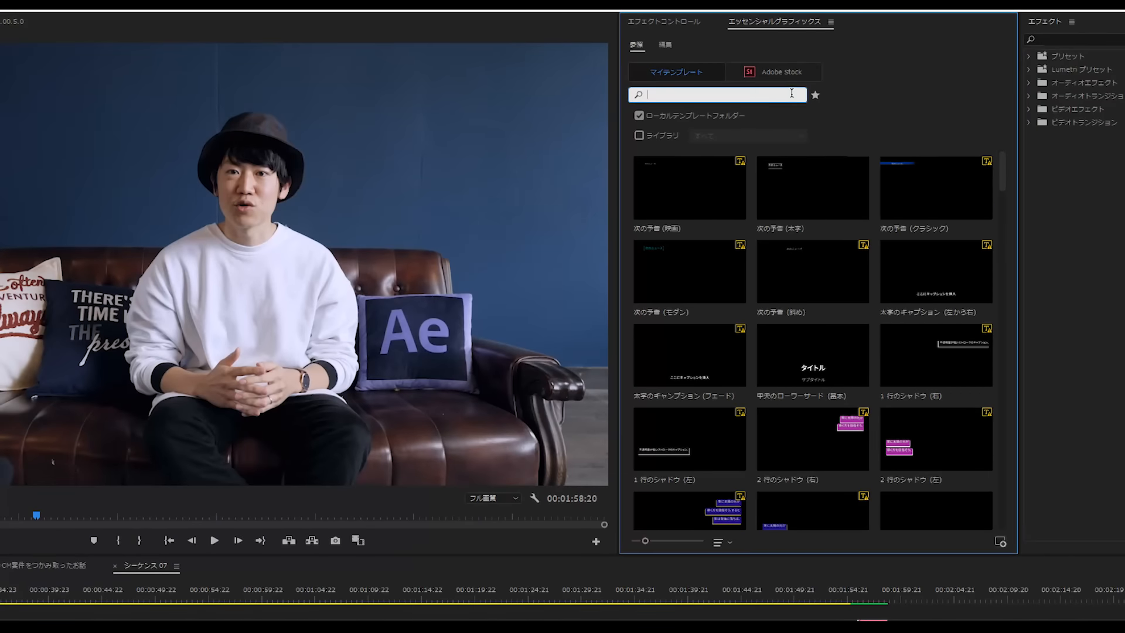
type("am")
key("BackSpace")
key("BackSpace")
key("Zenkaku_Hankaku")
type("アメコミ")
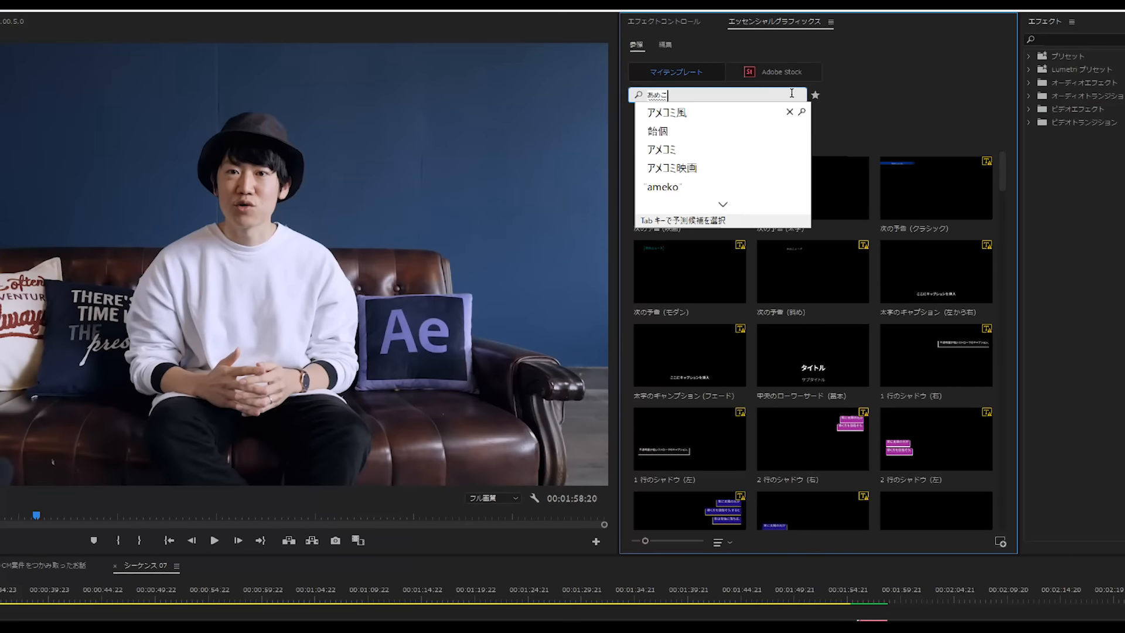
key("Return")
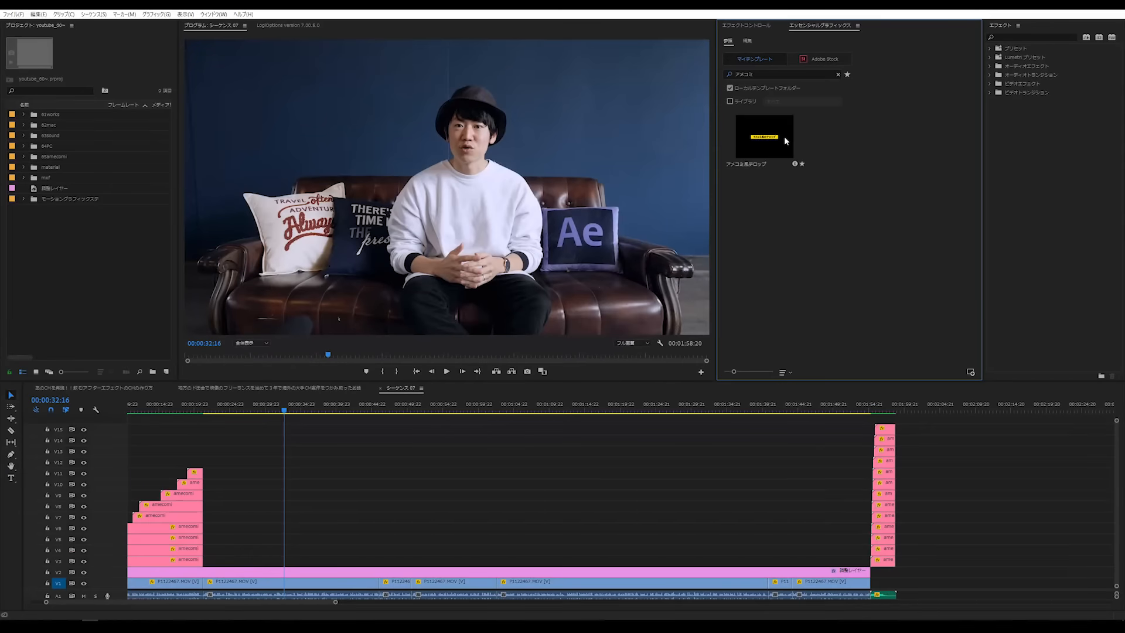
left_click_drag(786, 139, 286, 551)
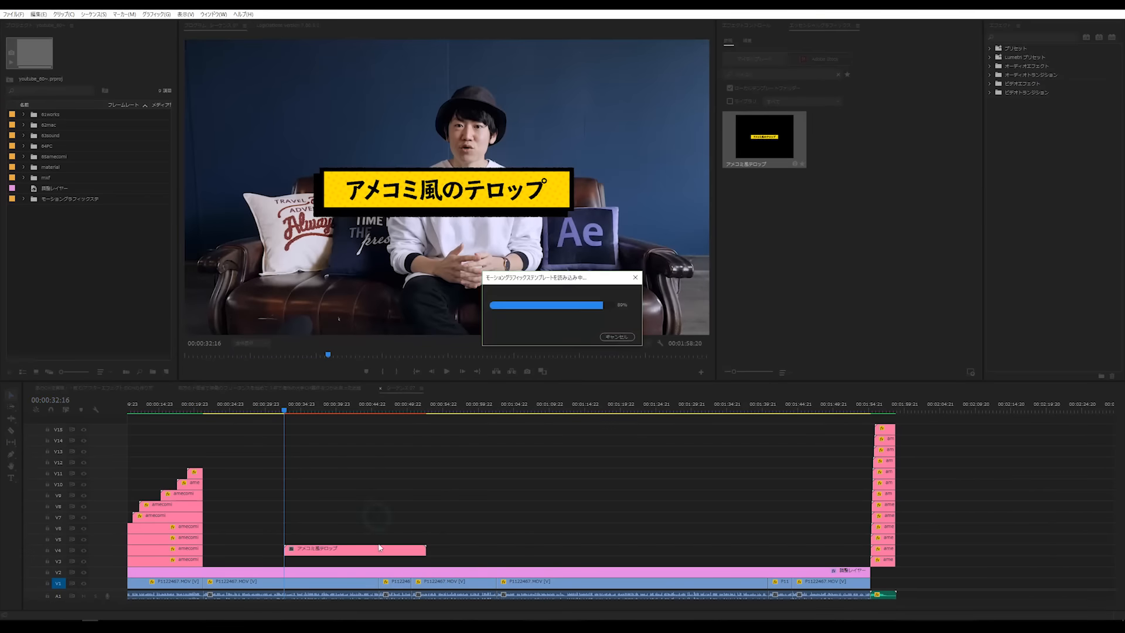
Show the editable properties of the caption clip on V4 and change its source text to アメコミ風
left_click(304, 549)
left_click(747, 41)
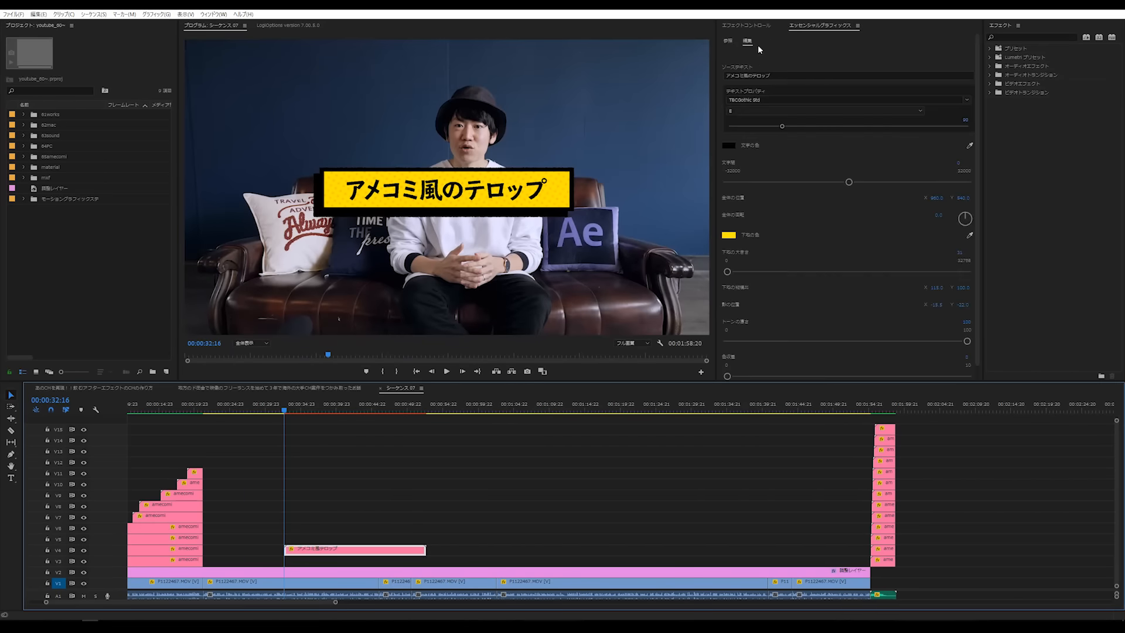
left_click_drag(716, 89, 695, 92)
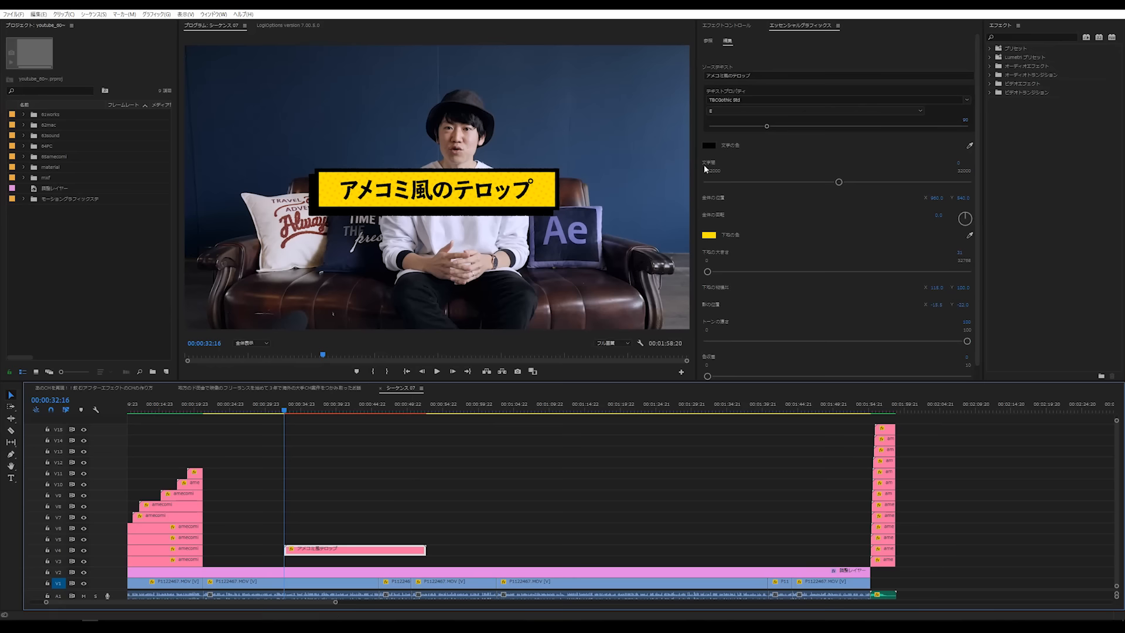
left_click(755, 74)
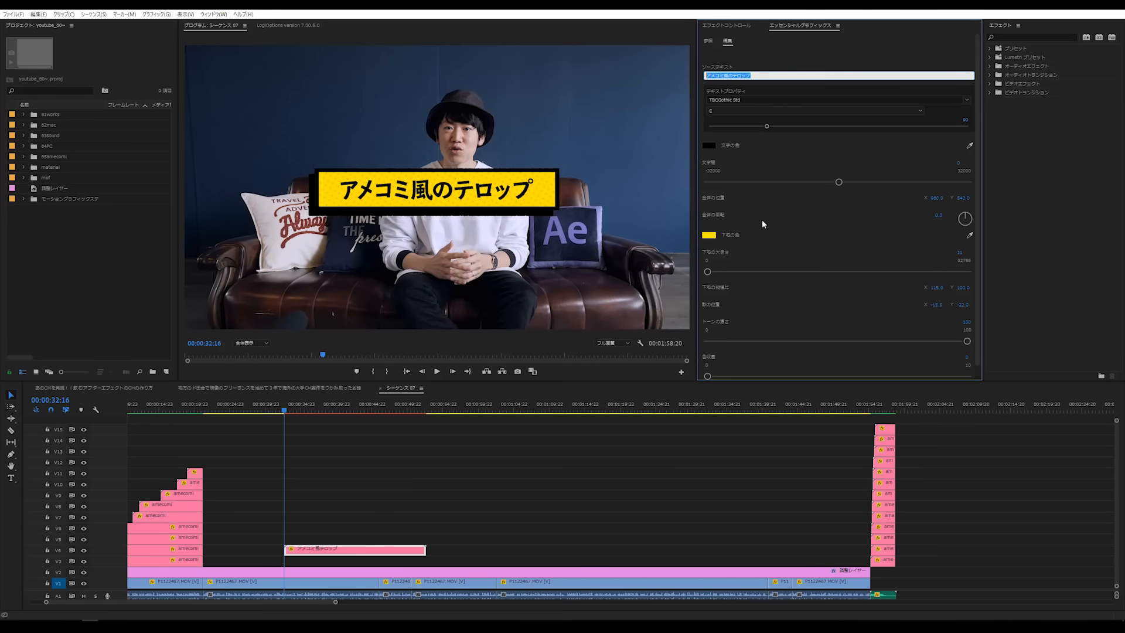
type("amekomi")
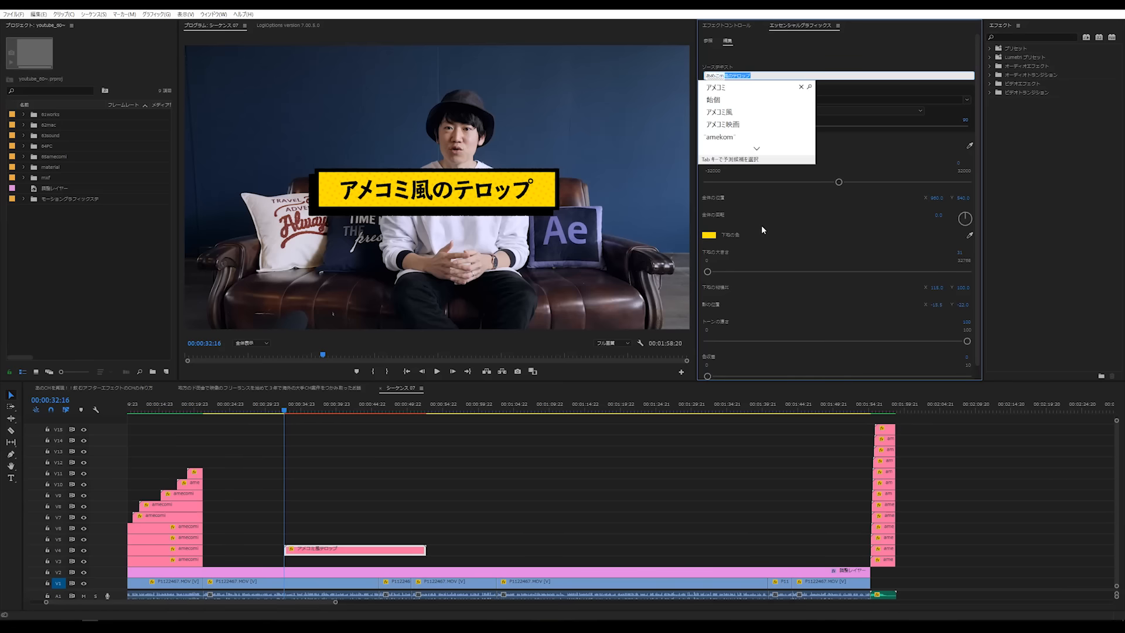
key("space")
type("fuu")
key("space")
key("Return")
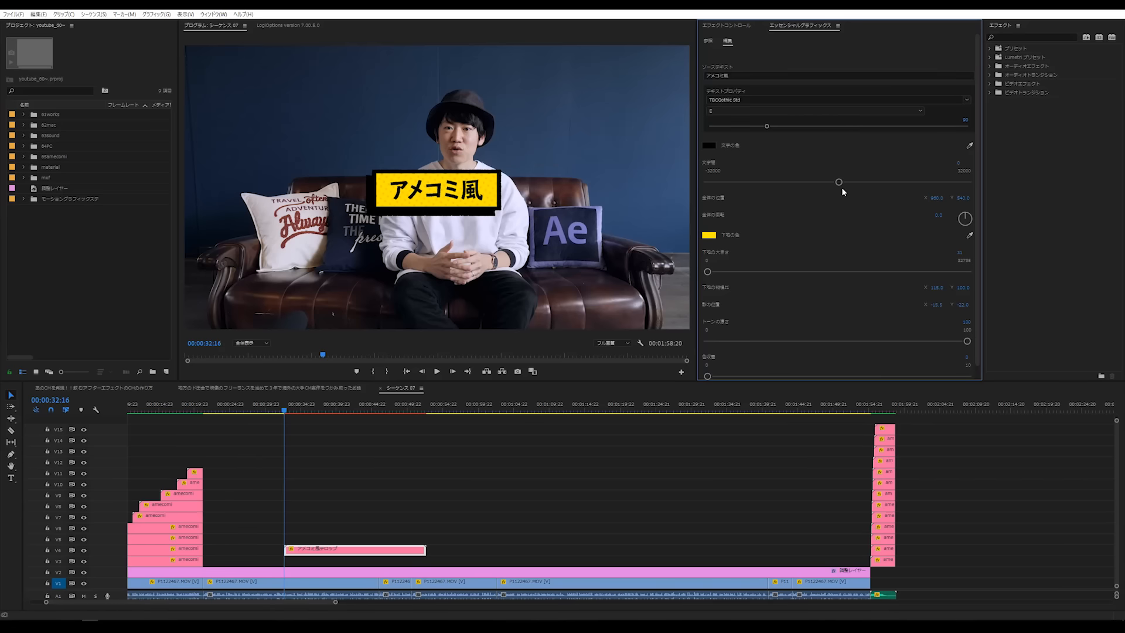
Enlarge the caption text slightly and set its font to TA-F1blockline Regular
mouse_move(768, 127)
left_mouse_down()
mouse_move(736, 128)
mouse_move(773, 126)
left_mouse_up()
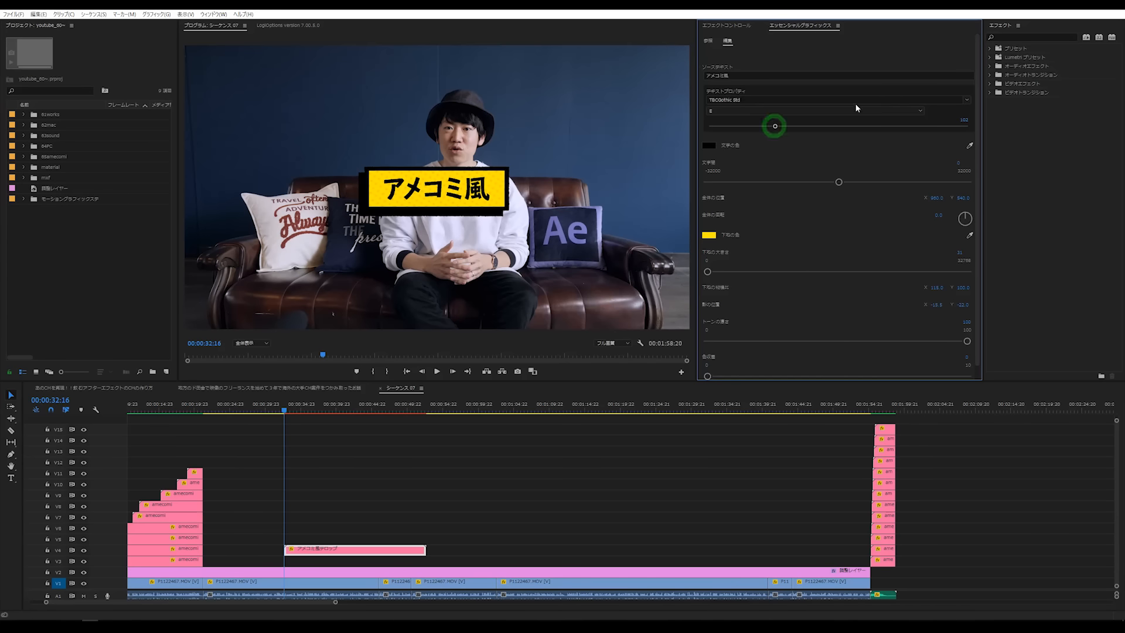
left_click(966, 100)
scroll(774, 158, "up", 2)
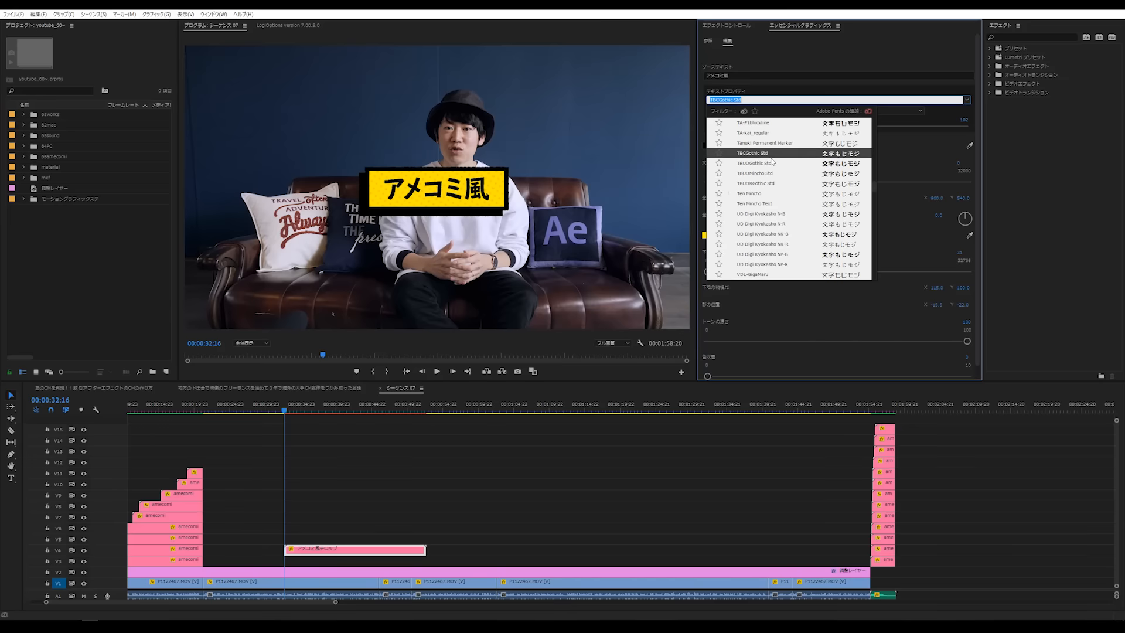
left_click(780, 153)
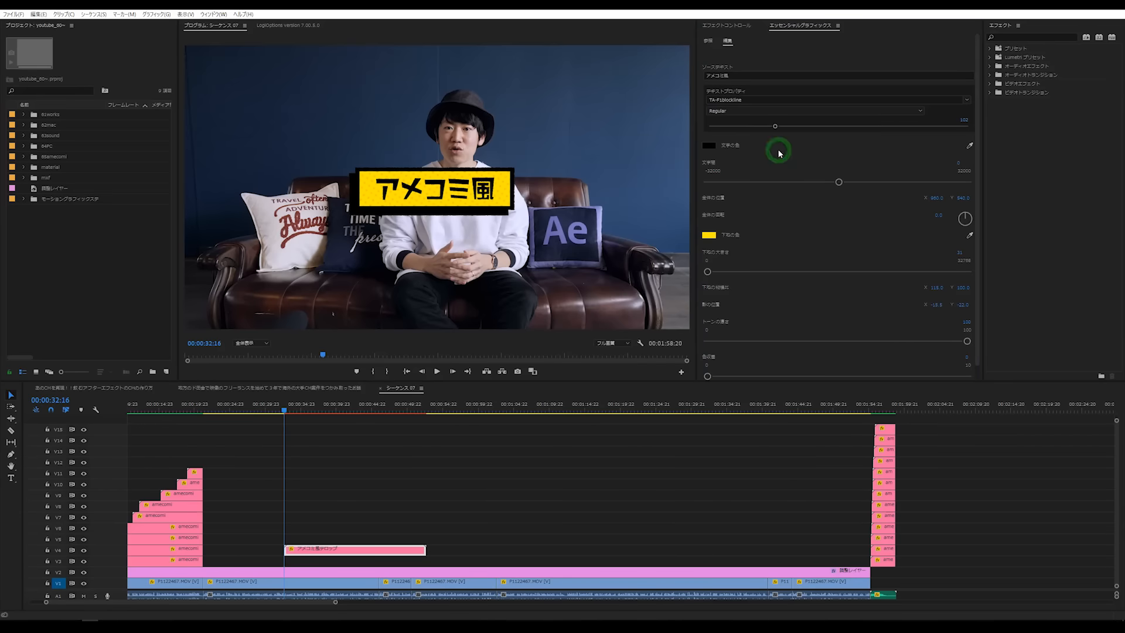
left_click(933, 110)
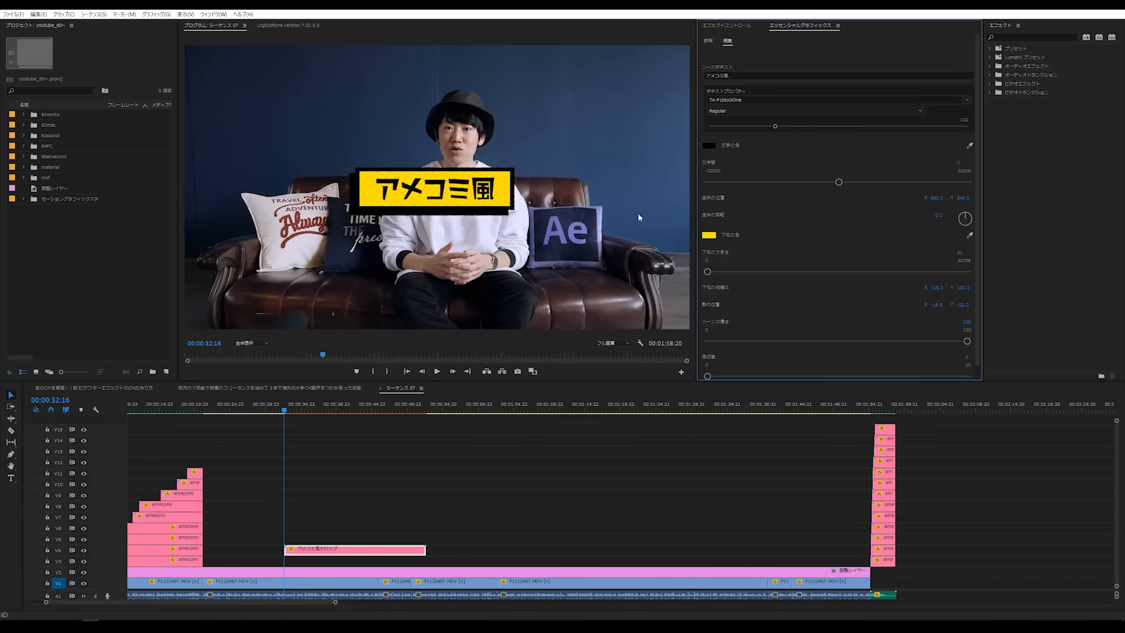
Raise the whole caption to about Y 442 and tilt it about 16° clockwise
left_click_drag(962, 199, 753, 247)
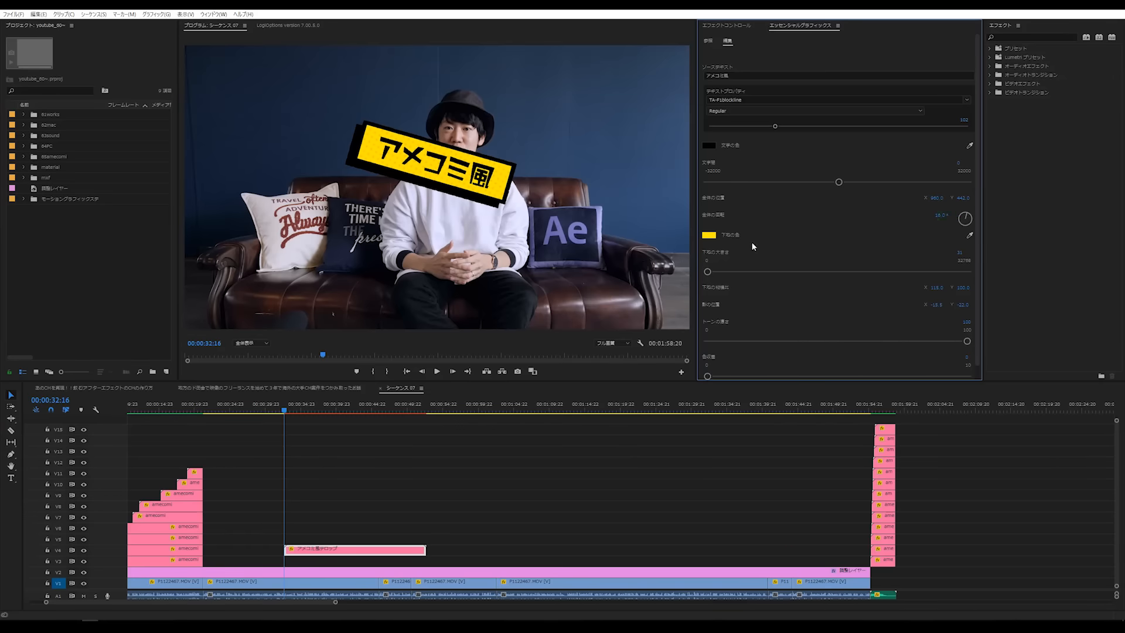
Set the caption's base colour to the yellow-orange FFAE00
left_click(709, 236)
left_click_drag(579, 296, 580, 282)
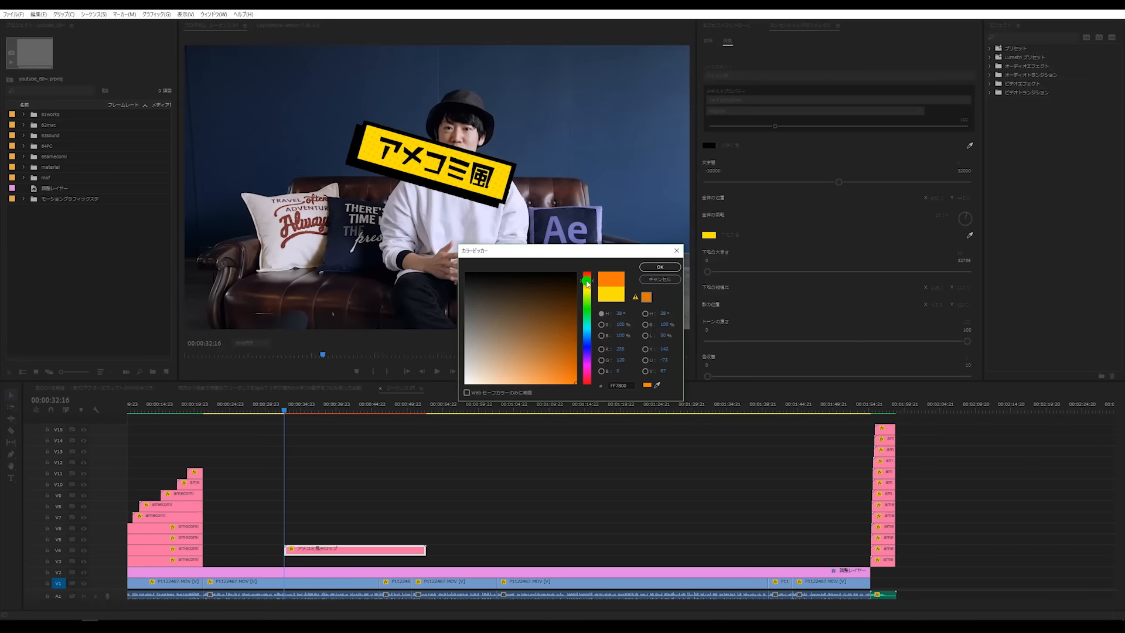
left_click(660, 268)
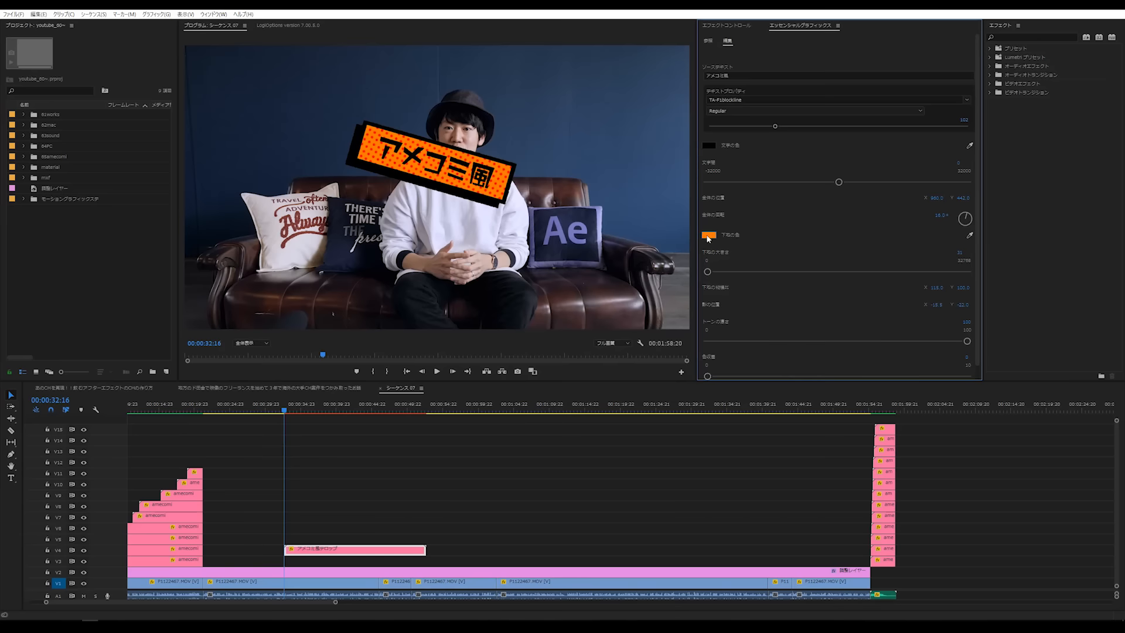
left_click(707, 235)
left_click_drag(593, 280, 593, 284)
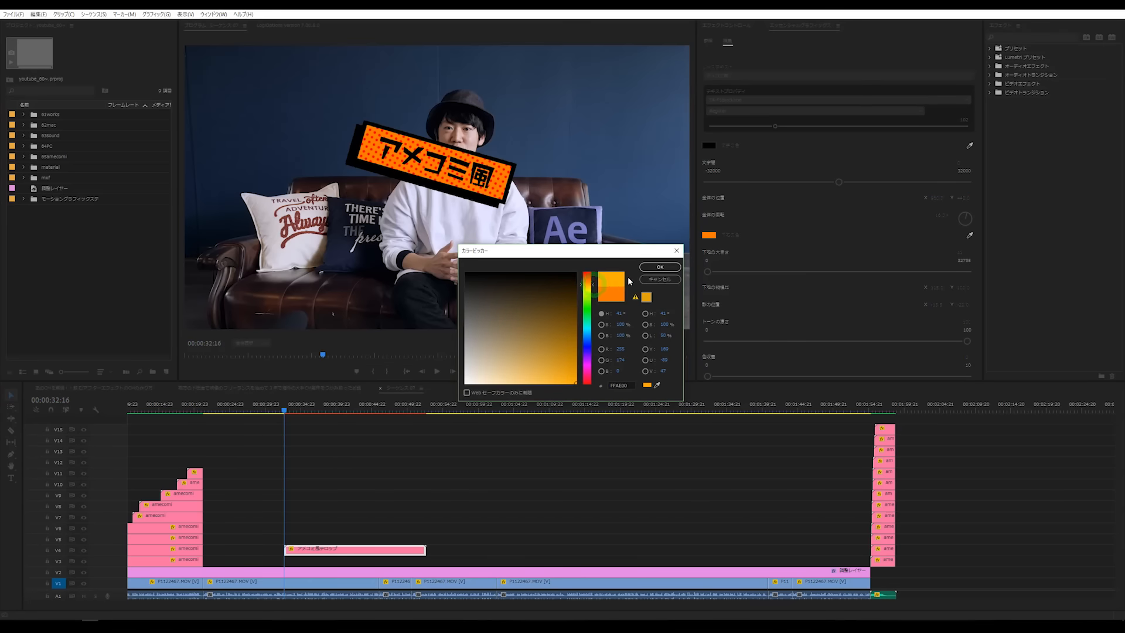
left_click(660, 268)
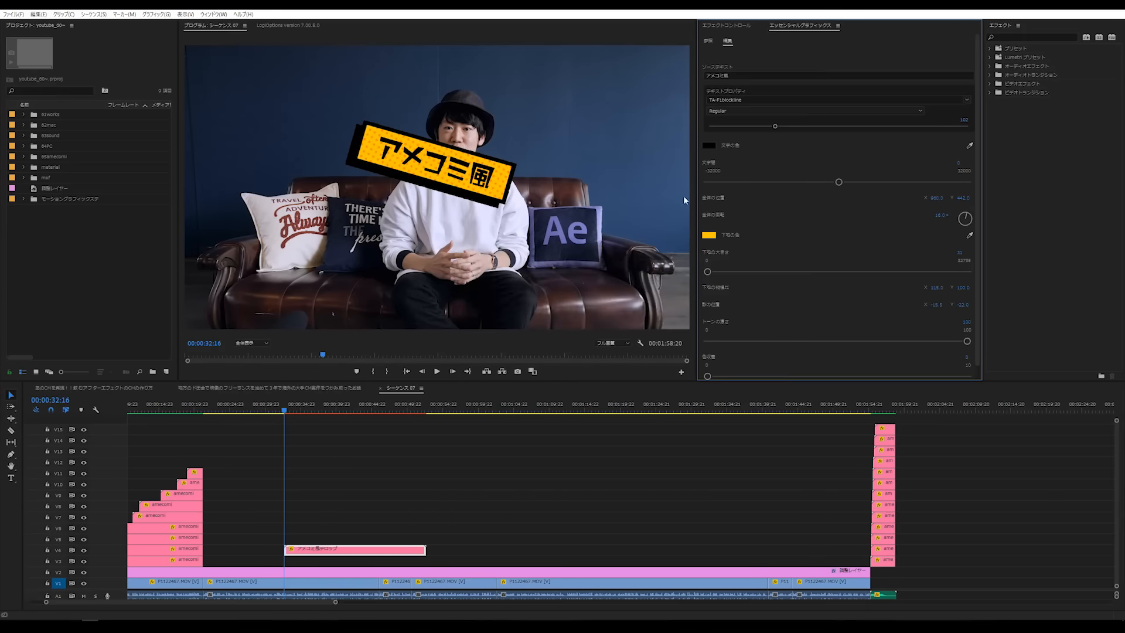
Try smaller and larger sizes for the caption's base and leave it slightly larger around the text
scroll(762, 250, "down", 1)
mouse_move(707, 257)
left_mouse_down()
mouse_move(731, 260)
mouse_move(707, 258)
left_mouse_up()
left_click(965, 240)
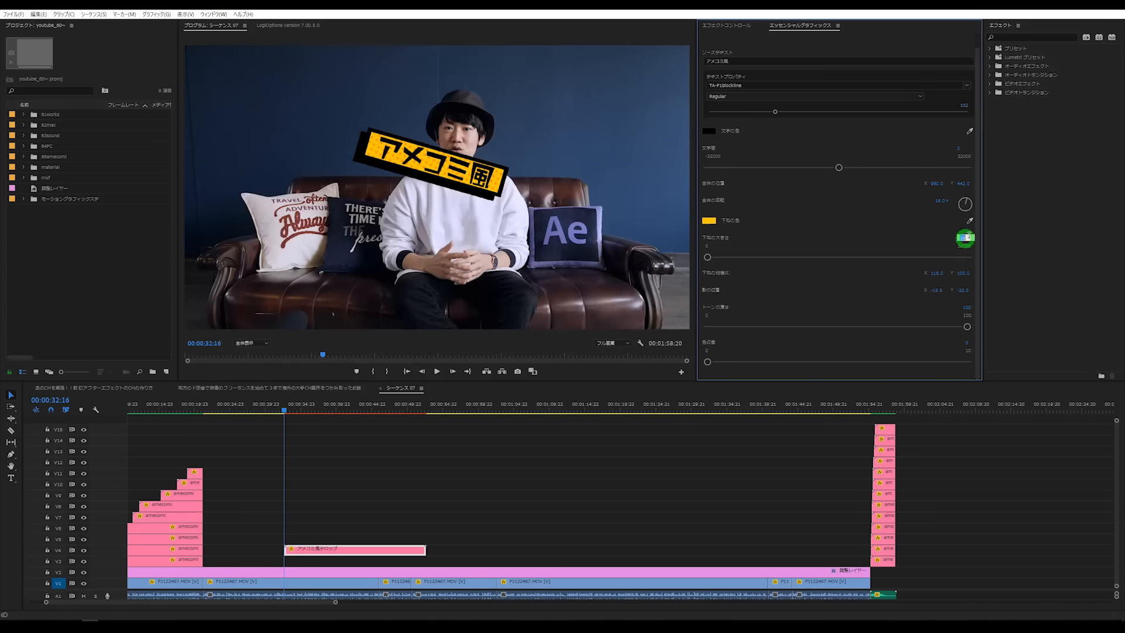
type("20")
key("Return")
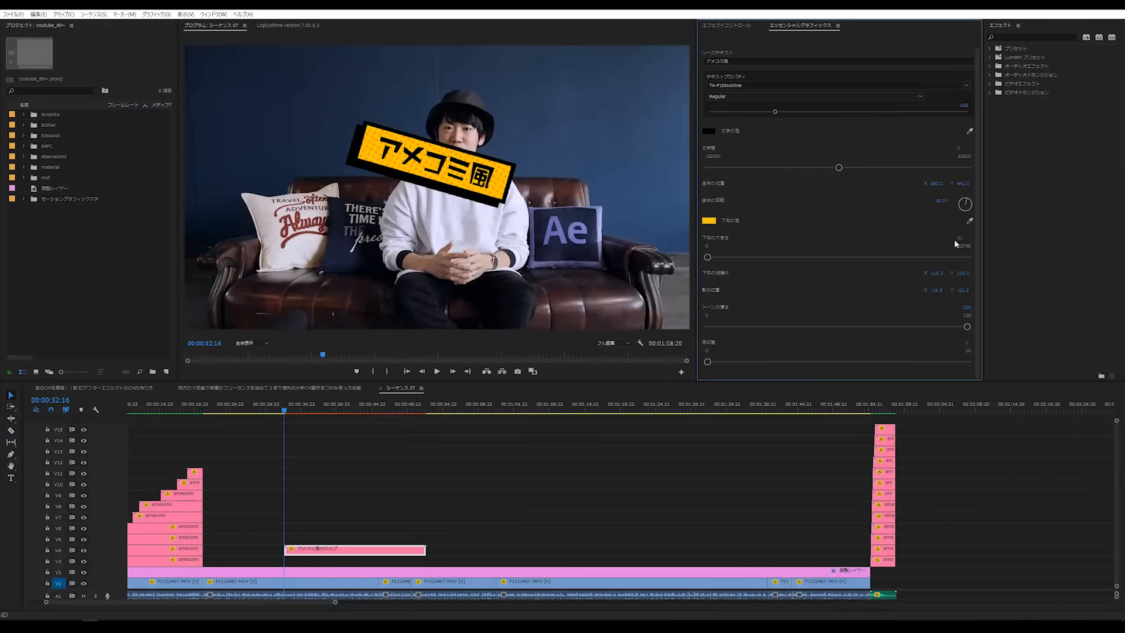
left_click_drag(961, 238, 969, 237)
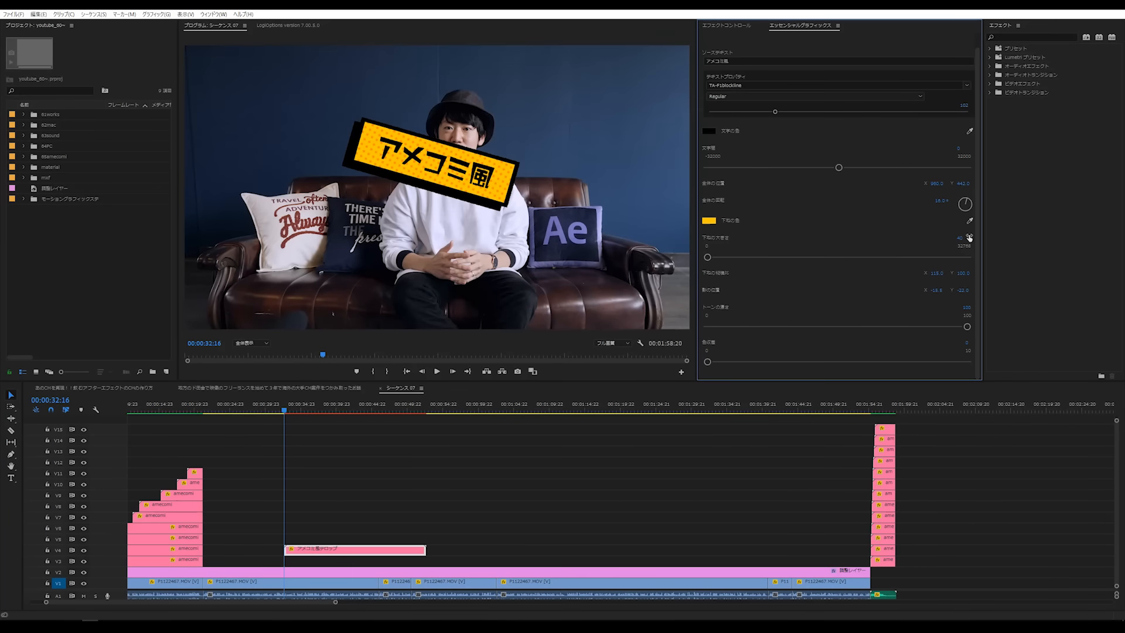
left_click(969, 236)
type("50")
key("Return")
mouse_move(973, 240)
left_mouse_down()
mouse_move(1009, 236)
mouse_move(973, 239)
left_mouse_up()
Try out the base's aspect ratio and widen the caption's letter spacing slightly
mouse_move(942, 276)
left_mouse_down()
mouse_move(876, 272)
mouse_move(967, 268)
mouse_move(929, 268)
left_mouse_up()
mouse_move(961, 151)
left_mouse_down()
mouse_move(999, 149)
mouse_move(954, 154)
left_mouse_up()
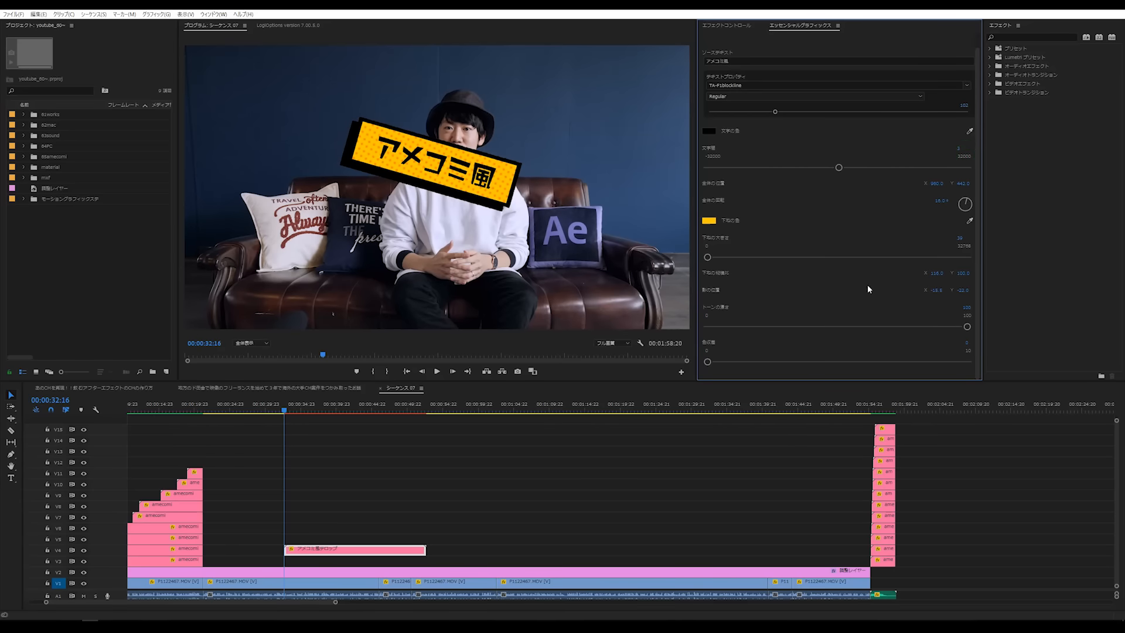
Try shifting the caption's shadow downward and sideways, and undo both shadow position changes
left_click_drag(961, 291, 1018, 286)
mouse_move(935, 290)
left_mouse_down()
mouse_move(955, 290)
mouse_move(920, 286)
mouse_move(952, 291)
left_mouse_up()
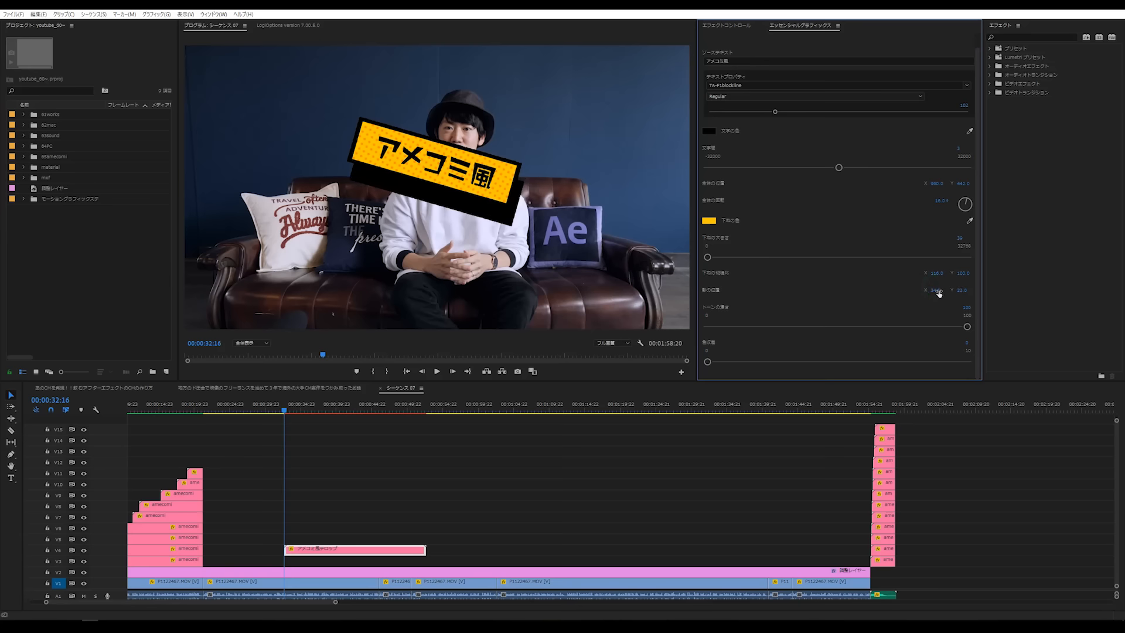
key("ctrl+z")
key("ctrl+z")
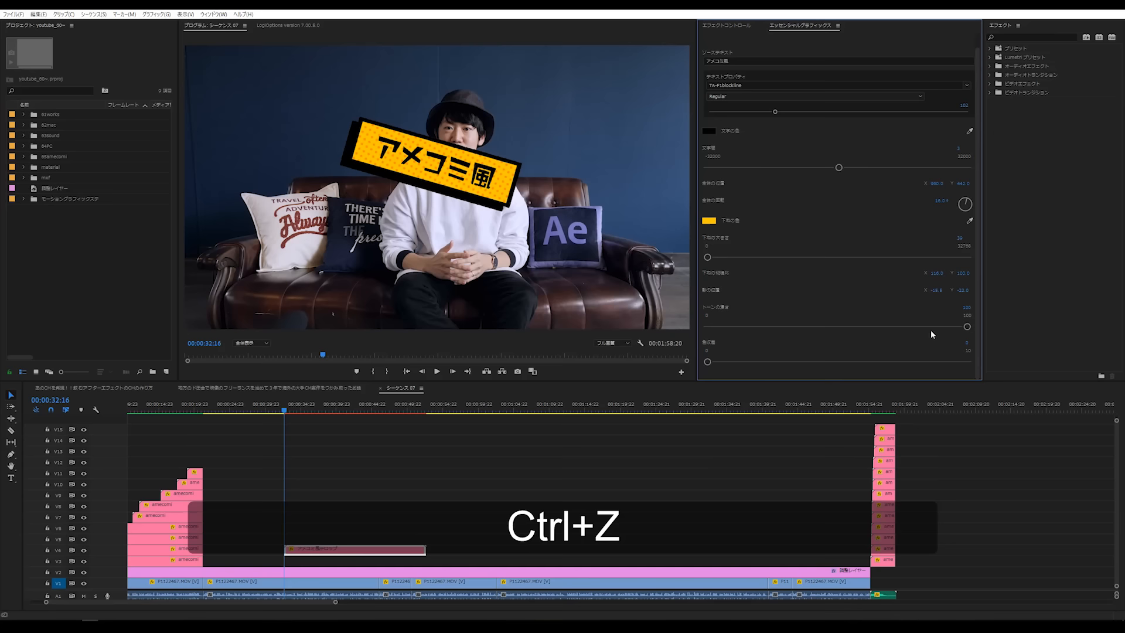
Try the halftone density at its maximum and set the caption's chromatic aberration to 2
left_click_drag(967, 326, 1043, 332)
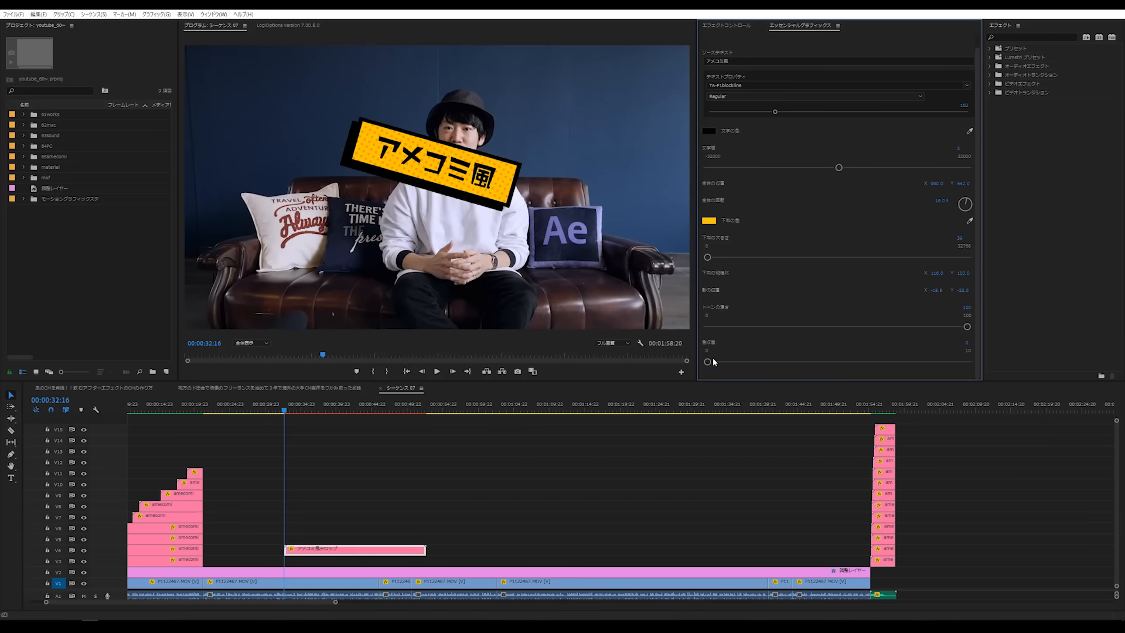
left_click_drag(709, 363, 750, 366)
left_click(498, 495)
left_click(378, 540)
left_click(407, 473)
left_click(357, 549)
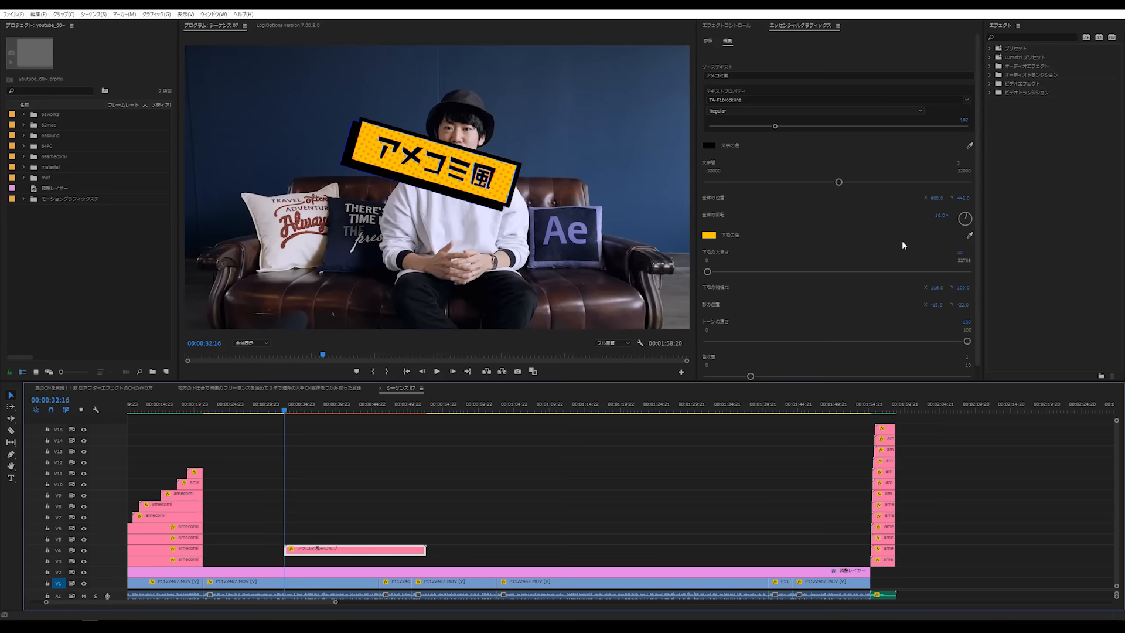
Set the whole caption's rotation to 0°
left_click(942, 217)
type("0")
key("Return")
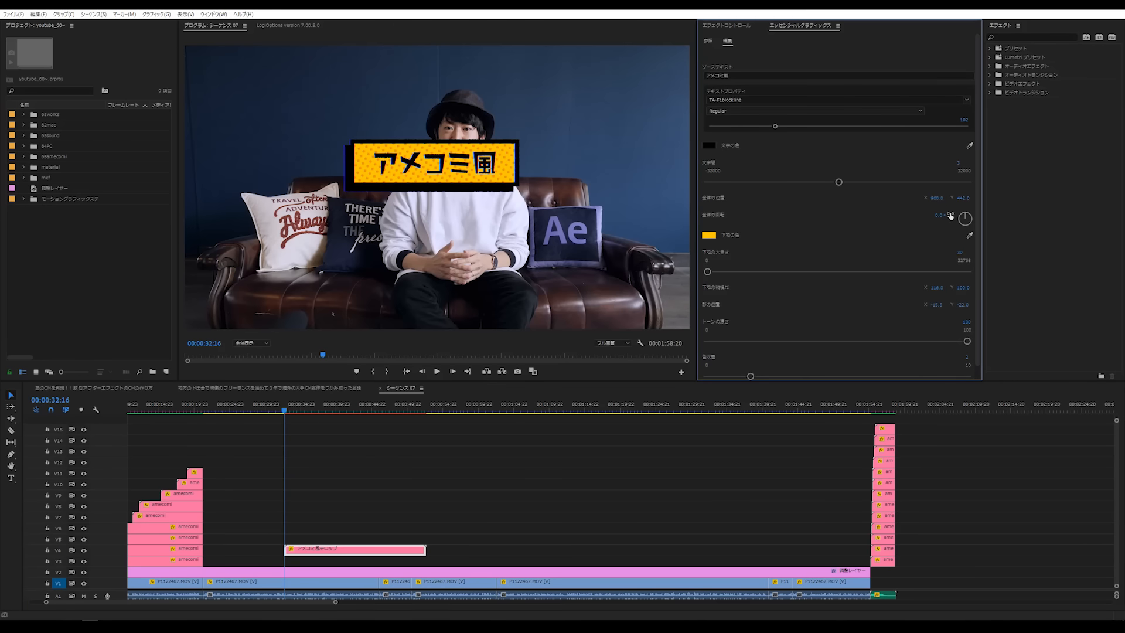
left_click(447, 483)
left_click(346, 552)
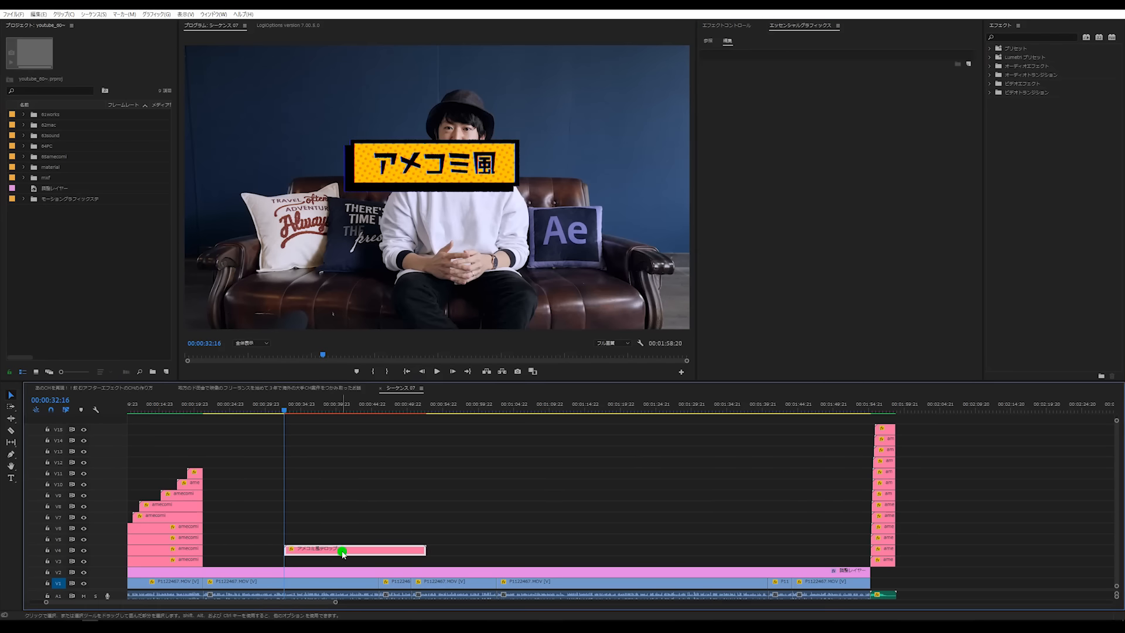
Trim the end of the caption clip on V4 to about a third of its length
left_click_drag(425, 551, 334, 551)
left_click(346, 533)
left_click(315, 552)
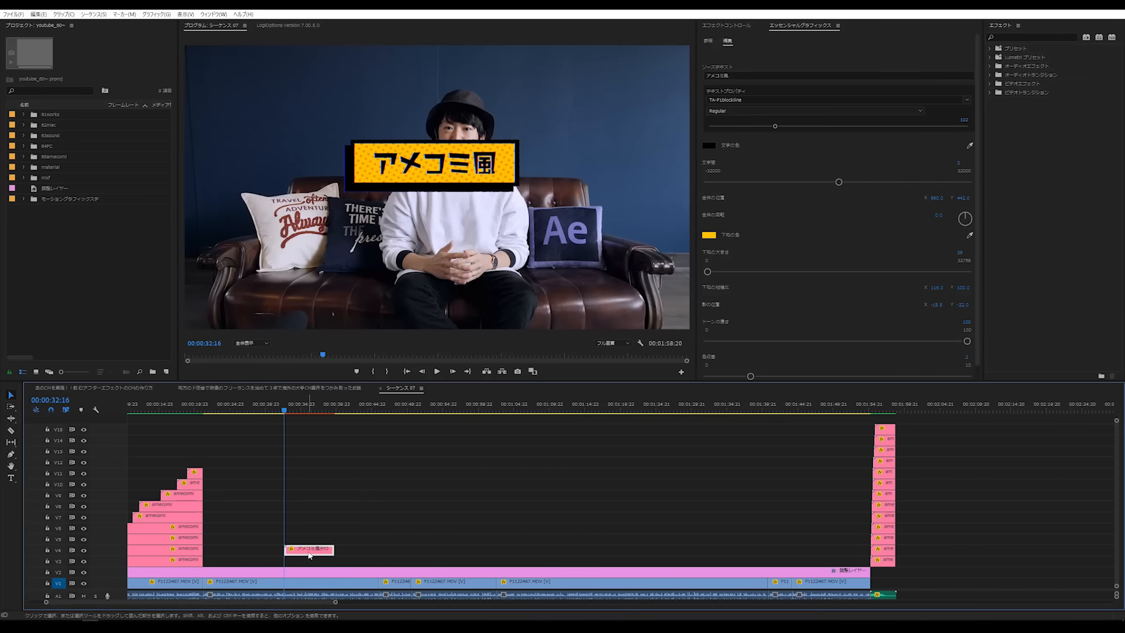
Duplicate the shortened caption clip onto track V5, starting about halfway along the V4 clip
left_click_drag(303, 554, 323, 539)
left_click(322, 516)
left_click(305, 548)
Change the source text of the duplicated caption on V5 to 違う文字, with the playhead at 00:00:37:18
left_click(321, 408)
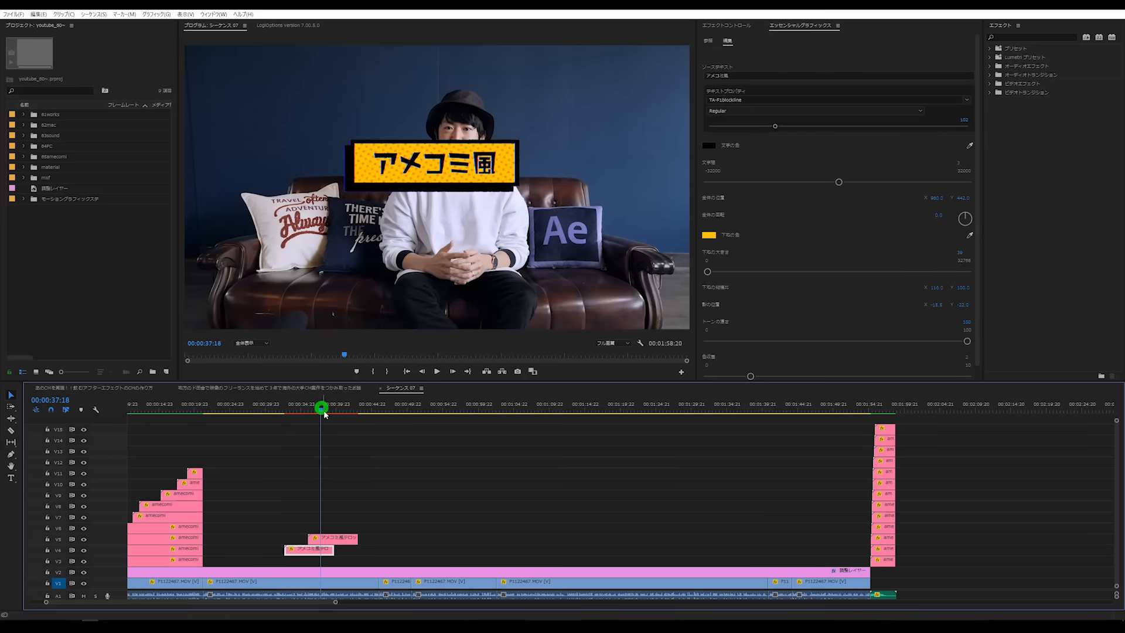
left_click(324, 538)
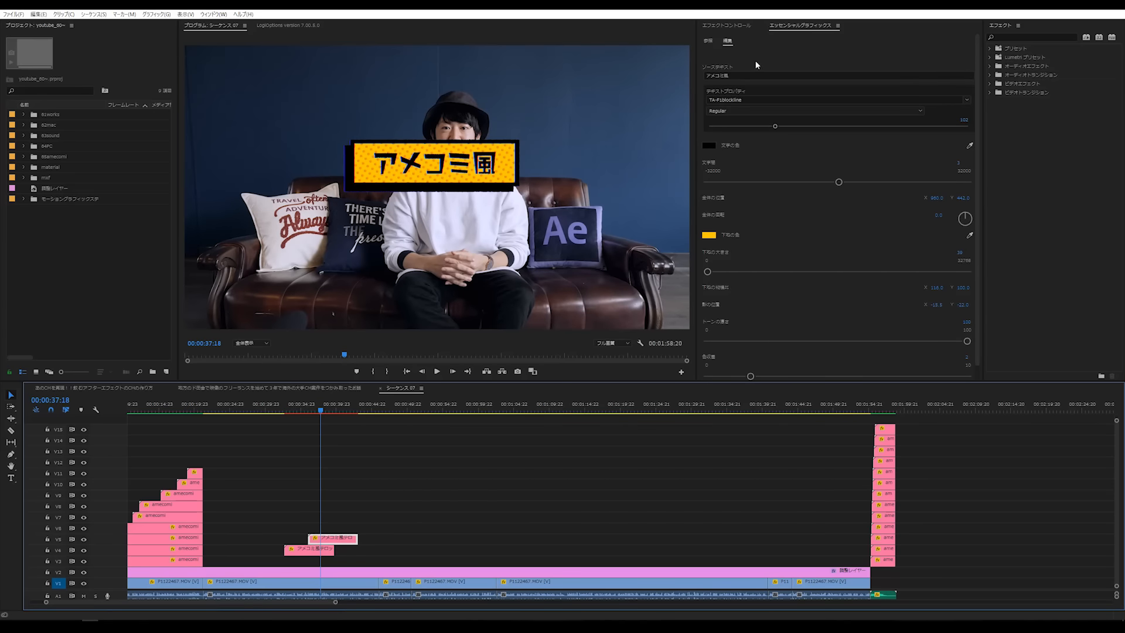
left_click(705, 75)
type("違う文字")
key("Return")
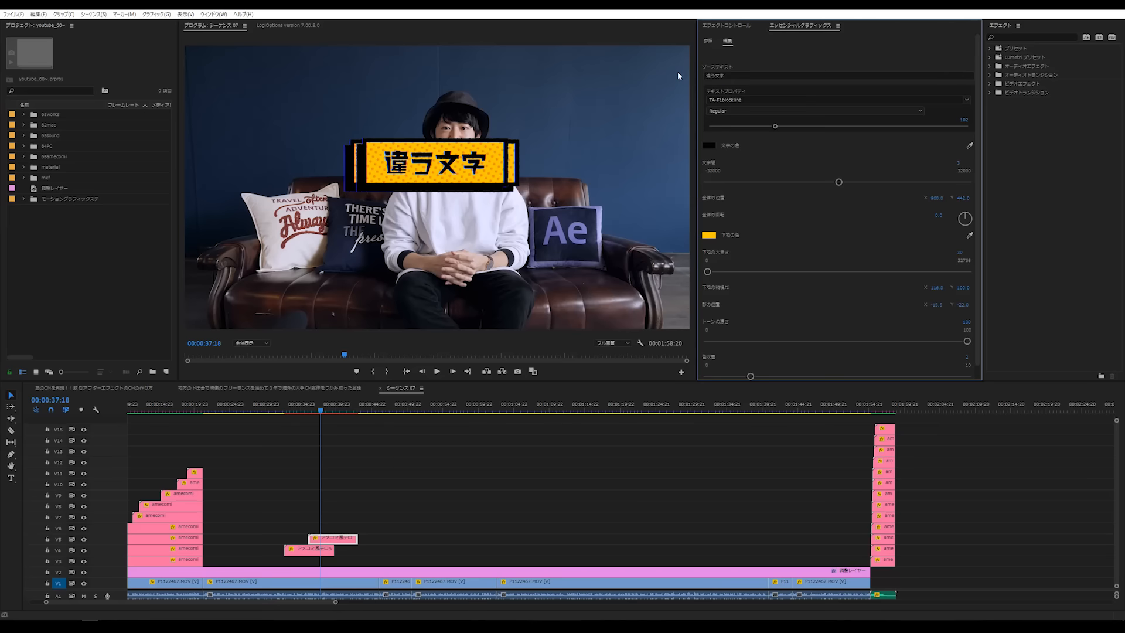
left_click(426, 484)
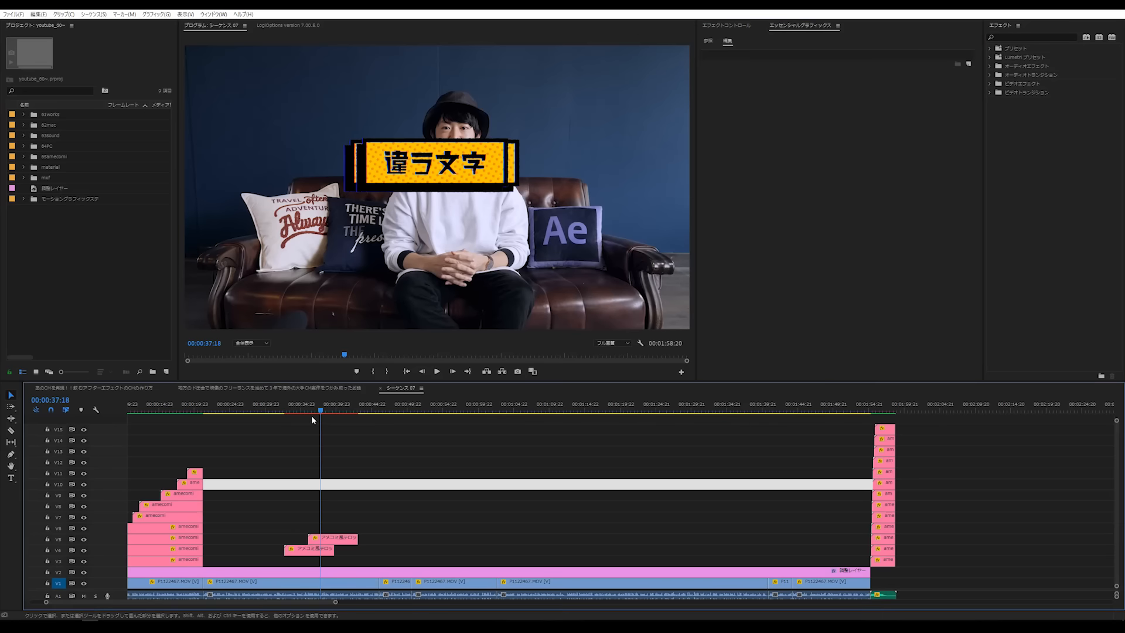
At 00:00:38:19, move the 違う文字 caption below the アメコミ風 caption, to about X 1087, Y 678
left_click(296, 408)
left_click(328, 414)
left_click(338, 414)
left_click(339, 539)
left_click(328, 409)
left_click_drag(967, 198, 999, 209)
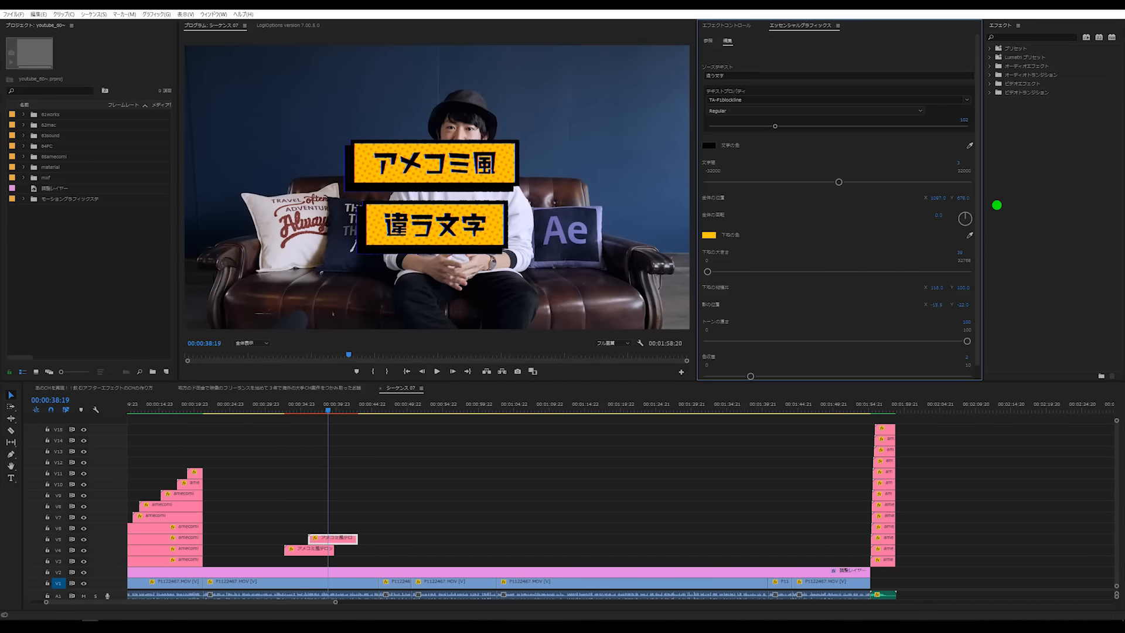
Duplicate the V5 caption onto track V6 and lower the copy beneath the 違う文字 caption
left_click(327, 538)
left_click_drag(327, 538, 327, 527)
left_click_drag(967, 200, 1065, 183)
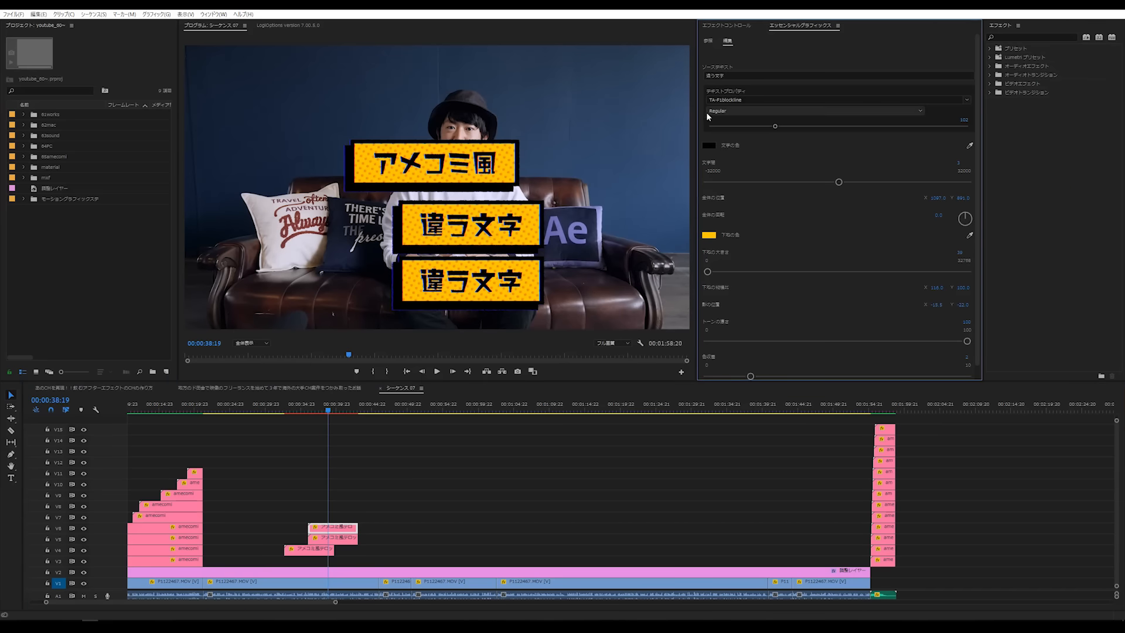
Change the source text of the caption on V6 to 全部違う and deselect the clip
left_click_drag(724, 78, 681, 80)
type("全部違う")
key("Return")
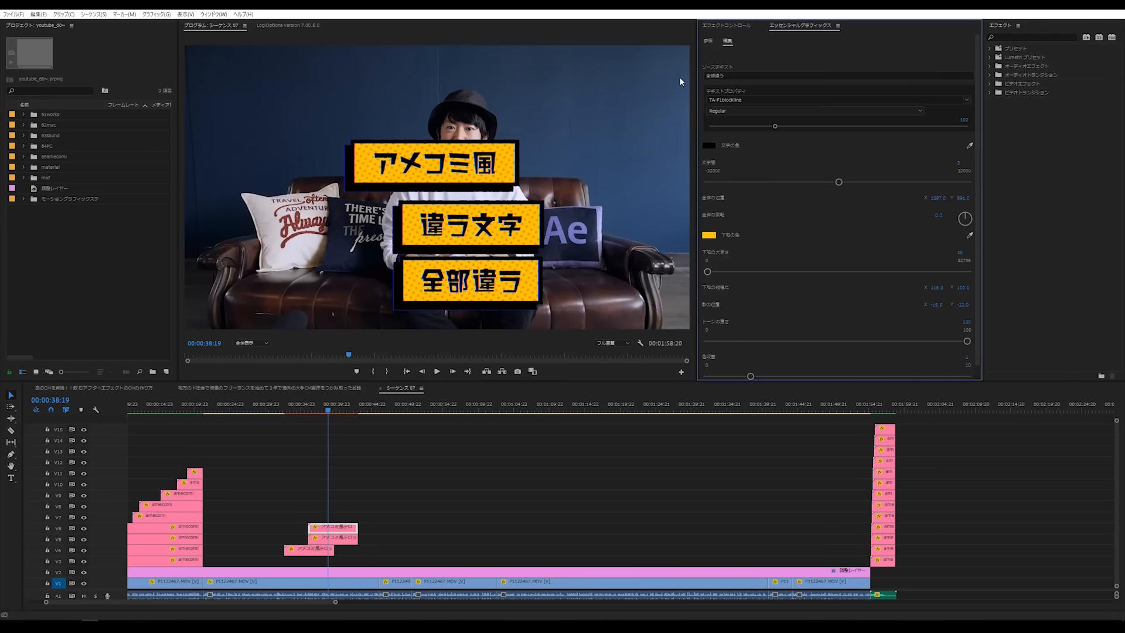
left_click(469, 452)
left_click(444, 493)
left_click(426, 492)
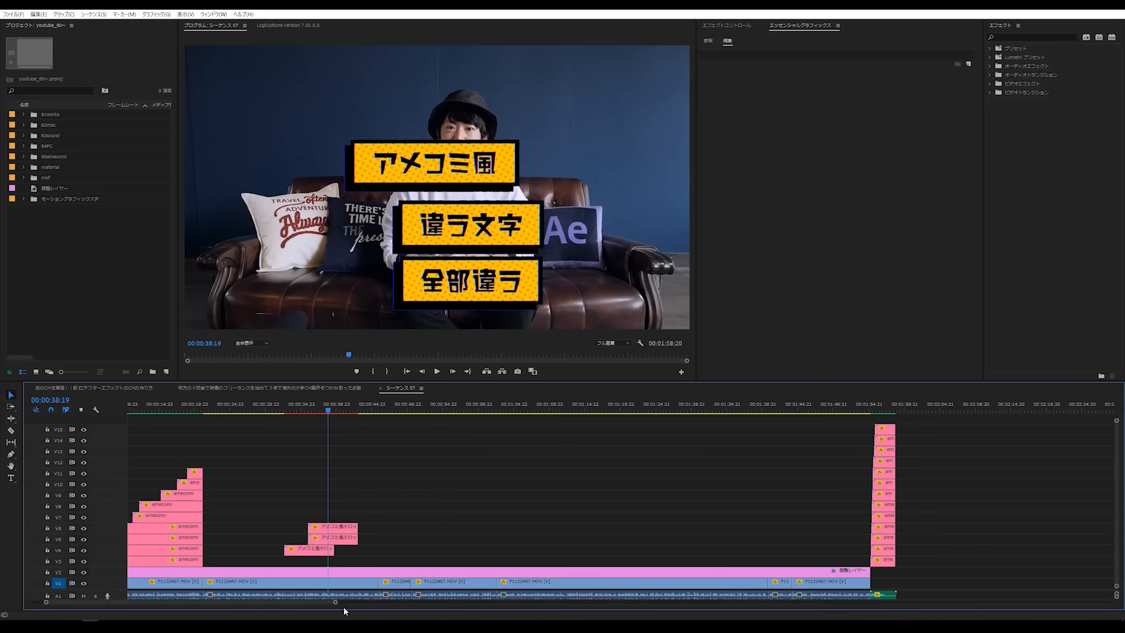
Bring the beginning of シーケンス 07 into view in the timeline
left_click(237, 608)
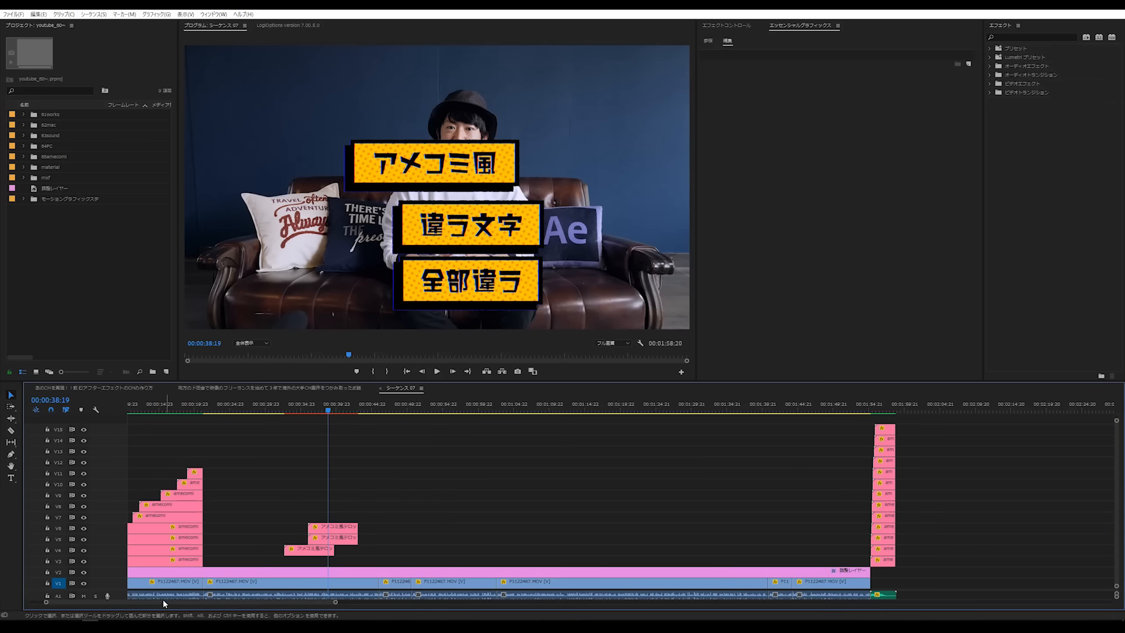
left_click_drag(153, 601, 139, 602)
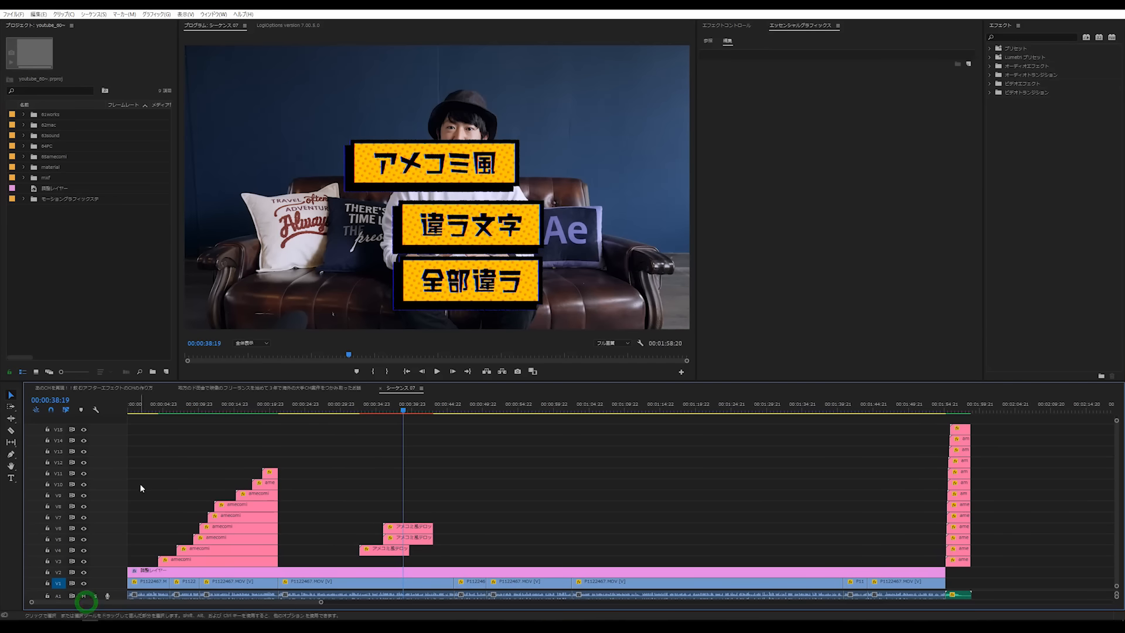
Play シーケンス 07 from 00:00:02:23 to preview the staggered captions up to the アメコミ風テロップの作り方 title, then stop playback
left_click(158, 409)
left_click_drag(159, 409, 148, 408)
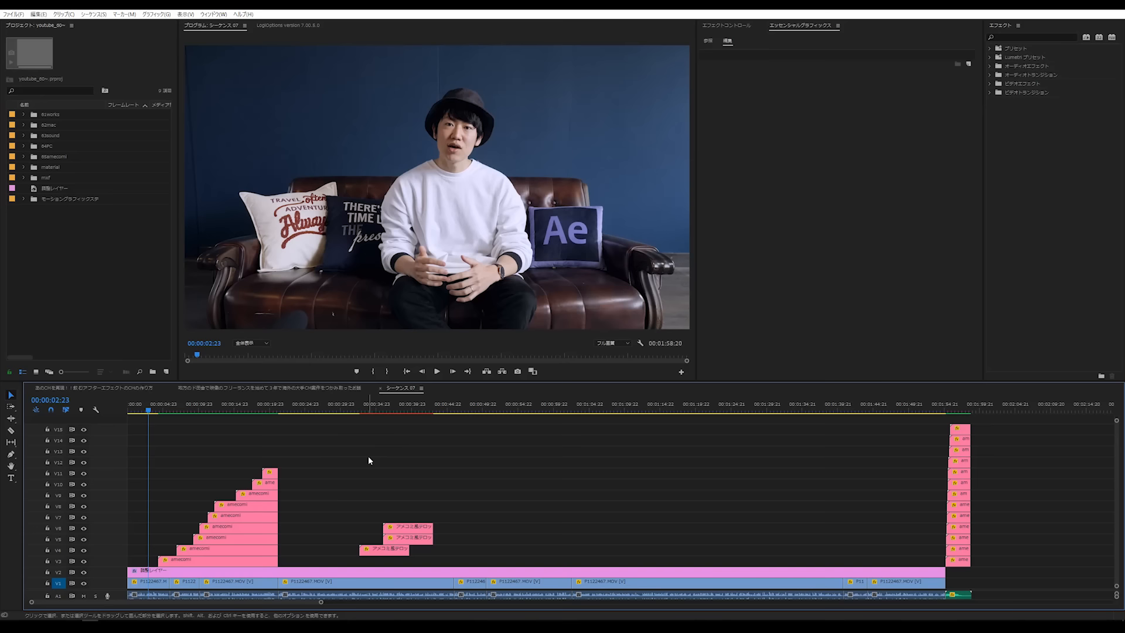
key("space")
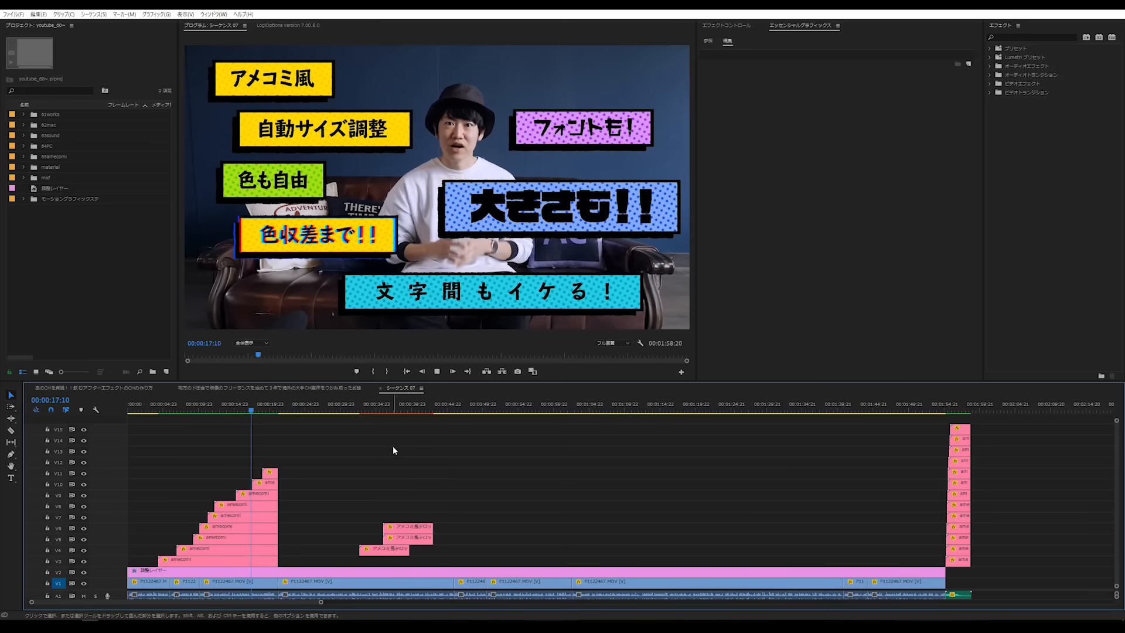
key("space")
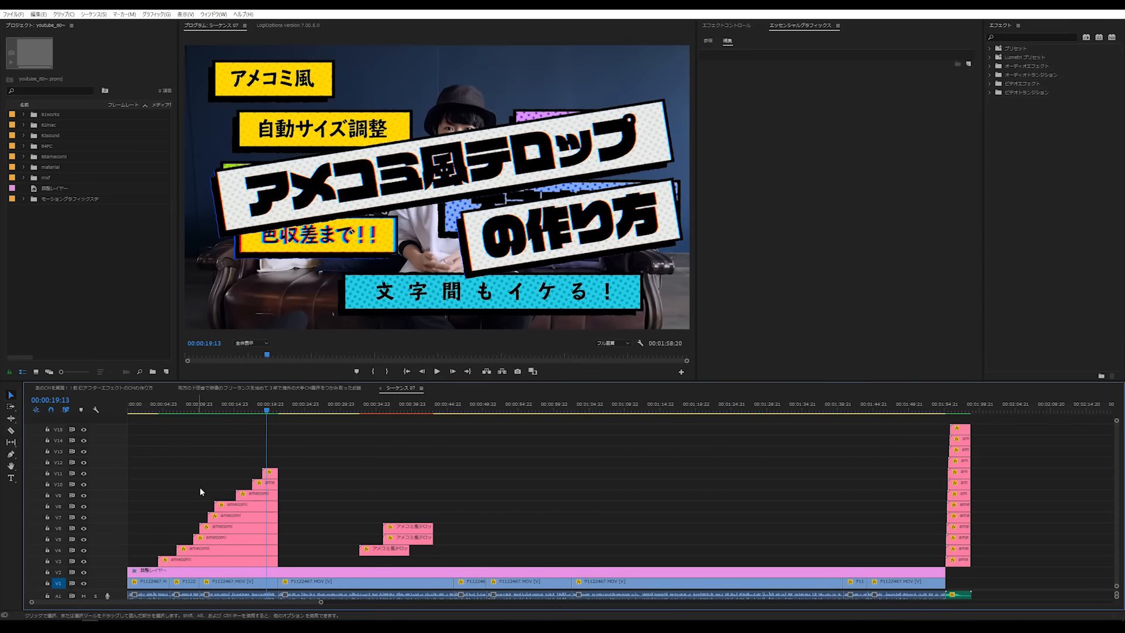
Delete the three test captions on tracks V4 to V6 around 00:00:38:19 and leave nothing selected
left_click_drag(372, 498, 435, 555)
key("Delete")
left_click(872, 450)
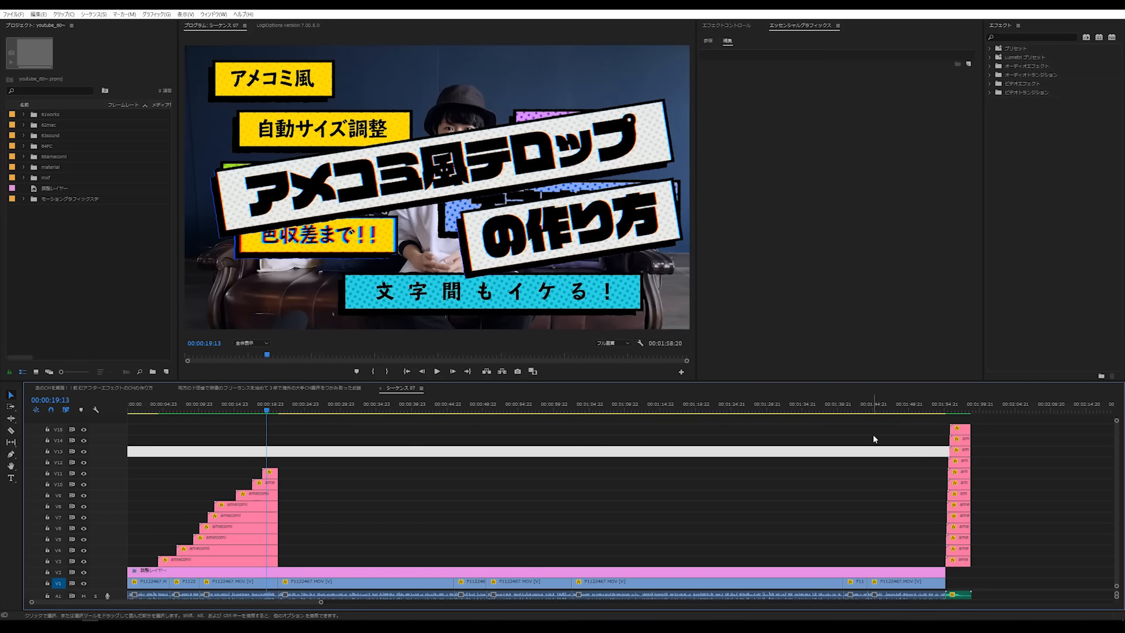
left_click(874, 436)
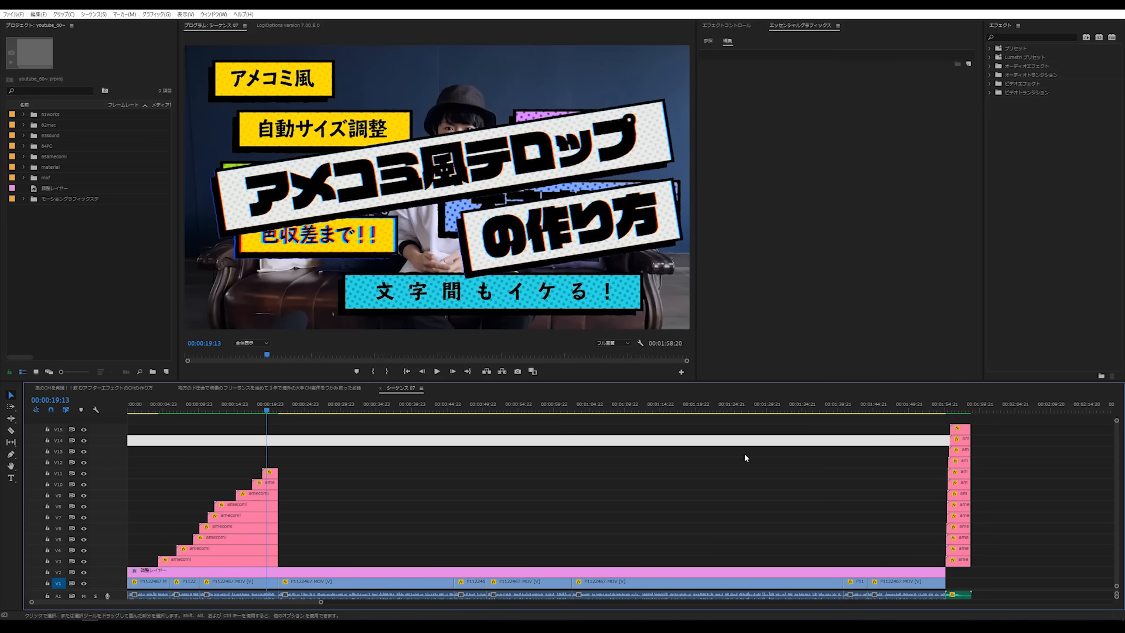
left_click(366, 436)
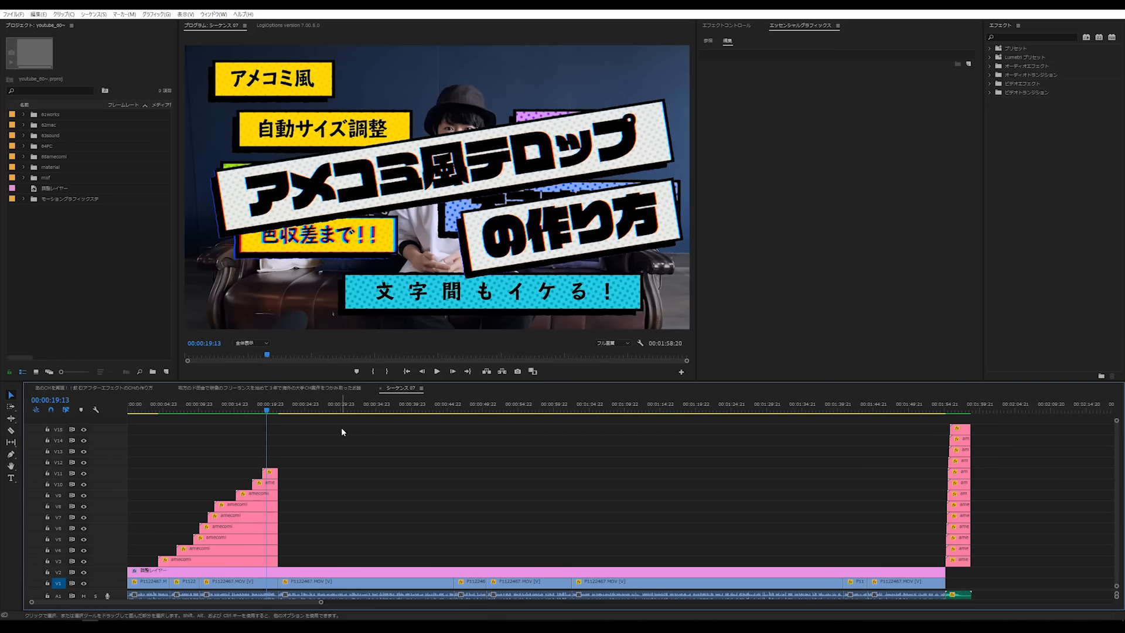
left_click(275, 410)
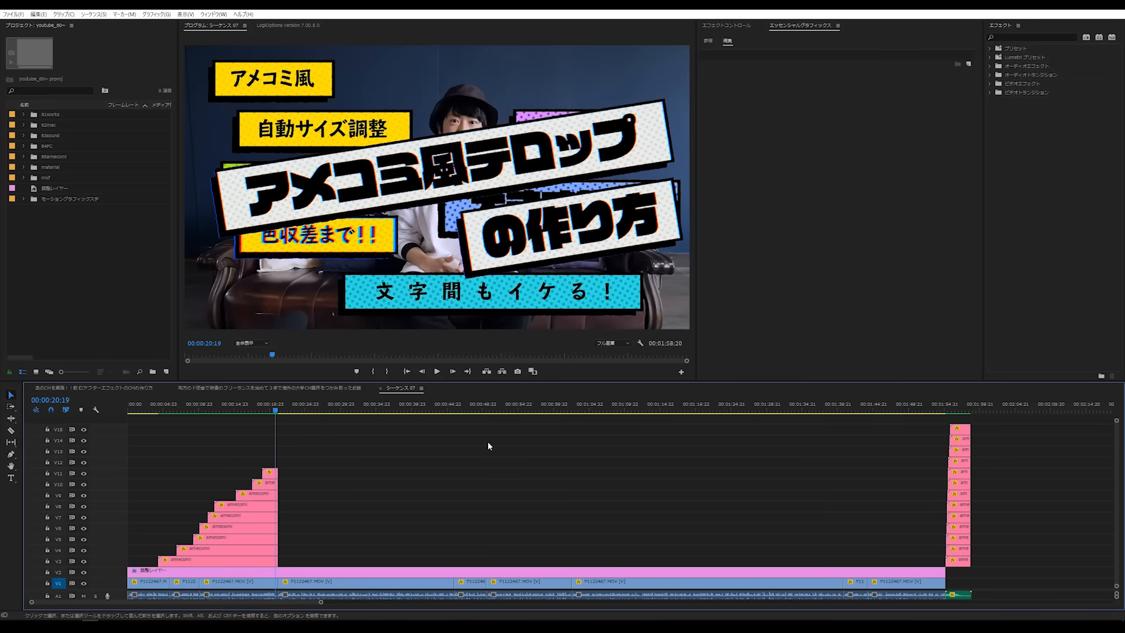
left_click(595, 433)
left_click(590, 448)
left_click(614, 432)
left_click(614, 441)
left_click(617, 455)
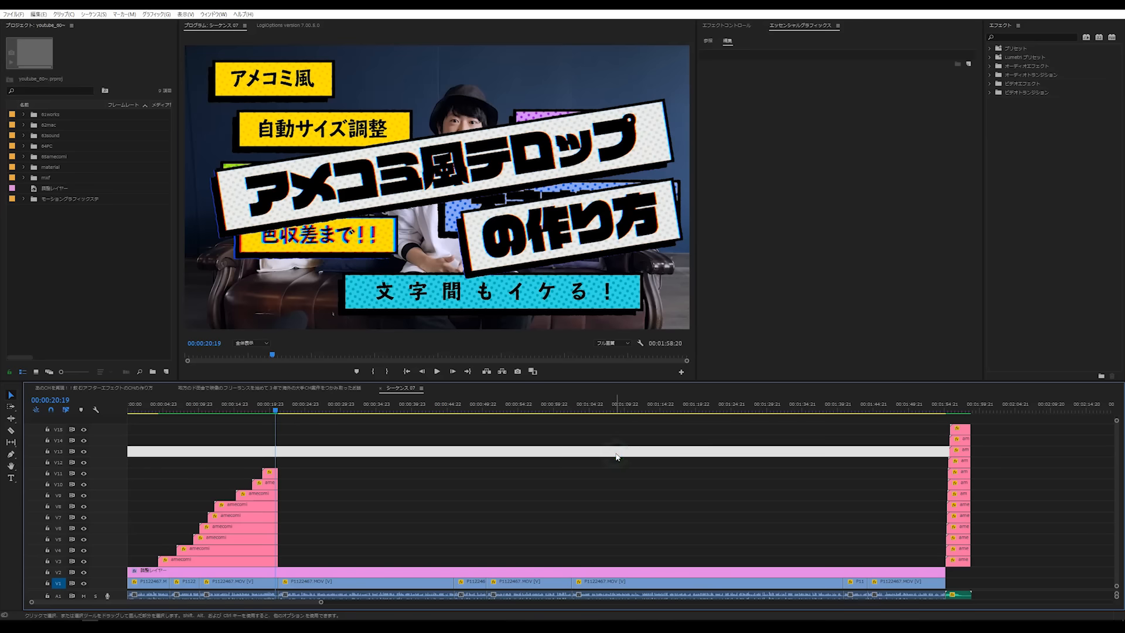
left_click(603, 473)
left_click(603, 464)
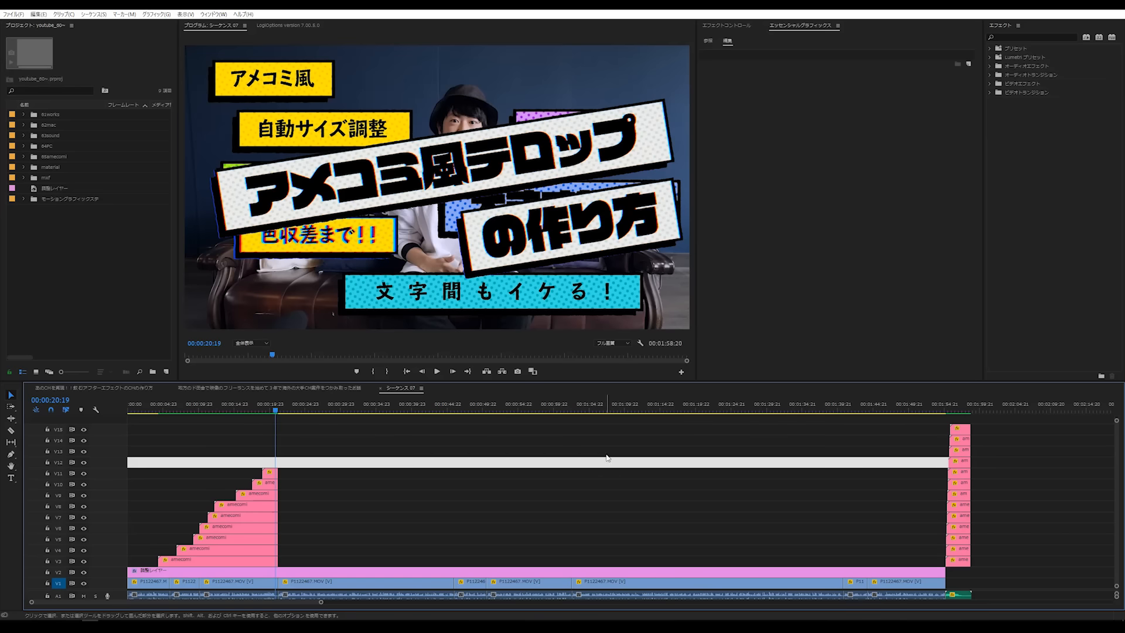
left_click(611, 452)
left_click(611, 452)
left_click(618, 439)
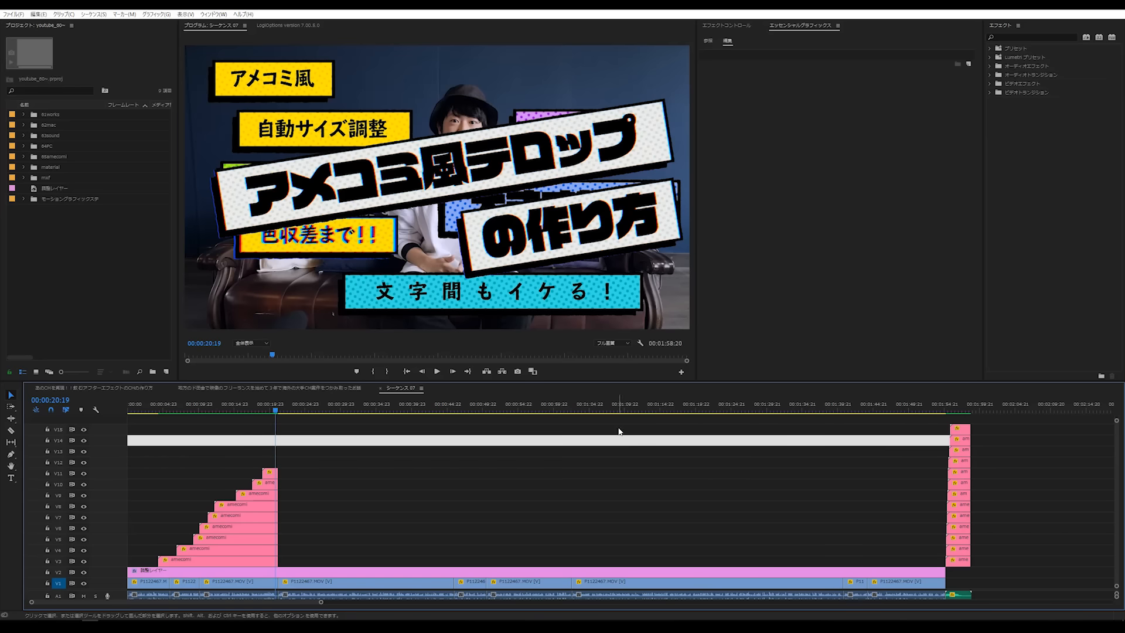
left_click(620, 430)
left_click(621, 440)
left_click(595, 452)
left_click(403, 463)
left_click(334, 462)
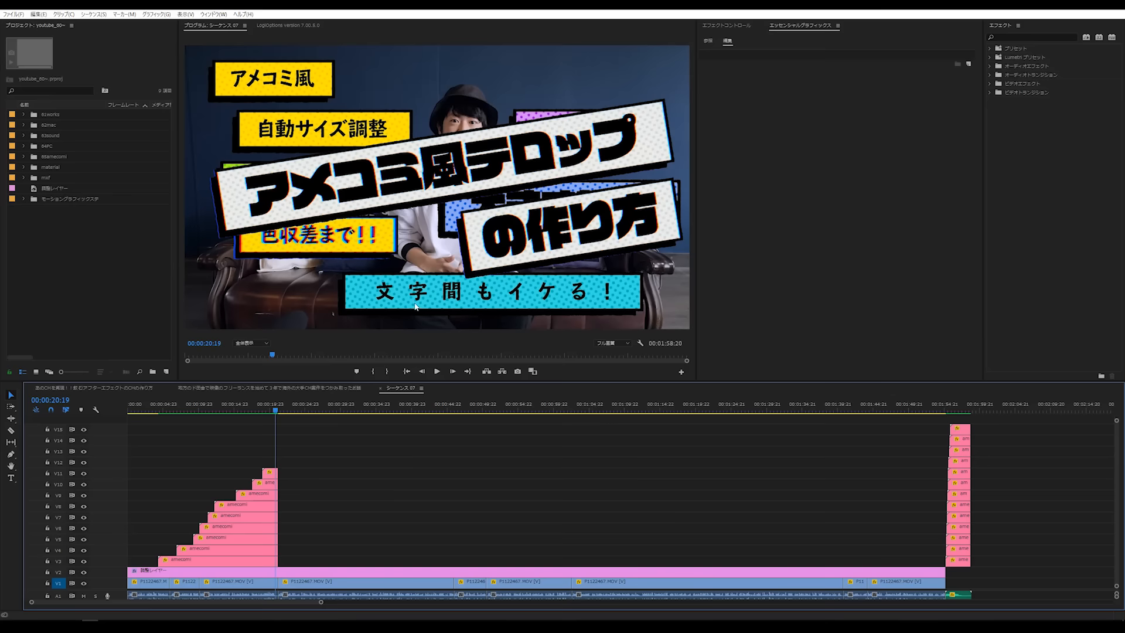
Check the caption compositions in the frames at 00:00:16:08 and 00:00:20:01
left_click(243, 404)
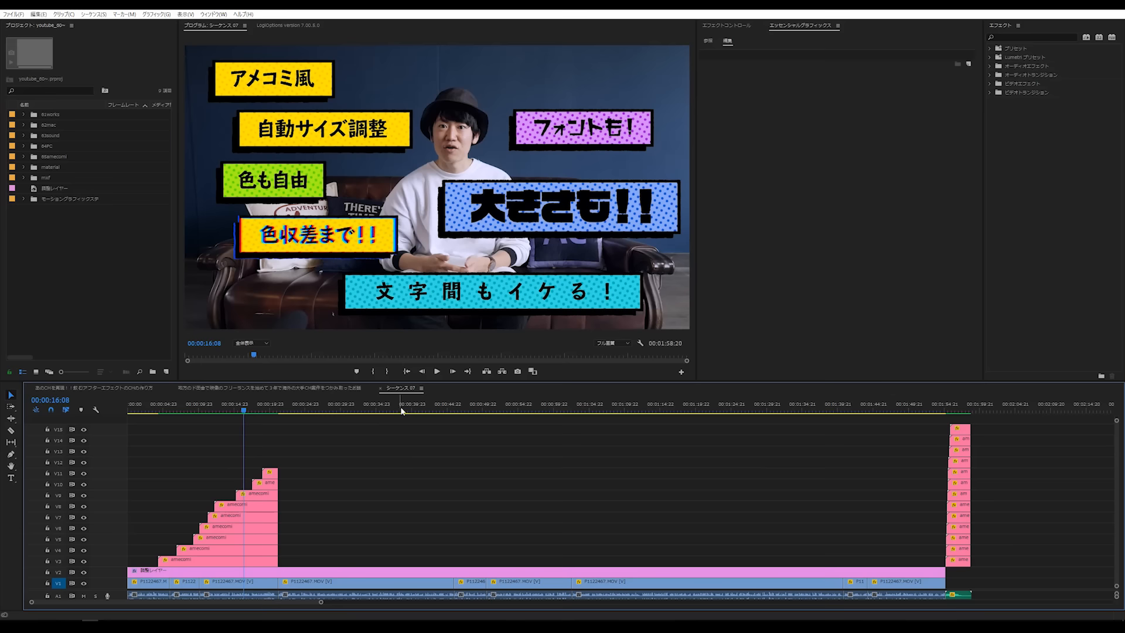
left_click(270, 410)
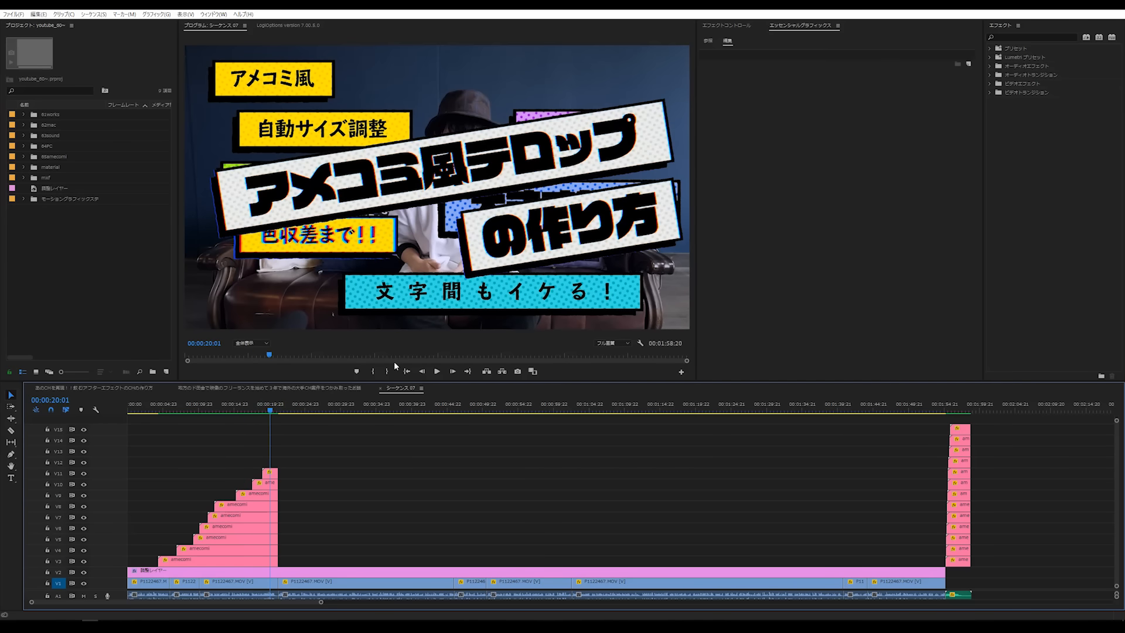